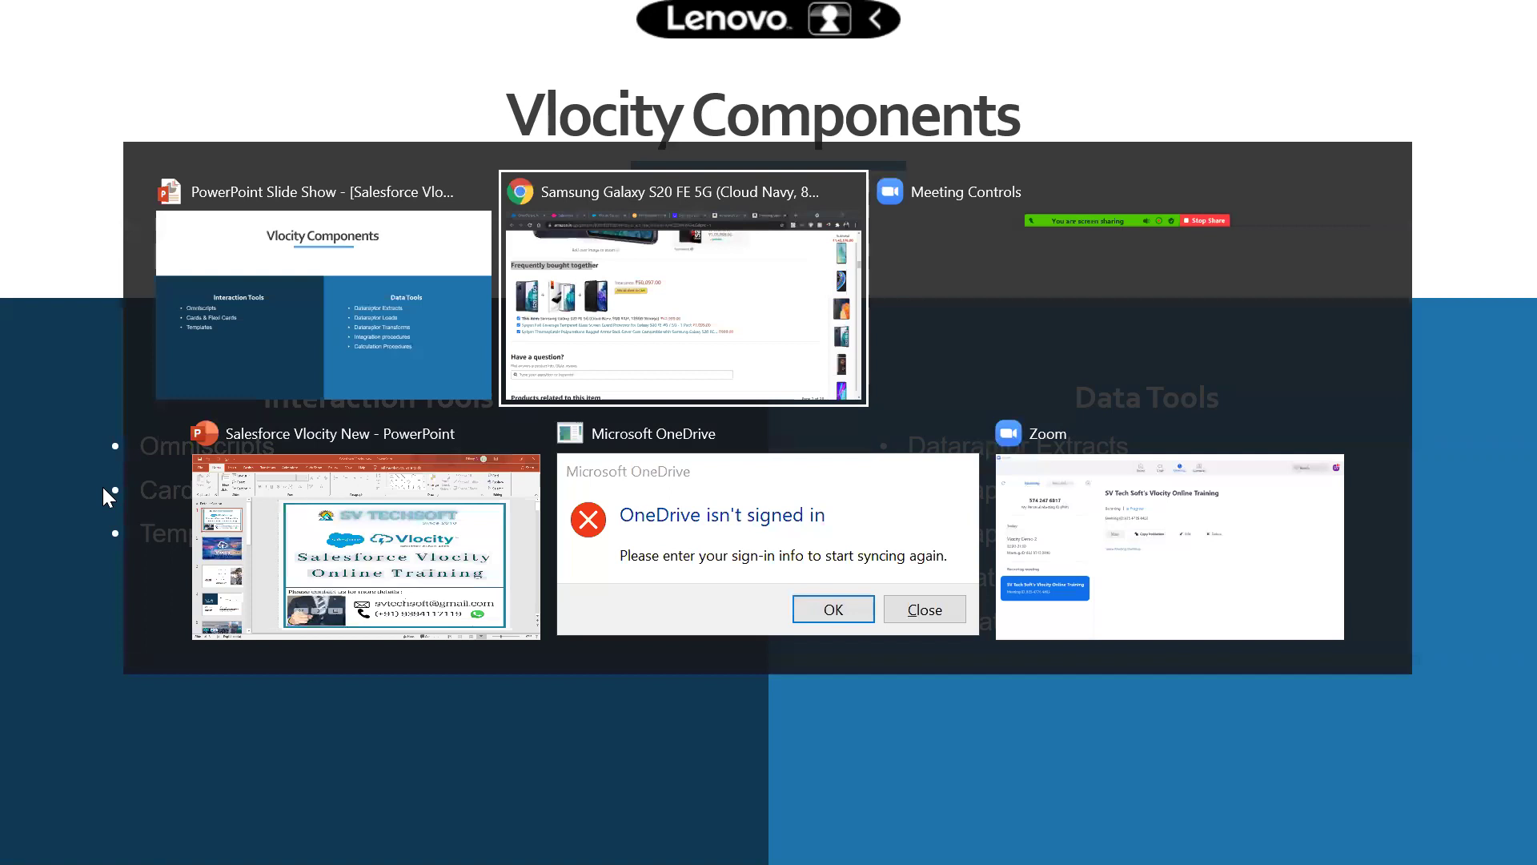
On the M1 plan page, accept the plan and continue past add-ons to number selection
{"action": "left_click", "coordinate": [587, 11]}
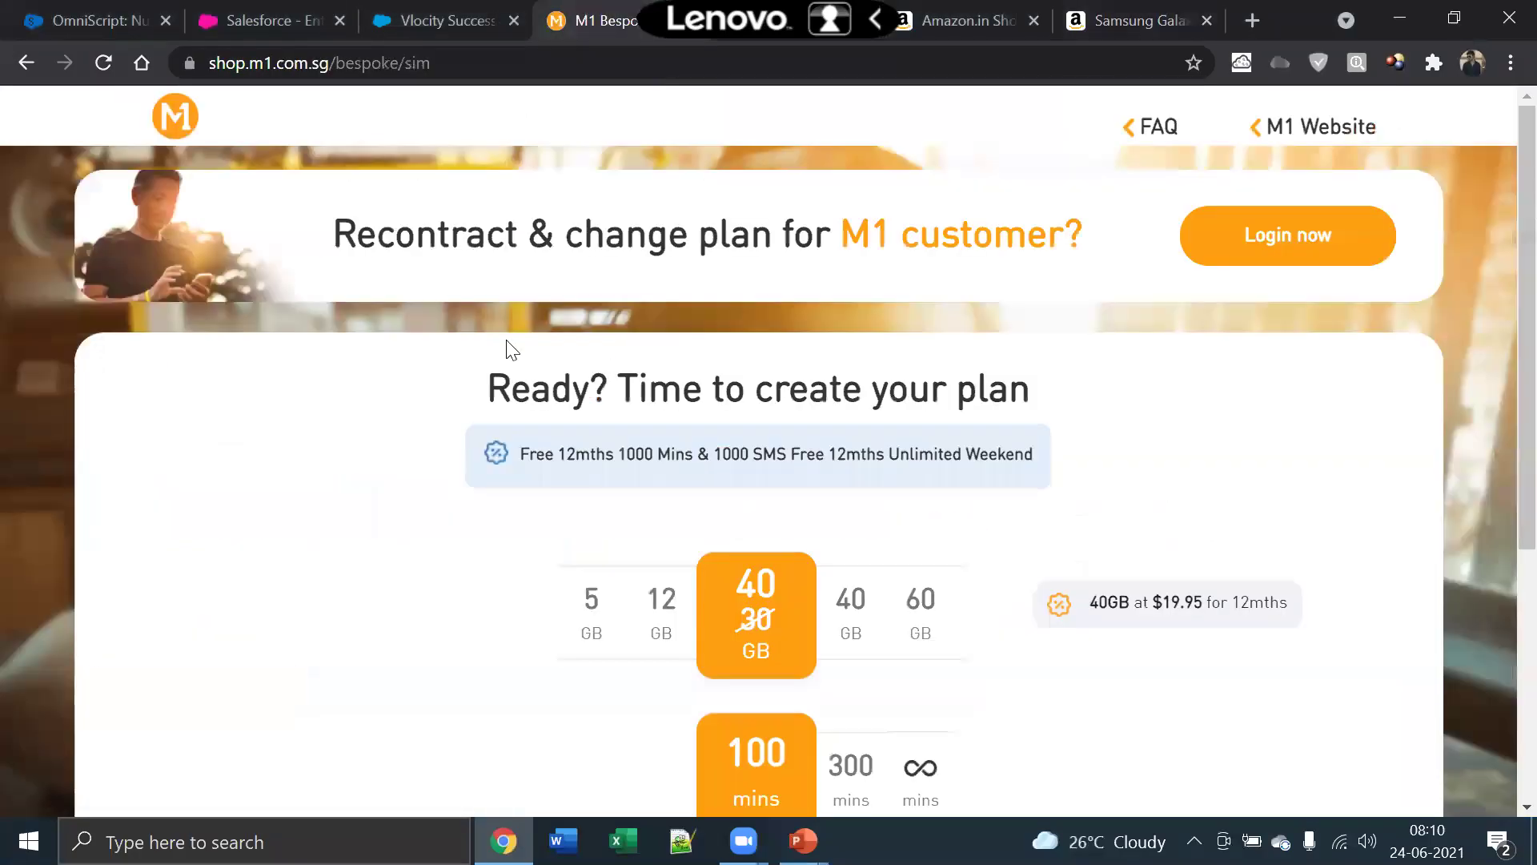
{"action": "scroll", "coordinate": [696, 576], "scroll_direction": "down", "scroll_amount": 5}
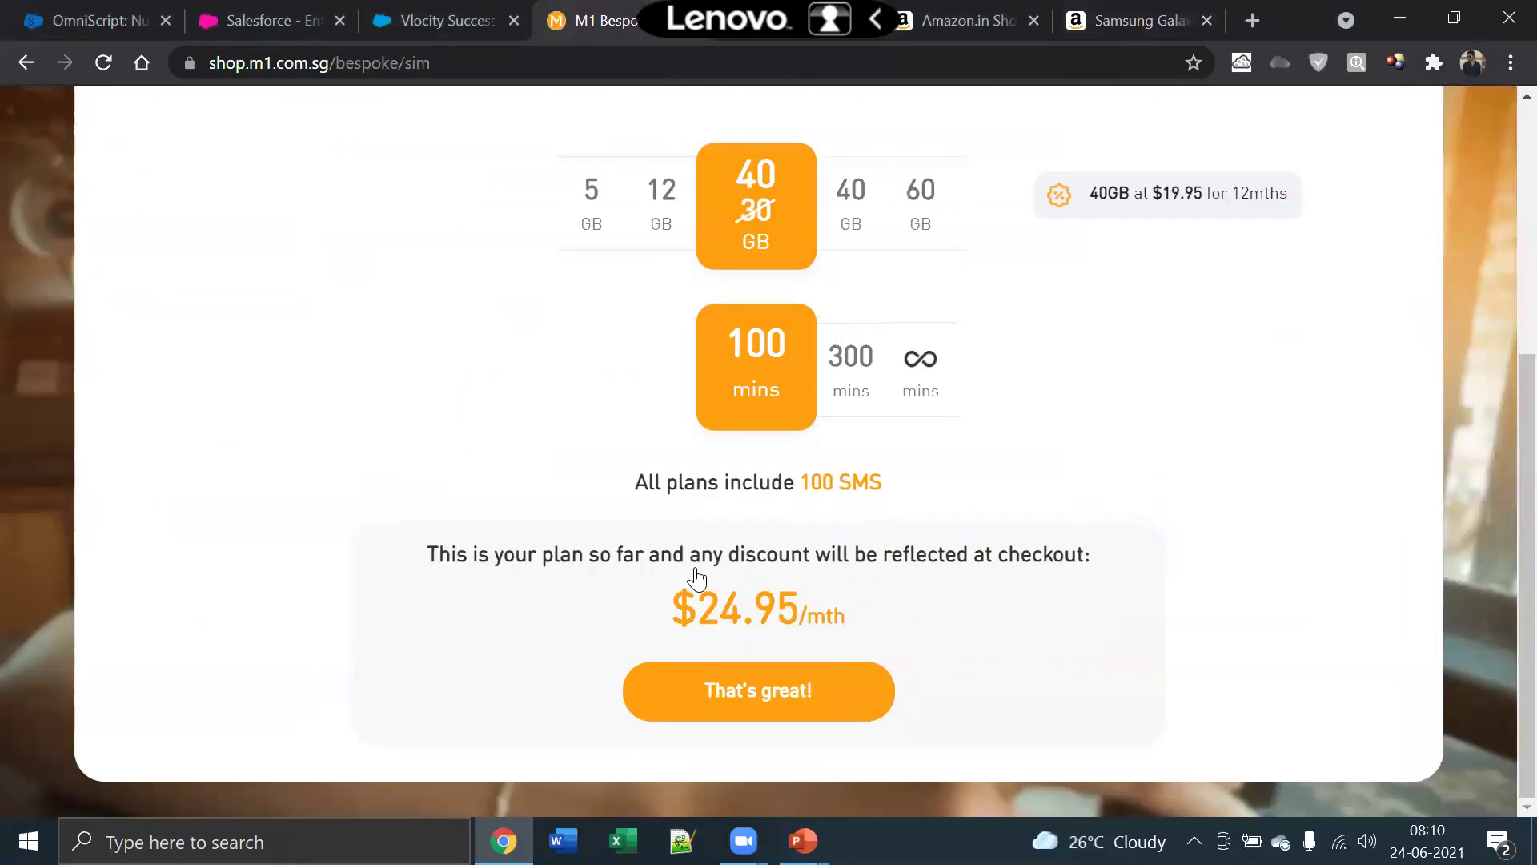
{"action": "left_click", "coordinate": [752, 696]}
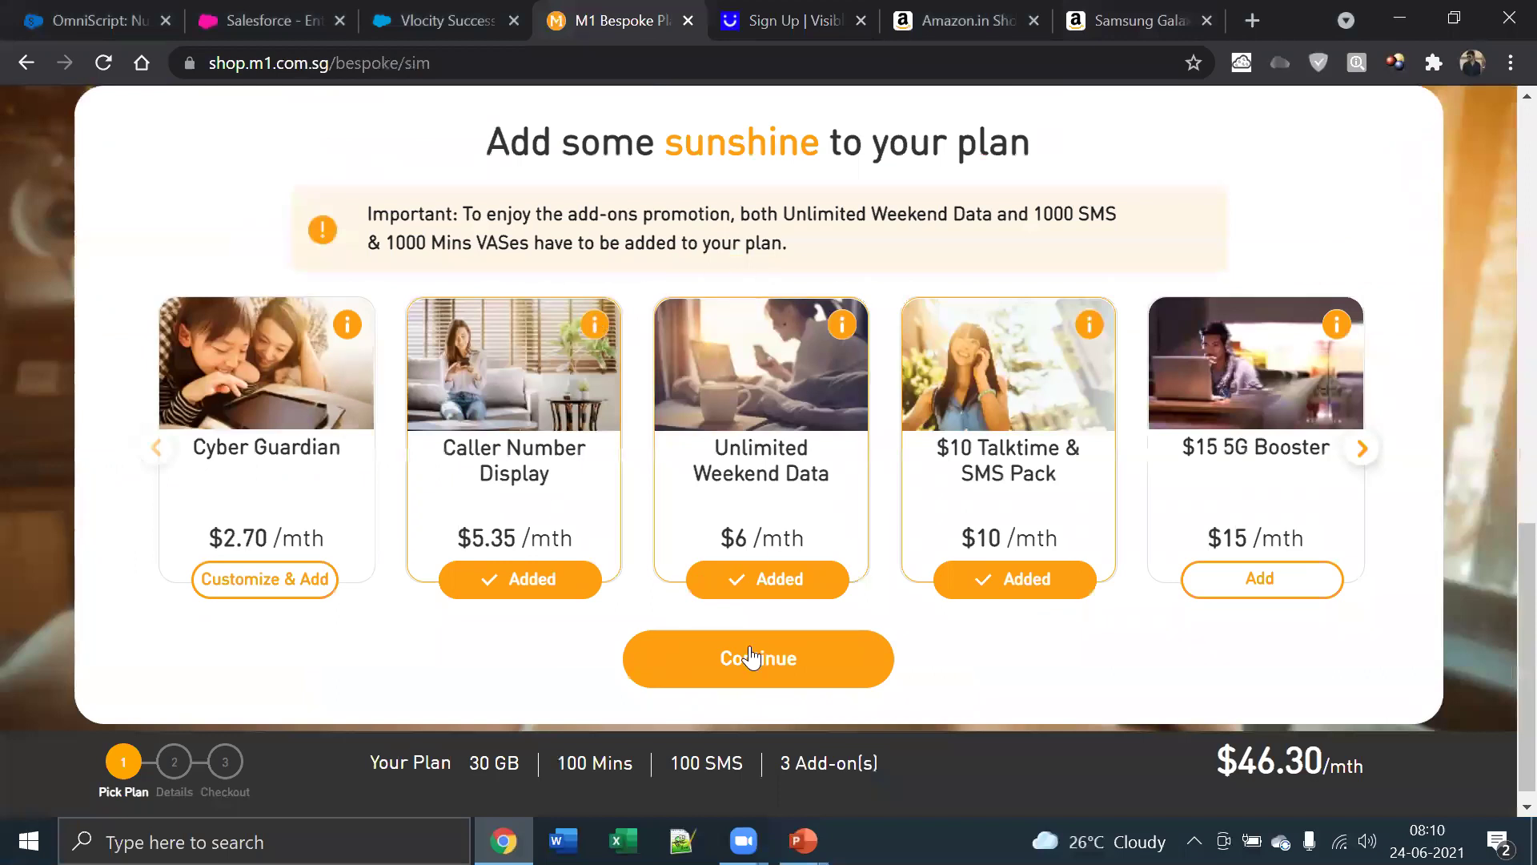
{"action": "left_click", "coordinate": [751, 657]}
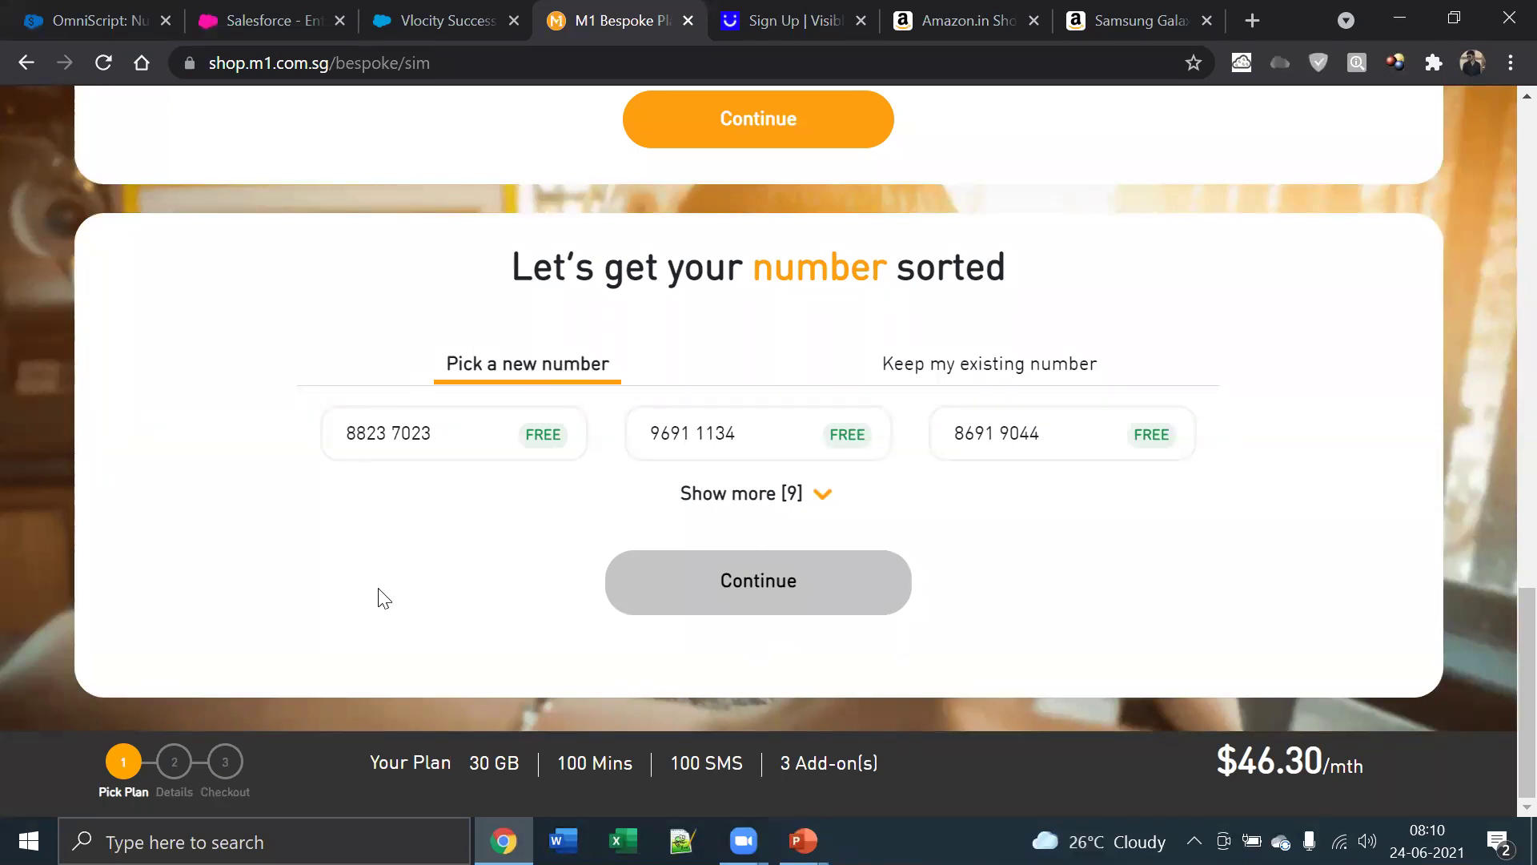
{"action": "key", "text": "alt+Tab"}
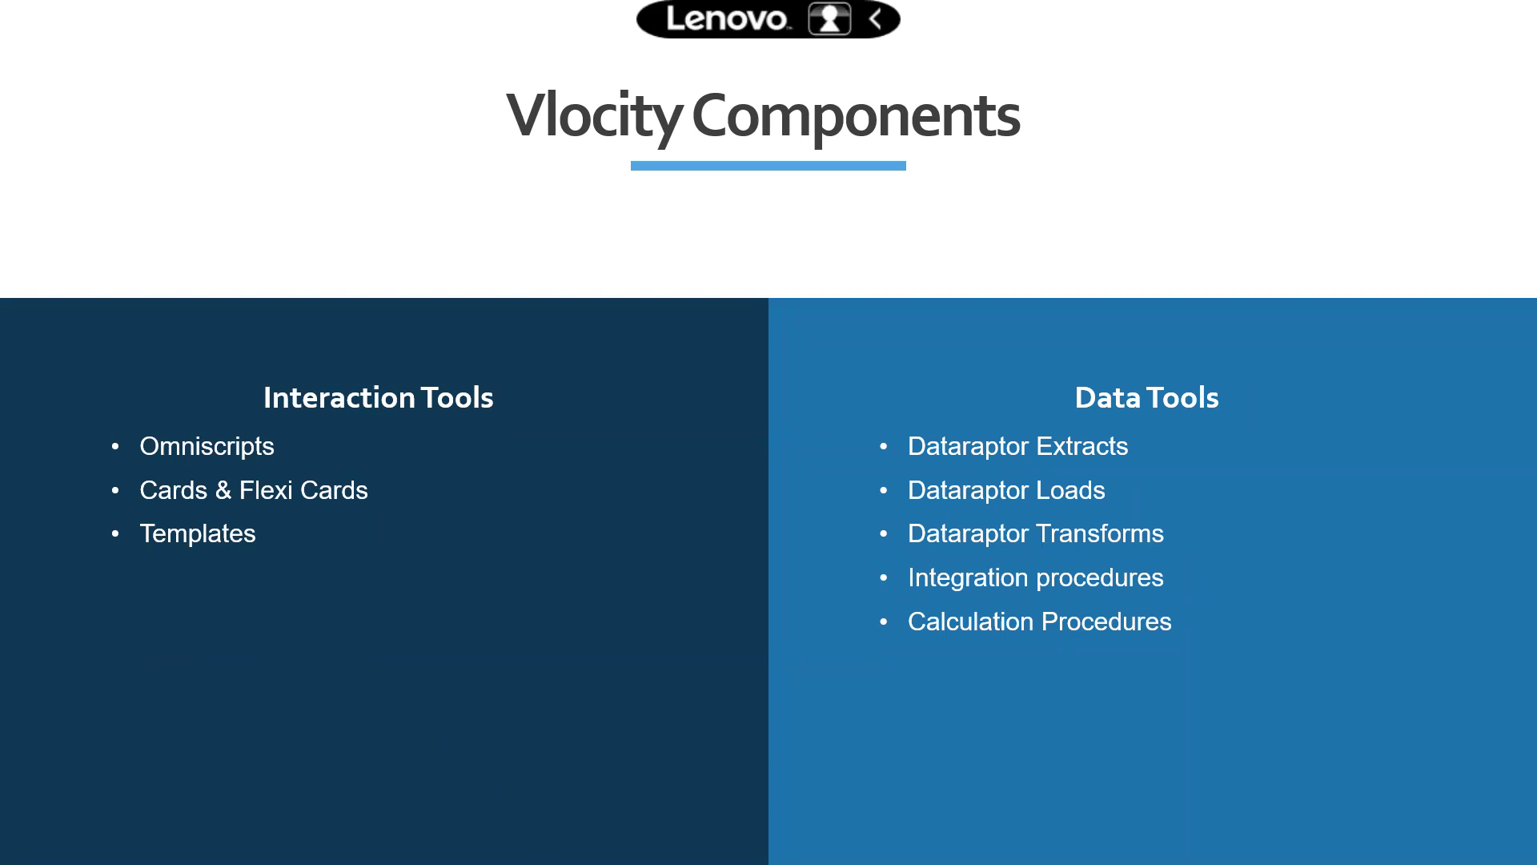
{"action": "key", "text": "alt+Tab"}
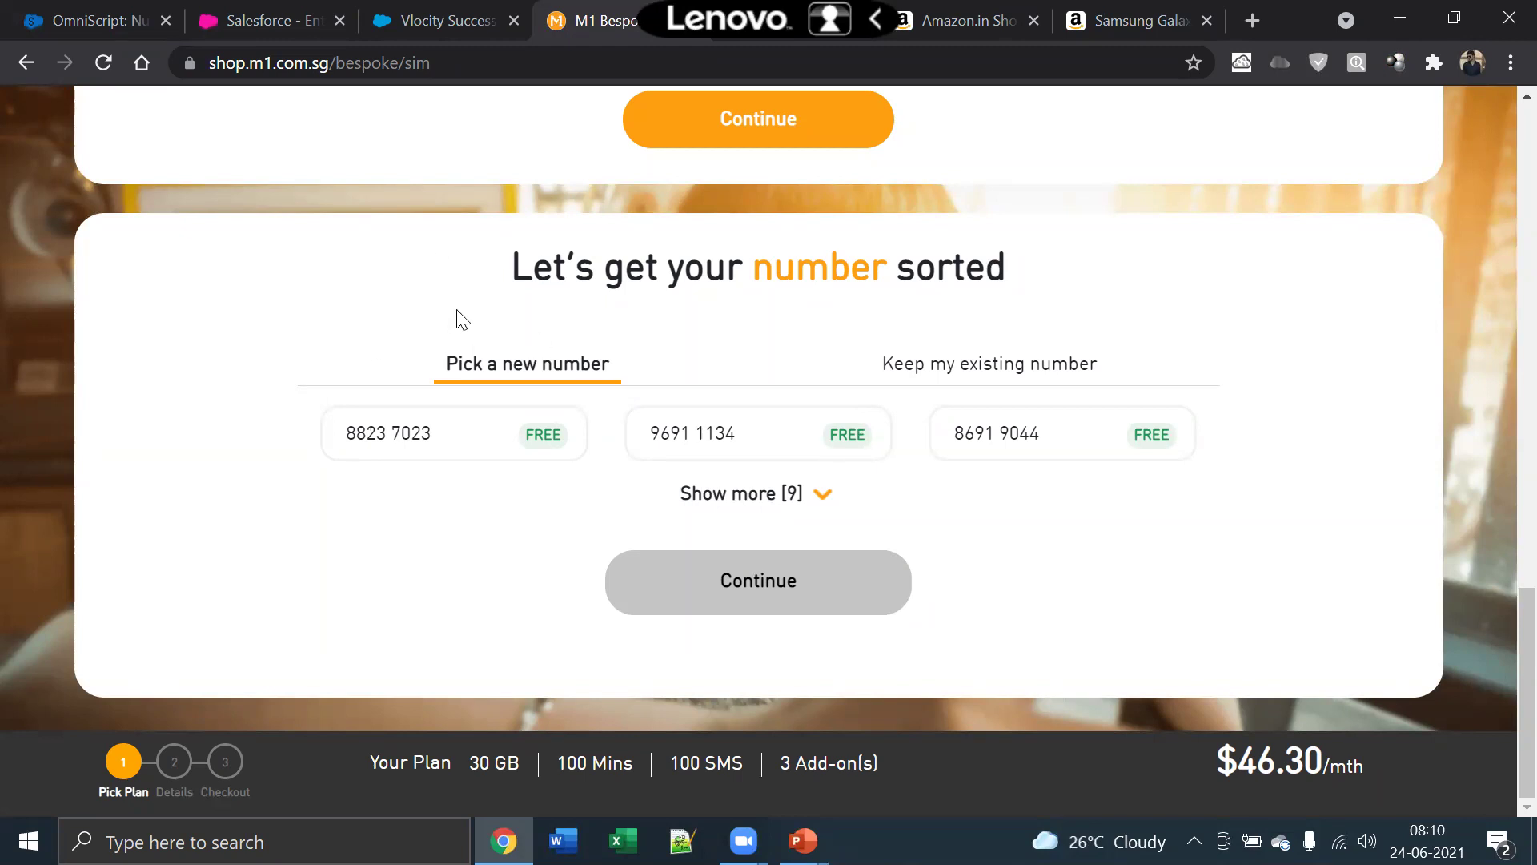
Show more new numbers, then compare Keep my existing number with Pick a new number
{"action": "left_click", "coordinate": [752, 493]}
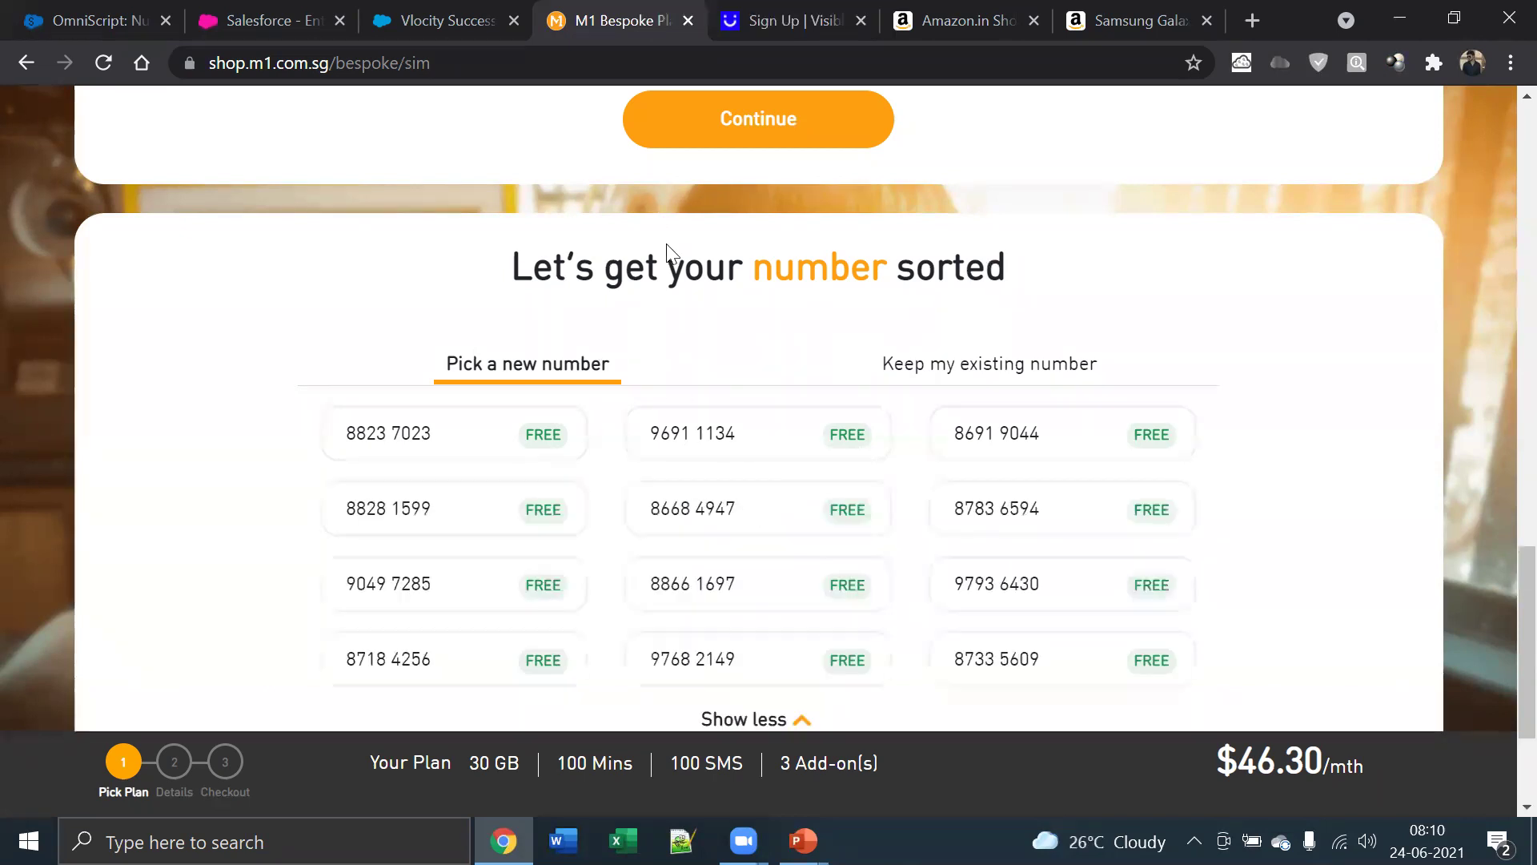
{"action": "scroll", "coordinate": [839, 549], "scroll_direction": "down", "scroll_amount": 3}
{"action": "scroll", "coordinate": [744, 471], "scroll_direction": "up", "scroll_amount": 2}
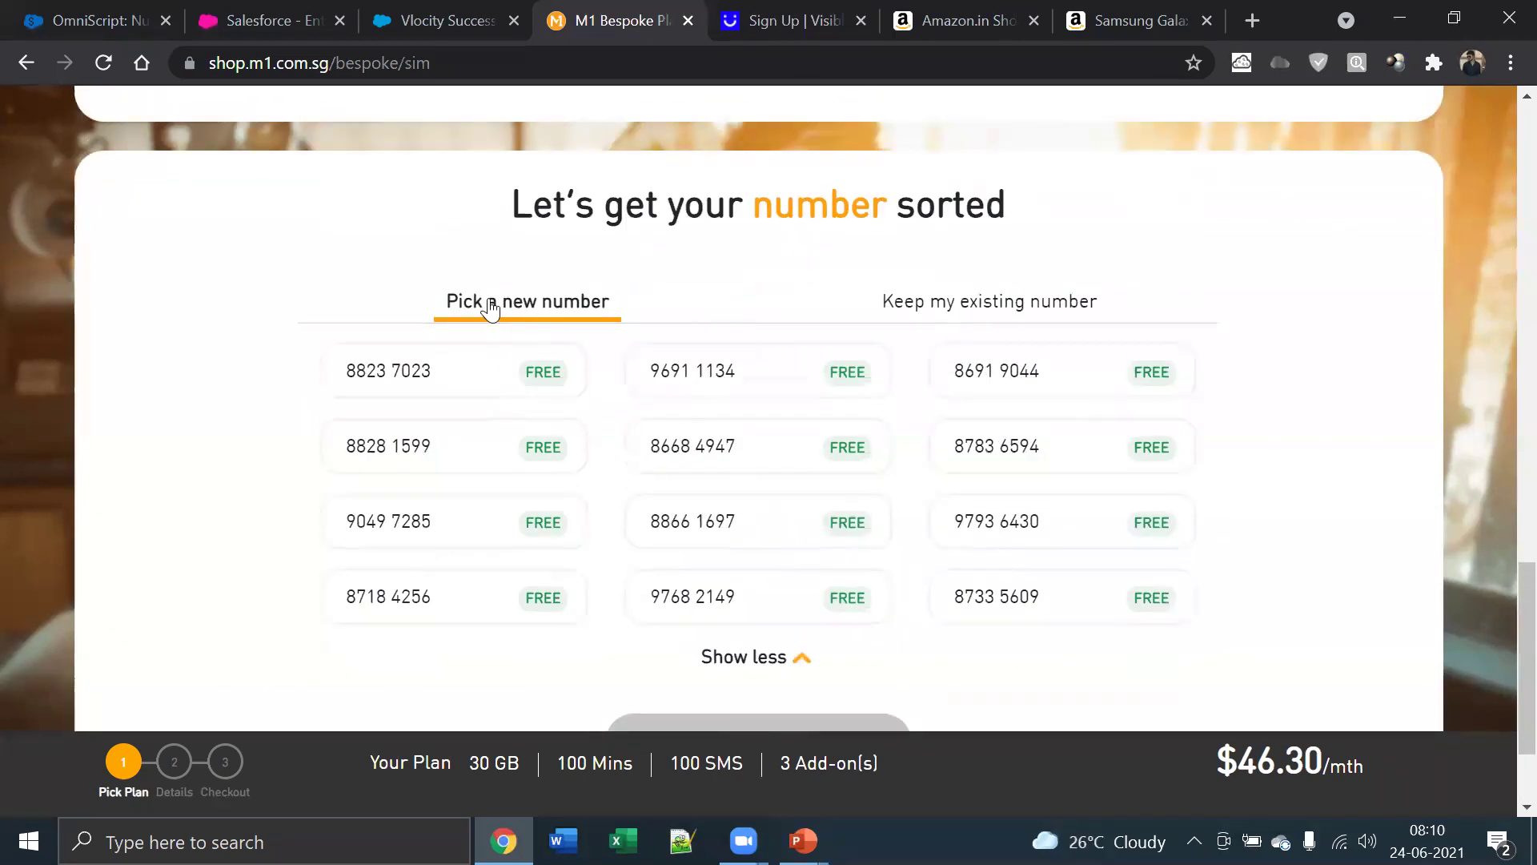
{"action": "left_click", "coordinate": [966, 311]}
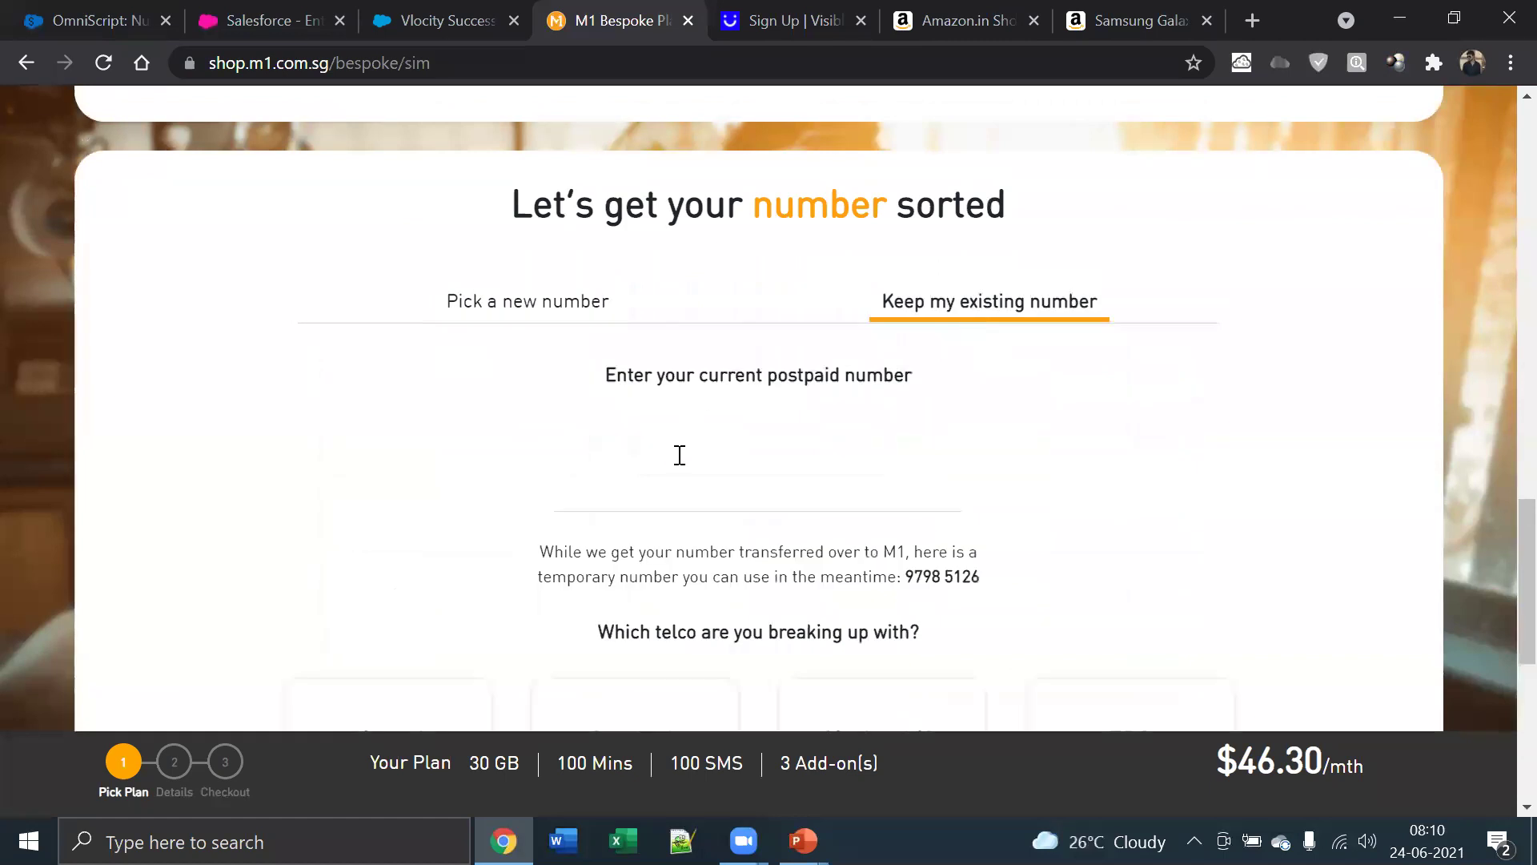
{"action": "scroll", "coordinate": [702, 506], "scroll_direction": "down", "scroll_amount": 3}
{"action": "scroll", "coordinate": [699, 514], "scroll_direction": "up", "scroll_amount": 3}
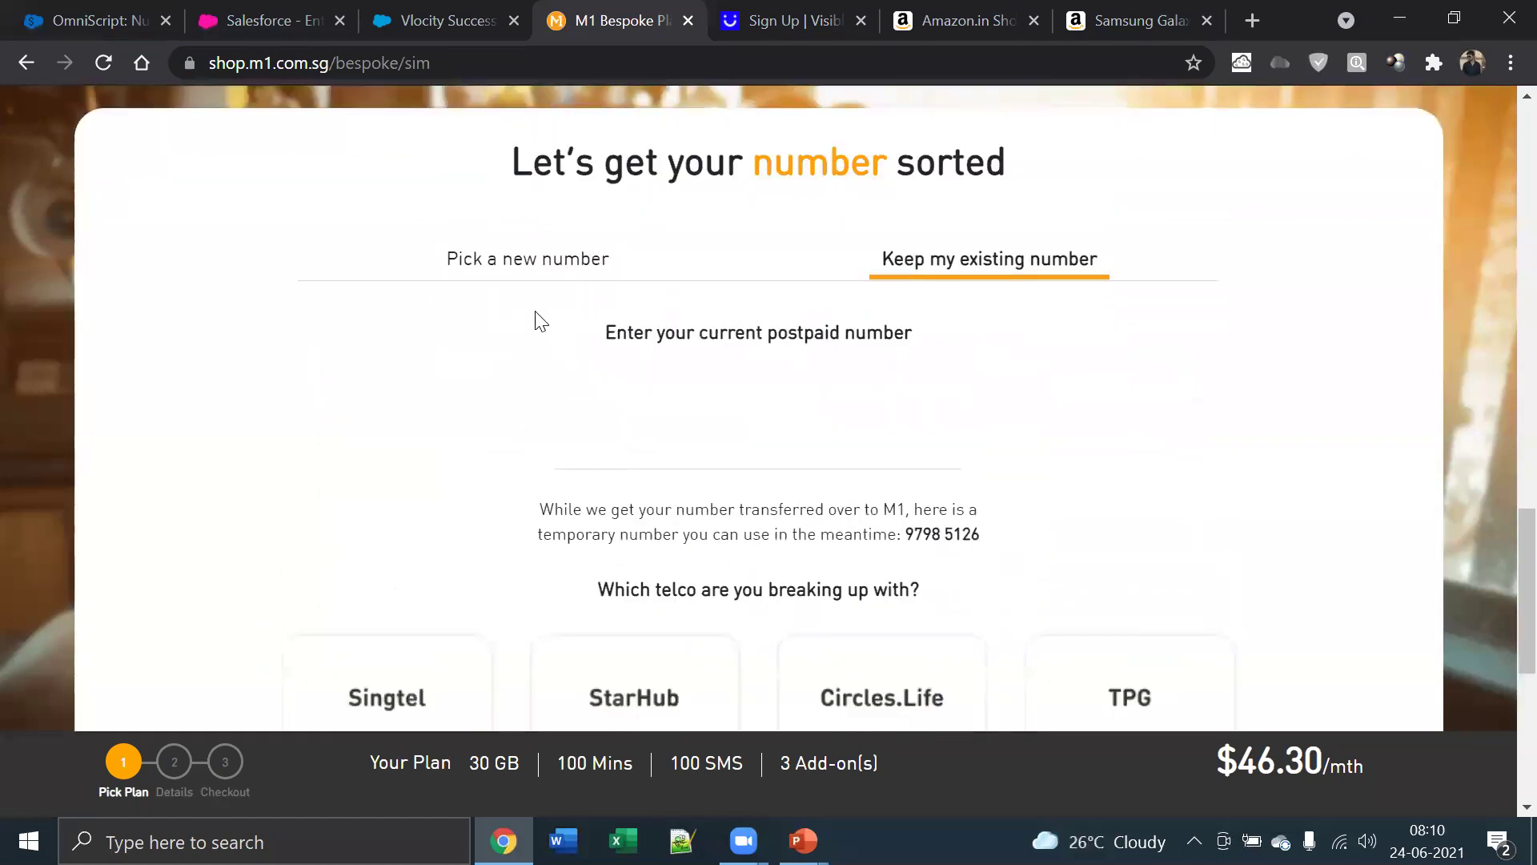
{"action": "left_click", "coordinate": [508, 270]}
{"action": "left_click", "coordinate": [84, 18]}
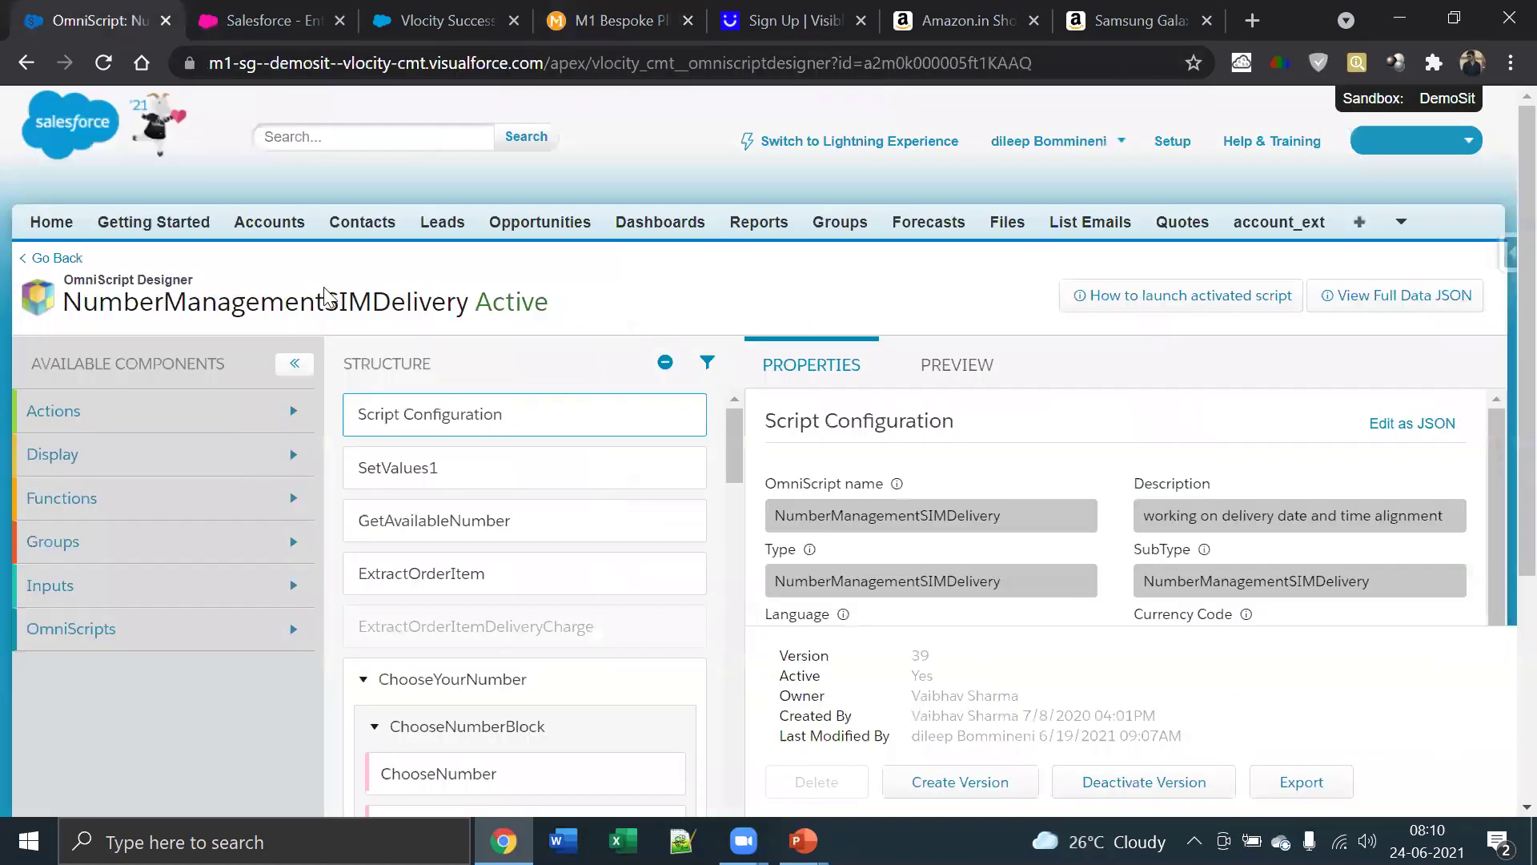
Preview the script full-width, show more number options and select Keep My Existing Number
{"action": "left_click", "coordinate": [949, 376]}
{"action": "scroll", "coordinate": [838, 318], "scroll_direction": "down", "scroll_amount": 3}
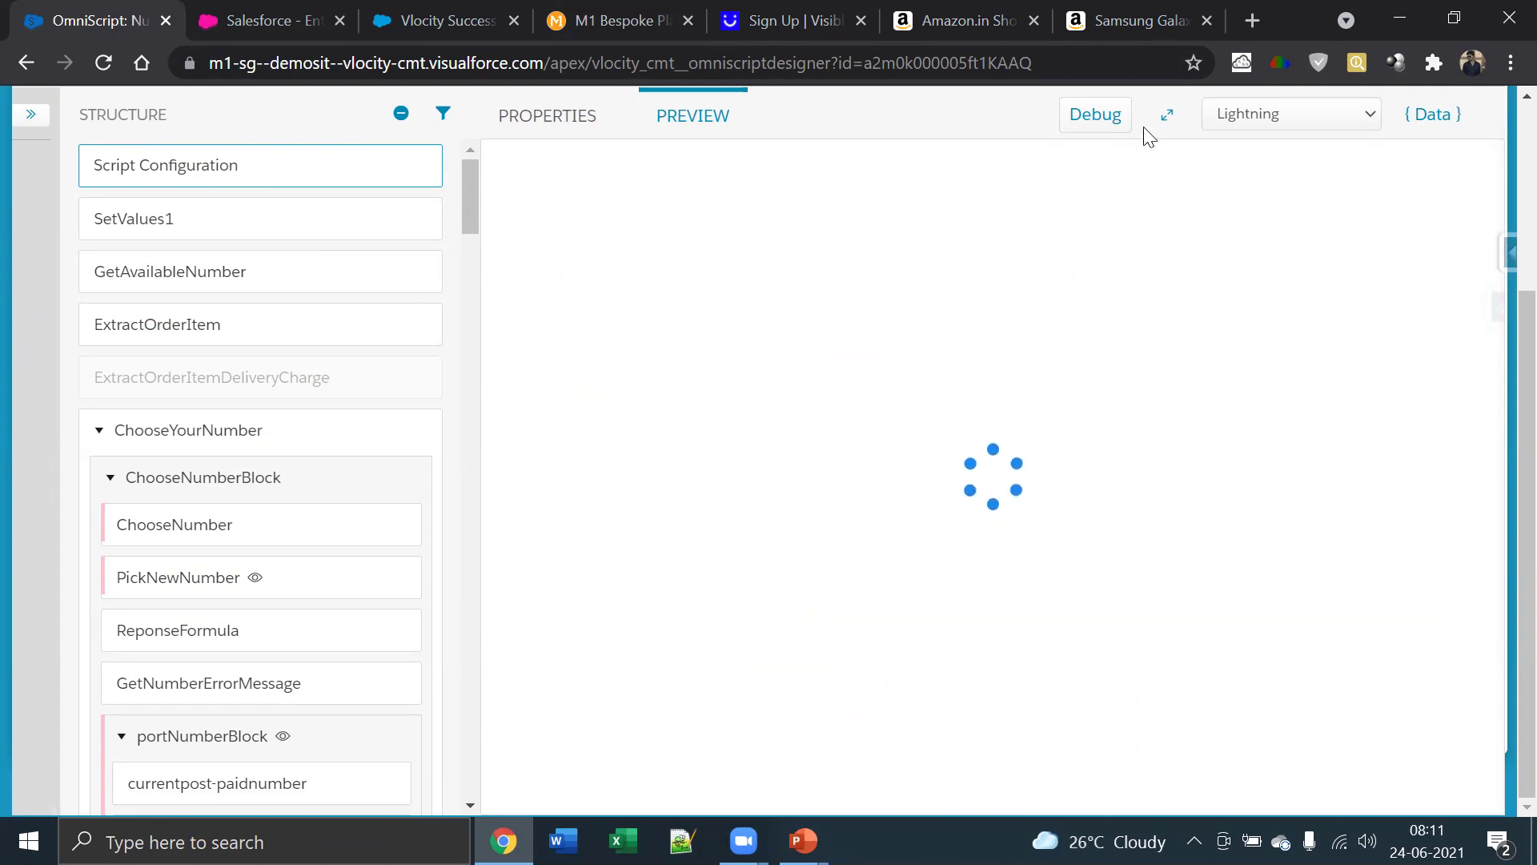
{"action": "left_click", "coordinate": [1168, 120]}
{"action": "scroll", "coordinate": [1007, 473], "scroll_direction": "down", "scroll_amount": 3}
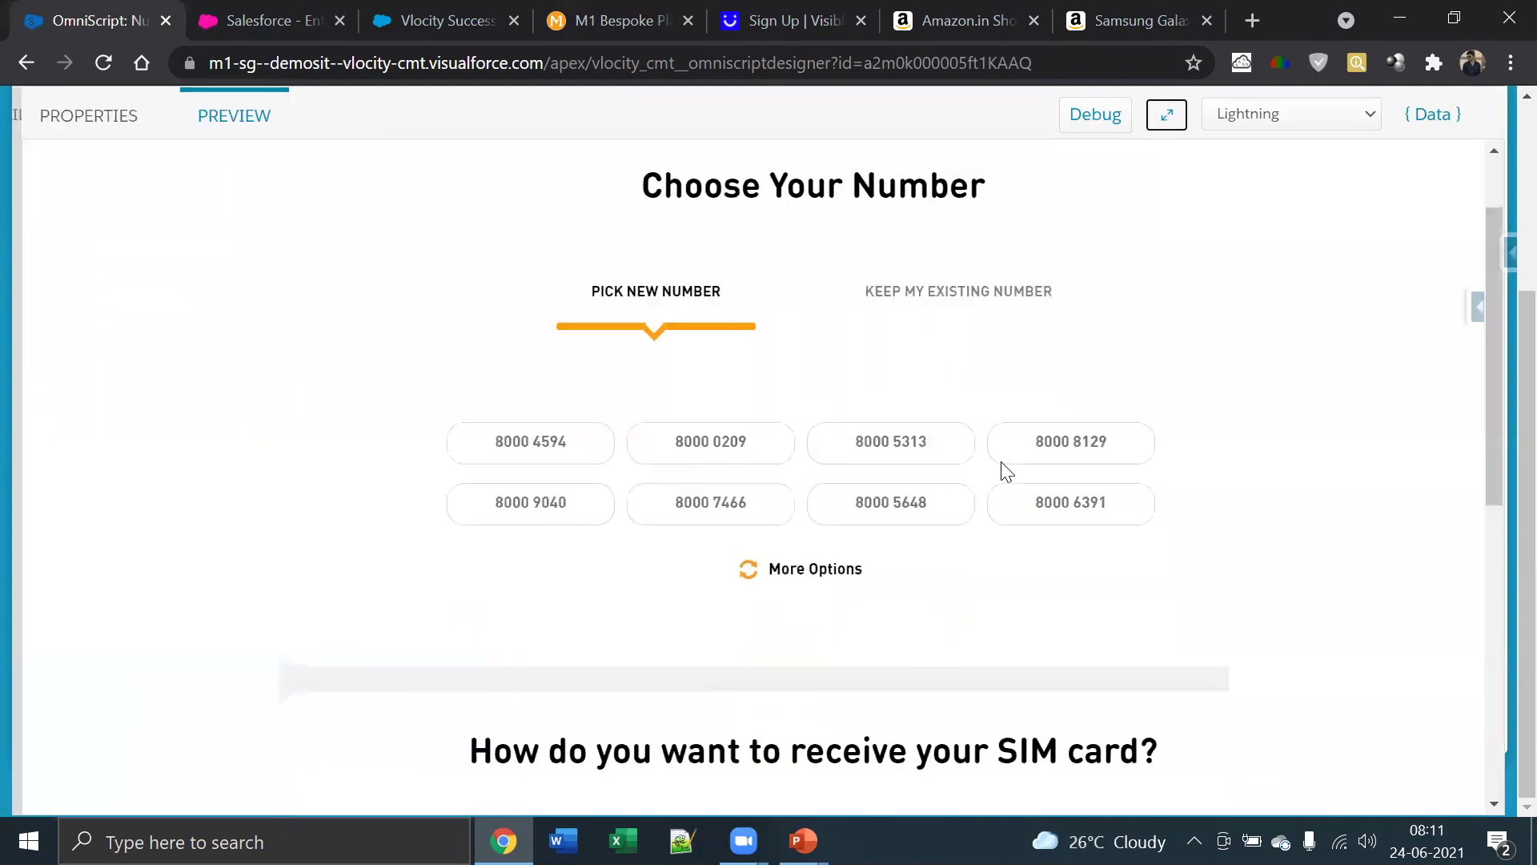
{"action": "left_click", "coordinate": [792, 462]}
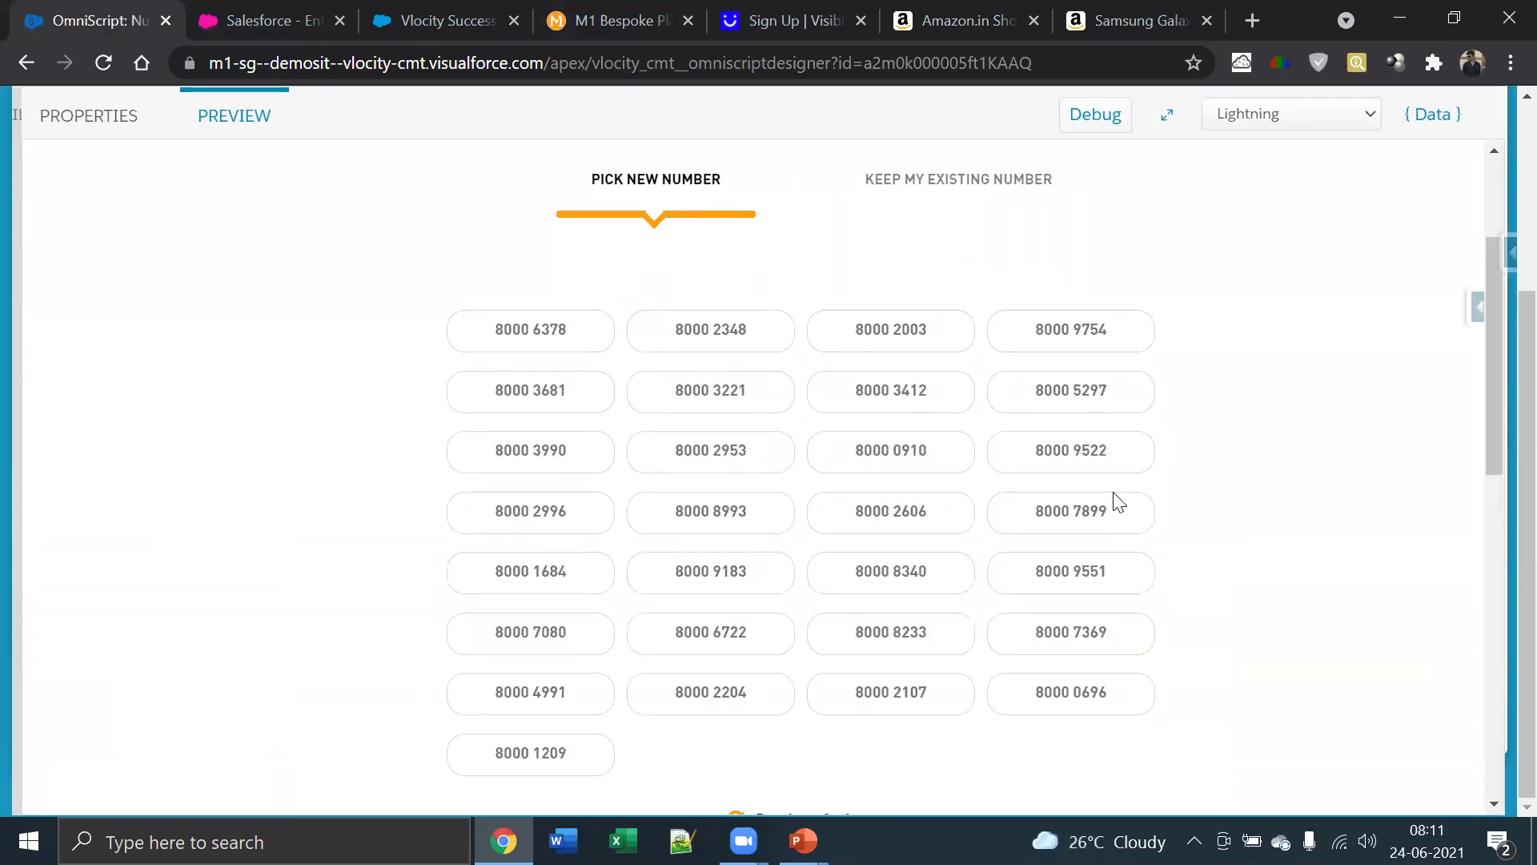
{"action": "scroll", "coordinate": [1117, 502], "scroll_direction": "up", "scroll_amount": 2}
{"action": "left_click", "coordinate": [951, 337]}
{"action": "scroll", "coordinate": [785, 602], "scroll_direction": "down", "scroll_amount": 4}
{"action": "scroll", "coordinate": [787, 605], "scroll_direction": "up", "scroll_amount": 4}
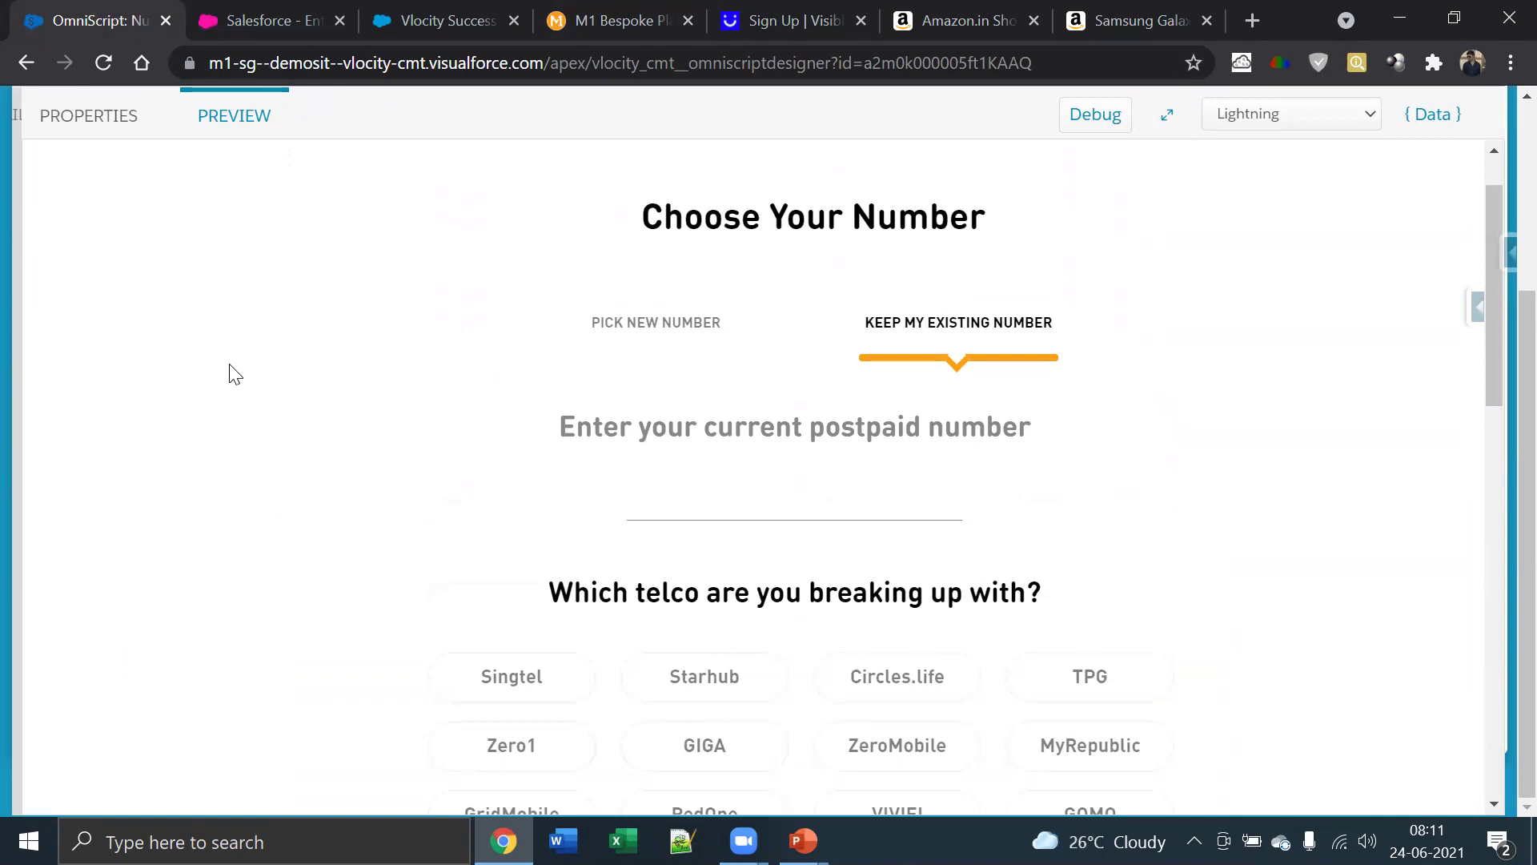
Back in Properties, browse the Structure list down to DeliveryAddress, briefly expanding action components
{"action": "left_click", "coordinate": [80, 119]}
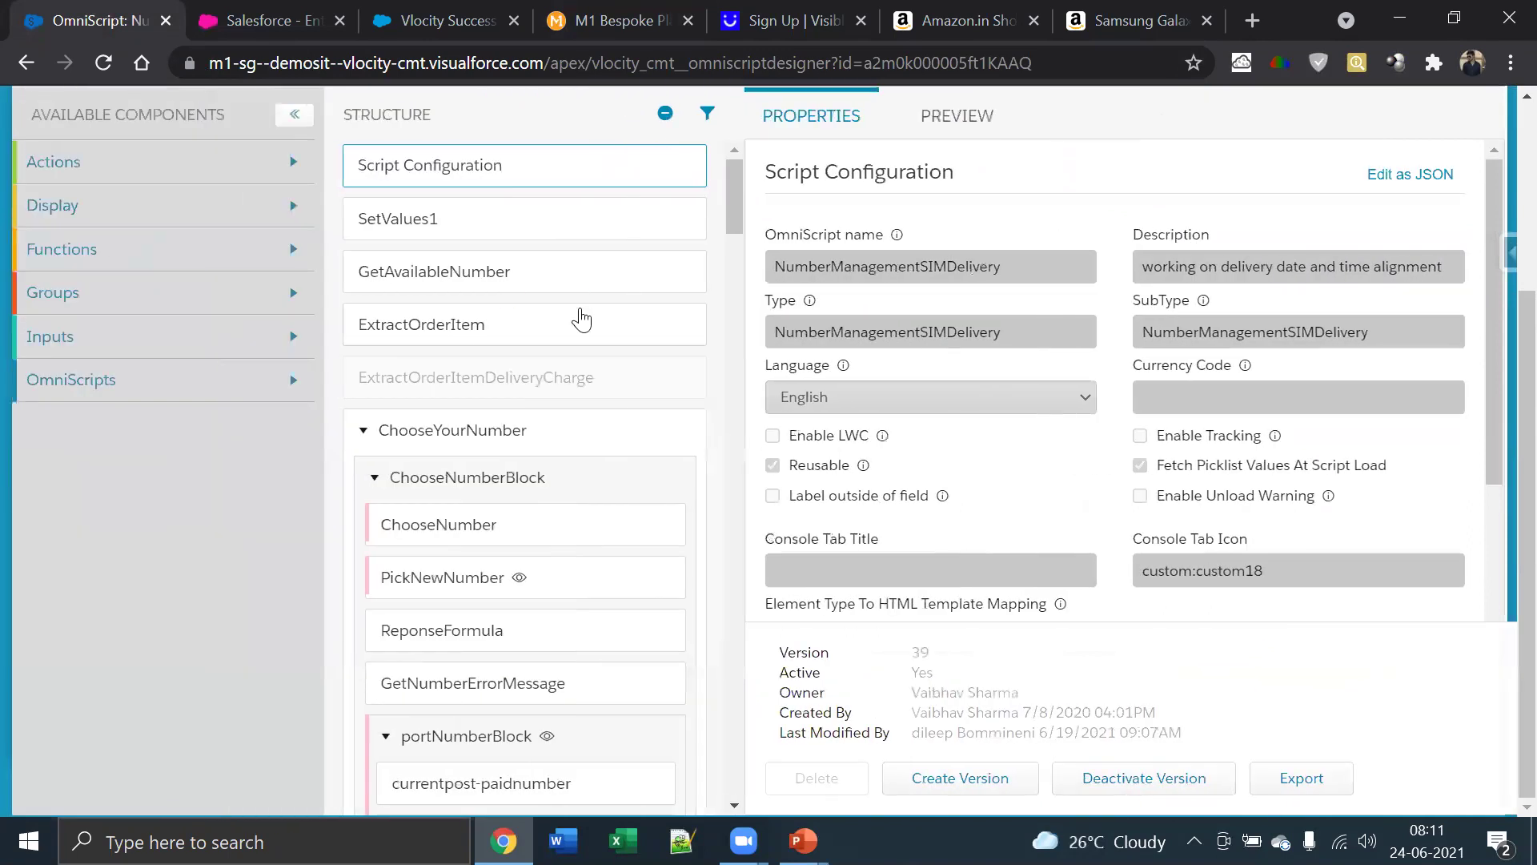
{"action": "scroll", "coordinate": [580, 315], "scroll_direction": "up", "scroll_amount": 3}
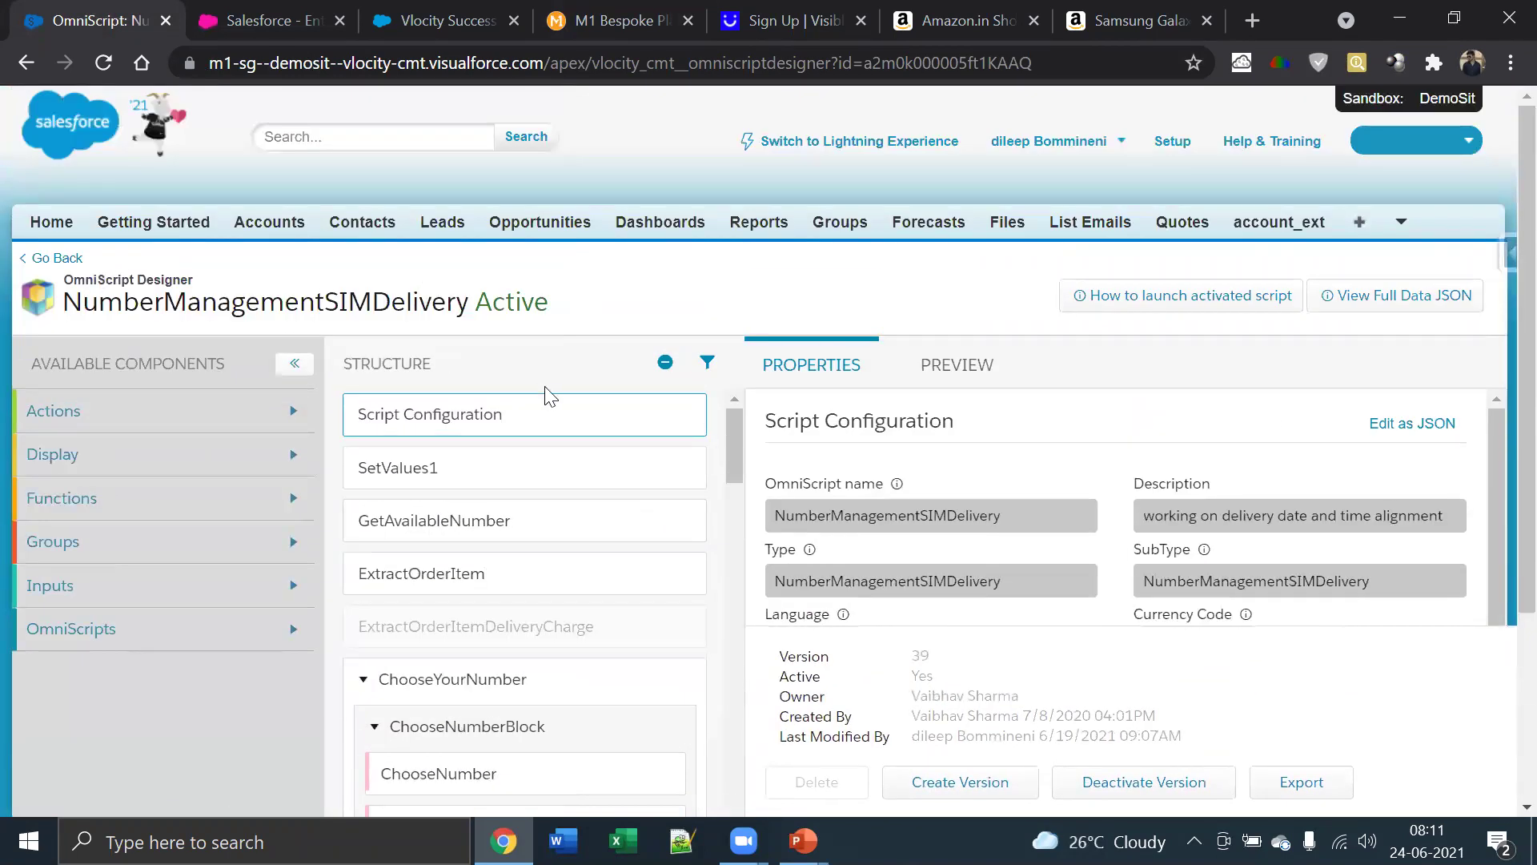
{"action": "scroll", "coordinate": [549, 397], "scroll_direction": "down", "scroll_amount": 3}
{"action": "scroll", "coordinate": [537, 664], "scroll_direction": "down", "scroll_amount": 5}
{"action": "scroll", "coordinate": [538, 665], "scroll_direction": "down", "scroll_amount": 15}
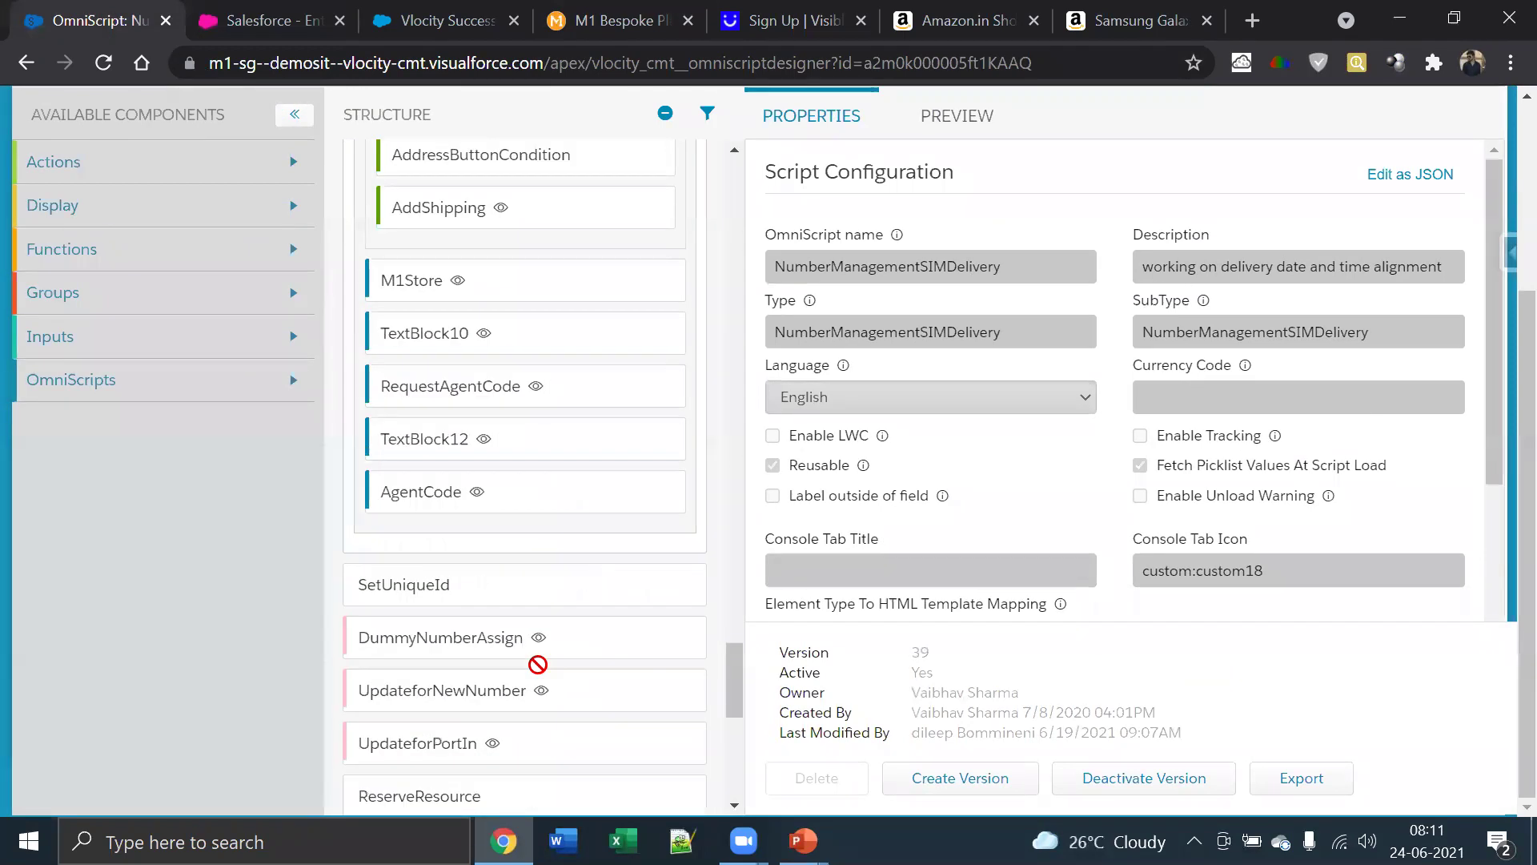
{"action": "scroll", "coordinate": [538, 665], "scroll_direction": "down", "scroll_amount": 5}
{"action": "scroll", "coordinate": [539, 677], "scroll_direction": "up", "scroll_amount": 20}
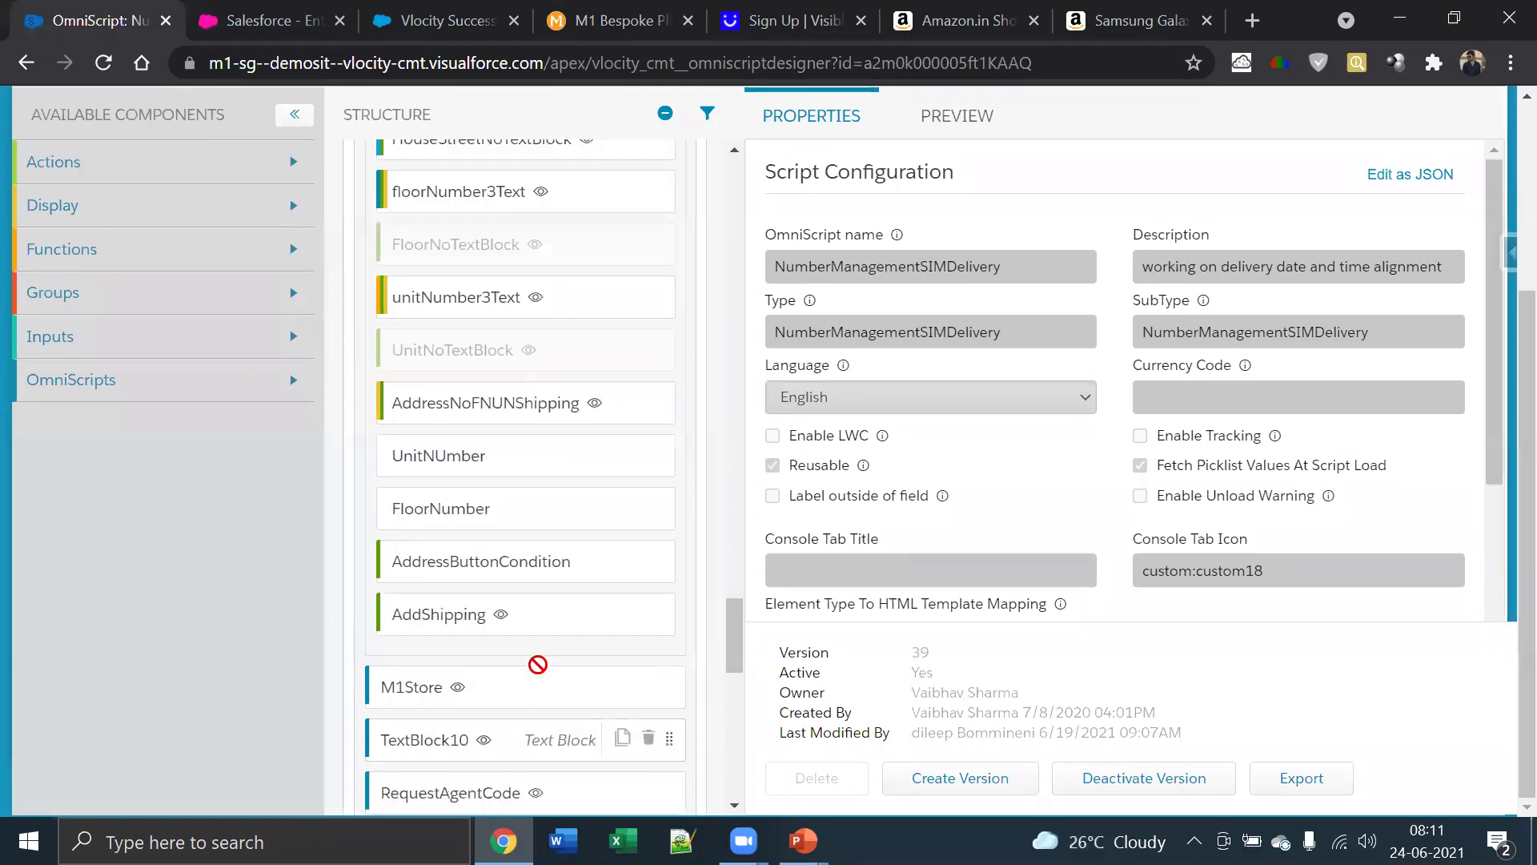
{"action": "left_click", "coordinate": [262, 161]}
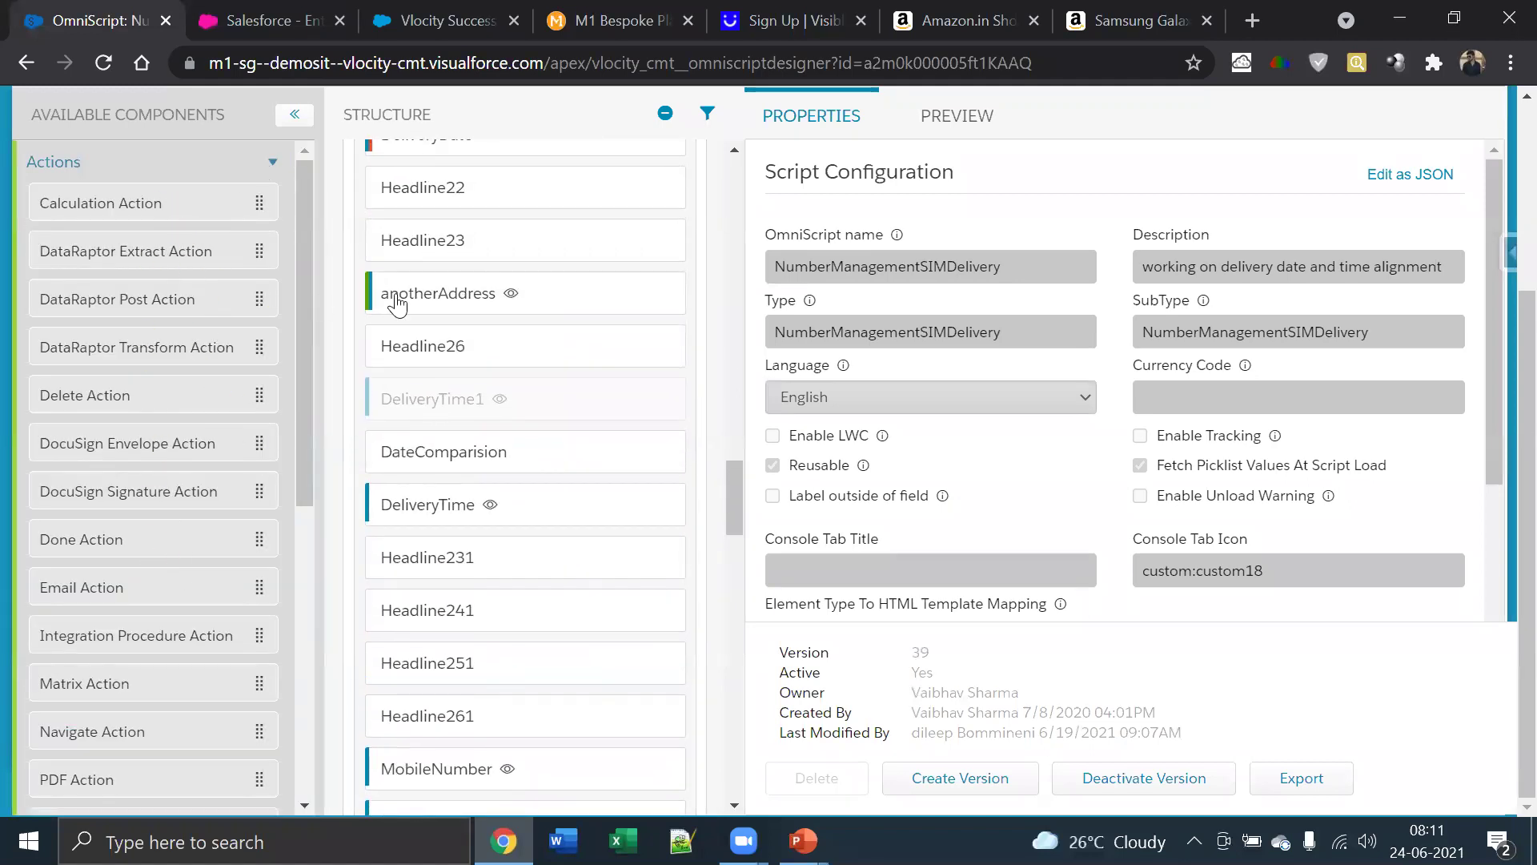
{"action": "left_click", "coordinate": [259, 160]}
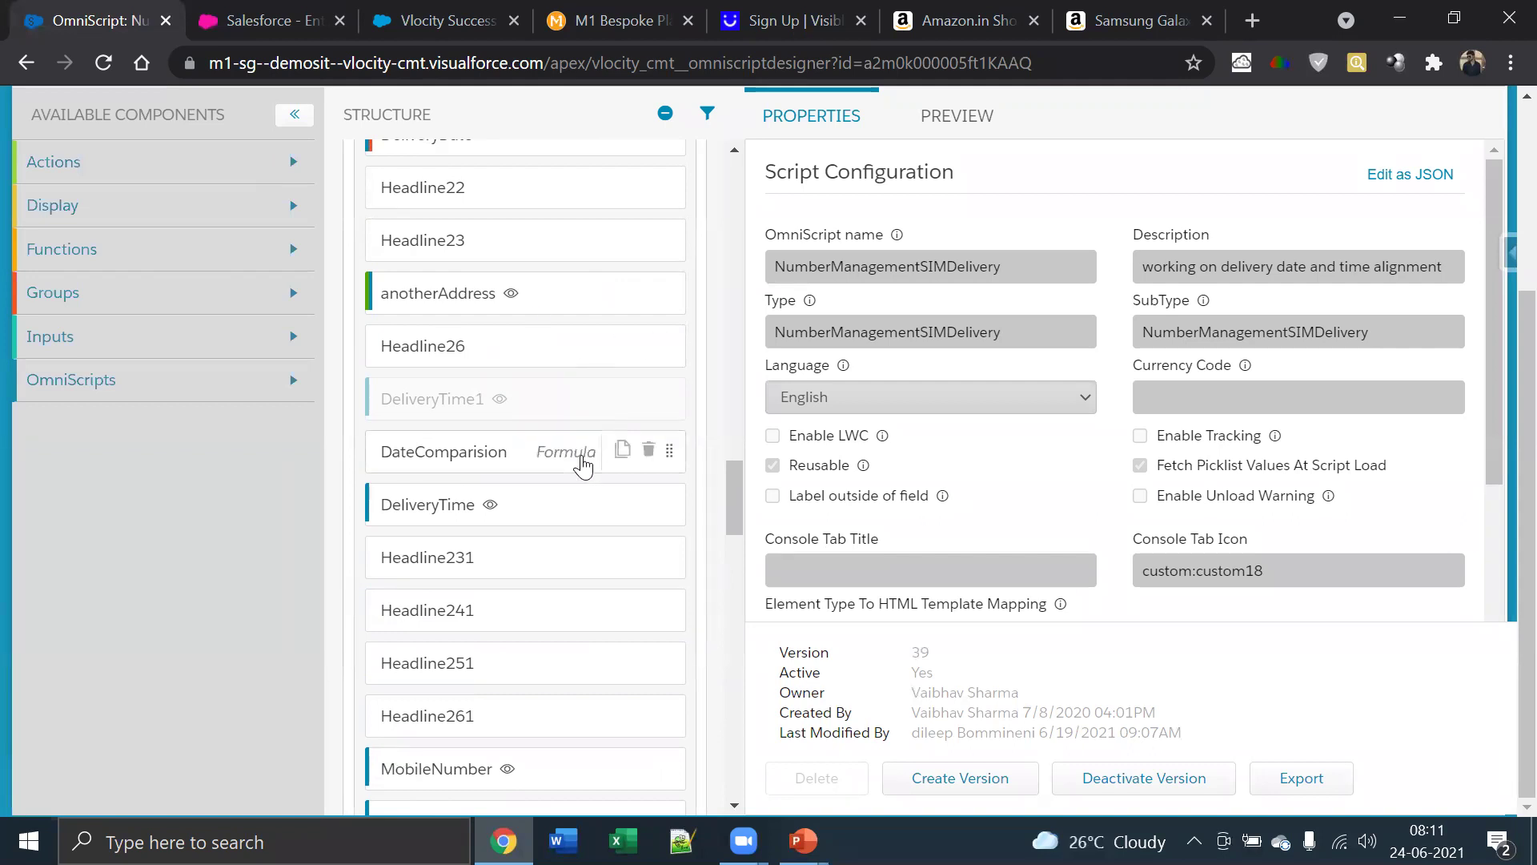
{"action": "scroll", "coordinate": [583, 466], "scroll_direction": "up", "scroll_amount": 15}
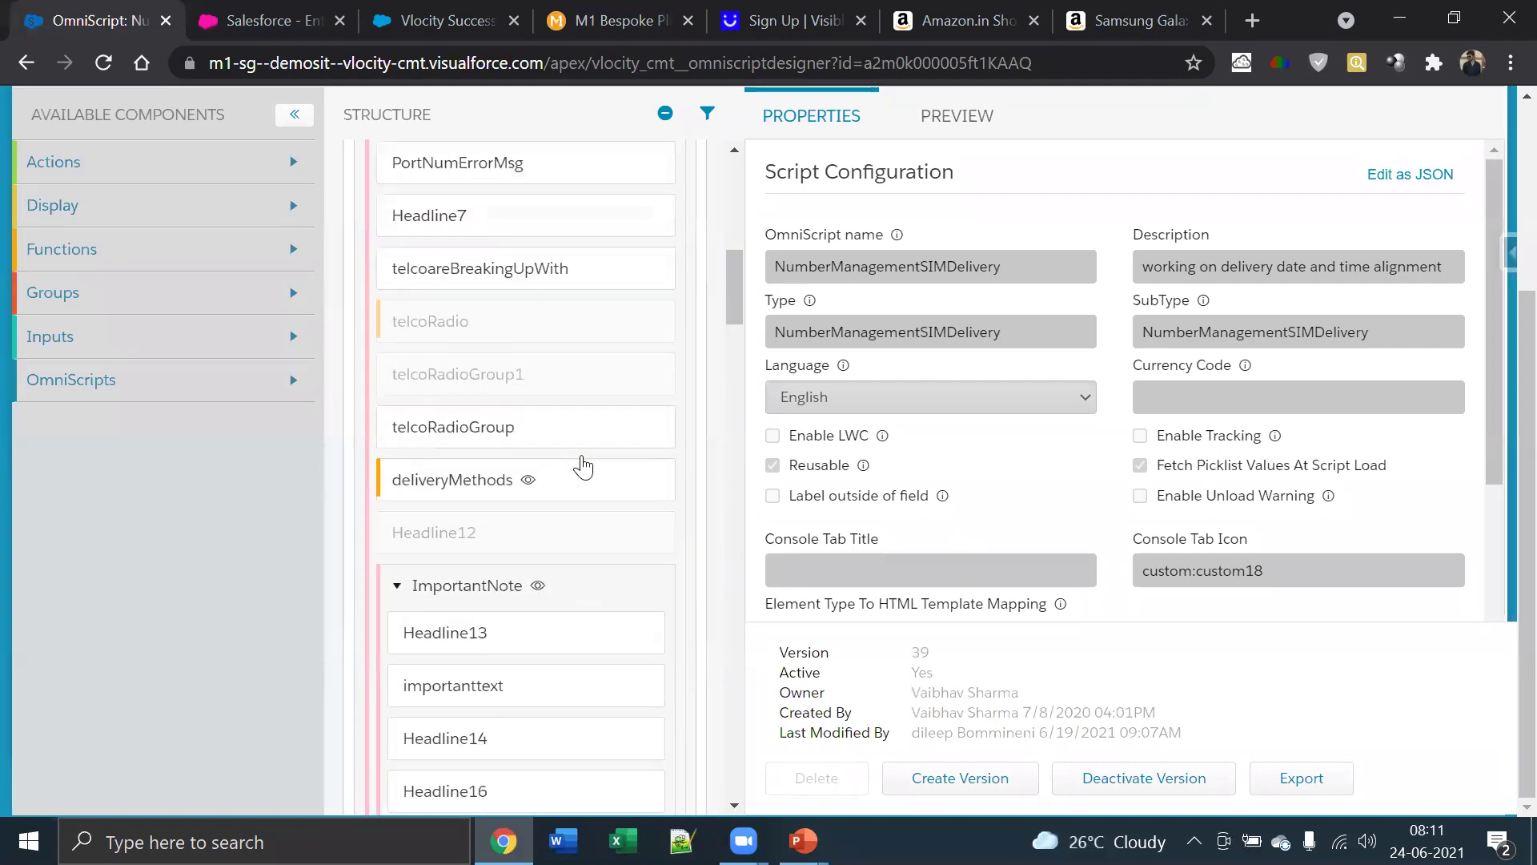
{"action": "scroll", "coordinate": [583, 456], "scroll_direction": "up", "scroll_amount": 10}
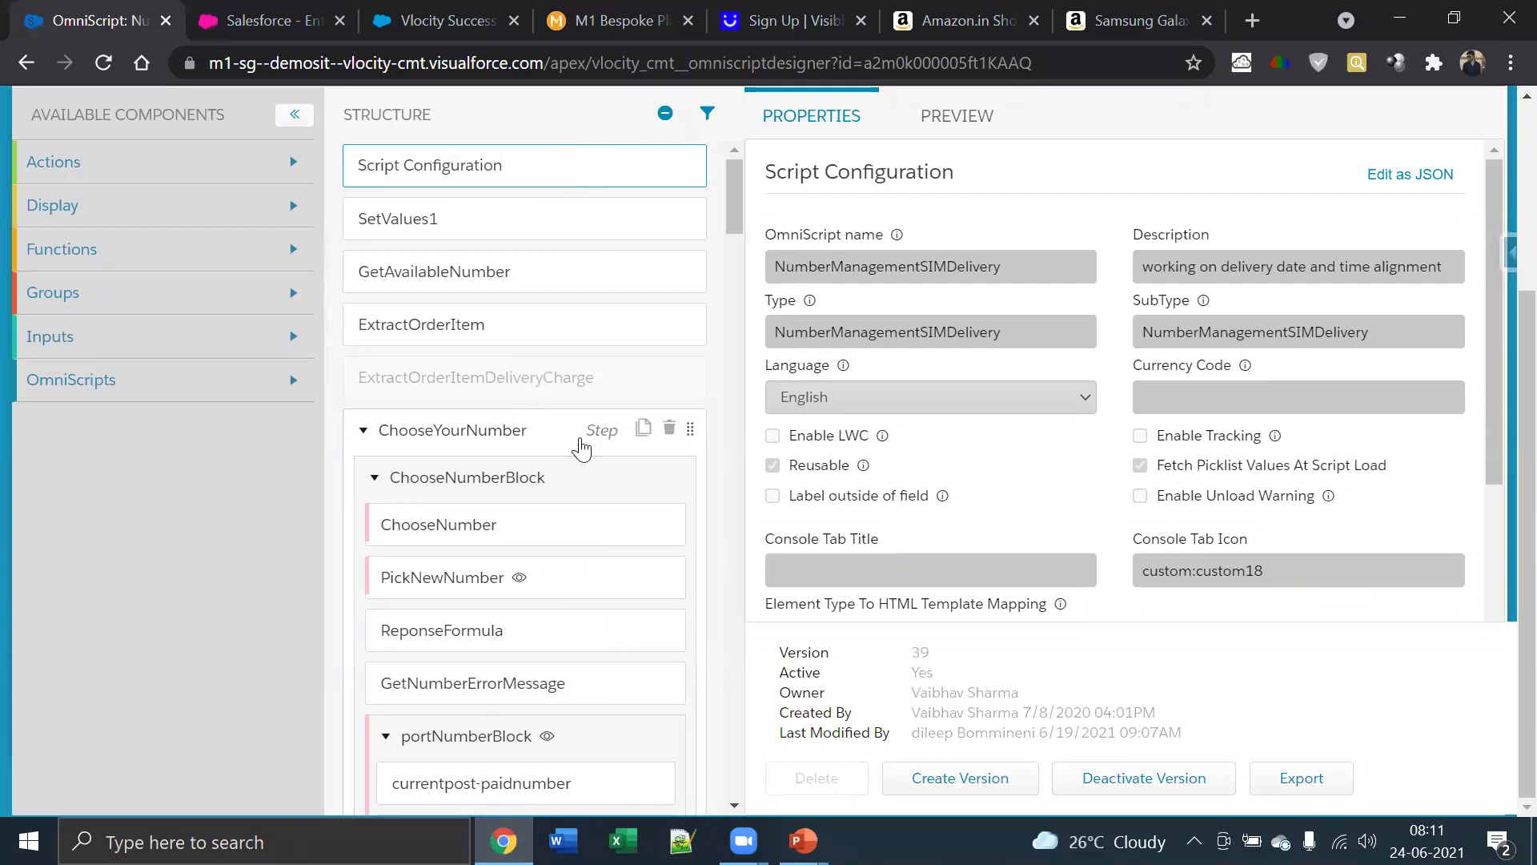
{"action": "scroll", "coordinate": [582, 449], "scroll_direction": "down", "scroll_amount": 20}
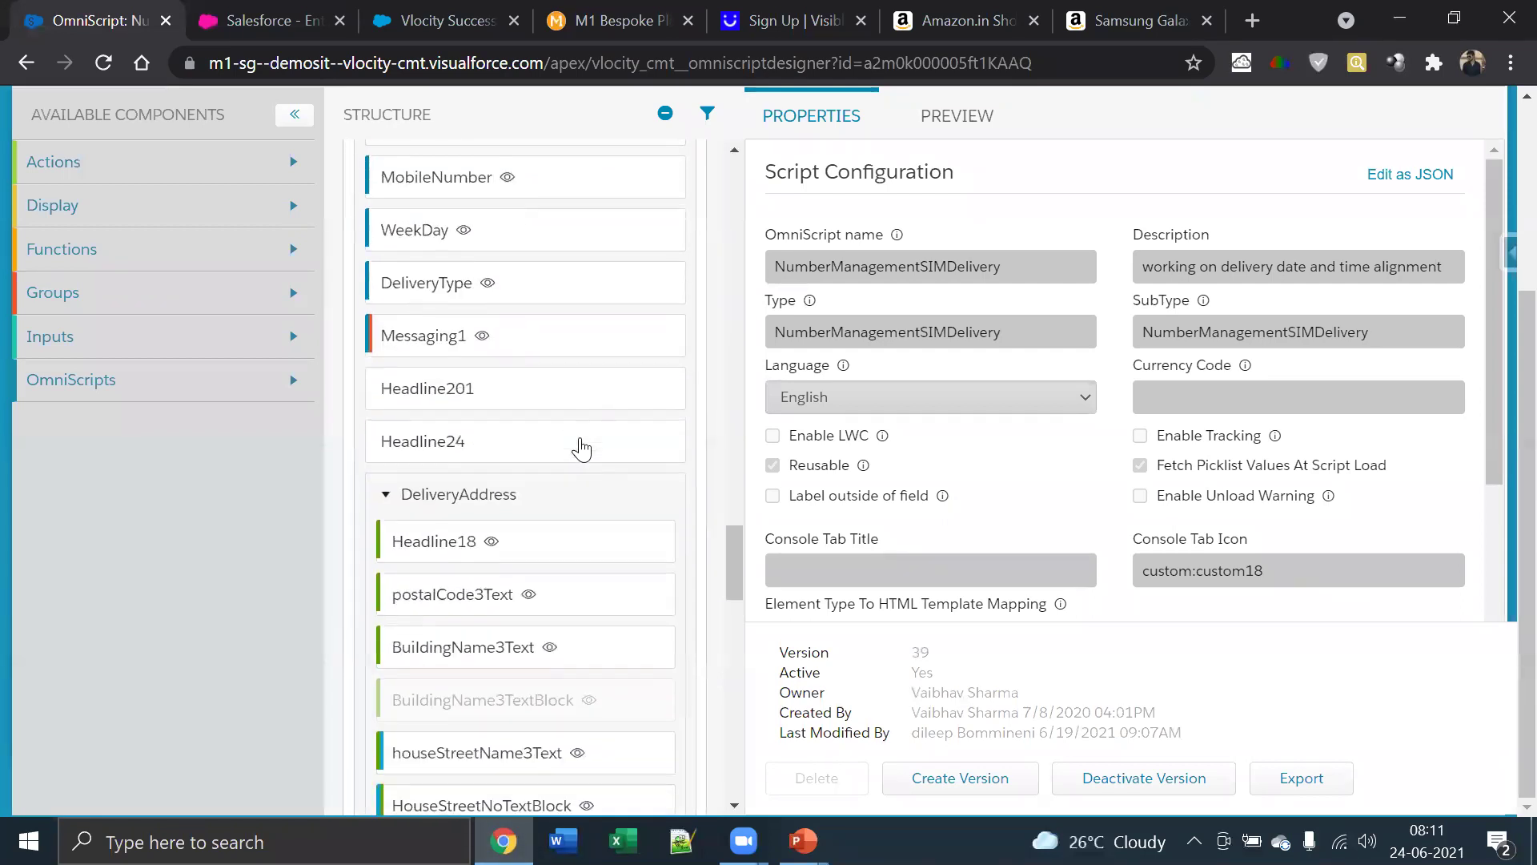
{"action": "scroll", "coordinate": [581, 449], "scroll_direction": "down", "scroll_amount": 3}
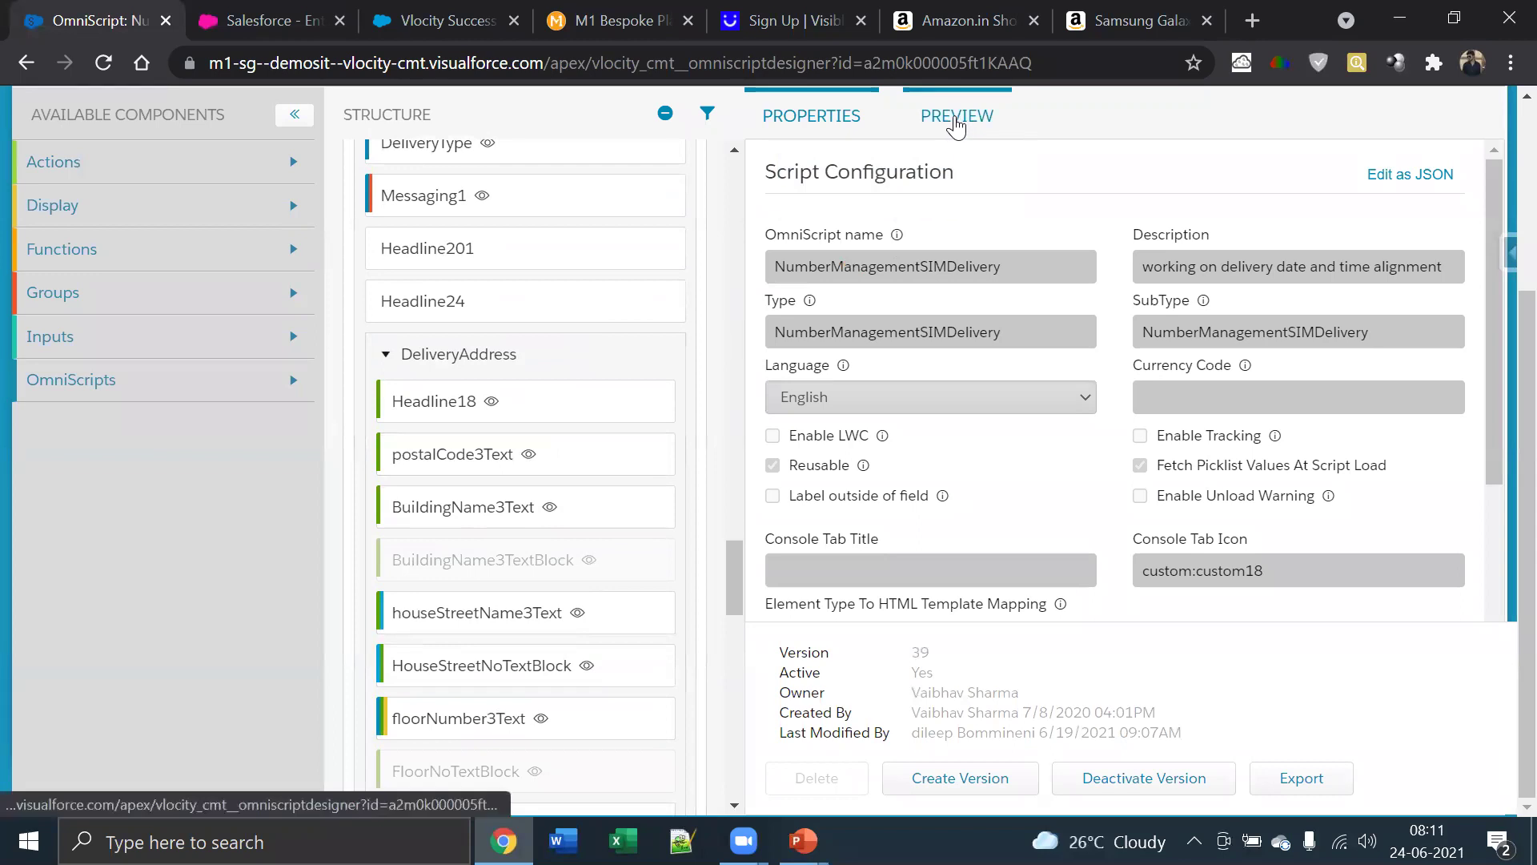
Open the full-width preview and switch it to Pick New Number
{"action": "left_click", "coordinate": [957, 120]}
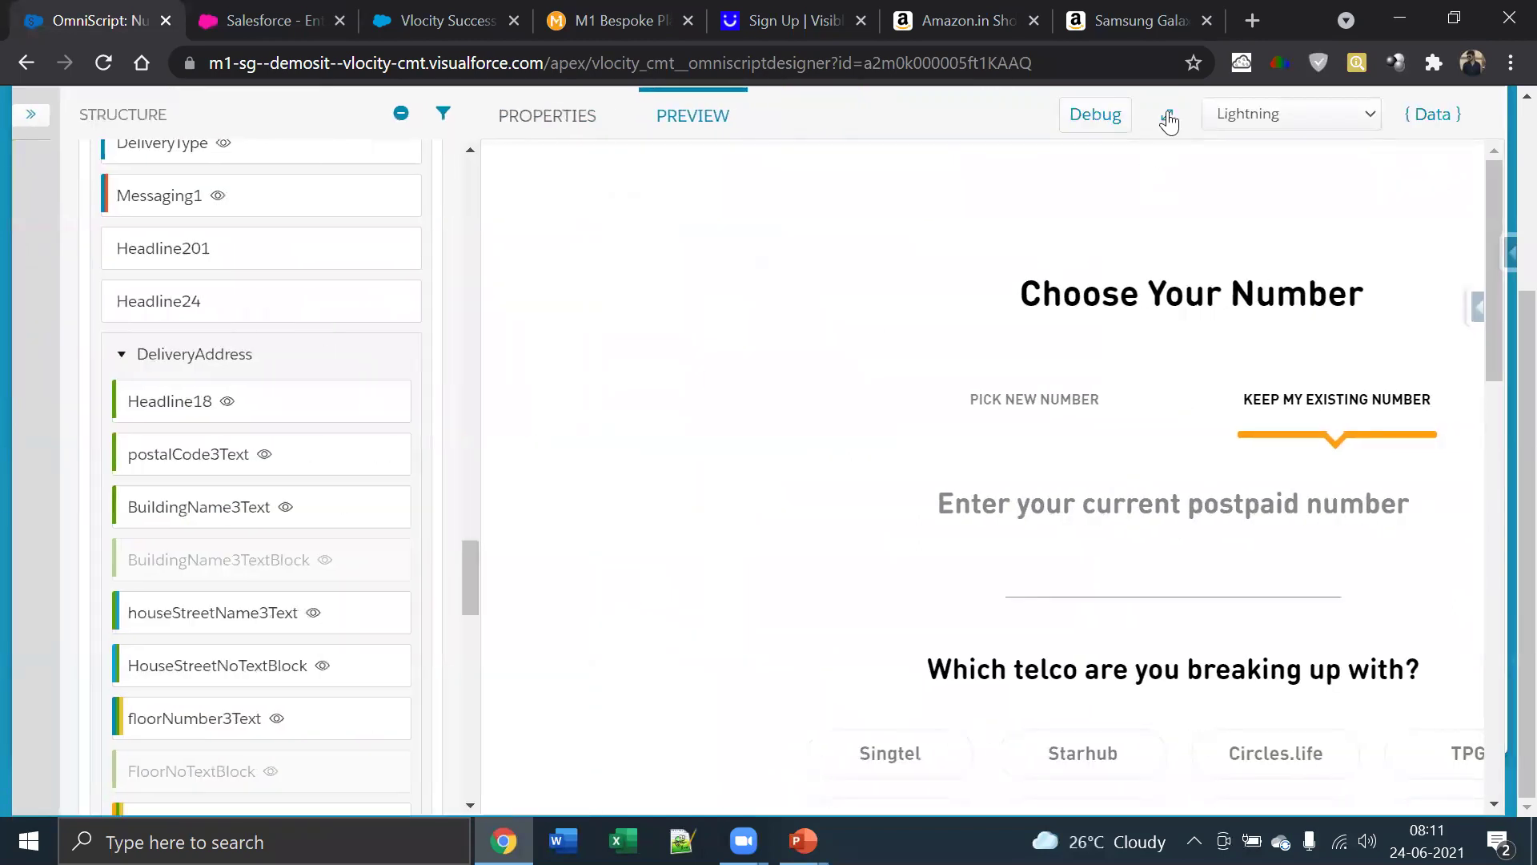
{"action": "left_click", "coordinate": [1168, 120]}
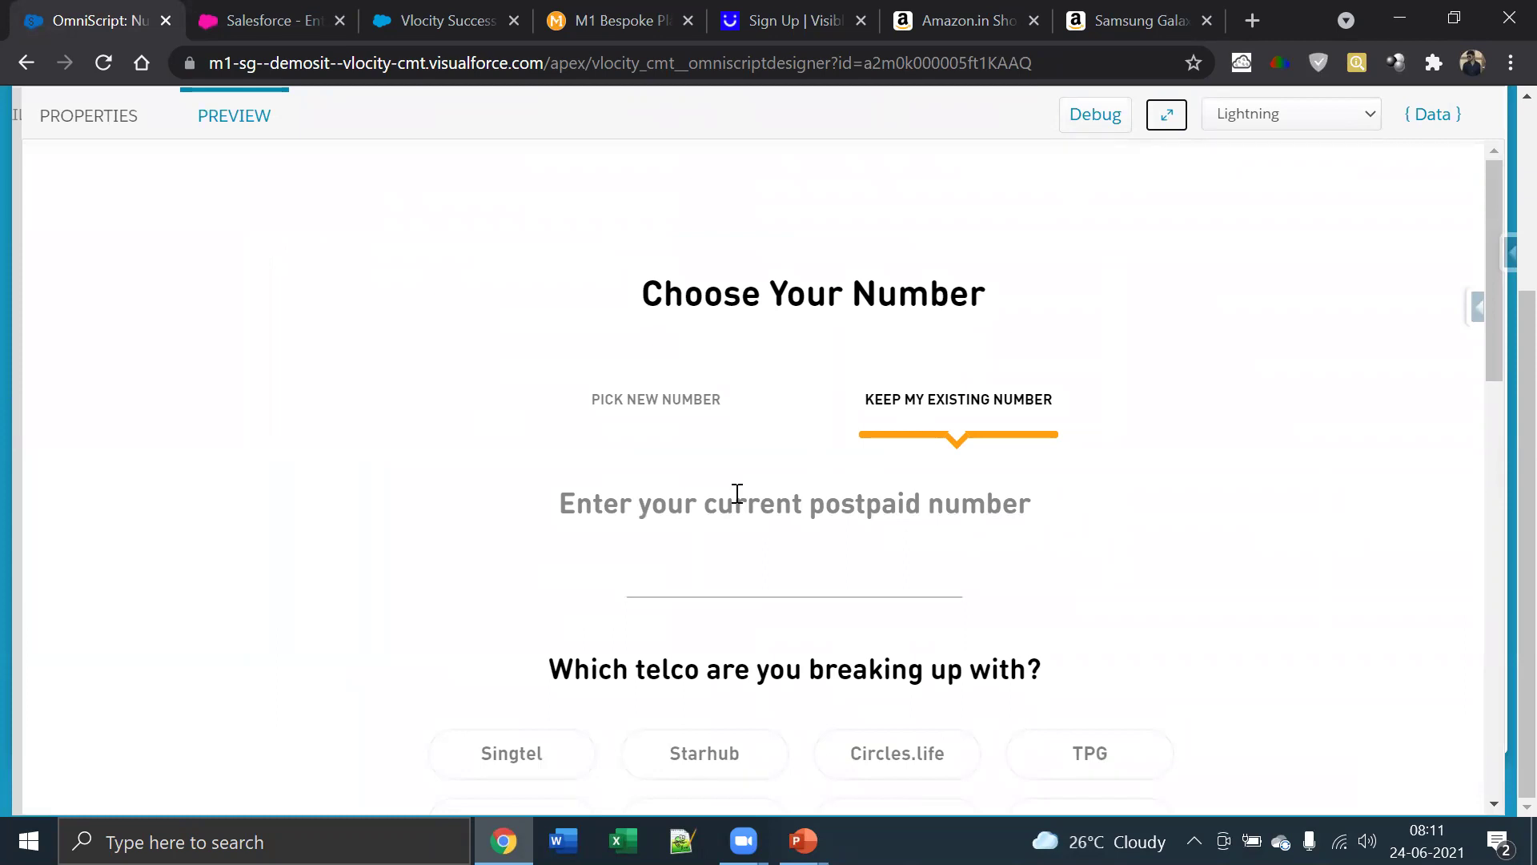
{"action": "left_click", "coordinate": [683, 406]}
{"action": "scroll", "coordinate": [972, 440], "scroll_direction": "down", "scroll_amount": 3}
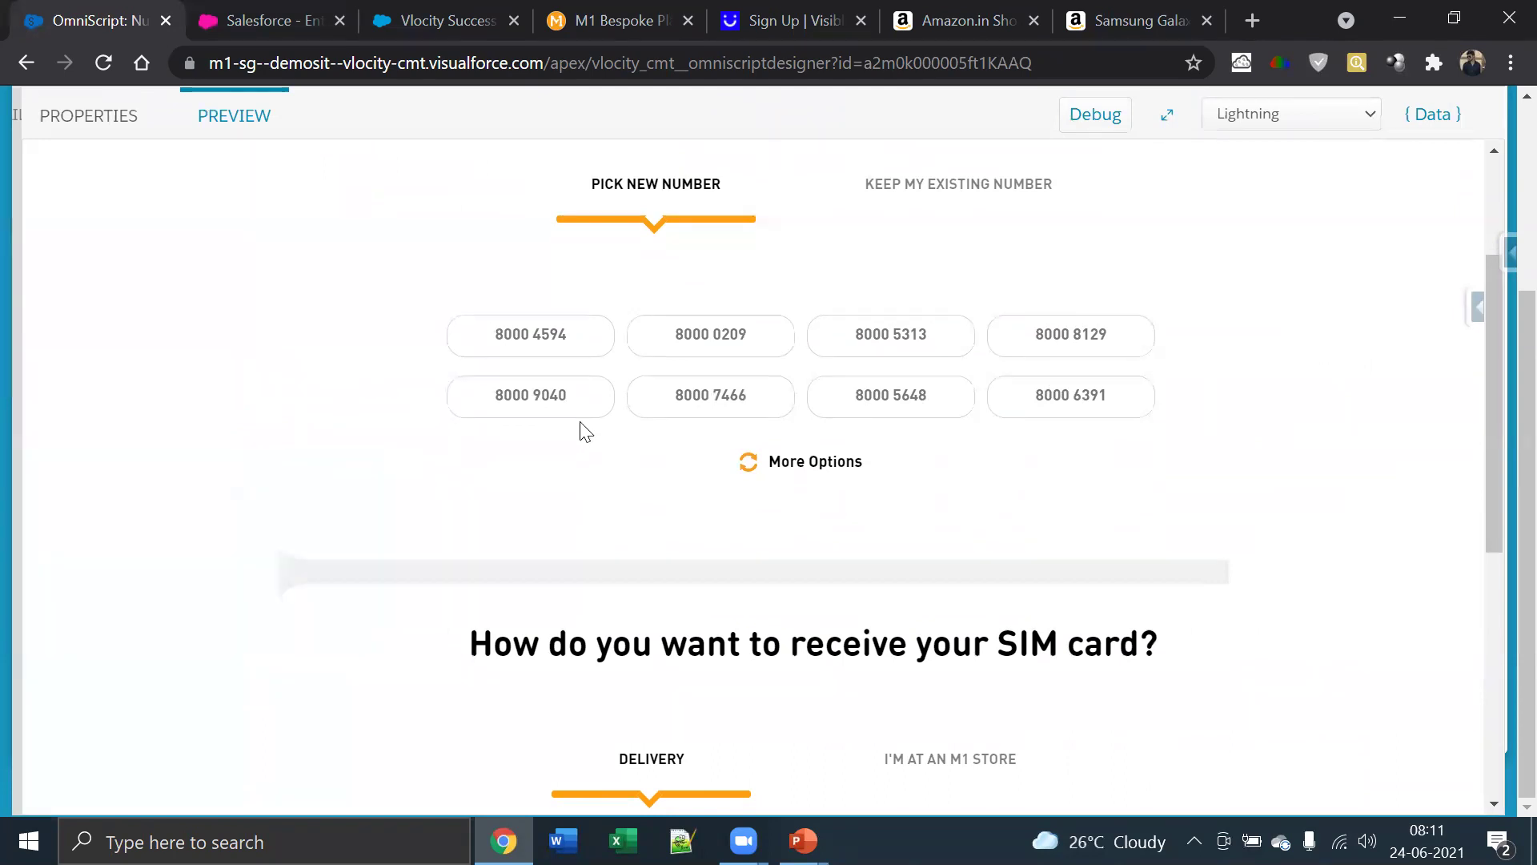
Try 8000 4594 and 8000 0209, then settle on 8000 5313 as the new number
{"action": "left_click", "coordinate": [497, 332]}
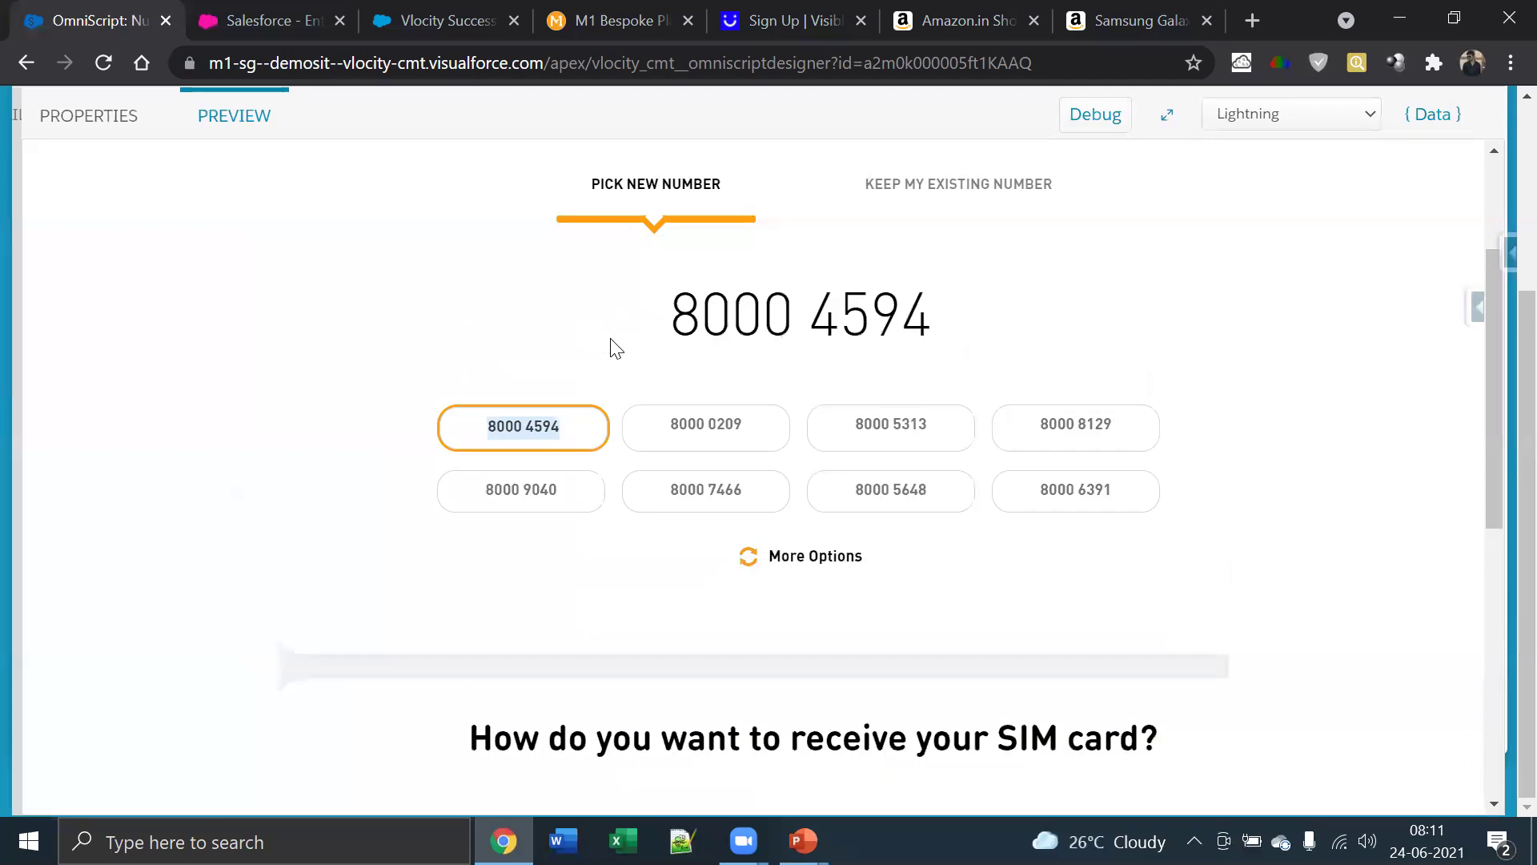
{"action": "left_click", "coordinate": [671, 436]}
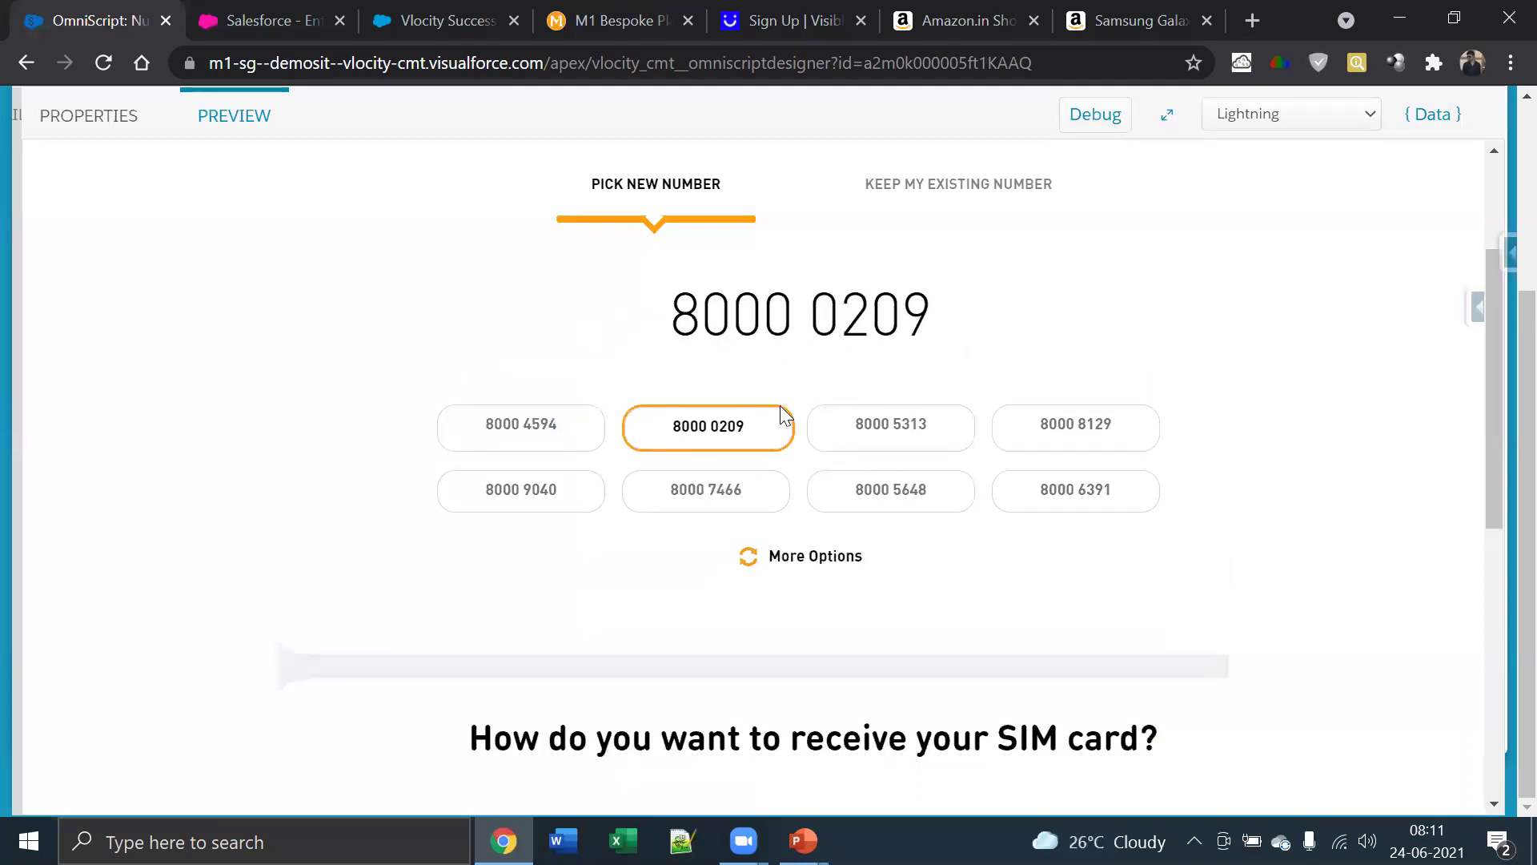
{"action": "scroll", "coordinate": [779, 409], "scroll_direction": "down", "scroll_amount": 2}
{"action": "scroll", "coordinate": [801, 304], "scroll_direction": "up", "scroll_amount": 2}
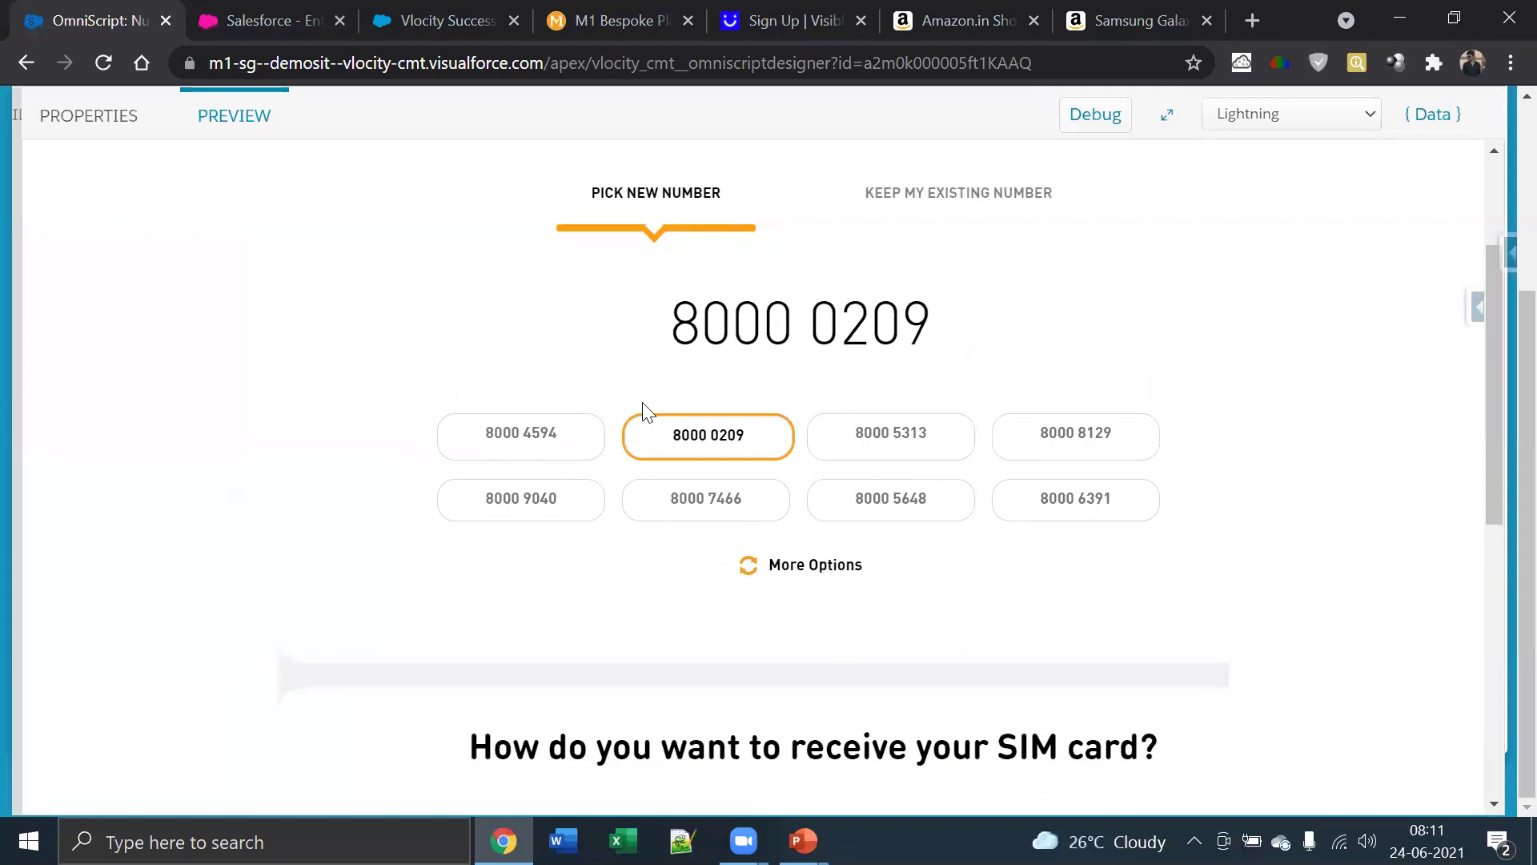
{"action": "left_click", "coordinate": [881, 430]}
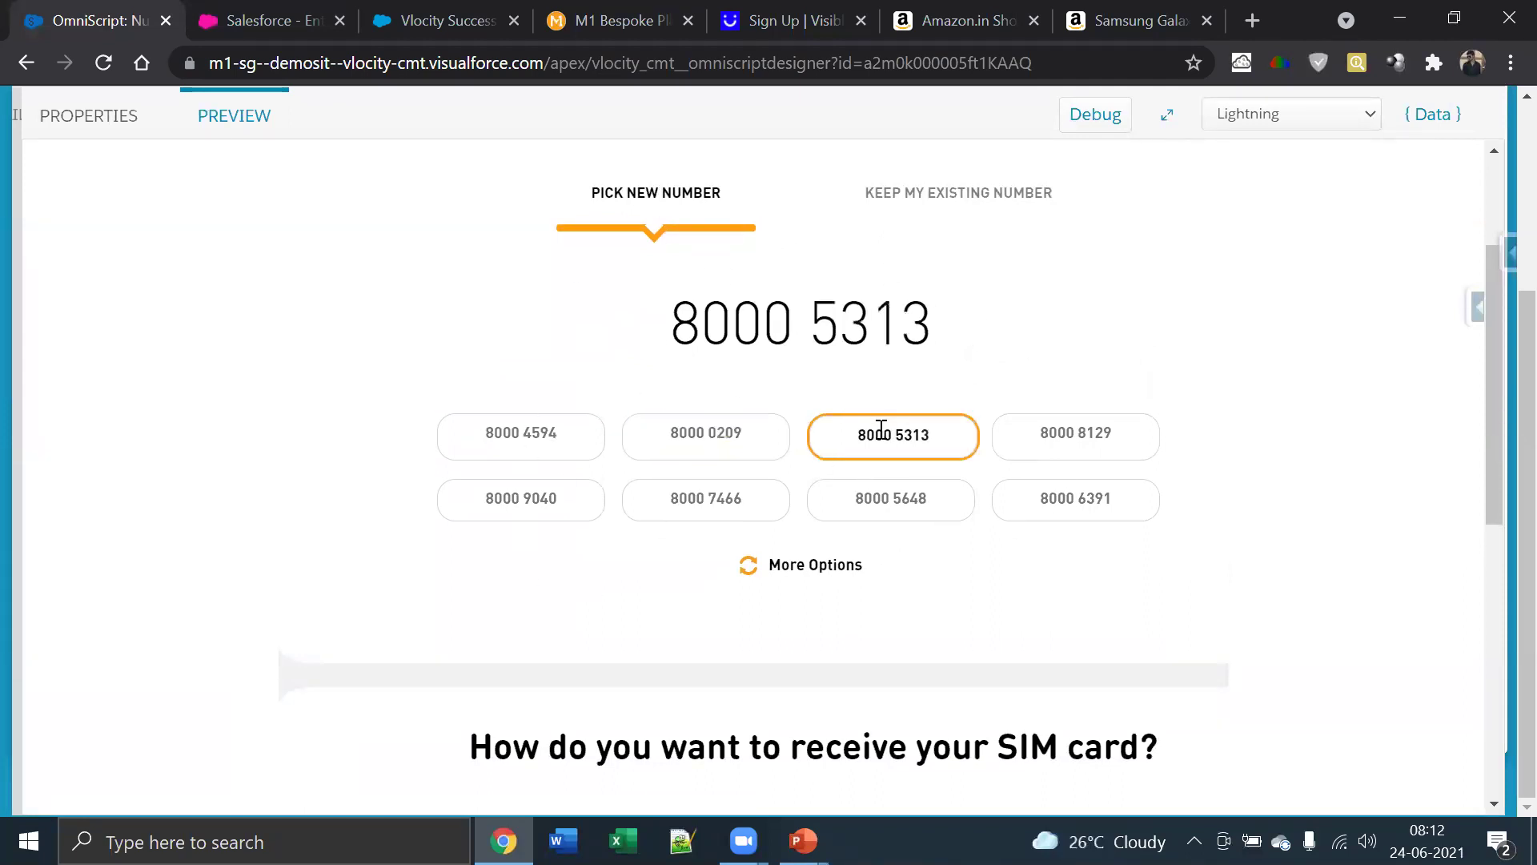
{"action": "left_click_drag", "start_coordinate": [684, 319], "coordinate": [957, 333]}
{"action": "scroll", "coordinate": [959, 333], "scroll_direction": "down", "scroll_amount": 5}
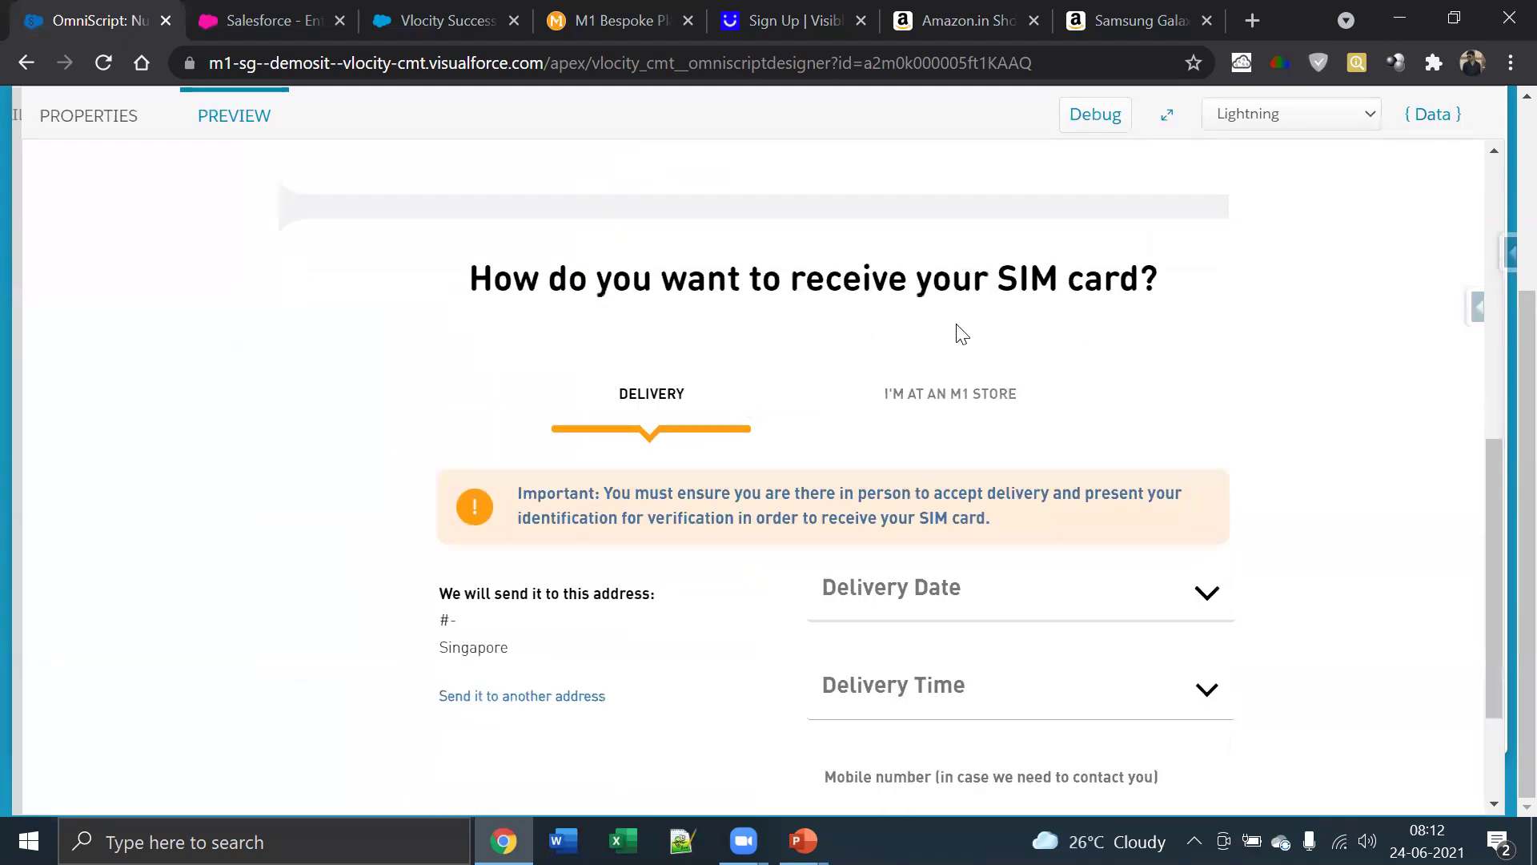
Set the SIM delivery date to 28 June and the time slot to 19:00 - 22:00
{"action": "scroll", "coordinate": [961, 332], "scroll_direction": "up", "scroll_amount": 1}
{"action": "scroll", "coordinate": [960, 332], "scroll_direction": "down", "scroll_amount": 1}
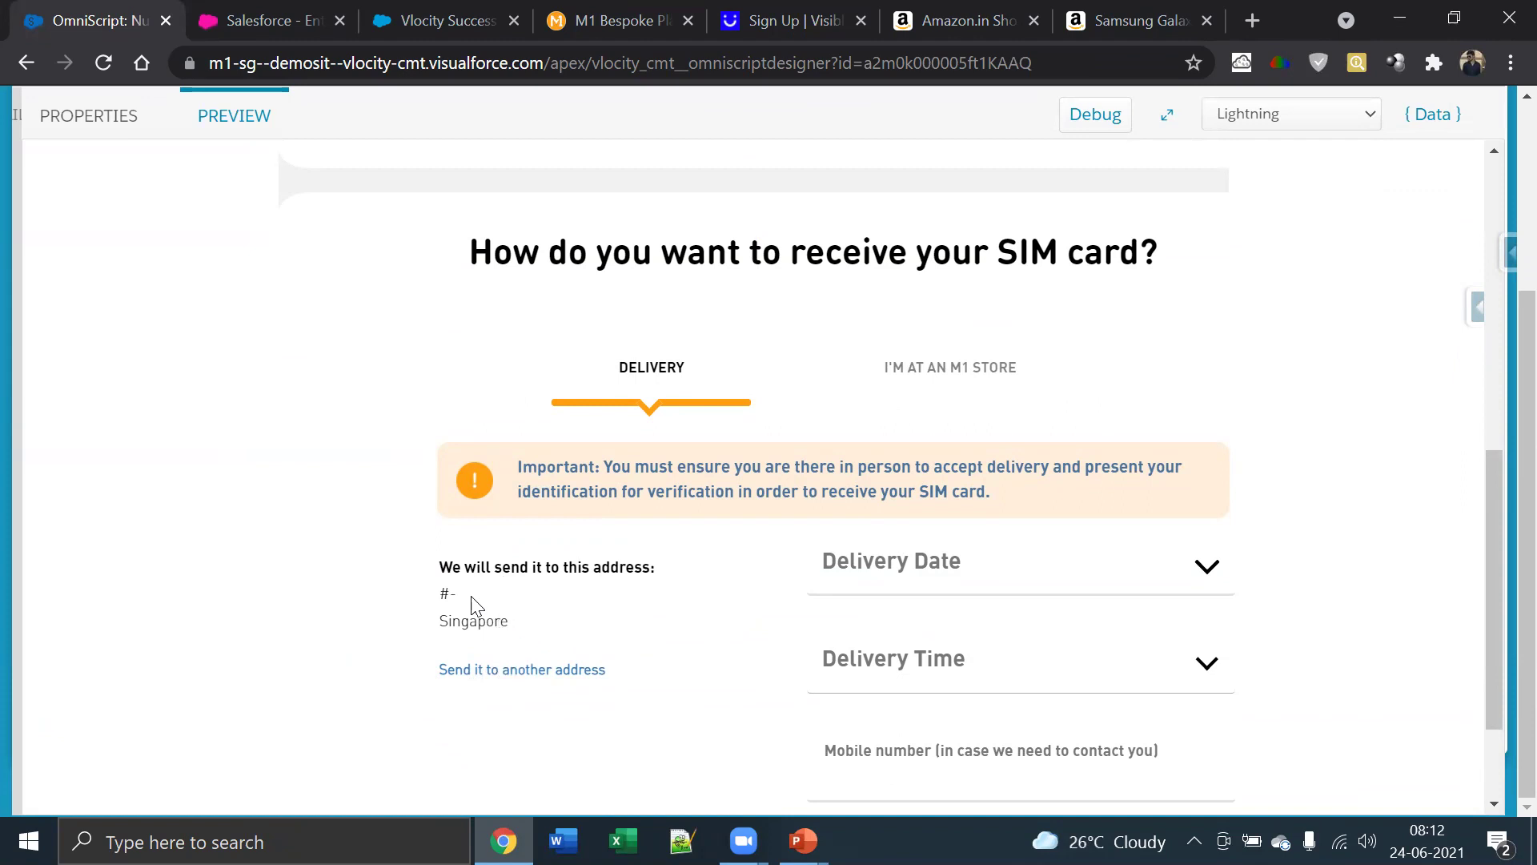
{"action": "left_click", "coordinate": [857, 588]}
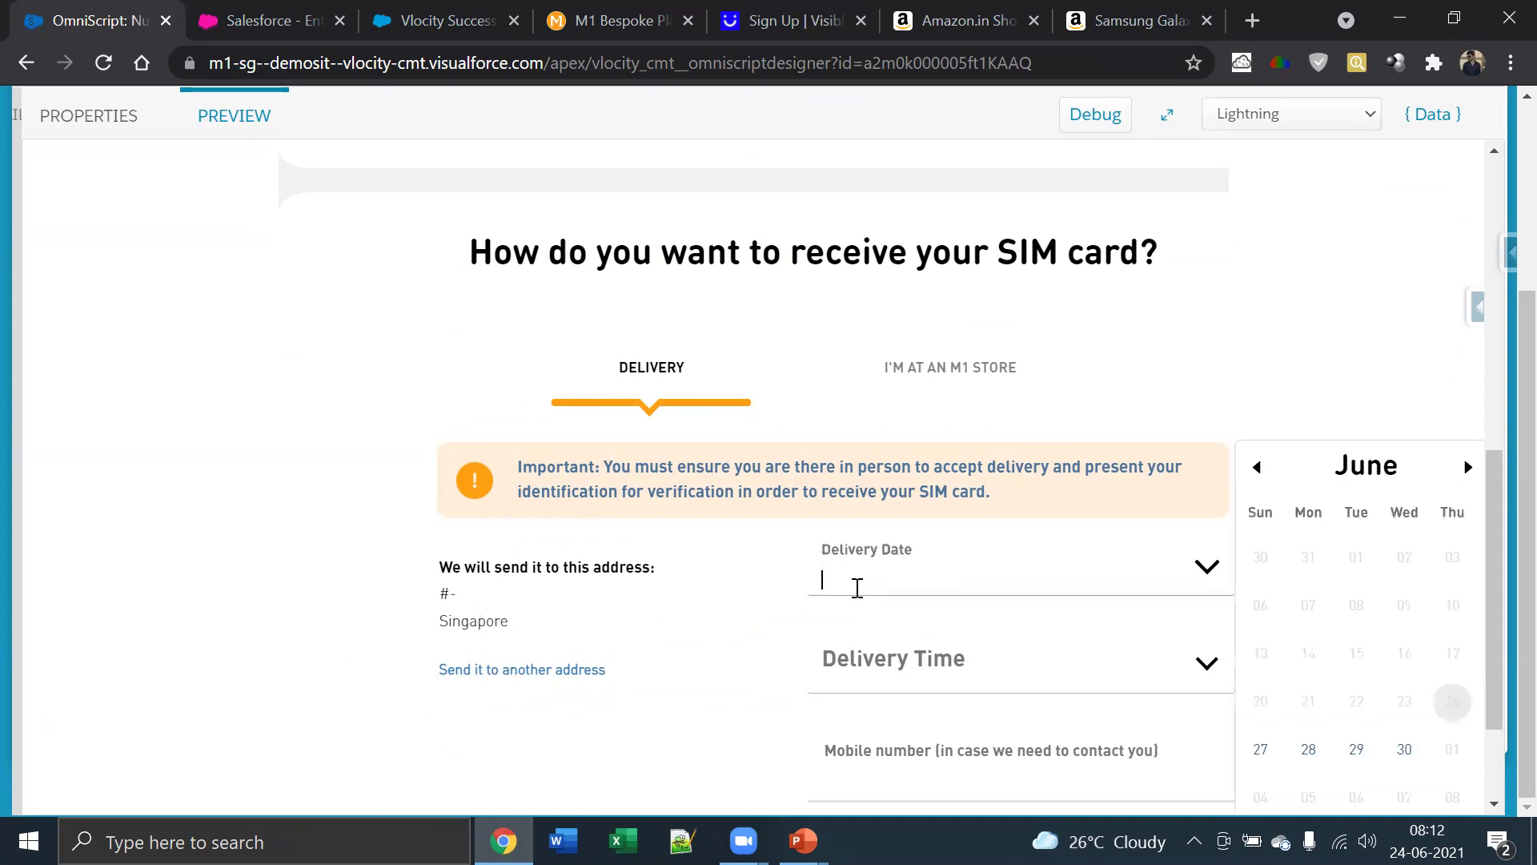
{"action": "scroll", "coordinate": [1093, 559], "scroll_direction": "down", "scroll_amount": 2}
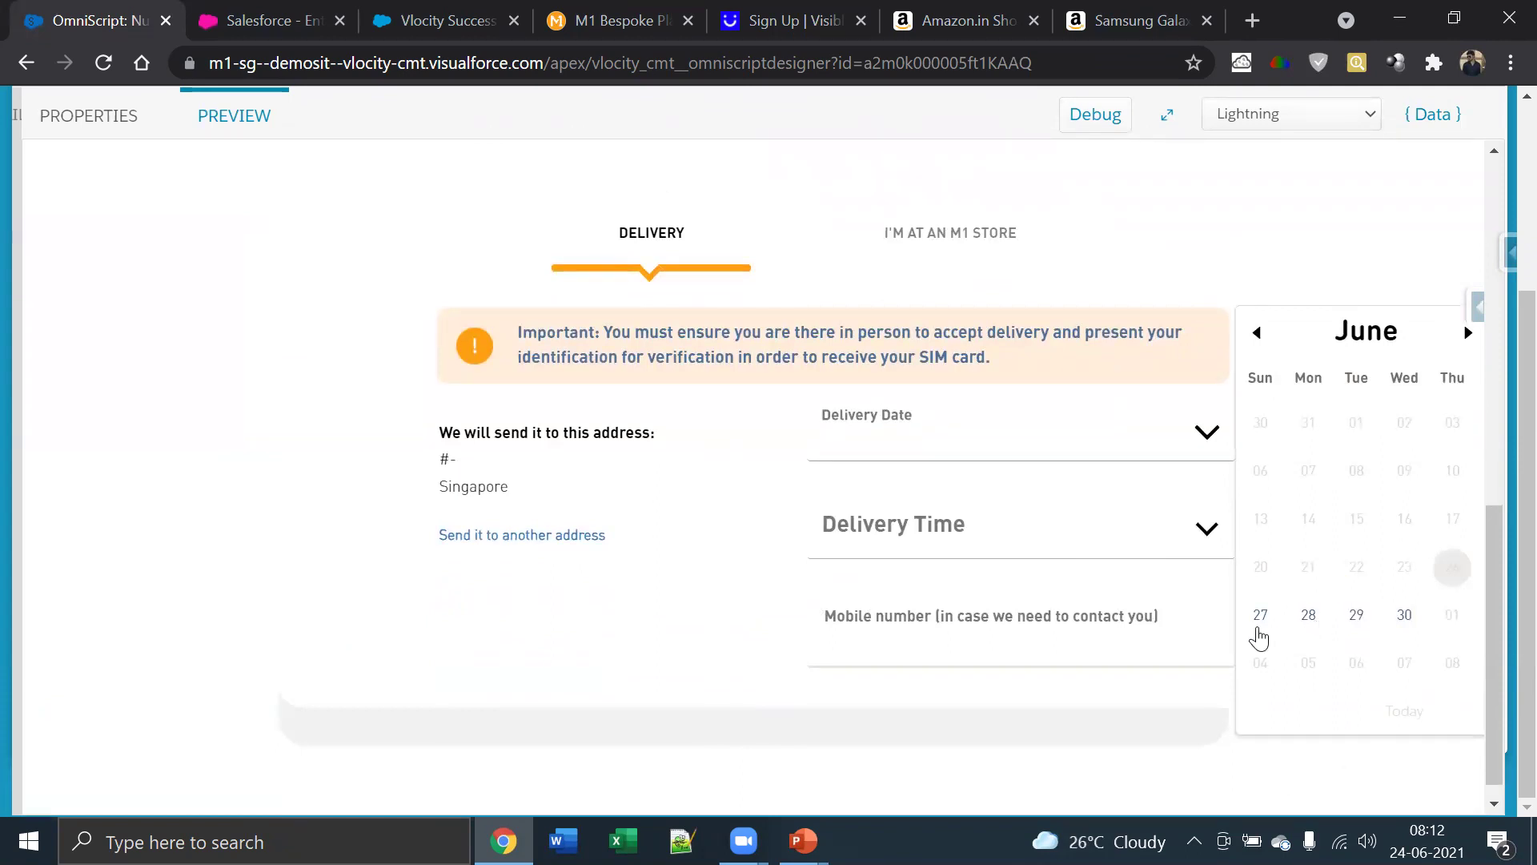
{"action": "left_click", "coordinate": [1073, 545]}
{"action": "left_click", "coordinate": [951, 543]}
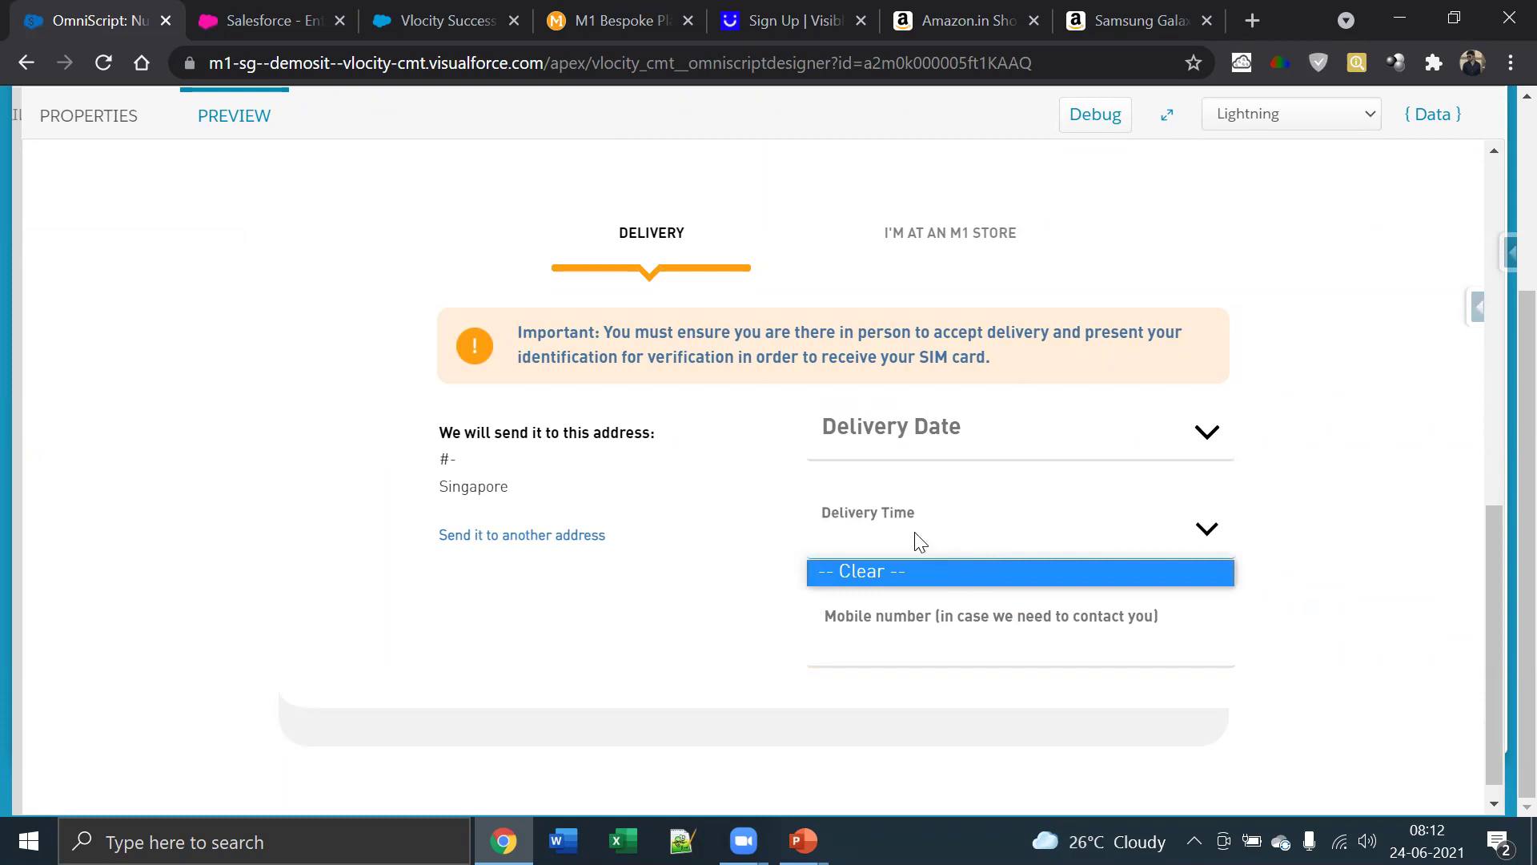
{"action": "left_click", "coordinate": [927, 456]}
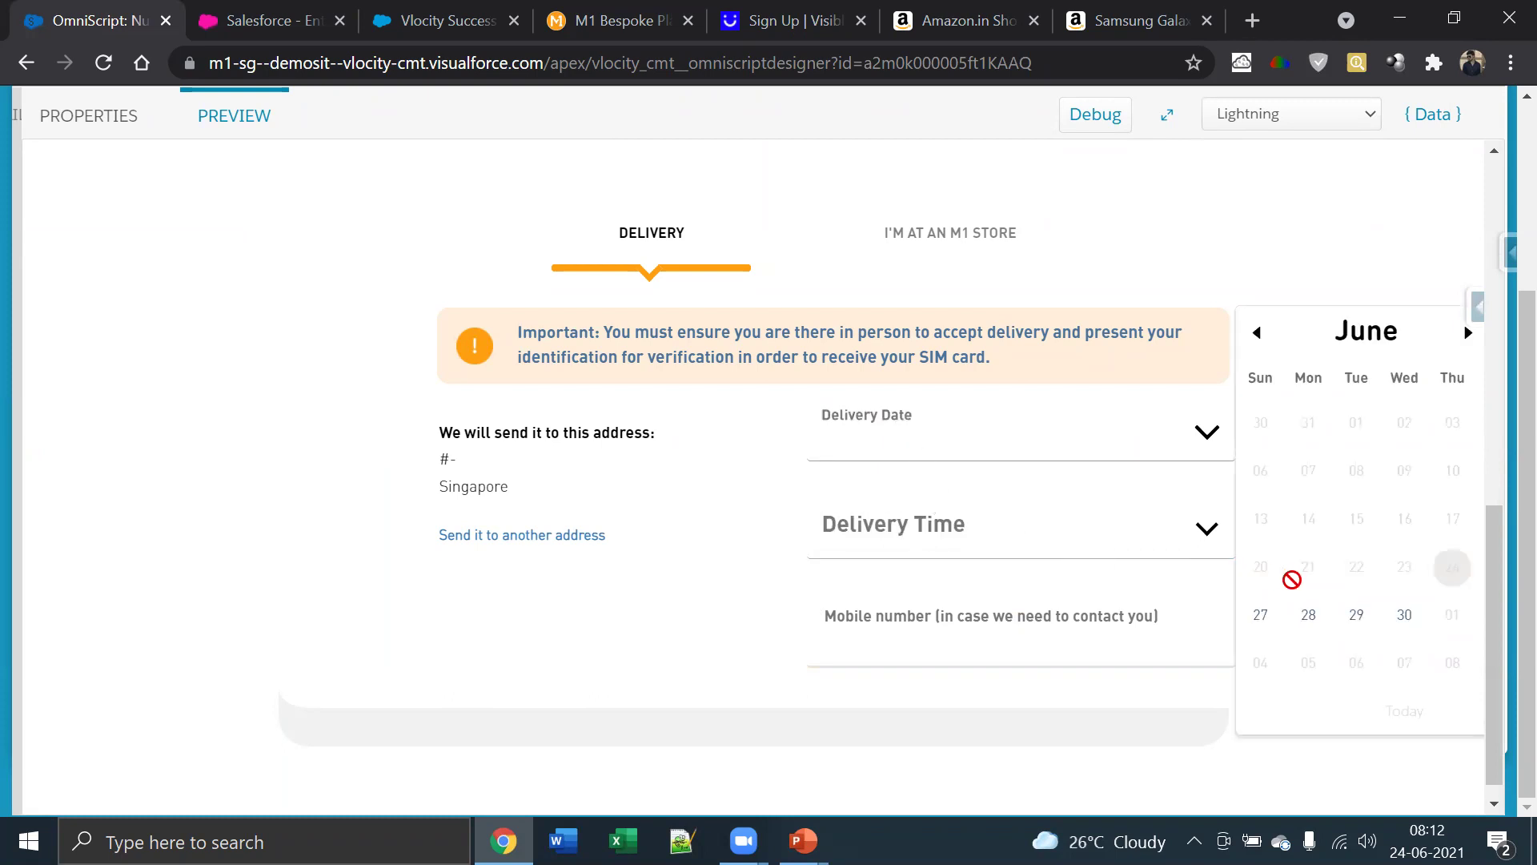
{"action": "left_click", "coordinate": [1311, 621]}
{"action": "left_click", "coordinate": [957, 542]}
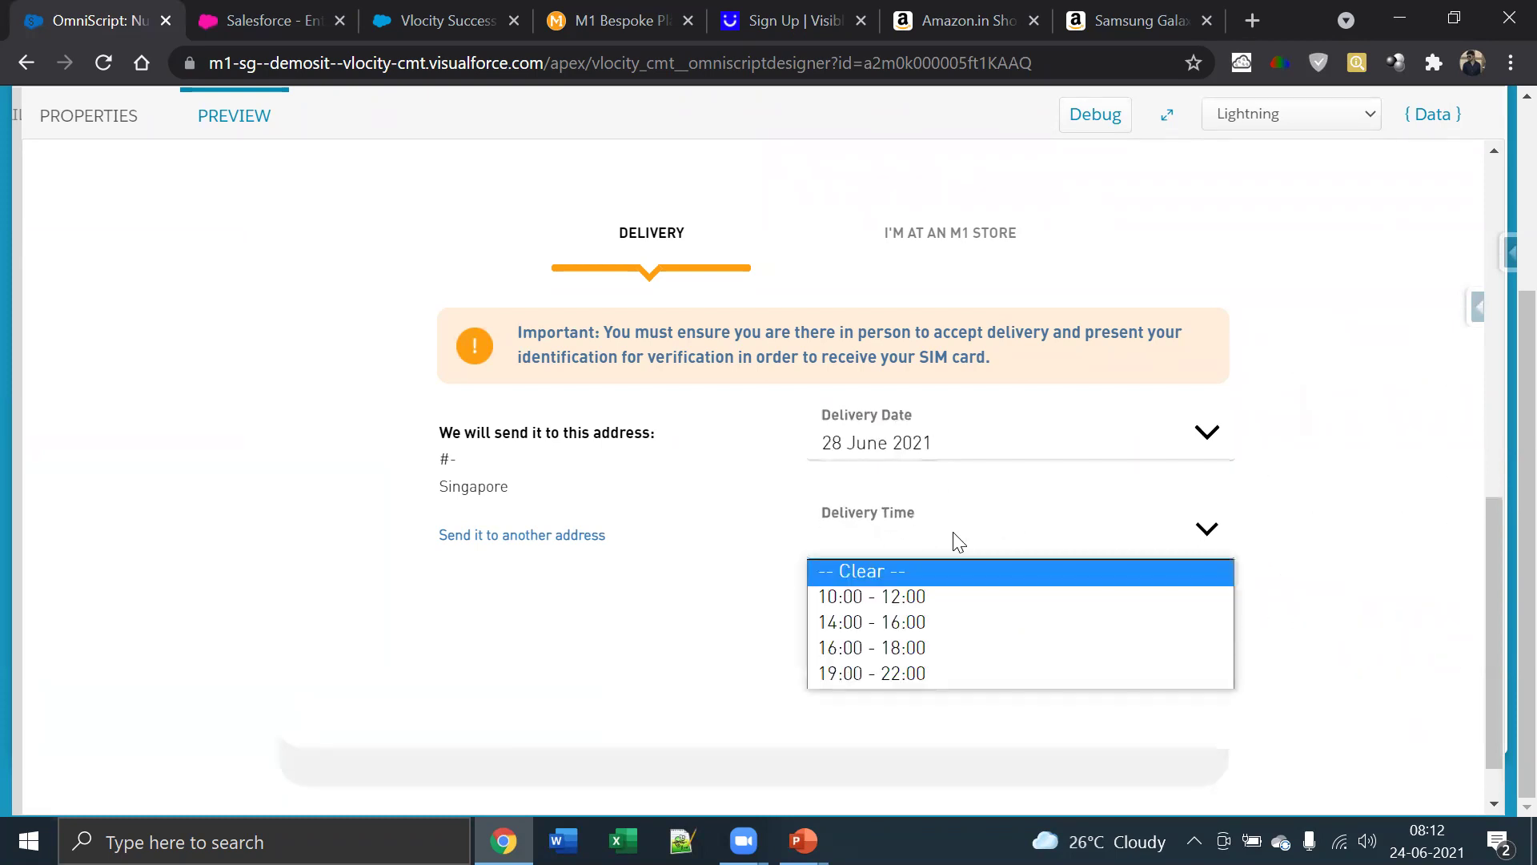
{"action": "left_click", "coordinate": [896, 671]}
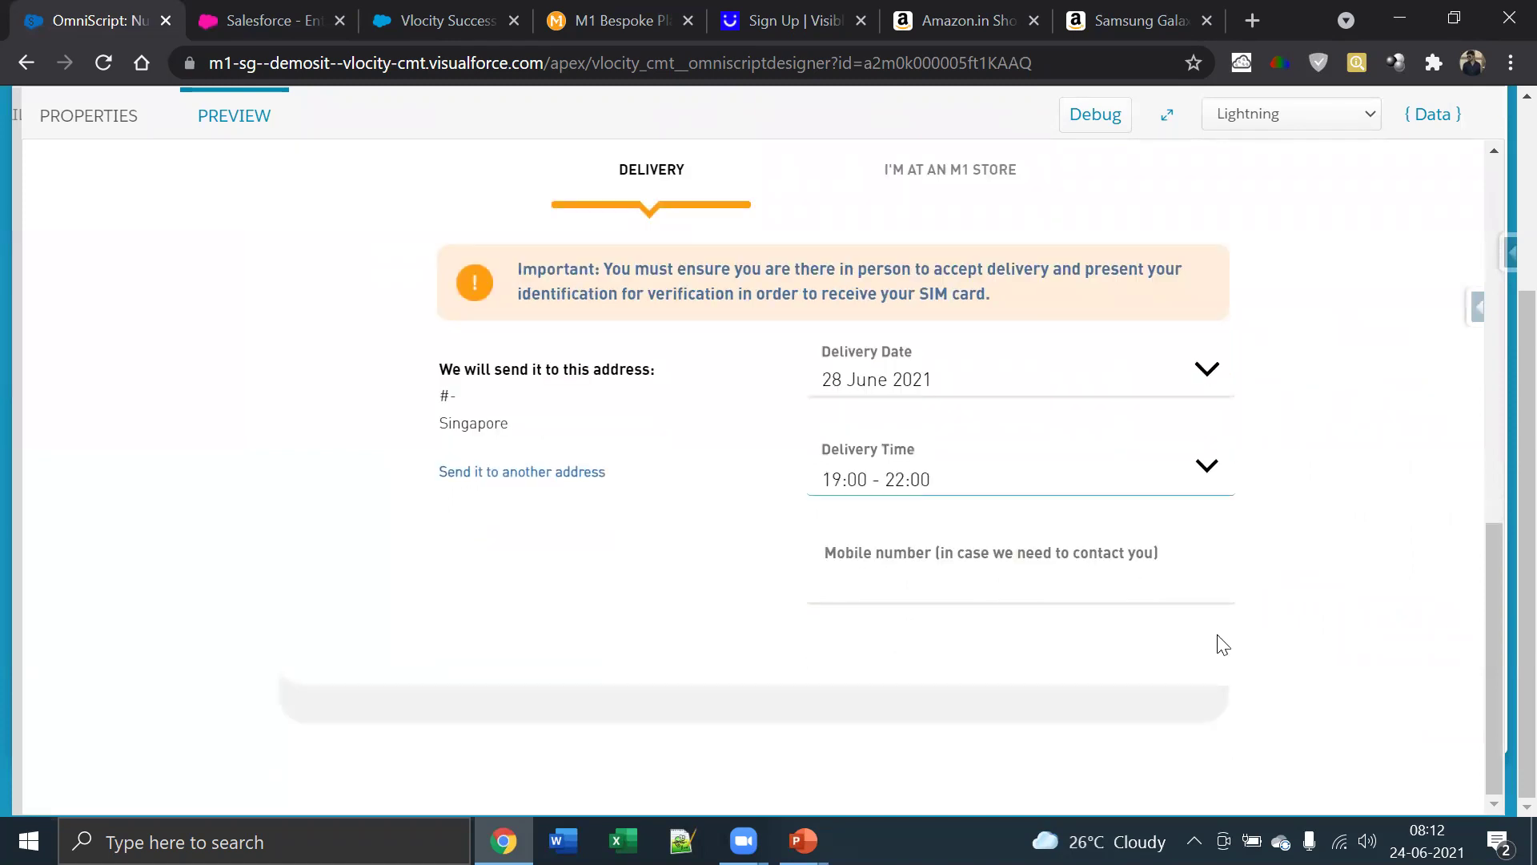
Switch the delivery choice to I'M AT AN M1 STORE and review the form
{"action": "scroll", "coordinate": [1218, 641], "scroll_direction": "up", "scroll_amount": 2}
{"action": "left_click", "coordinate": [921, 353]}
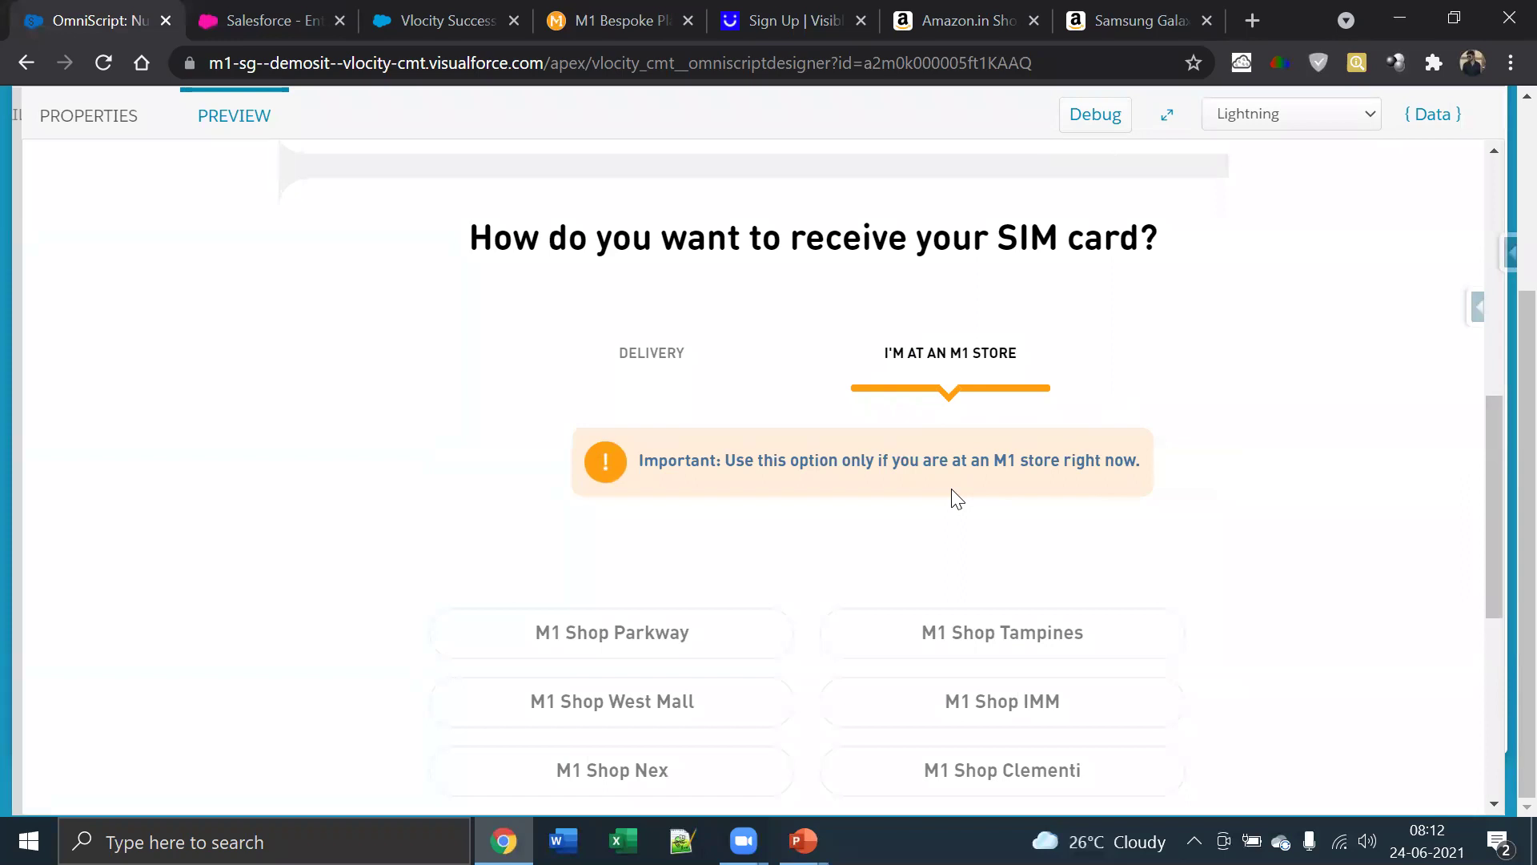
{"action": "scroll", "coordinate": [957, 498], "scroll_direction": "down", "scroll_amount": 3}
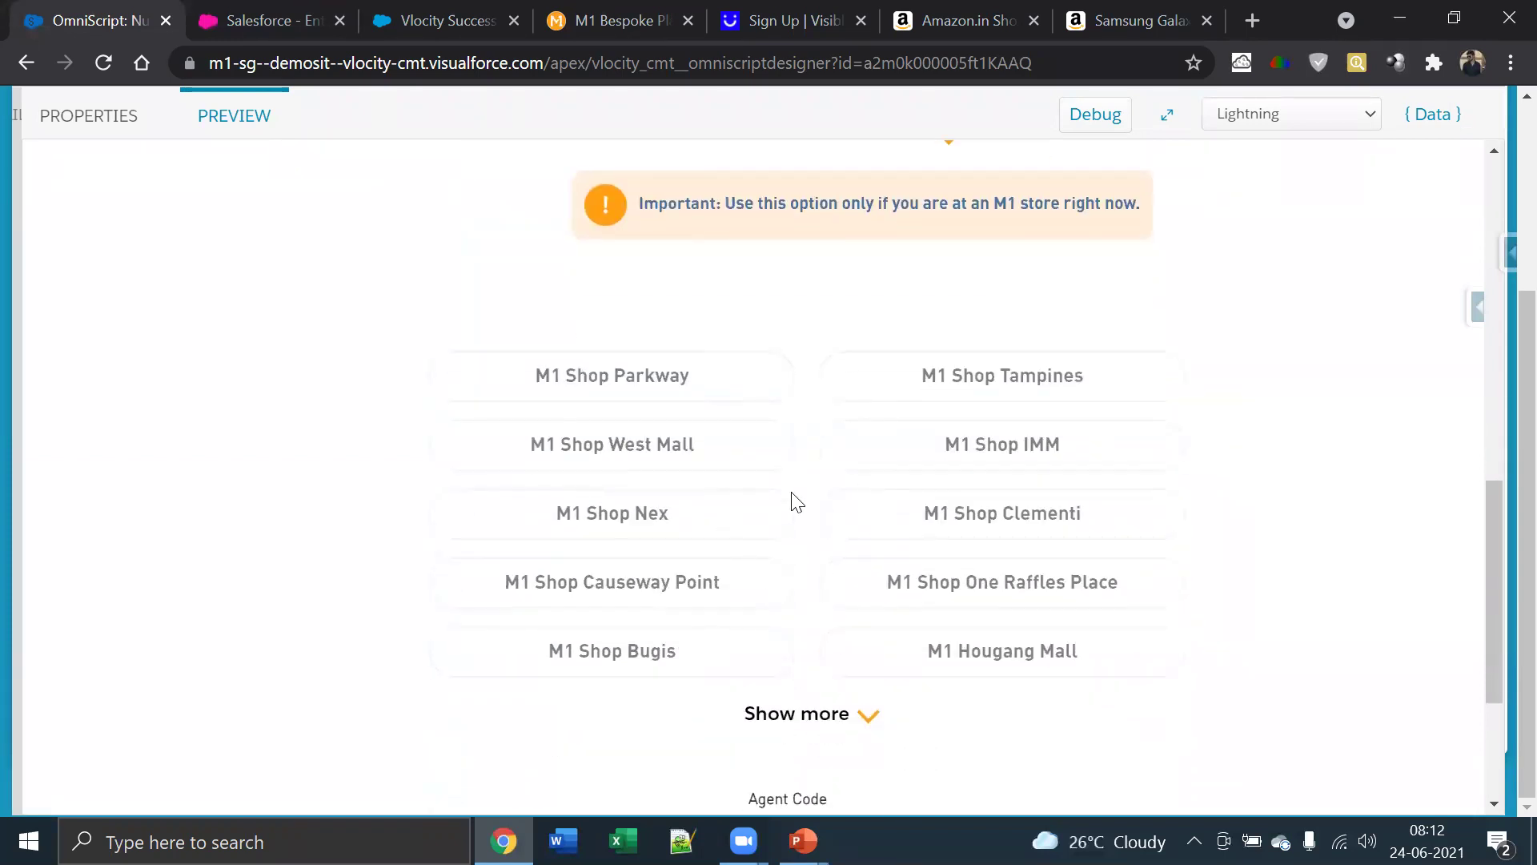
{"action": "scroll", "coordinate": [796, 502], "scroll_direction": "down", "scroll_amount": 2}
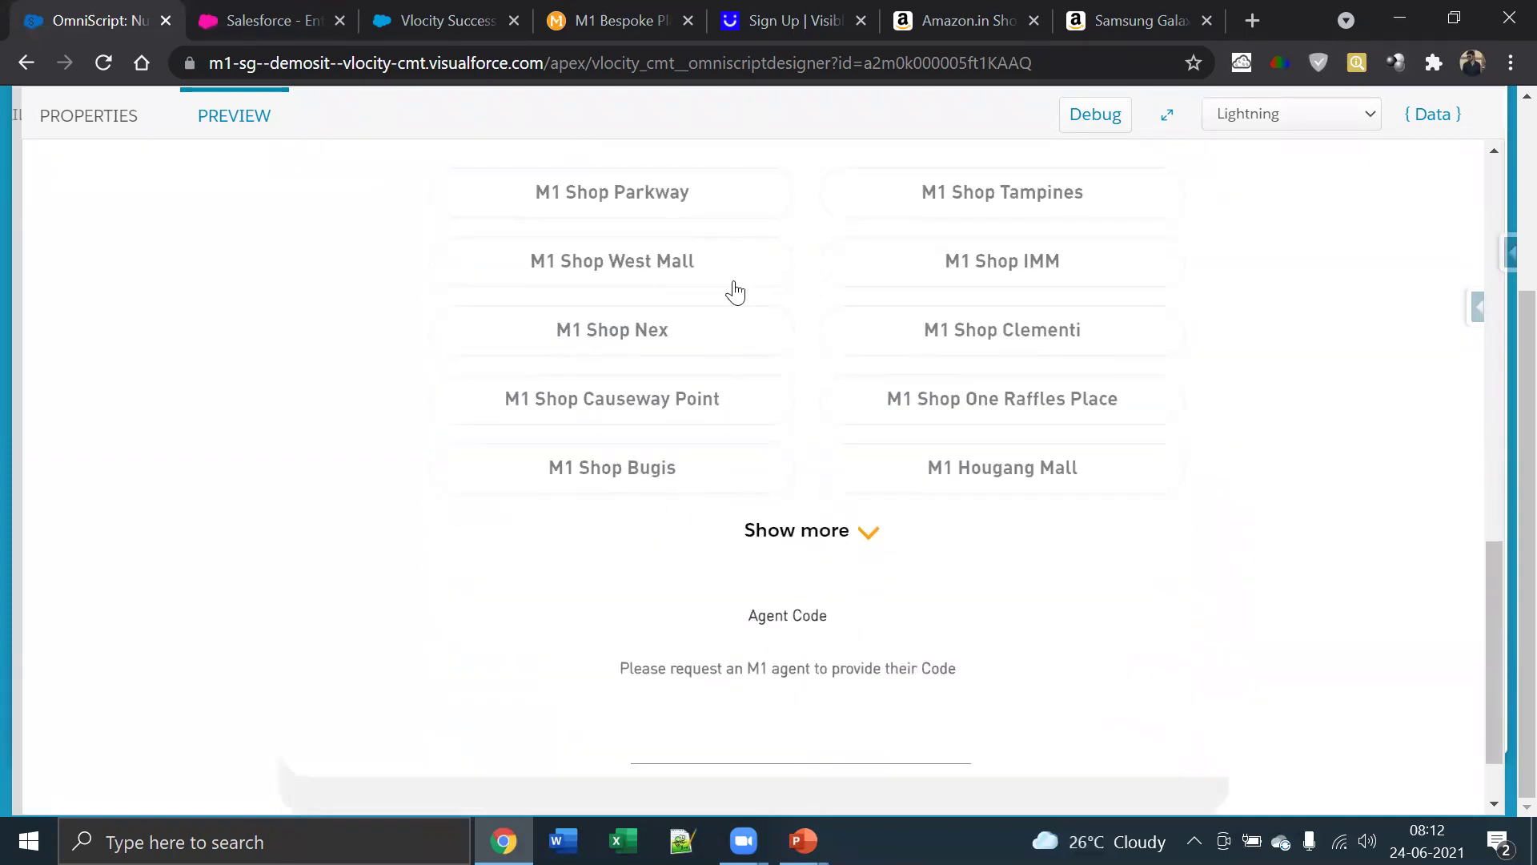
{"action": "scroll", "coordinate": [728, 302], "scroll_direction": "up", "scroll_amount": 2}
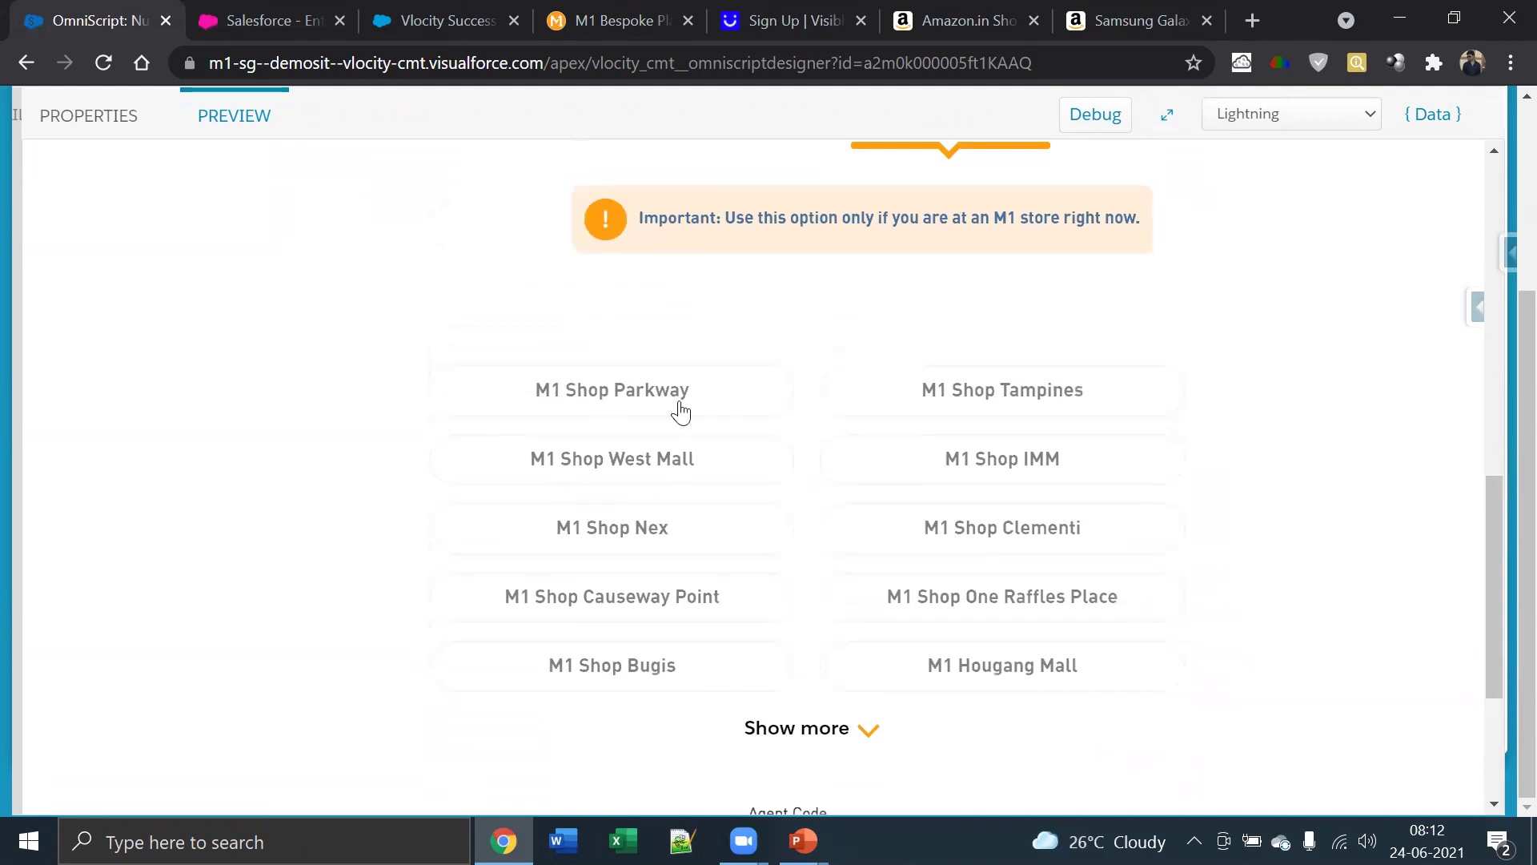
{"action": "scroll", "coordinate": [671, 382], "scroll_direction": "down", "scroll_amount": 3}
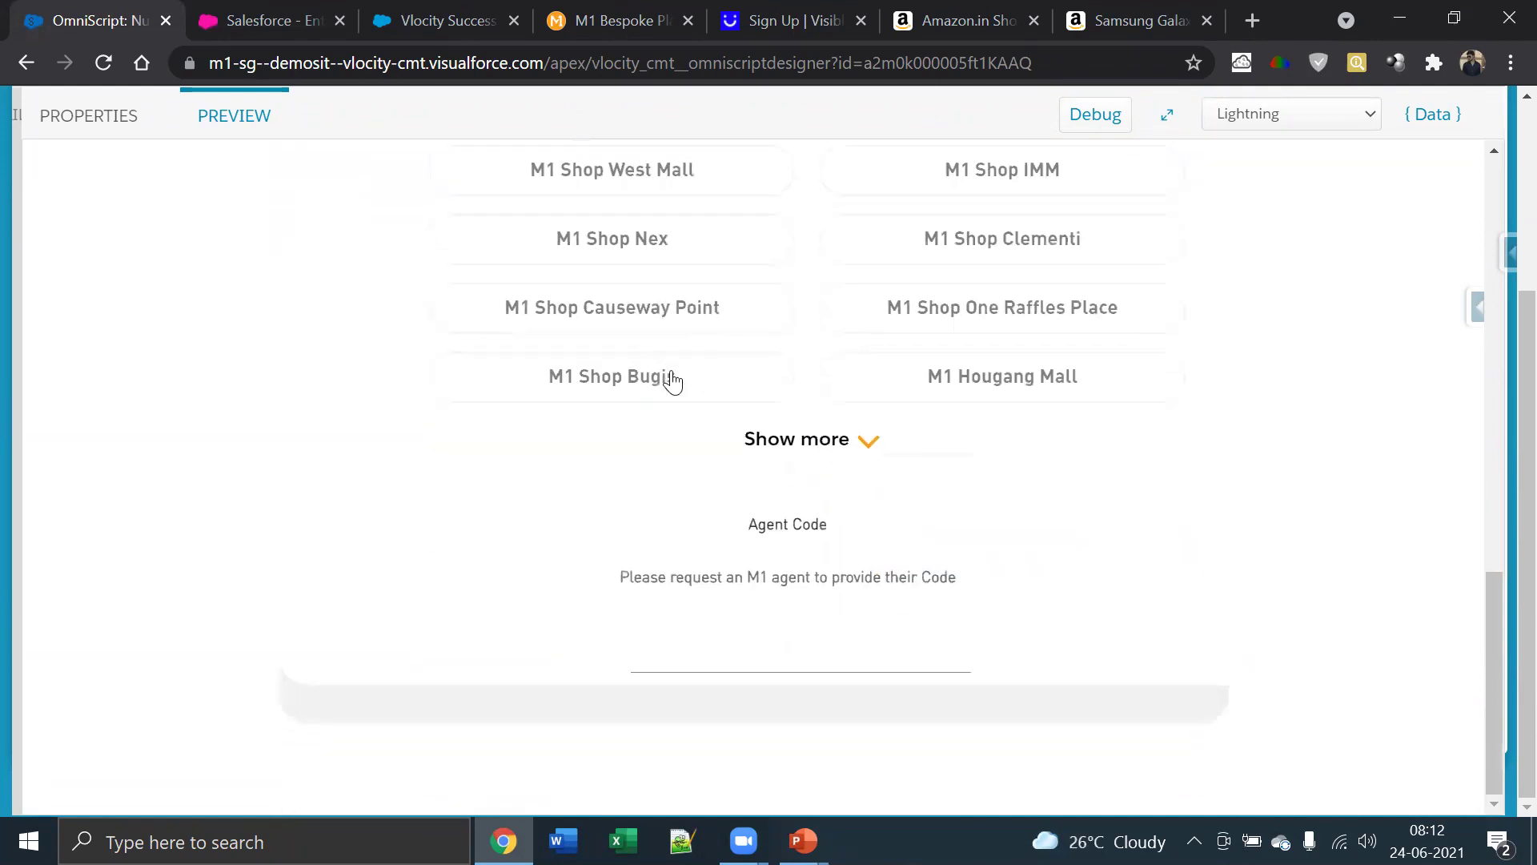
{"action": "scroll", "coordinate": [671, 382], "scroll_direction": "up", "scroll_amount": 10}
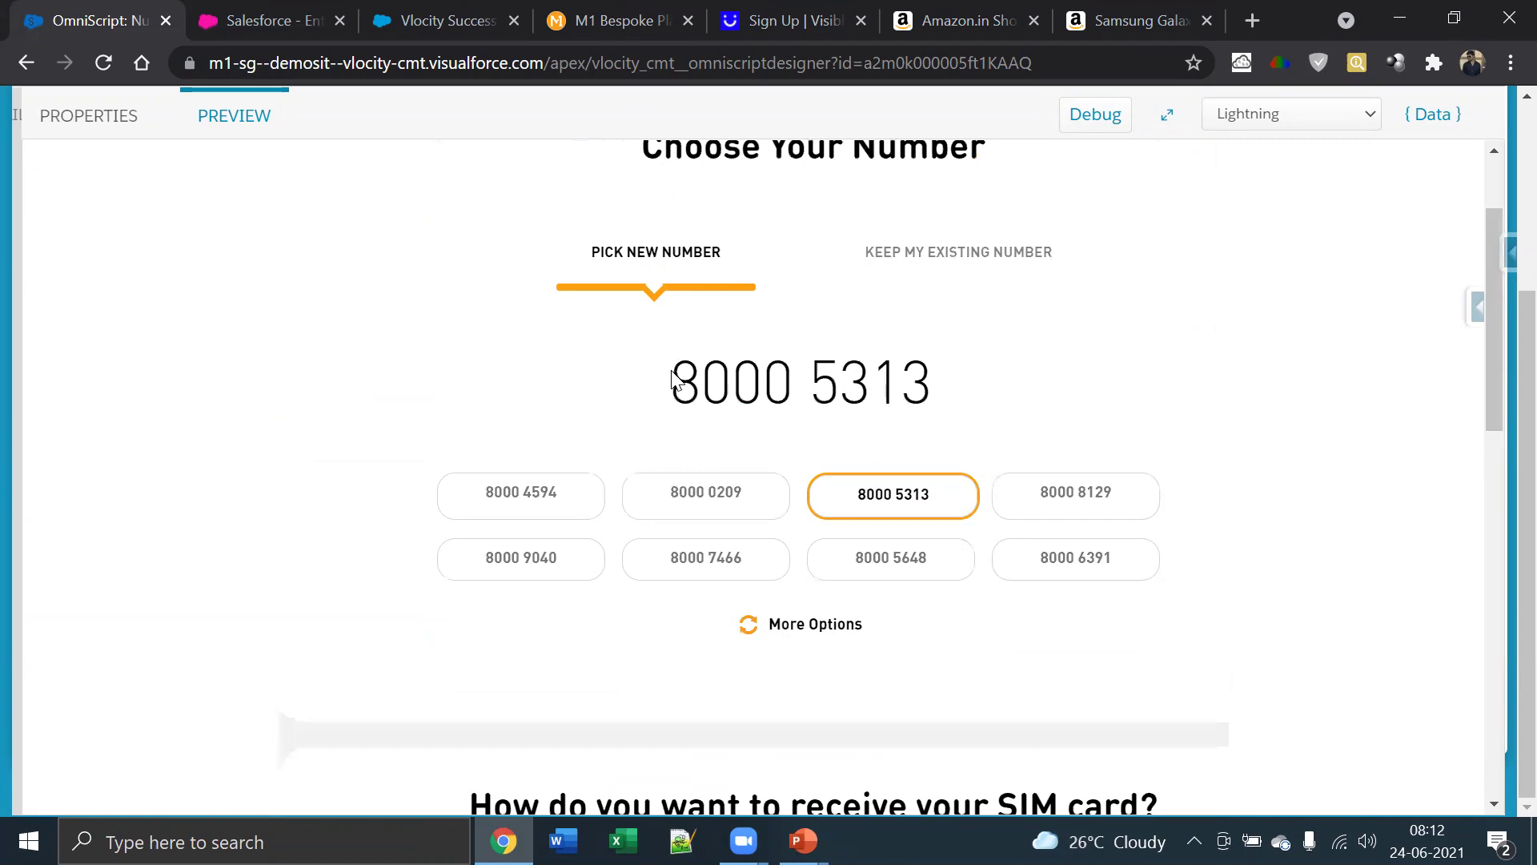
Select Keep My Existing Number and look through the telco provider options
{"action": "left_click", "coordinate": [932, 348]}
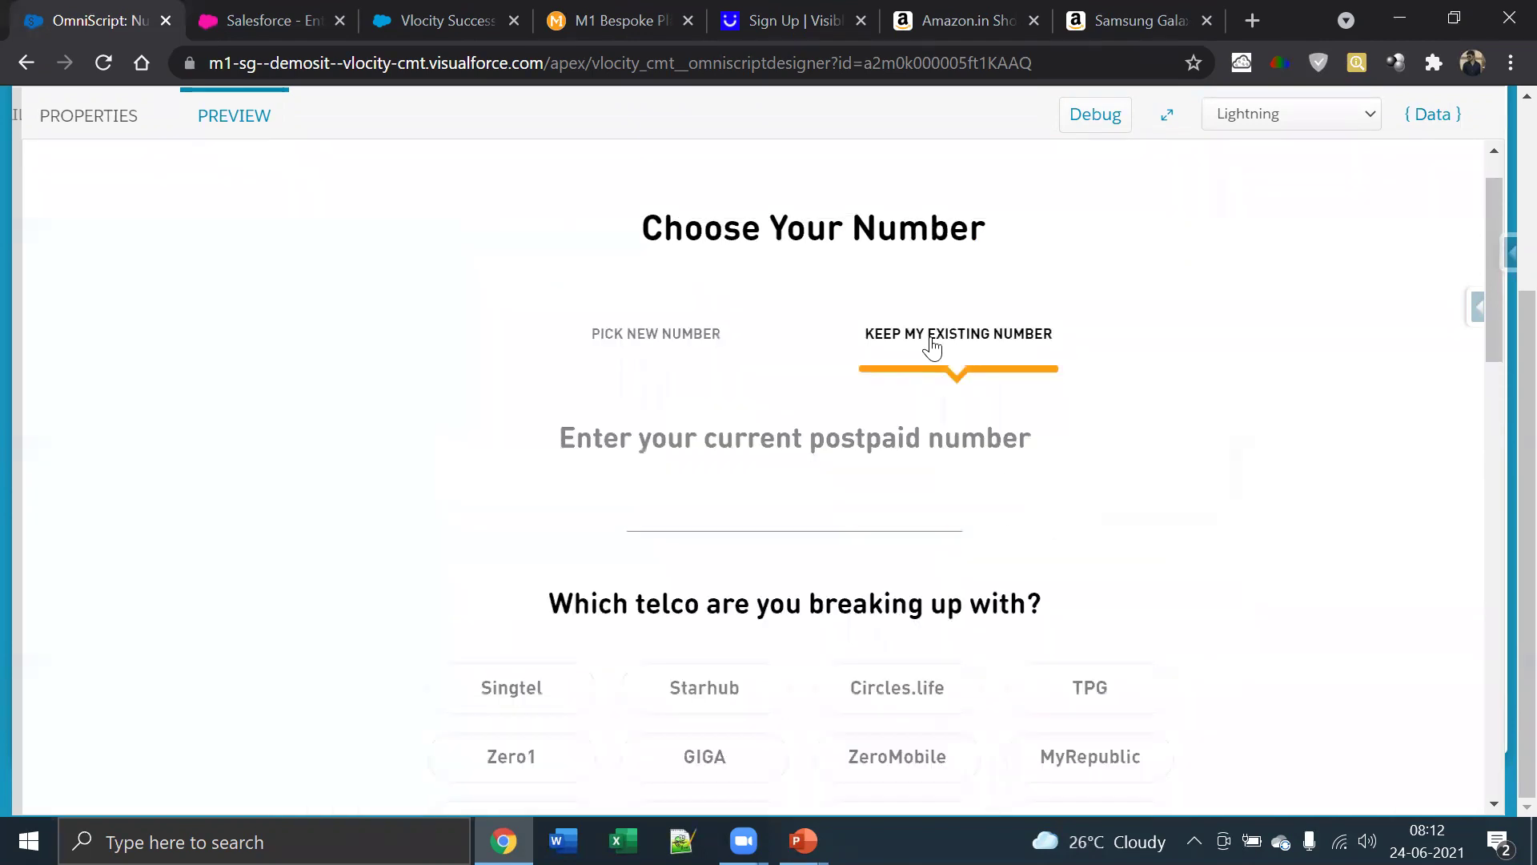
{"action": "scroll", "coordinate": [864, 503], "scroll_direction": "down", "scroll_amount": 2}
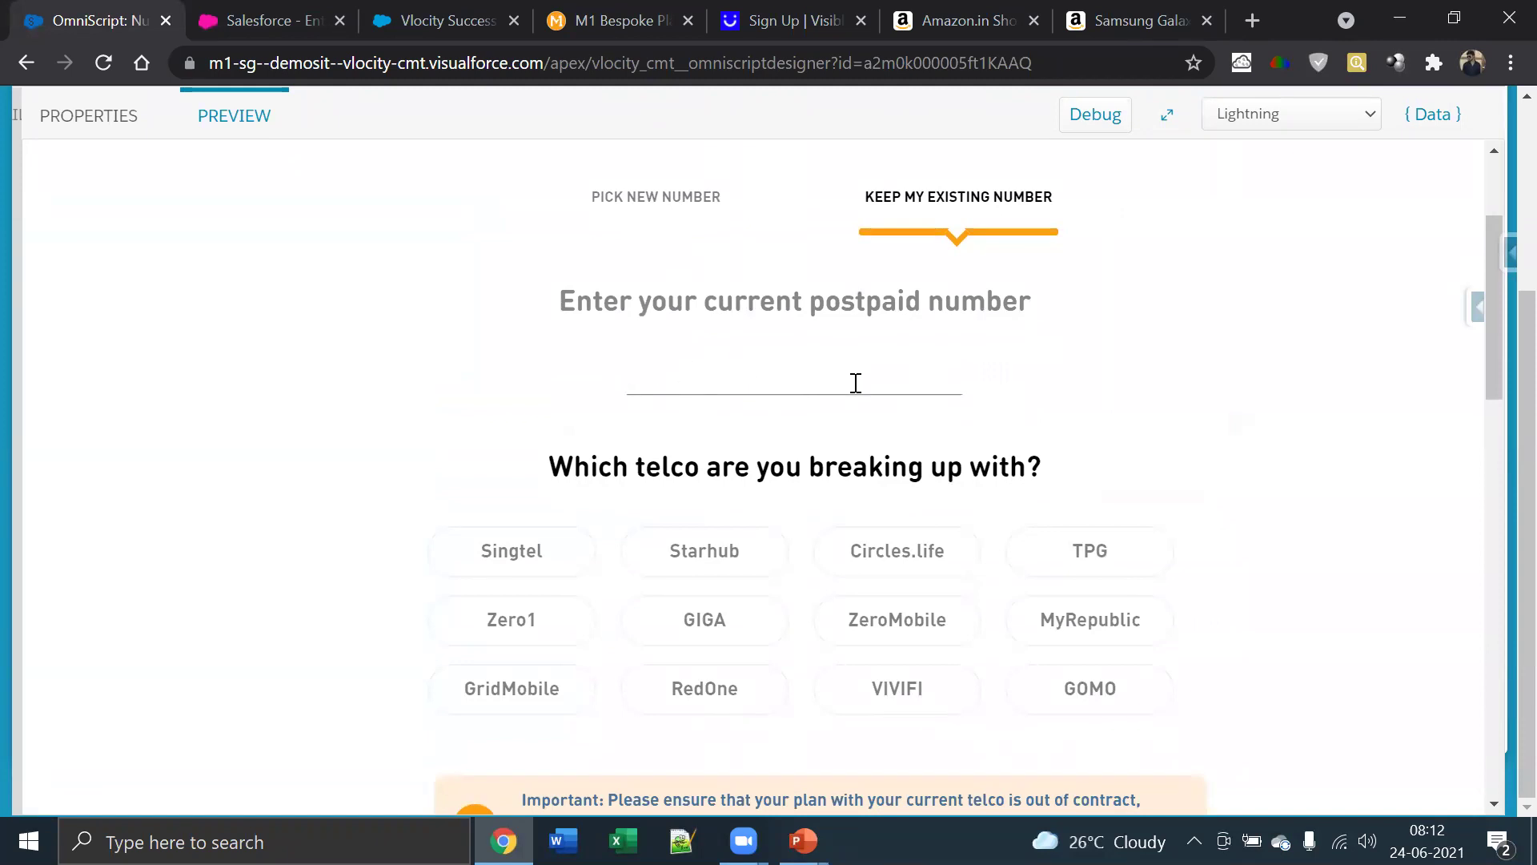
{"action": "scroll", "coordinate": [907, 418], "scroll_direction": "down", "scroll_amount": 1}
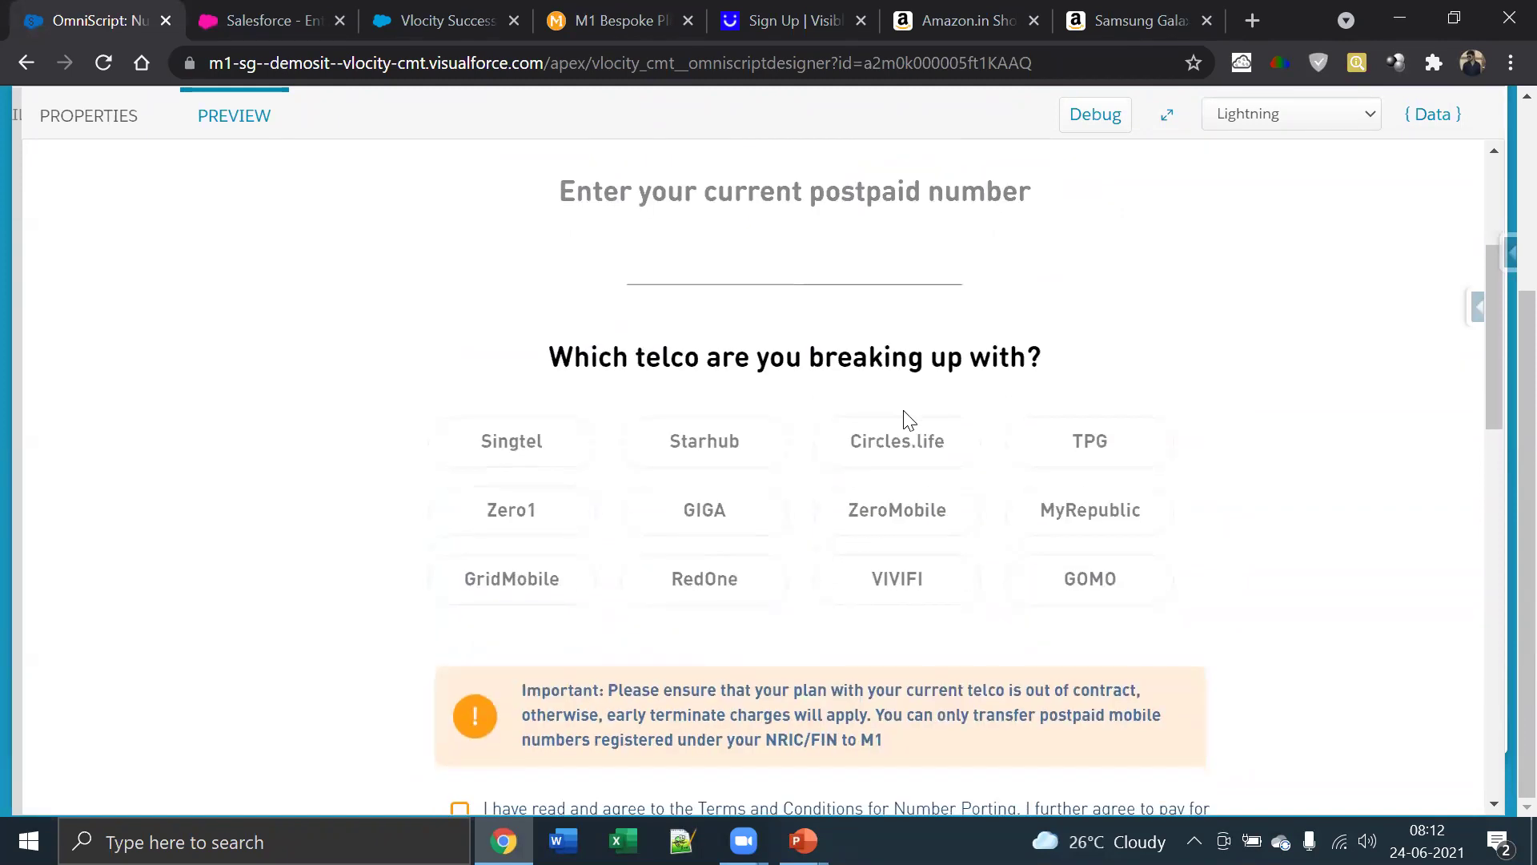
{"action": "scroll", "coordinate": [907, 418], "scroll_direction": "up", "scroll_amount": 2}
Switch back to Pick New Number and choose 8000 0209
{"action": "left_click", "coordinate": [663, 306]}
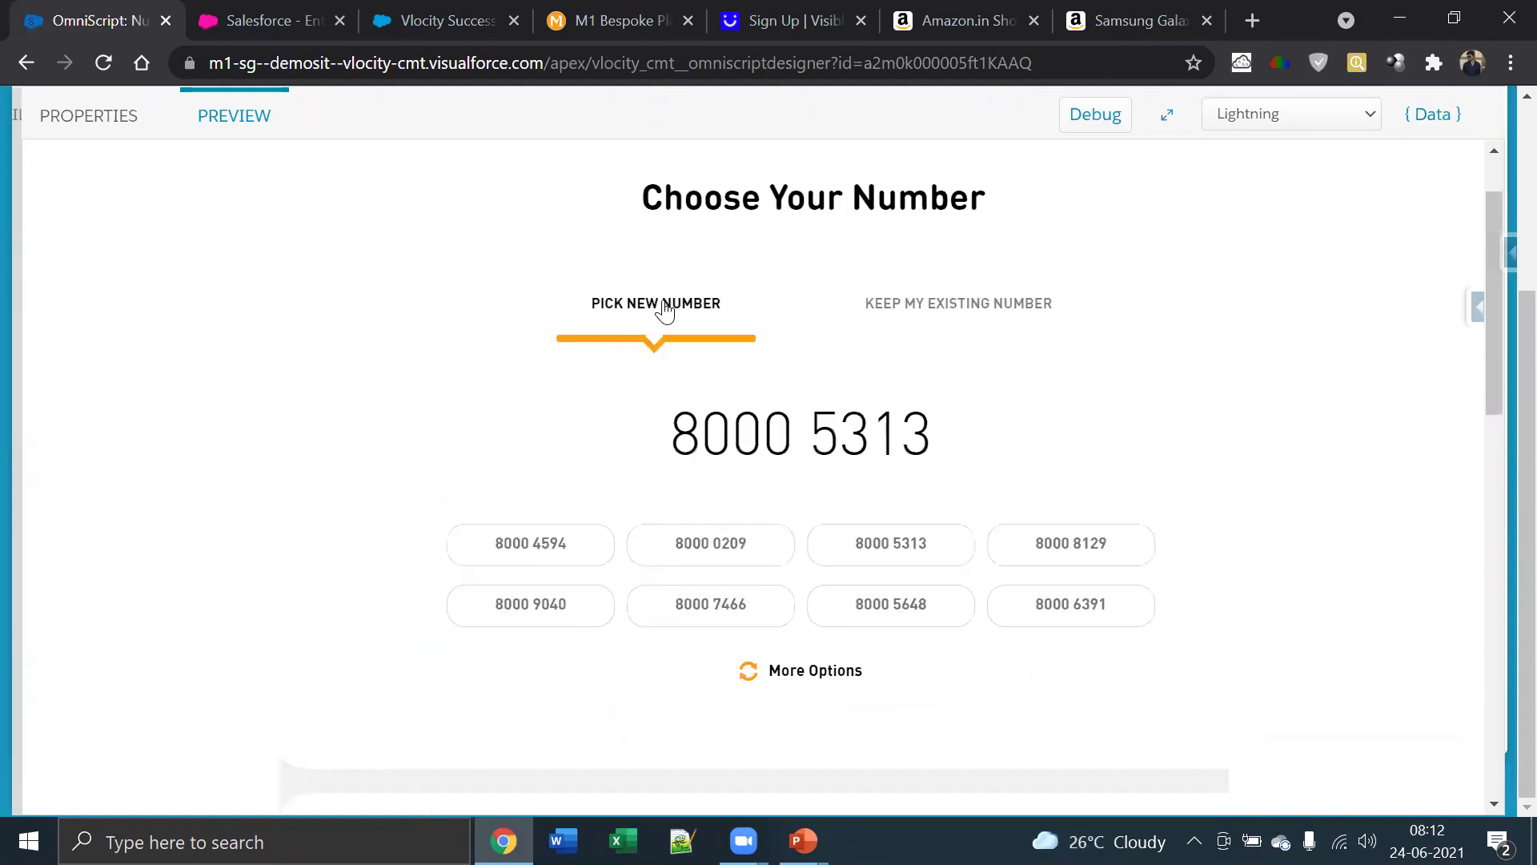
{"action": "left_click", "coordinate": [705, 552]}
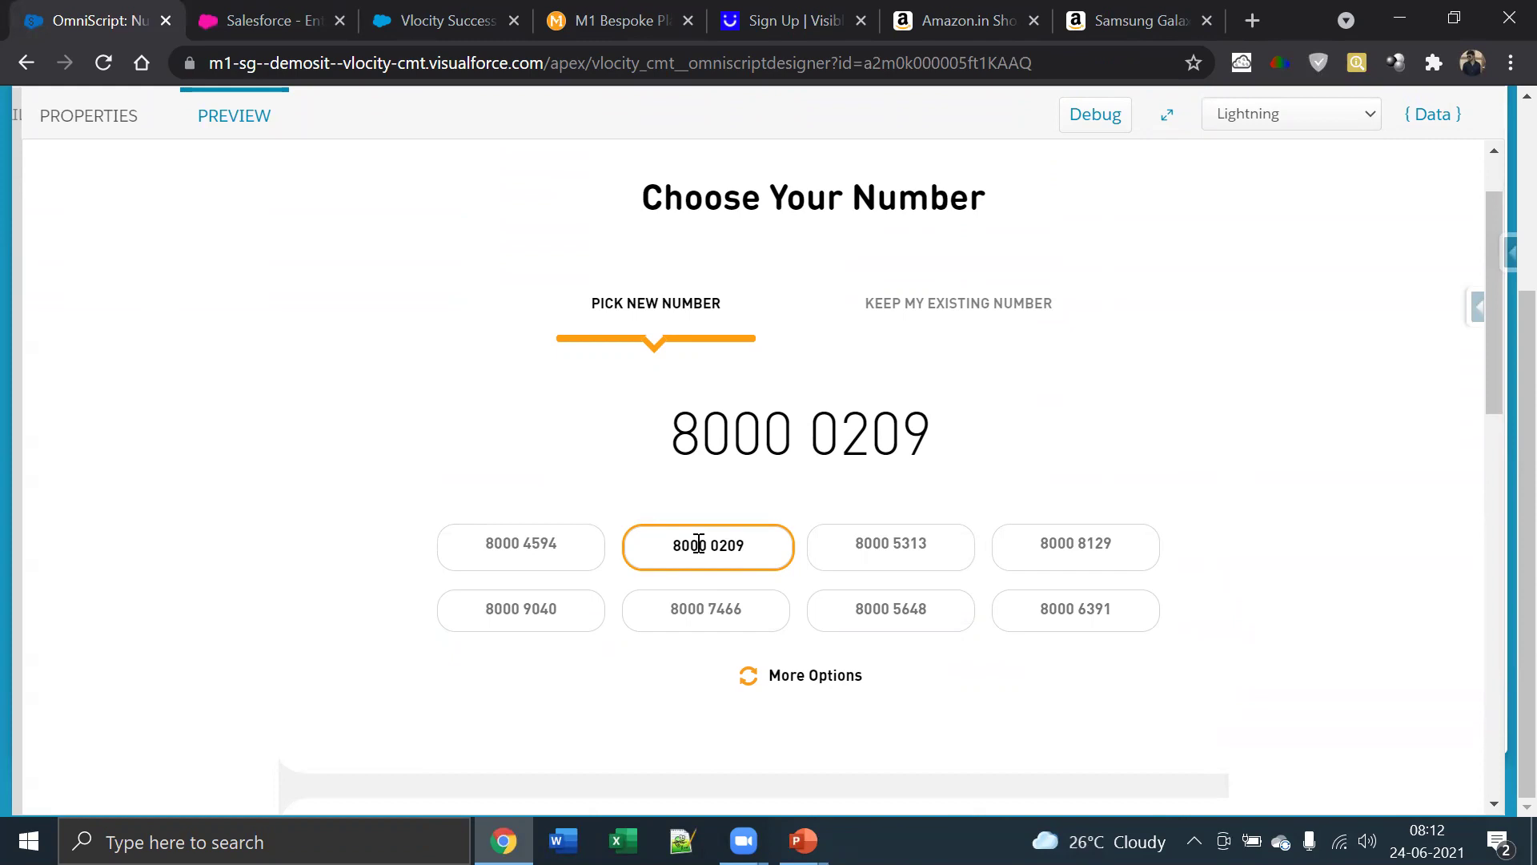
{"action": "scroll", "coordinate": [698, 544], "scroll_direction": "down", "scroll_amount": 5}
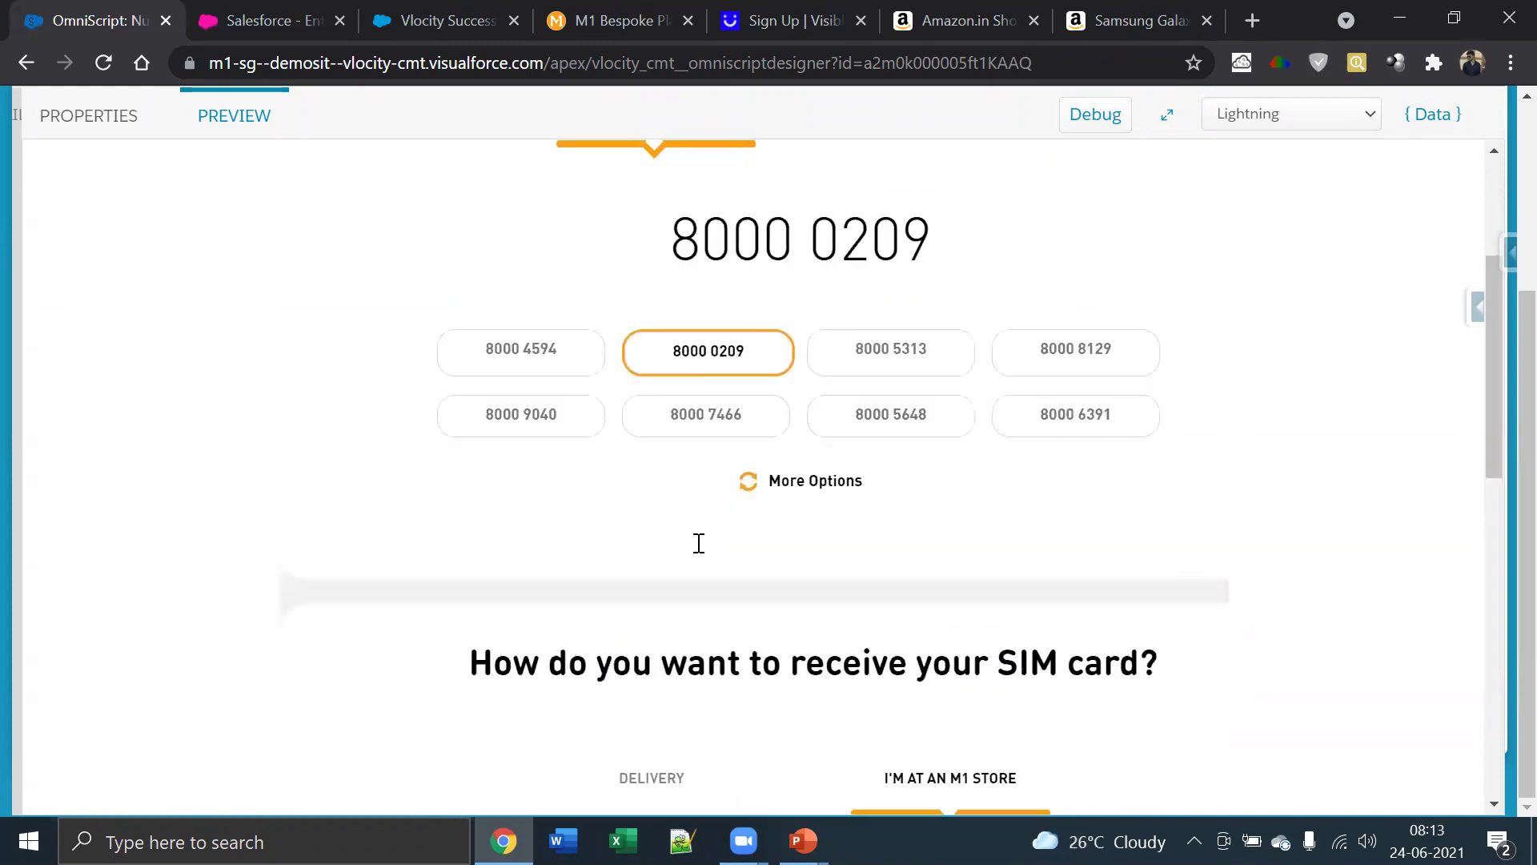
{"action": "scroll", "coordinate": [698, 553], "scroll_direction": "down", "scroll_amount": 1}
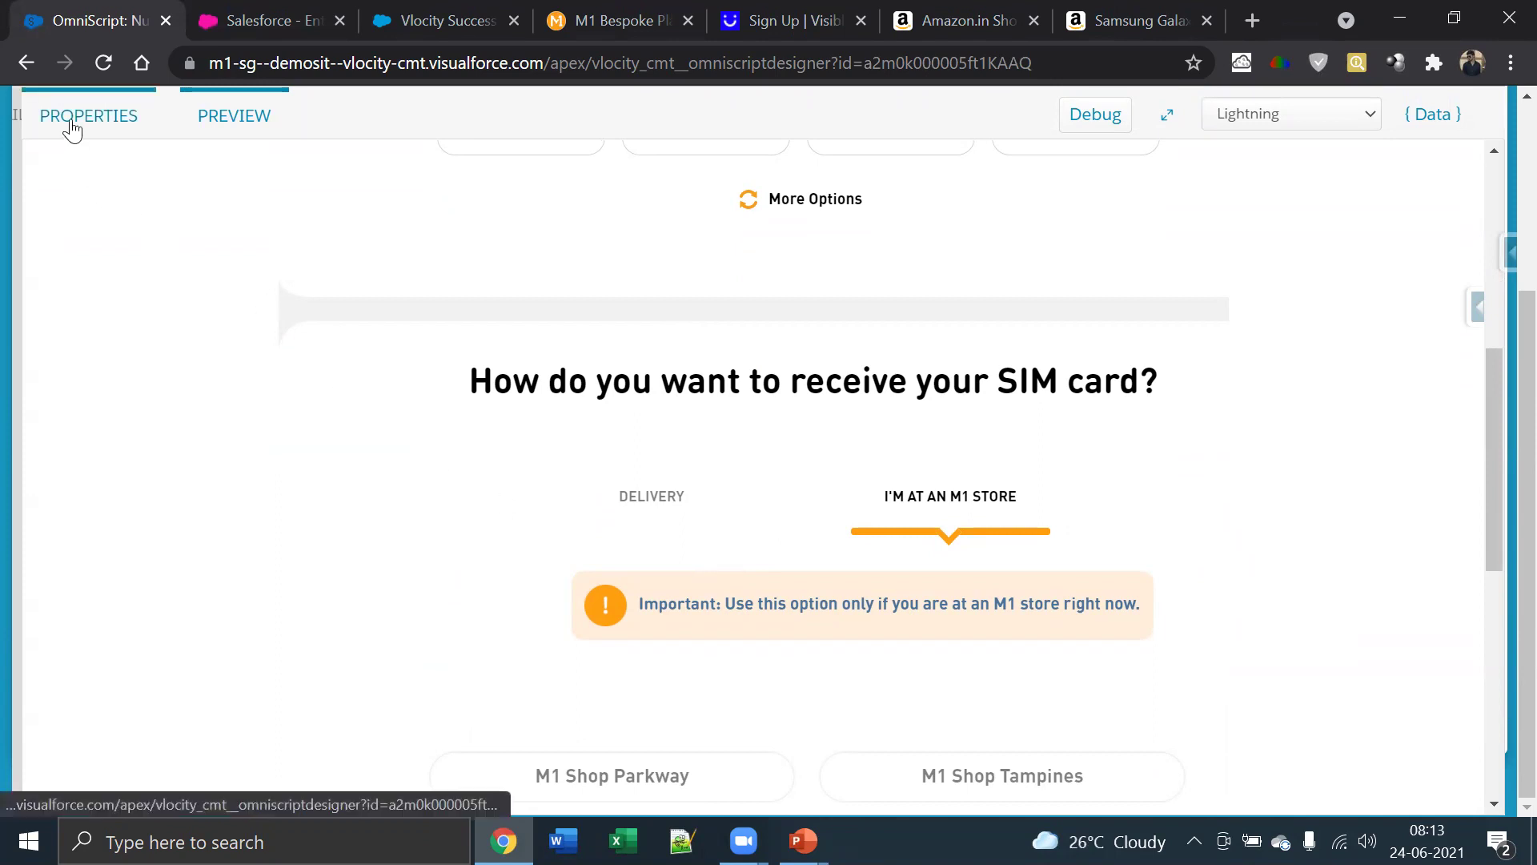
{"action": "scroll", "coordinate": [862, 412], "scroll_direction": "up", "scroll_amount": 5}
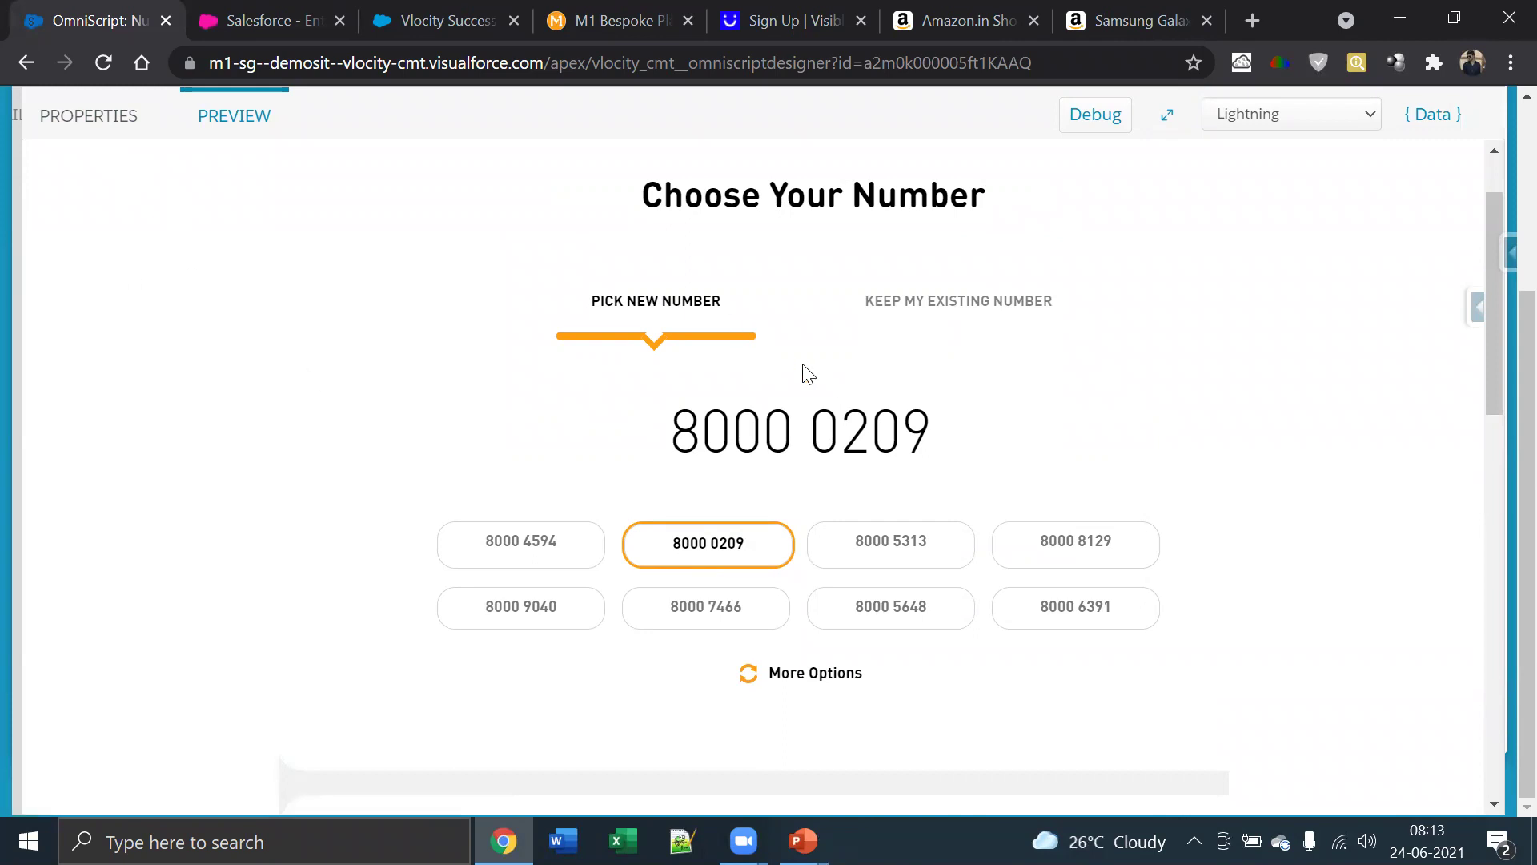
{"action": "left_click", "coordinate": [607, 22]}
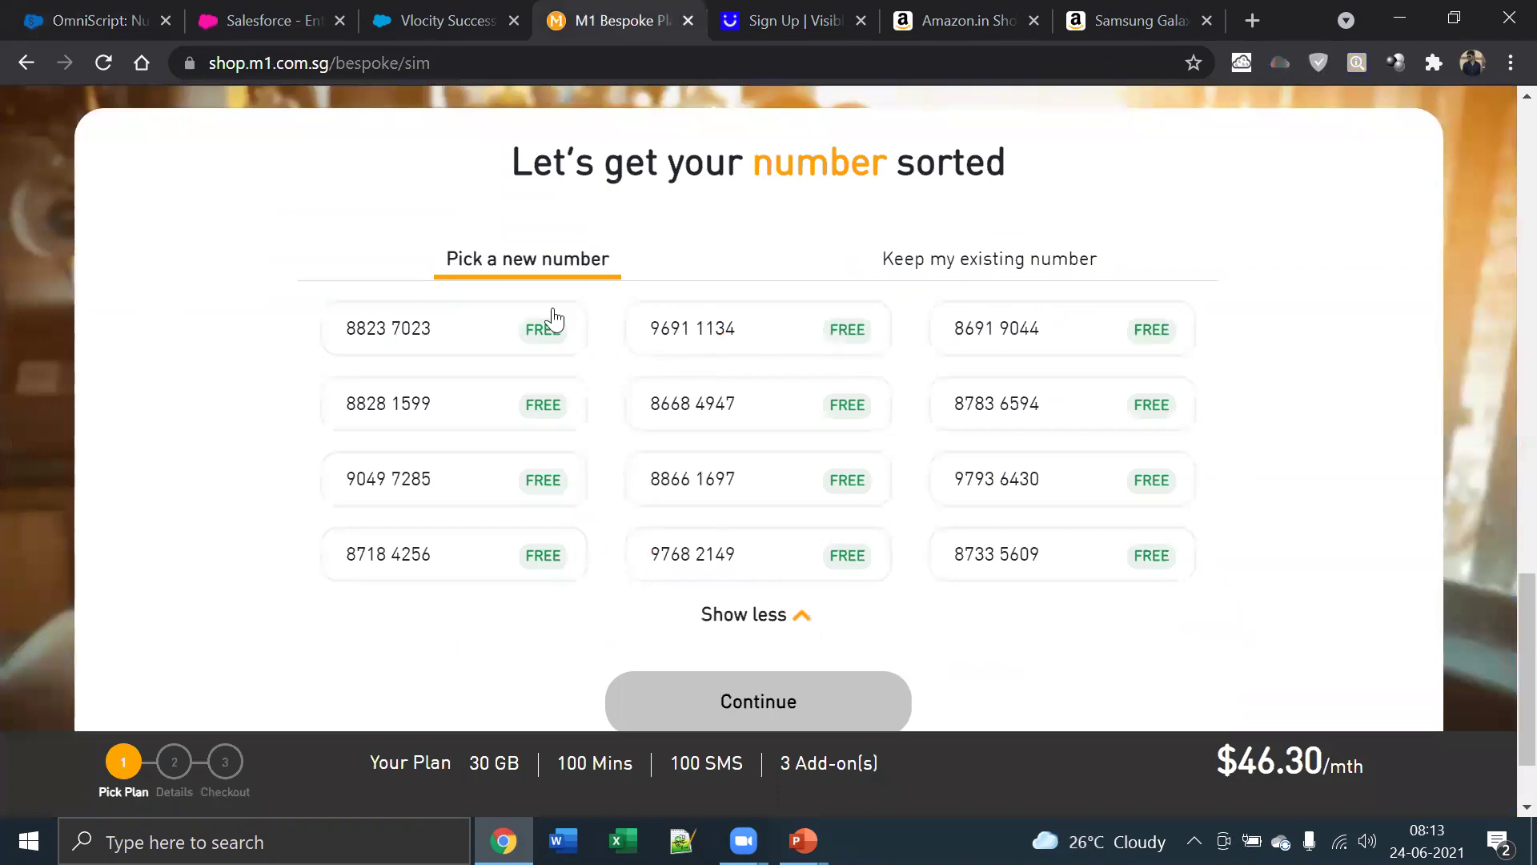
{"action": "left_click", "coordinate": [239, 27]}
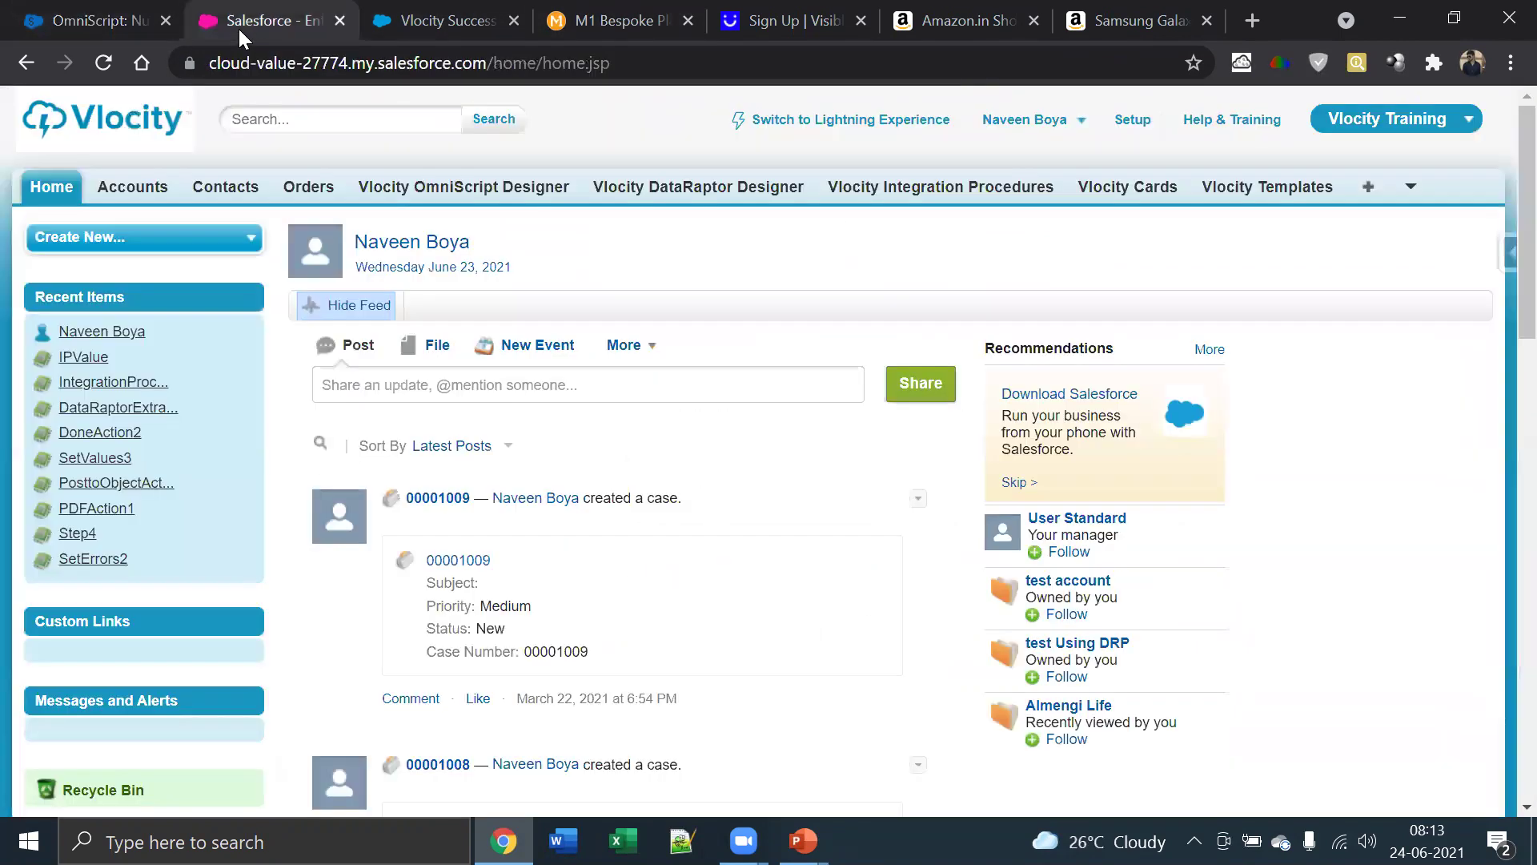
{"action": "left_click", "coordinate": [96, 20]}
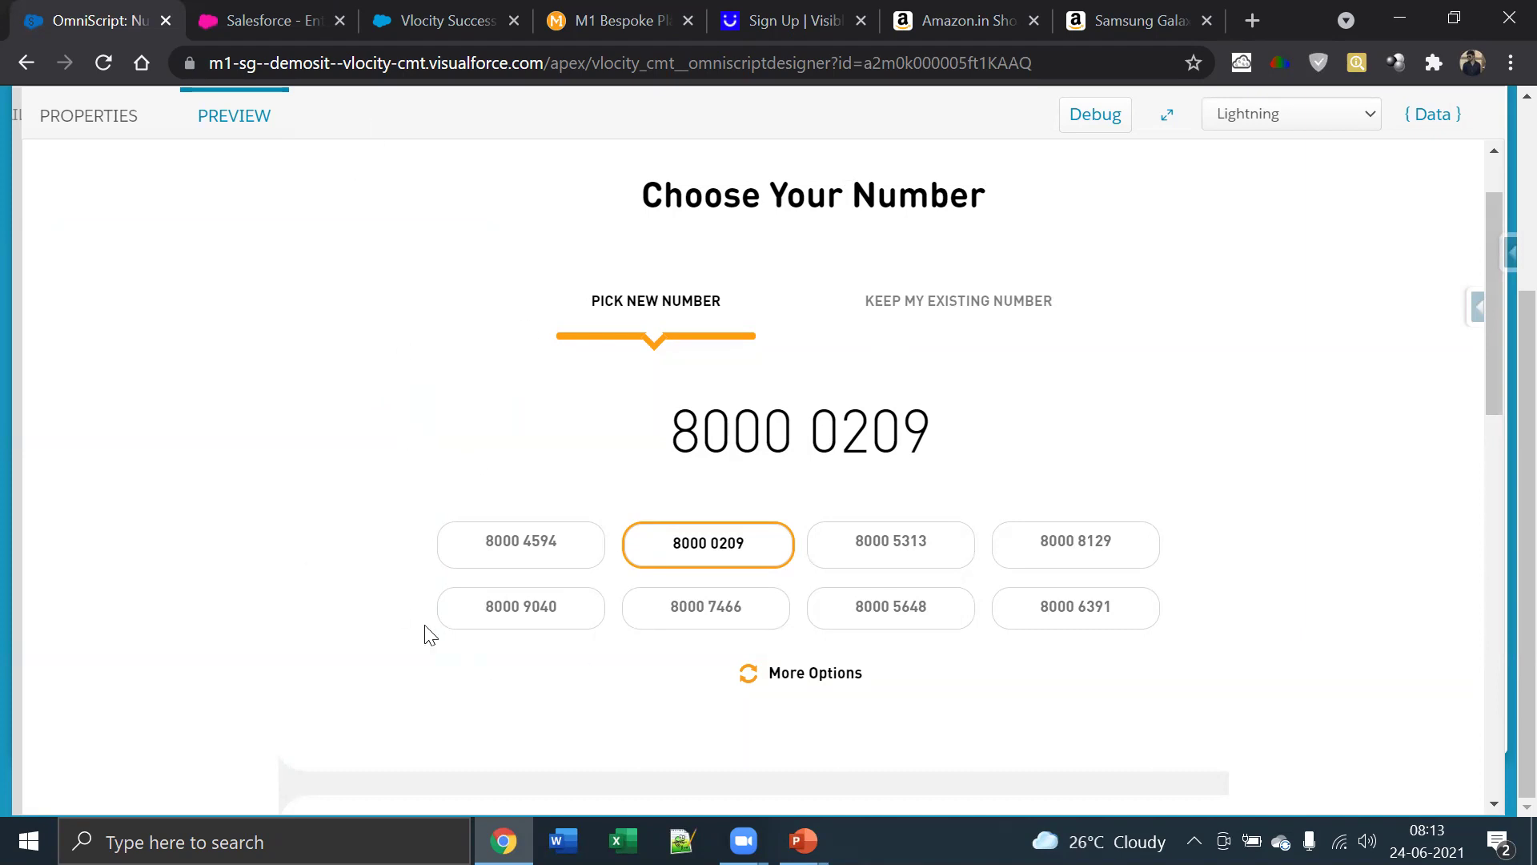
Return to Properties and scroll the Structure list up to Script Configuration, version 39
{"action": "scroll", "coordinate": [425, 629], "scroll_direction": "down", "scroll_amount": 5}
{"action": "scroll", "coordinate": [425, 628], "scroll_direction": "down", "scroll_amount": 2}
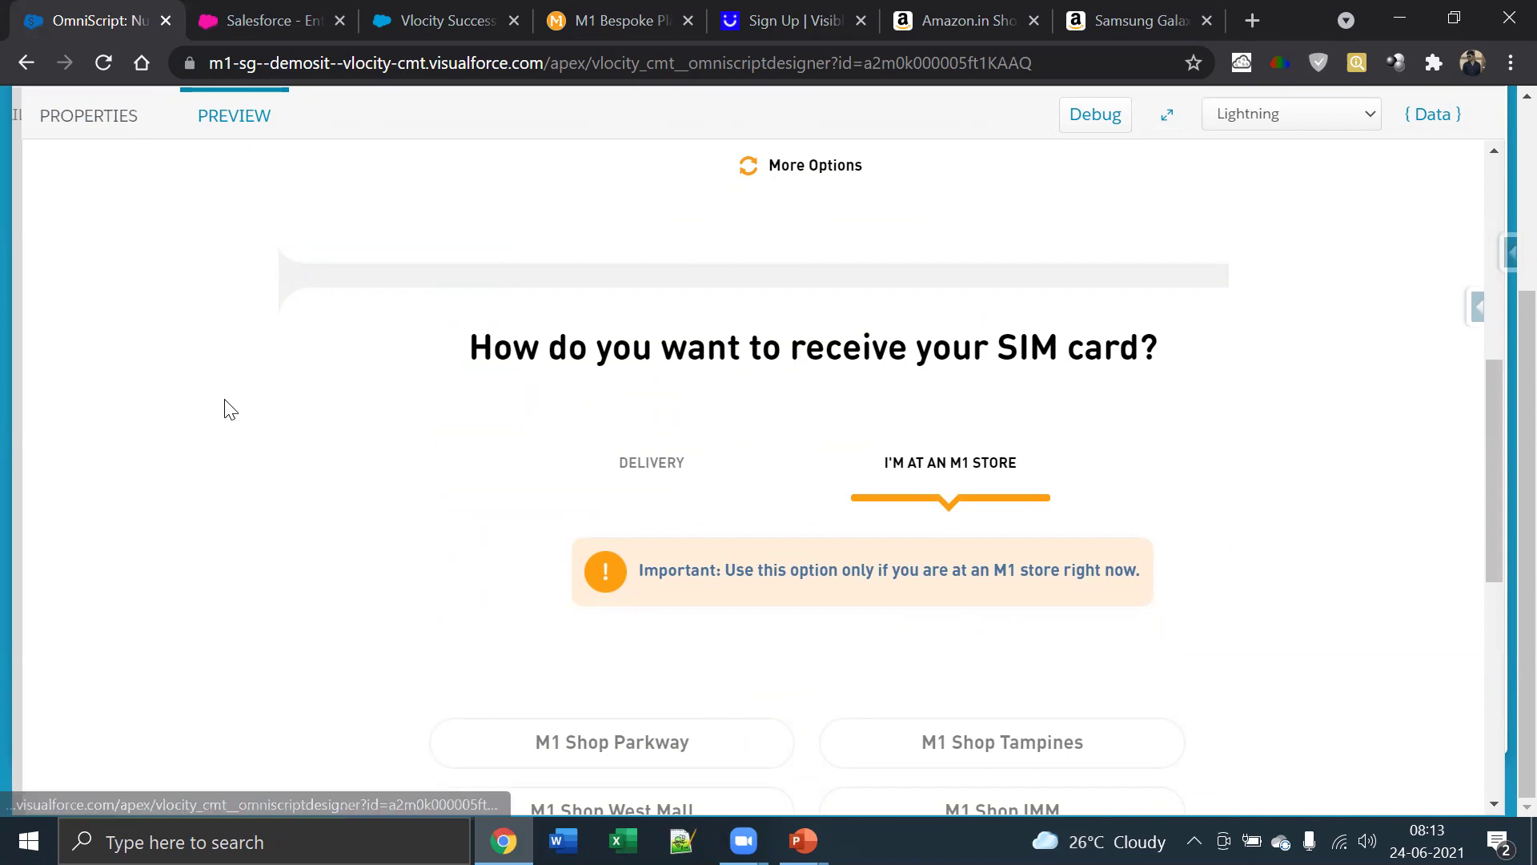
{"action": "left_click", "coordinate": [101, 120]}
{"action": "scroll", "coordinate": [484, 488], "scroll_direction": "up", "scroll_amount": 15}
{"action": "scroll", "coordinate": [479, 471], "scroll_direction": "up", "scroll_amount": 10}
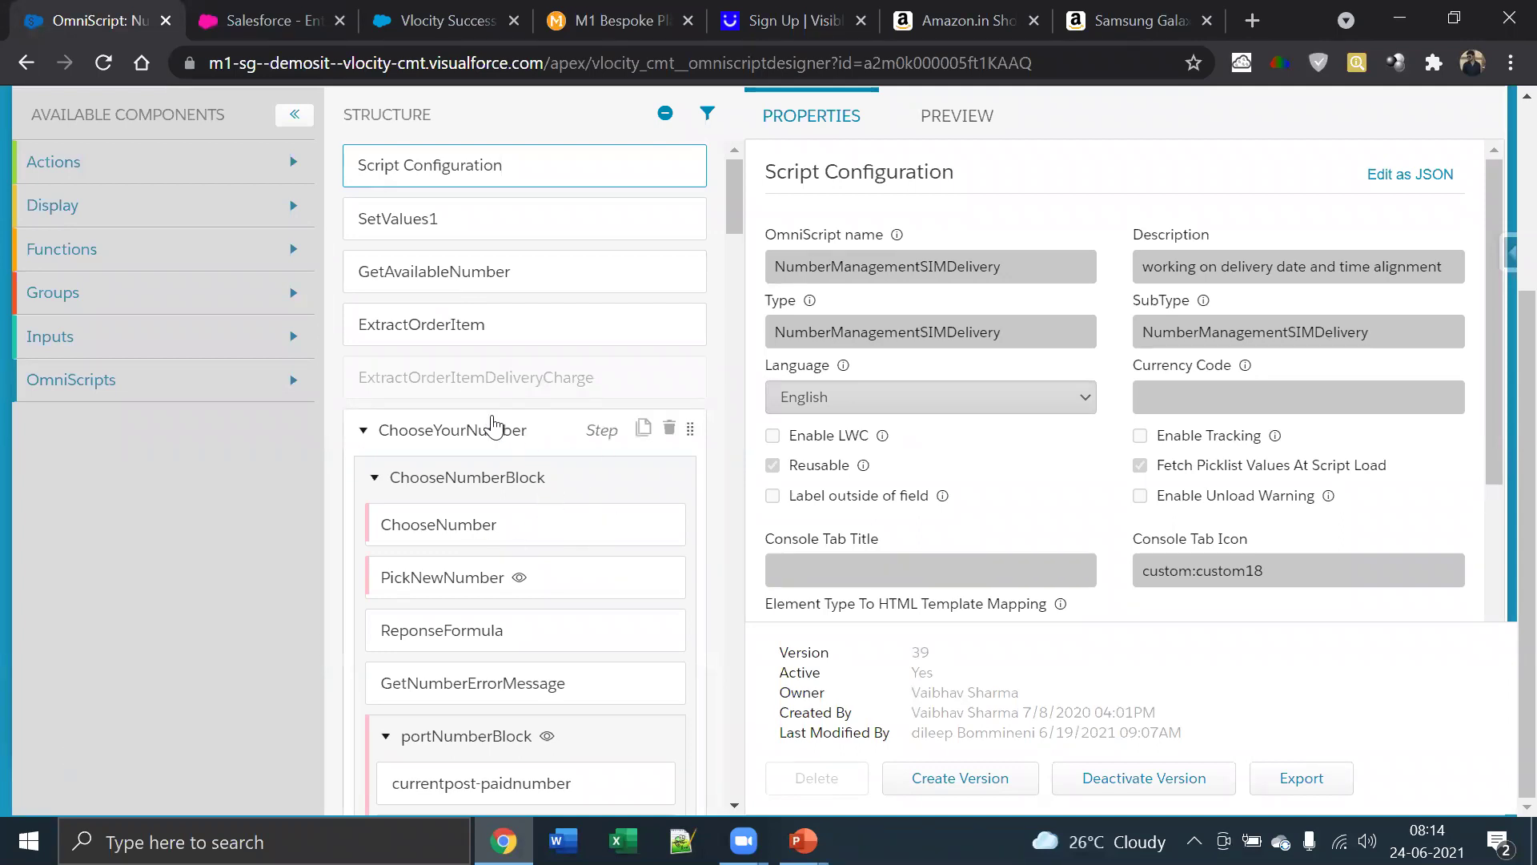
Expand the Inputs group in Available Components to list the input components
{"action": "scroll", "coordinate": [512, 428], "scroll_direction": "up", "scroll_amount": 3}
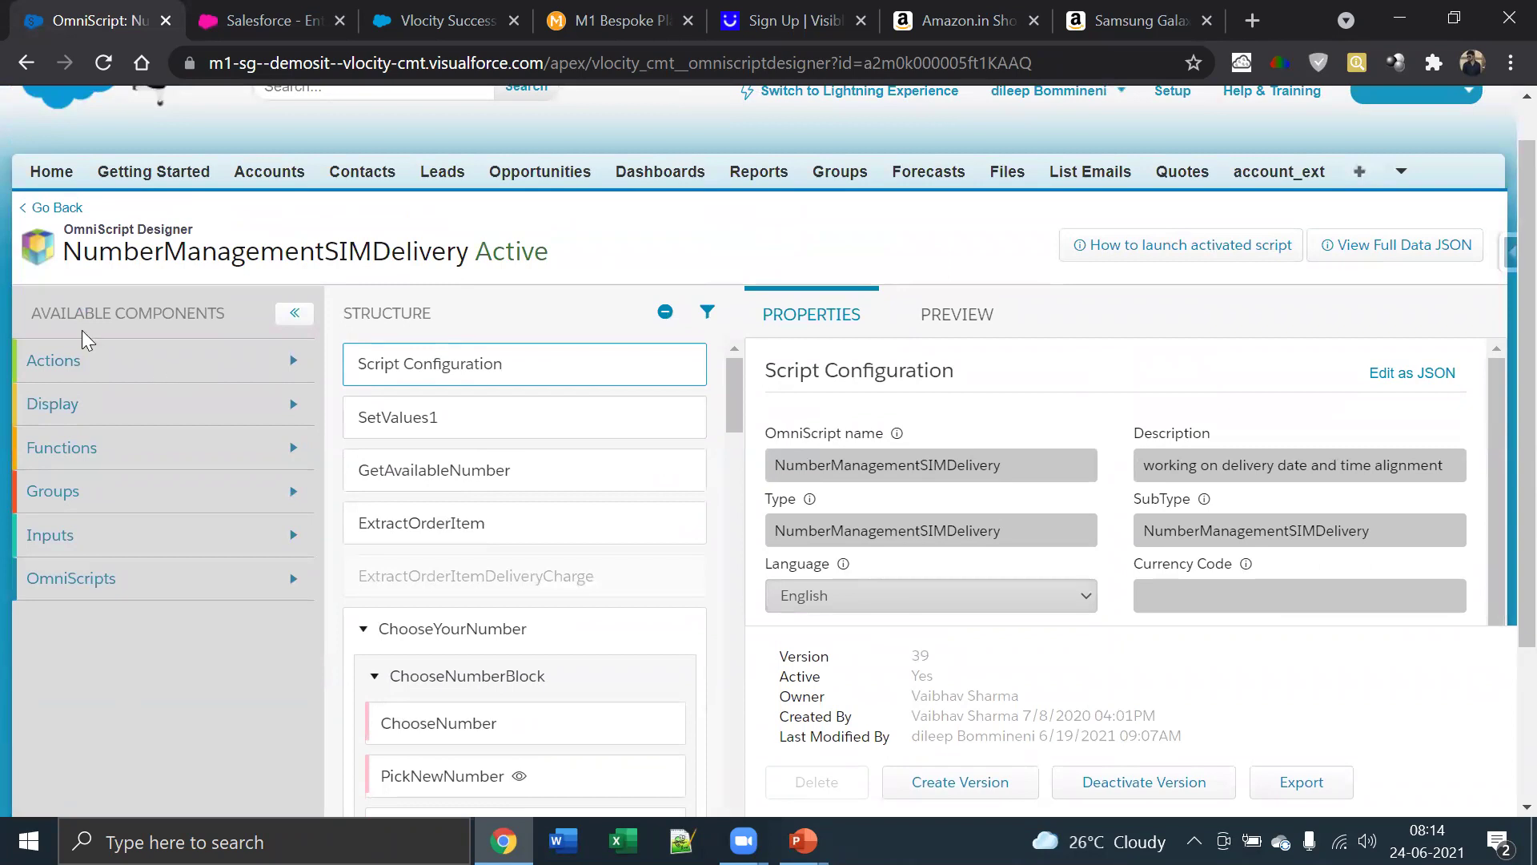
{"action": "left_click_drag", "start_coordinate": [31, 313], "coordinate": [225, 313]}
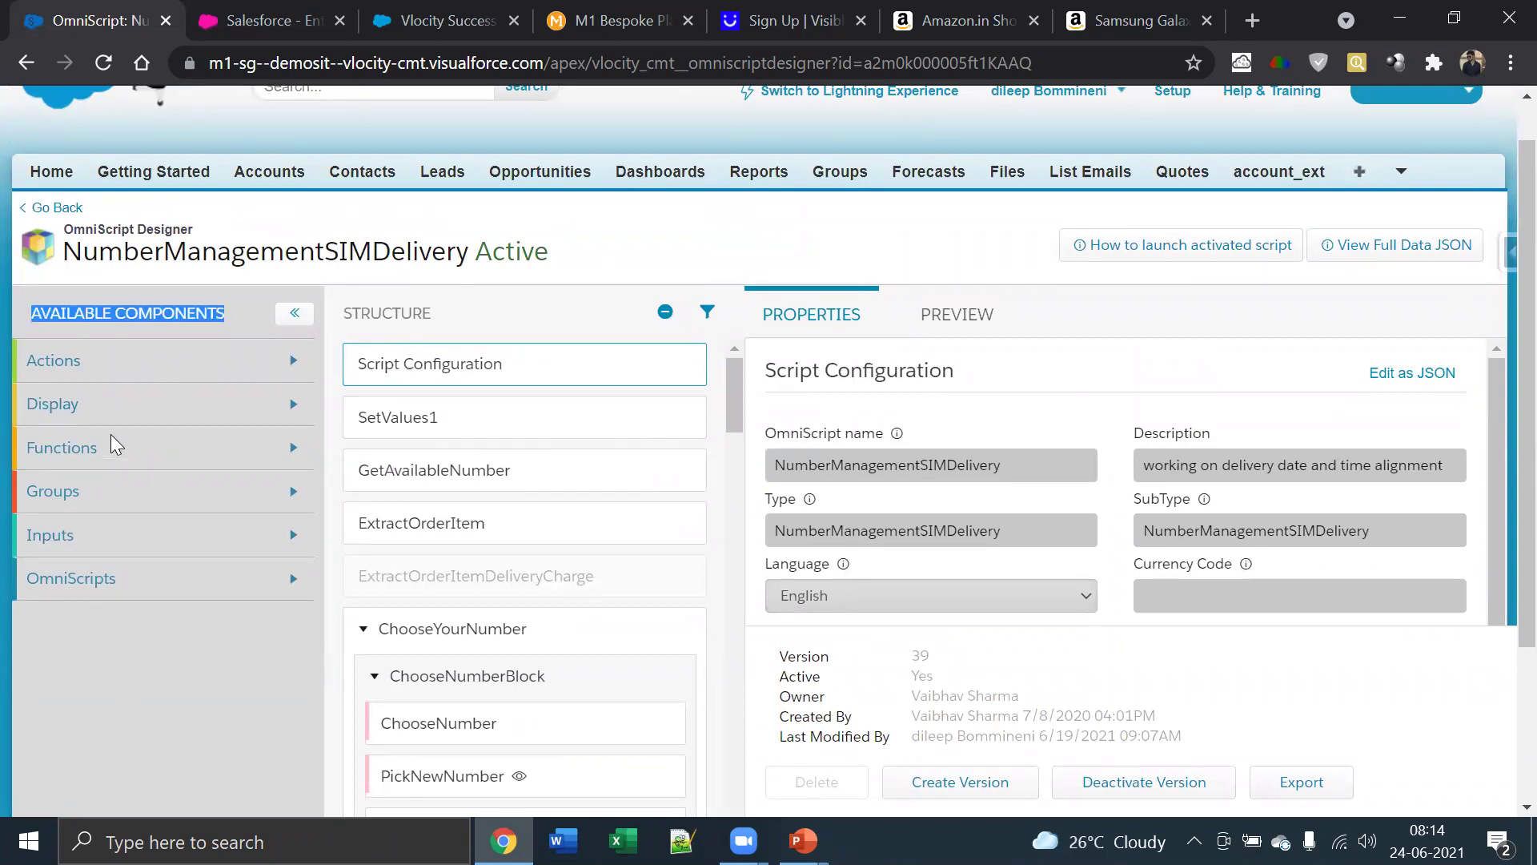
{"action": "left_click", "coordinate": [147, 537]}
{"action": "scroll", "coordinate": [148, 538], "scroll_direction": "down", "scroll_amount": 4}
{"action": "scroll", "coordinate": [144, 539], "scroll_direction": "up", "scroll_amount": 3}
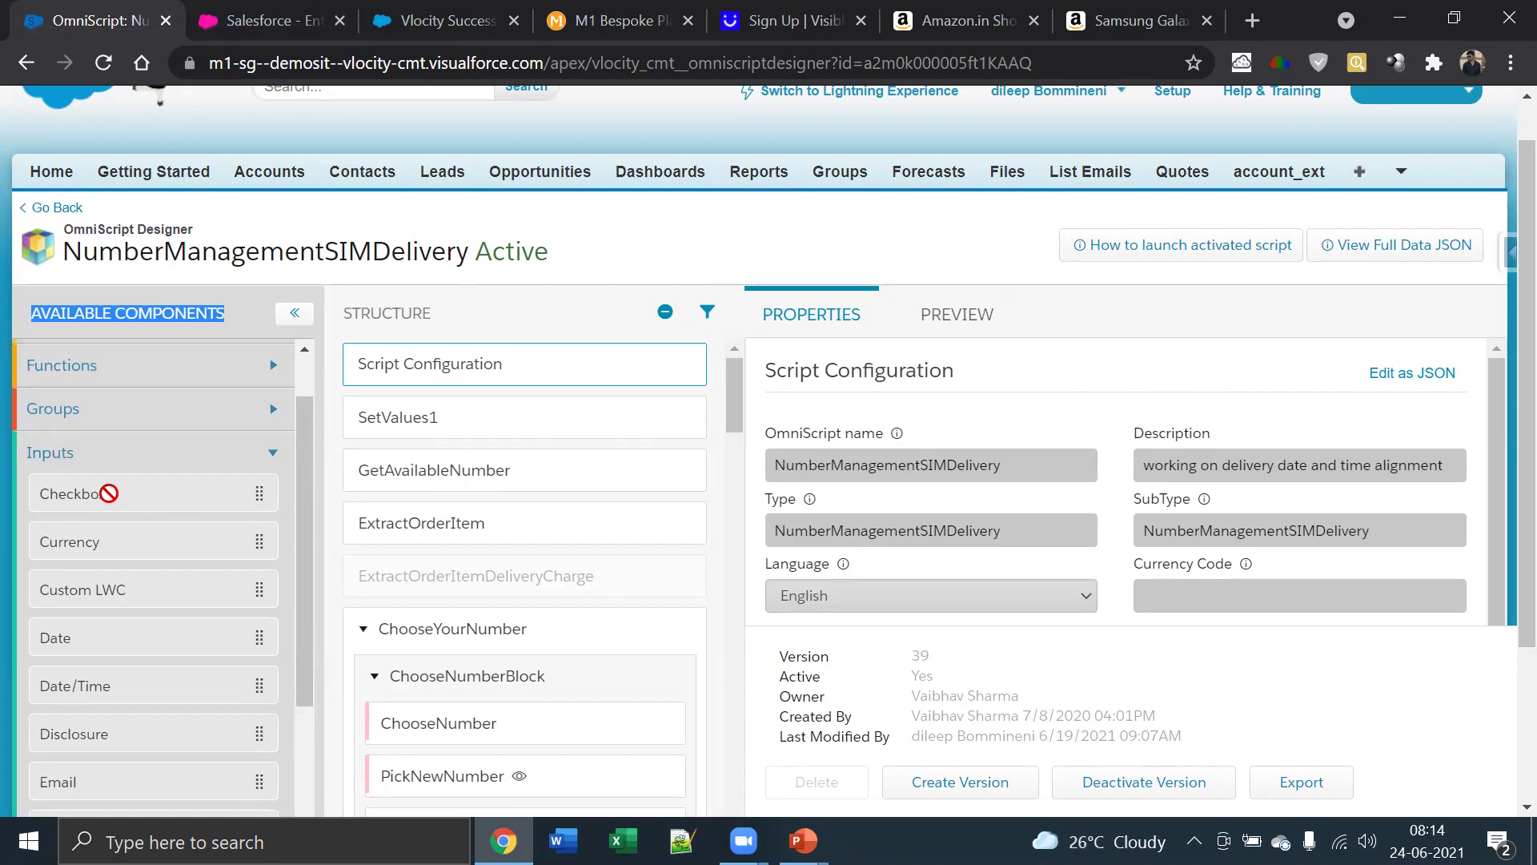
Preview Keep My Existing Number with its telco choices, ticking then unticking the porting terms
{"action": "left_click", "coordinate": [968, 317]}
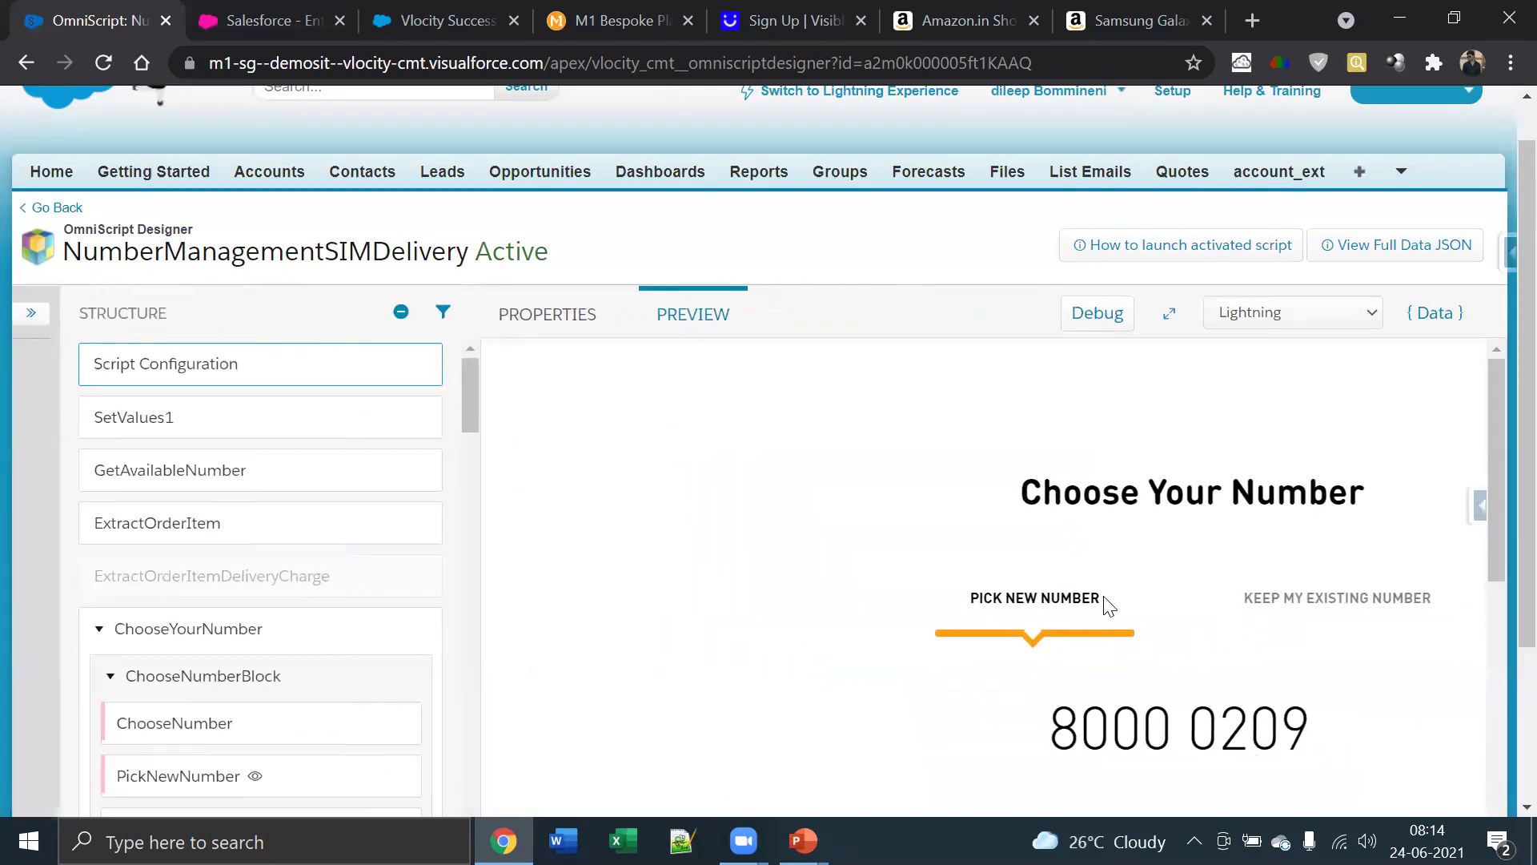
{"action": "scroll", "coordinate": [1057, 583], "scroll_direction": "down", "scroll_amount": 7}
{"action": "scroll", "coordinate": [1253, 398], "scroll_direction": "up", "scroll_amount": 4}
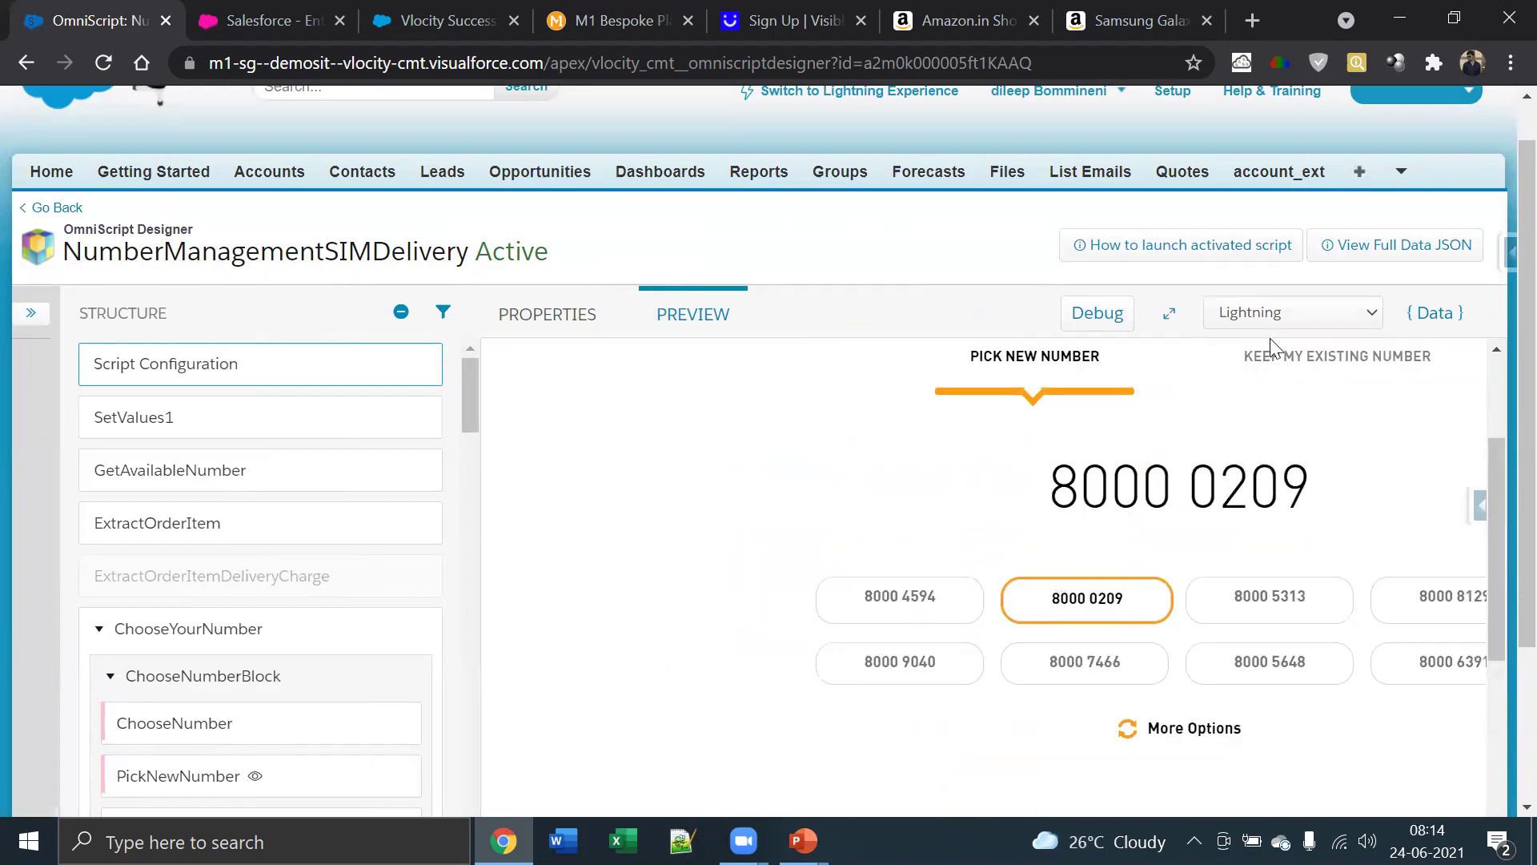
{"action": "left_click", "coordinate": [1261, 362]}
{"action": "scroll", "coordinate": [1153, 608], "scroll_direction": "down", "scroll_amount": 5}
{"action": "left_click", "coordinate": [853, 664]}
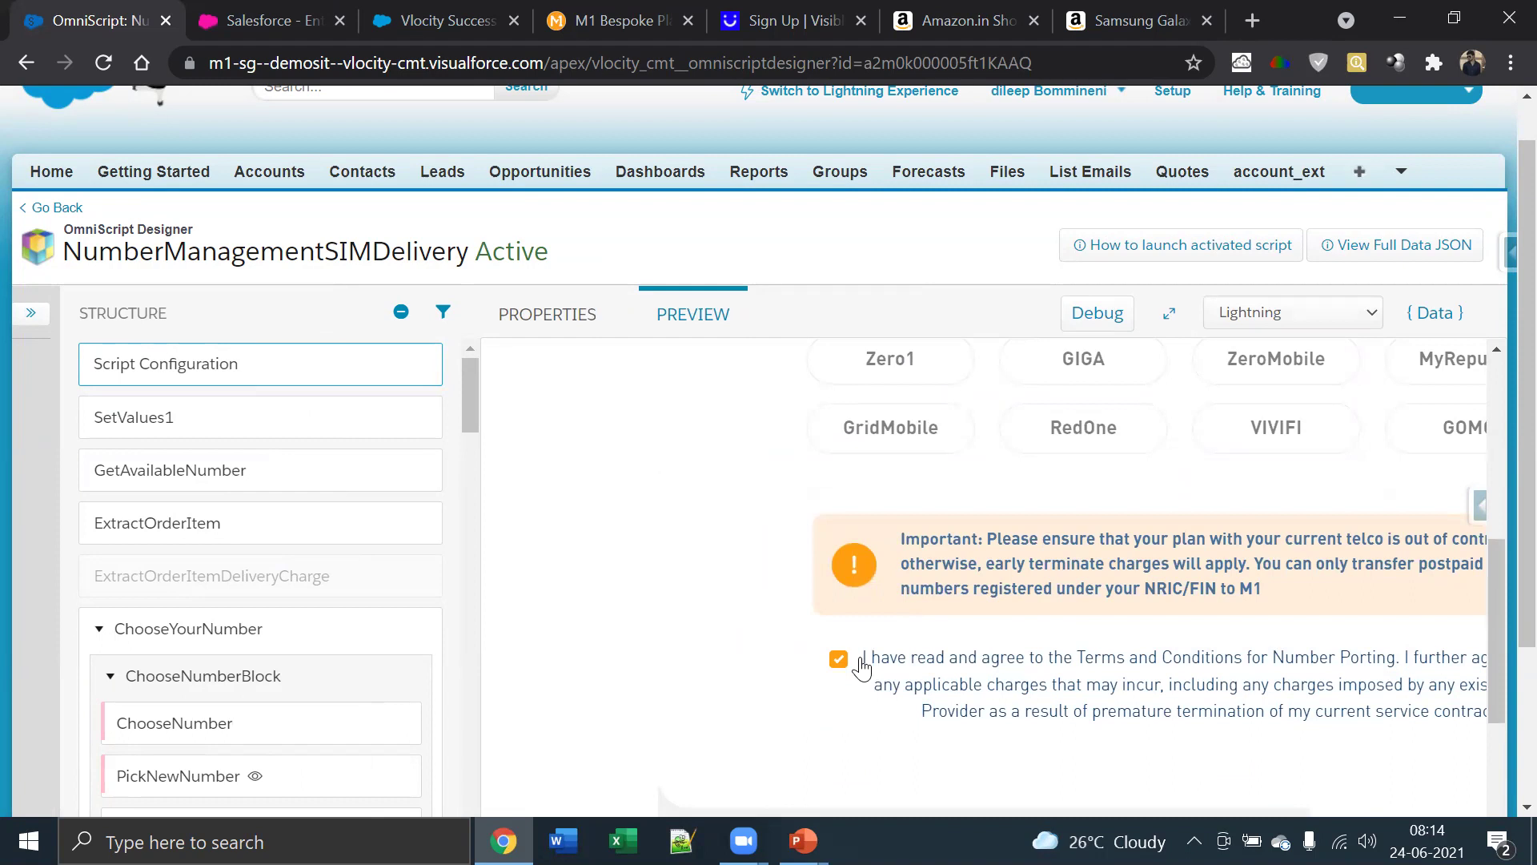
{"action": "left_click", "coordinate": [1208, 726]}
Bring the Available Components list back into view
{"action": "left_click", "coordinate": [32, 314]}
{"action": "triple_click", "coordinate": [32, 315]}
{"action": "left_click_drag", "start_coordinate": [32, 315], "coordinate": [258, 490]}
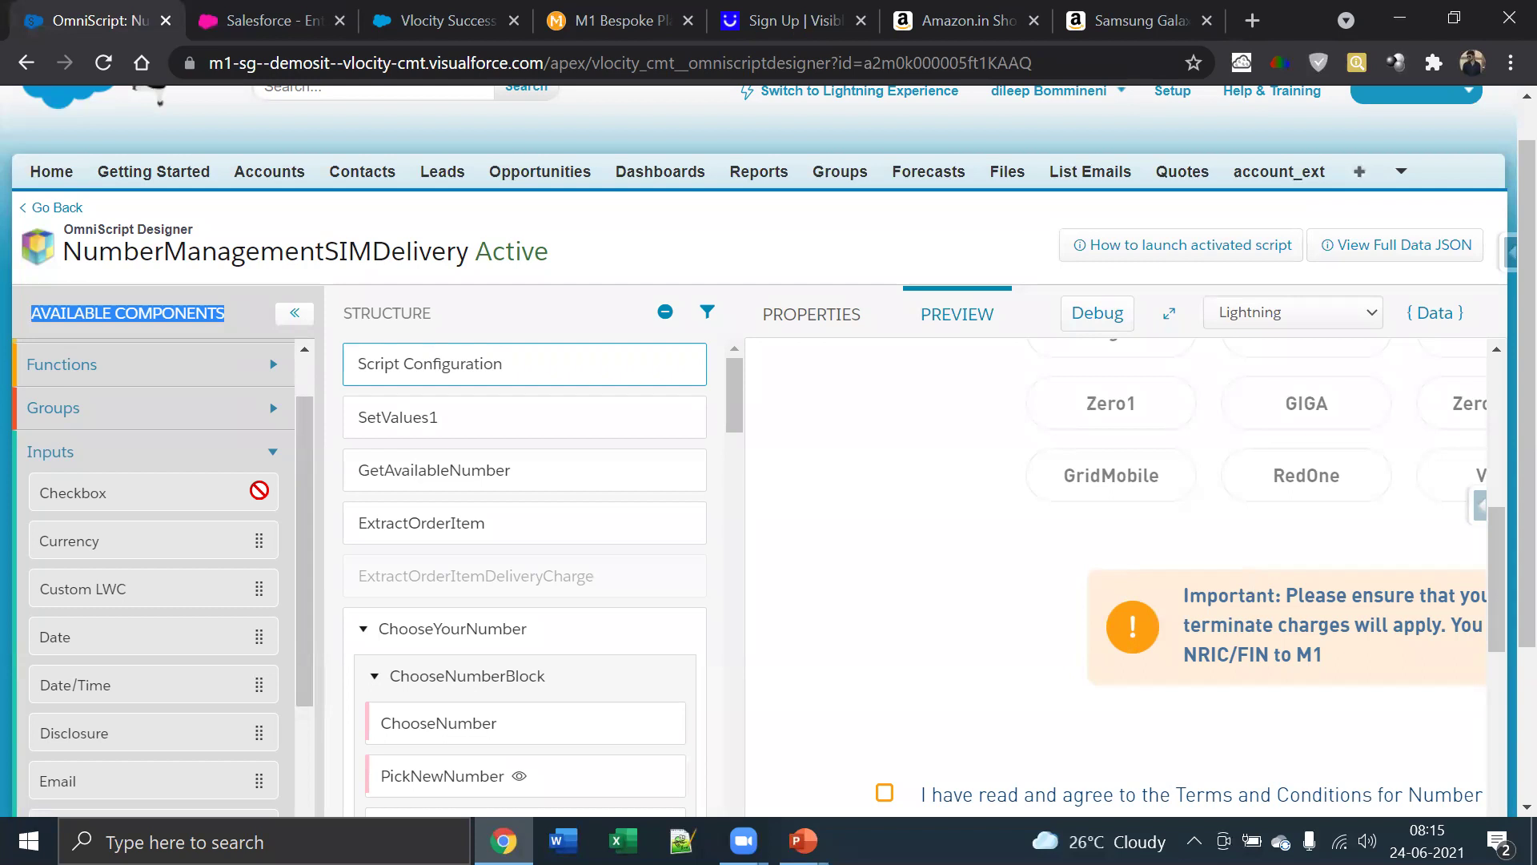
In the enlarged preview, toggle Pick New Number (showing 8000 0209) and Keep My Existing Number, then return to Properties
{"action": "left_click", "coordinate": [1168, 314]}
{"action": "scroll", "coordinate": [1074, 635], "scroll_direction": "up", "scroll_amount": 5}
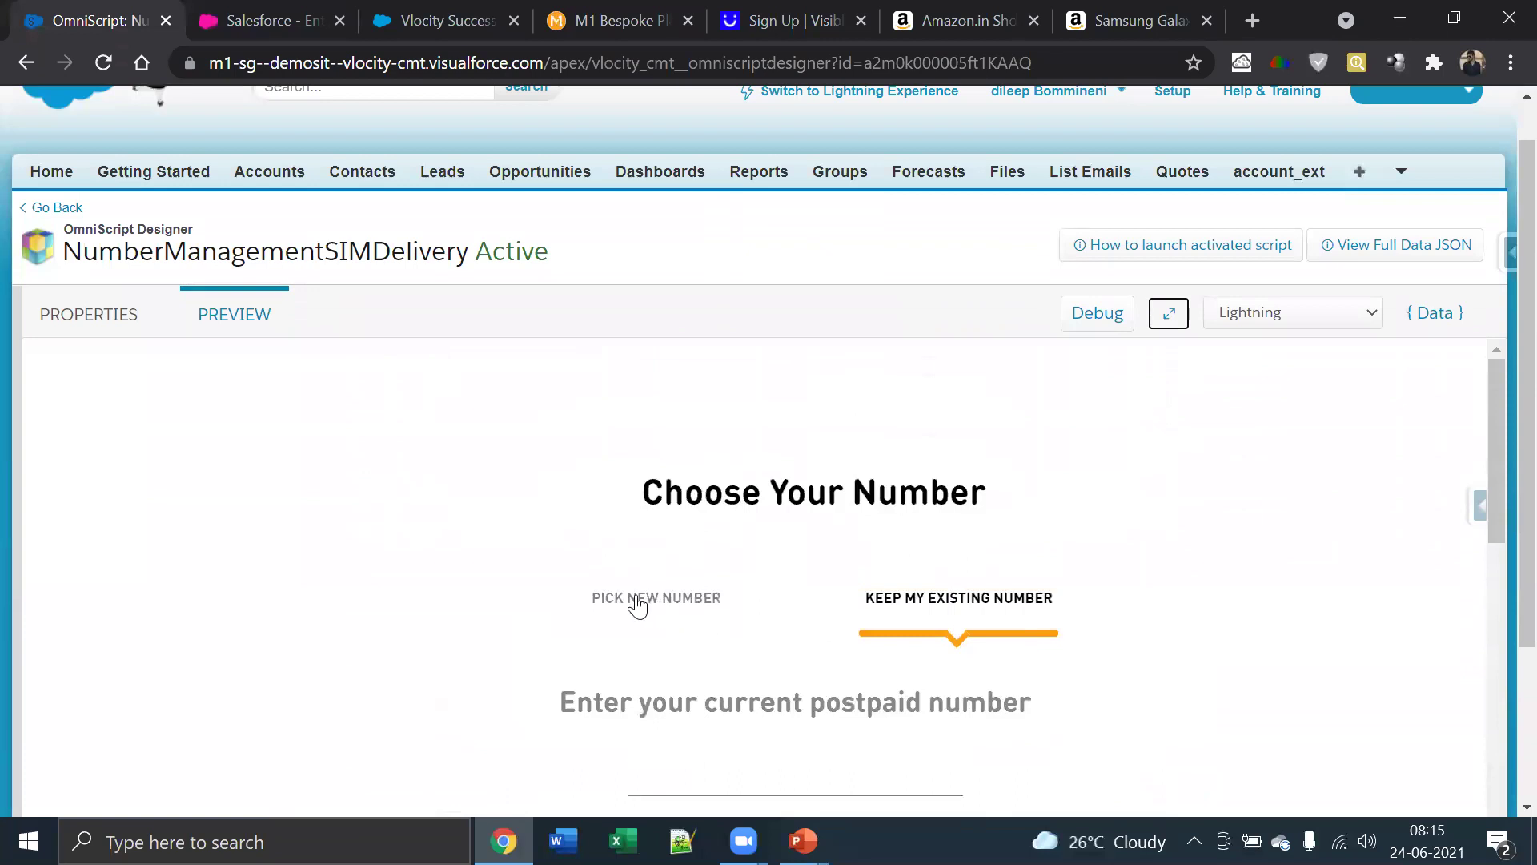
{"action": "left_click", "coordinate": [677, 602]}
{"action": "left_click", "coordinate": [945, 617]}
{"action": "left_click", "coordinate": [679, 608]}
{"action": "left_click", "coordinate": [925, 615]}
{"action": "left_click", "coordinate": [693, 614]}
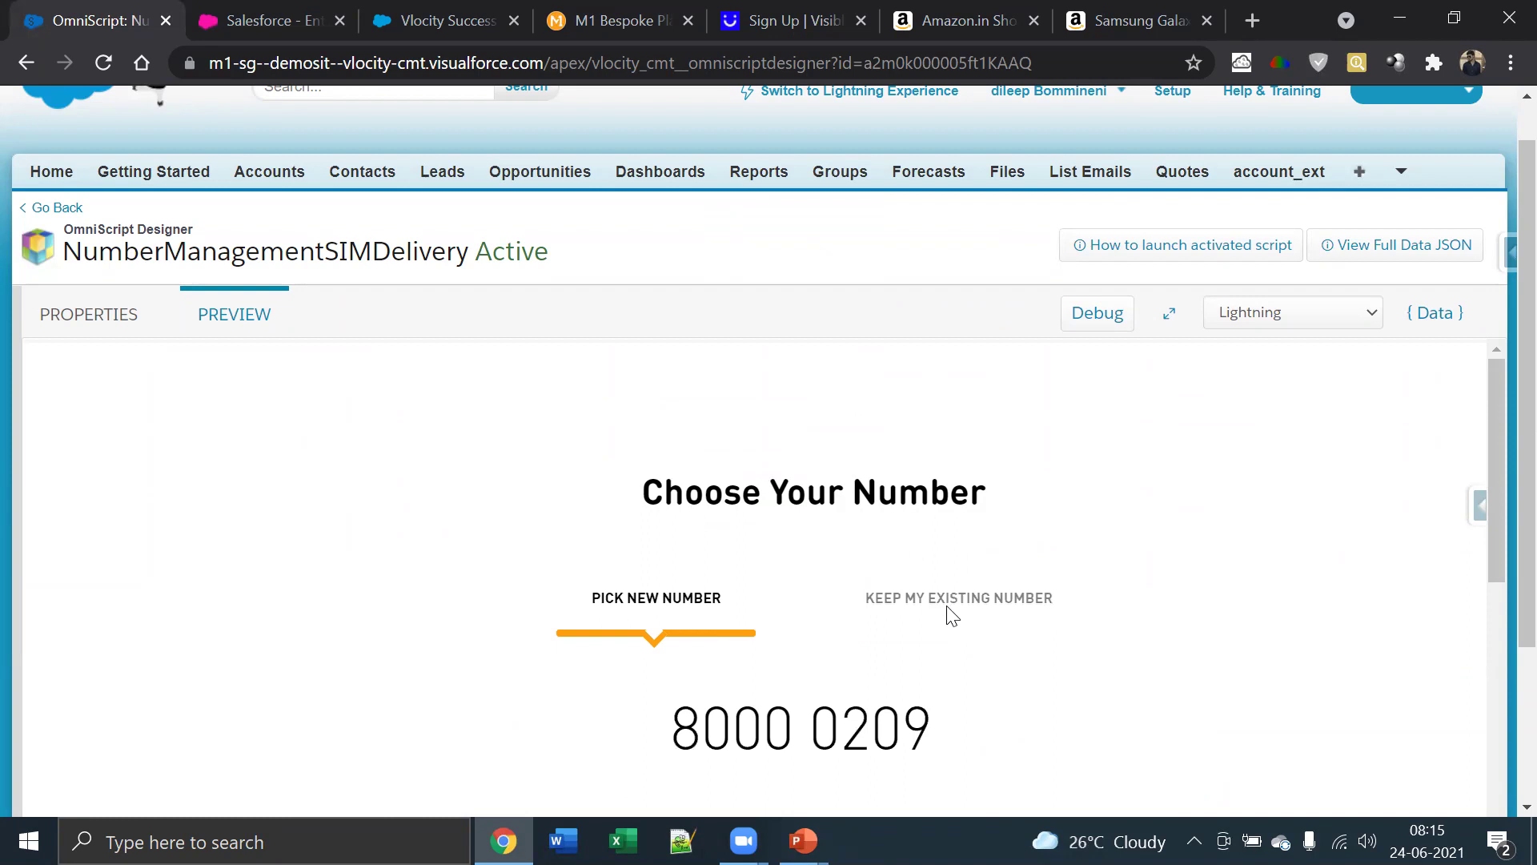
{"action": "double_click", "coordinate": [75, 312]}
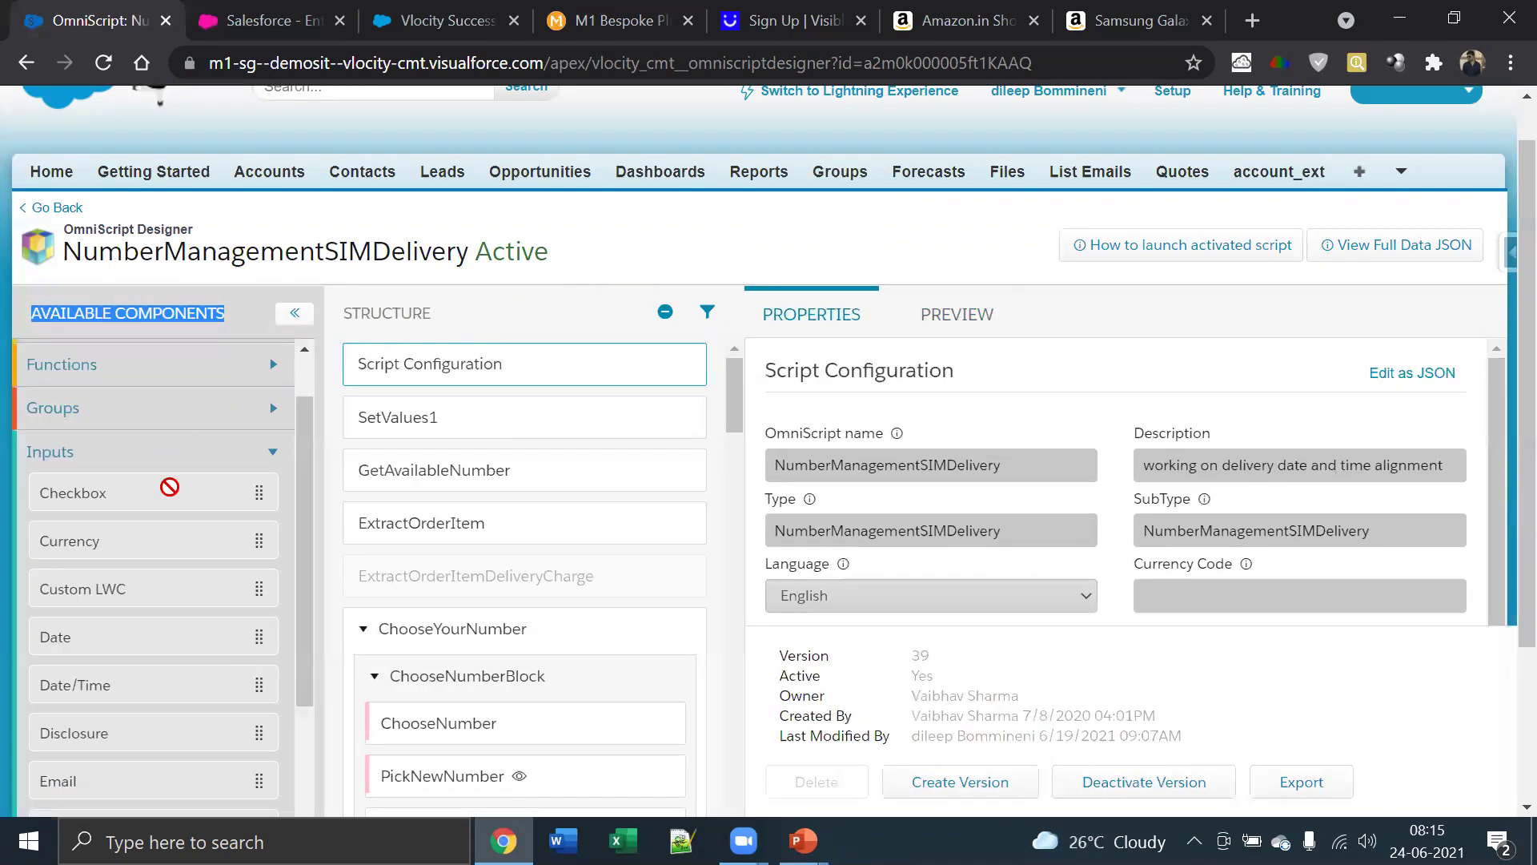
Collapse Inputs, expand Actions, Functions and Groups, then open the ChooseNumber Radio element
{"action": "left_click", "coordinate": [186, 457]}
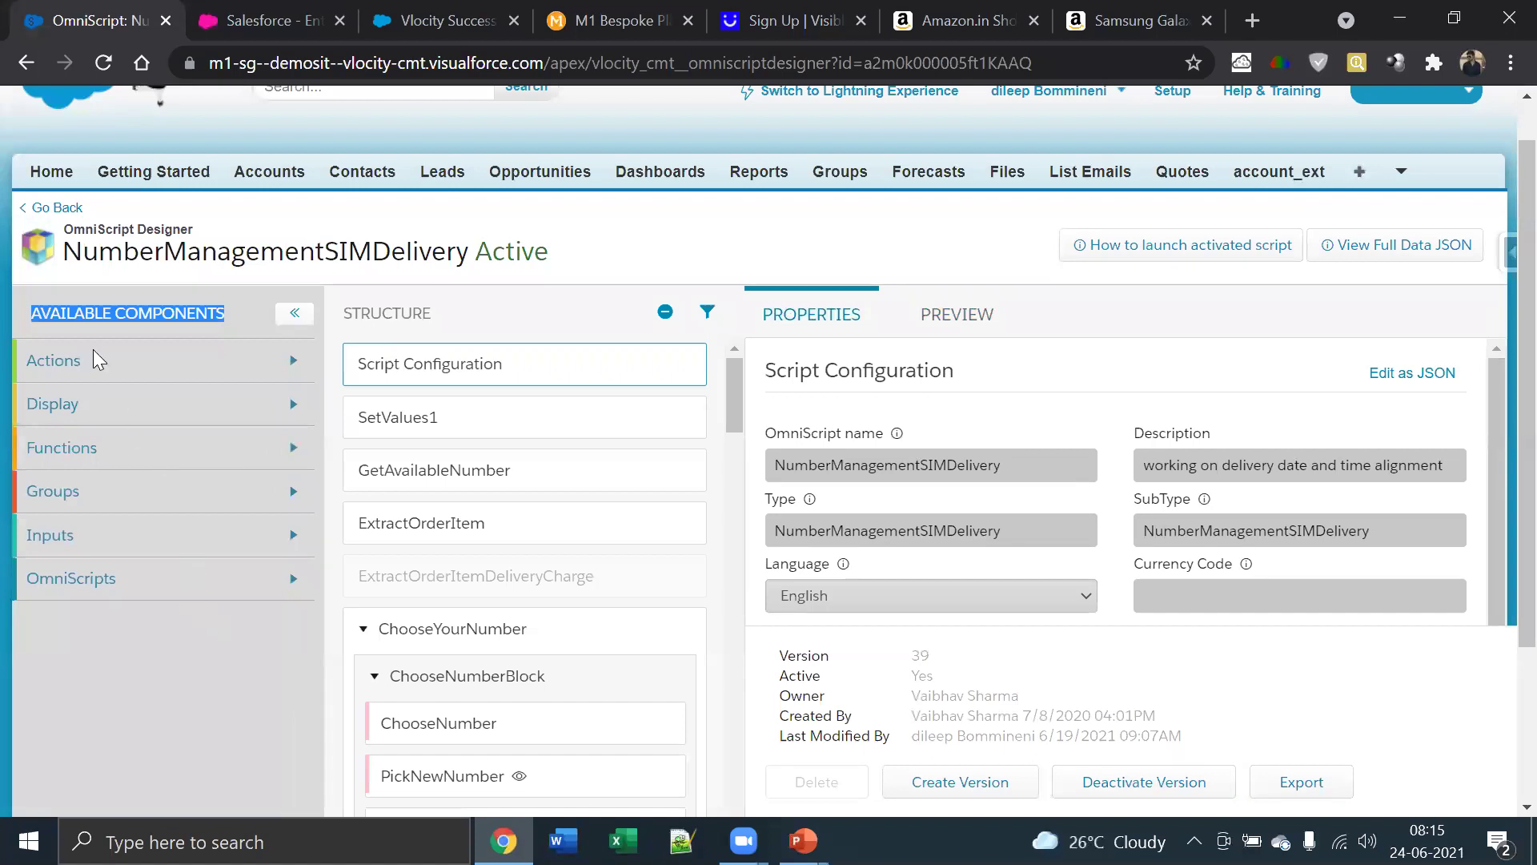
{"action": "left_click", "coordinate": [64, 367]}
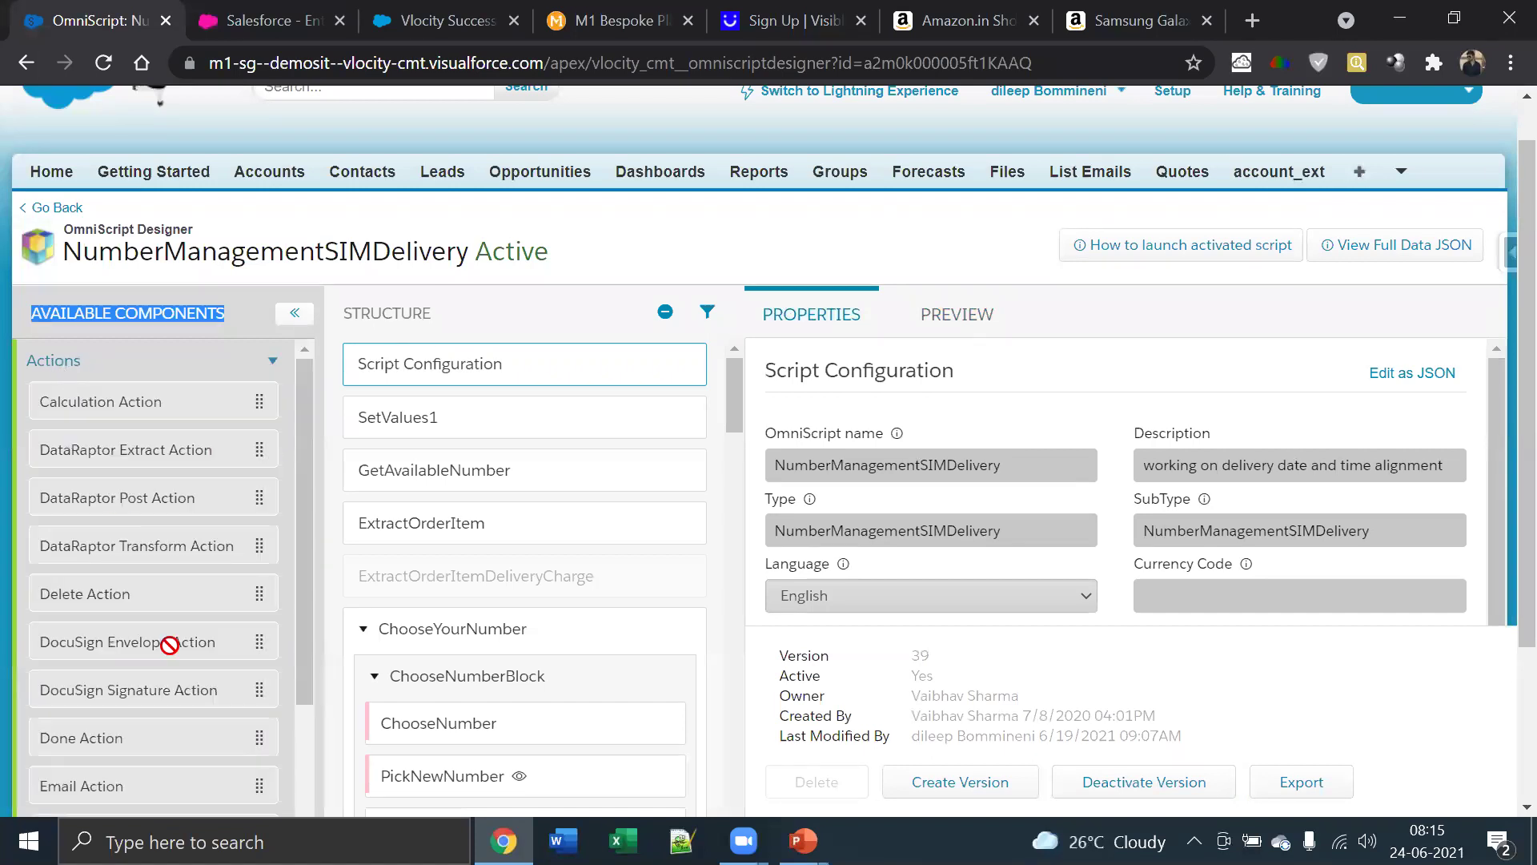
{"action": "scroll", "coordinate": [169, 644], "scroll_direction": "down", "scroll_amount": 10}
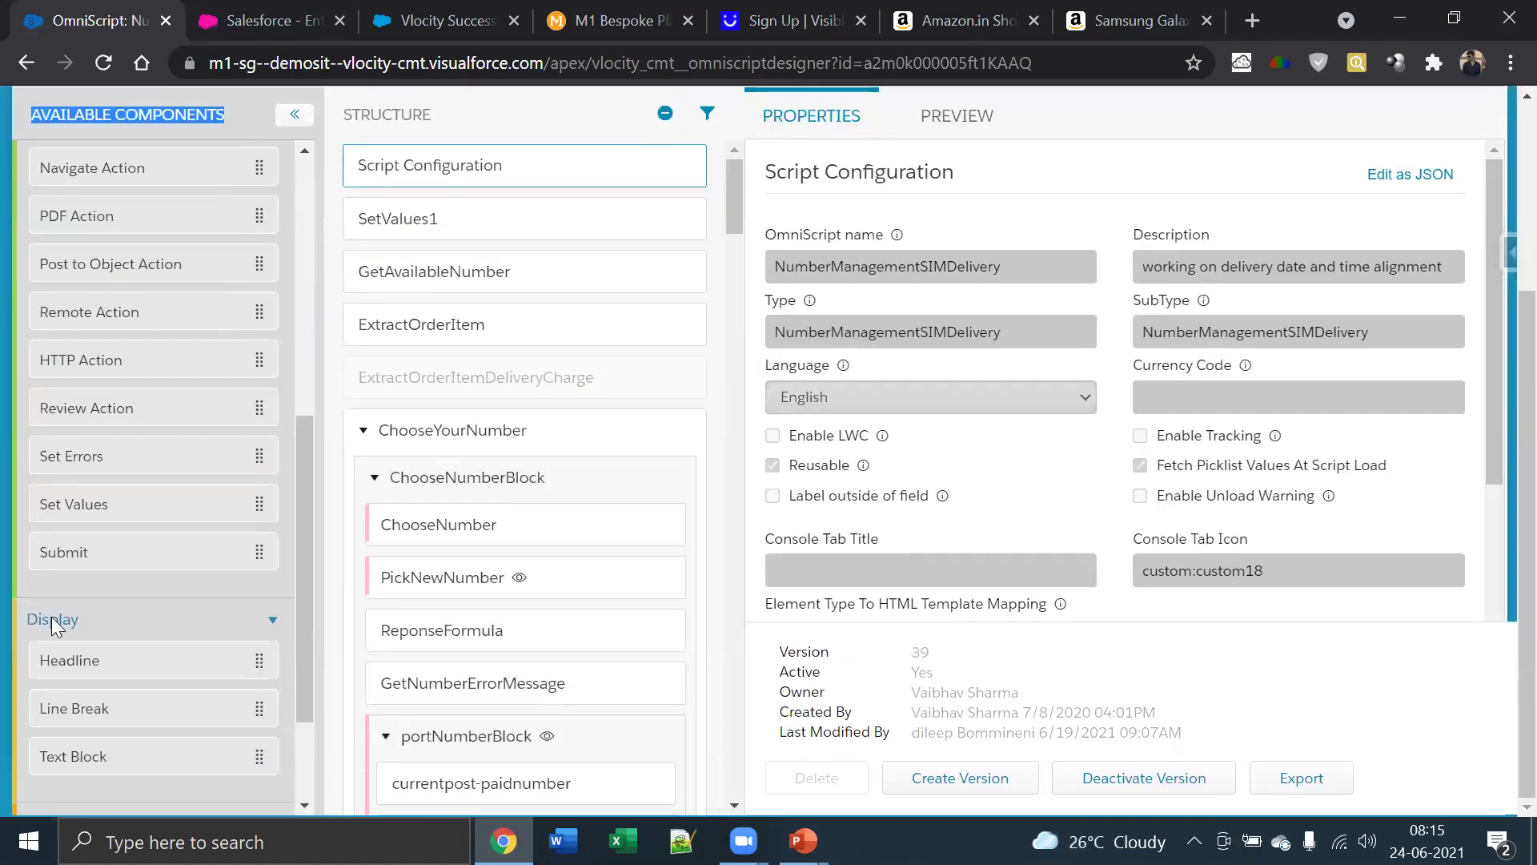
{"action": "scroll", "coordinate": [52, 620], "scroll_direction": "down", "scroll_amount": 2}
{"action": "left_click", "coordinate": [69, 668]}
{"action": "scroll", "coordinate": [69, 663], "scroll_direction": "down", "scroll_amount": 3}
{"action": "left_click", "coordinate": [66, 705]}
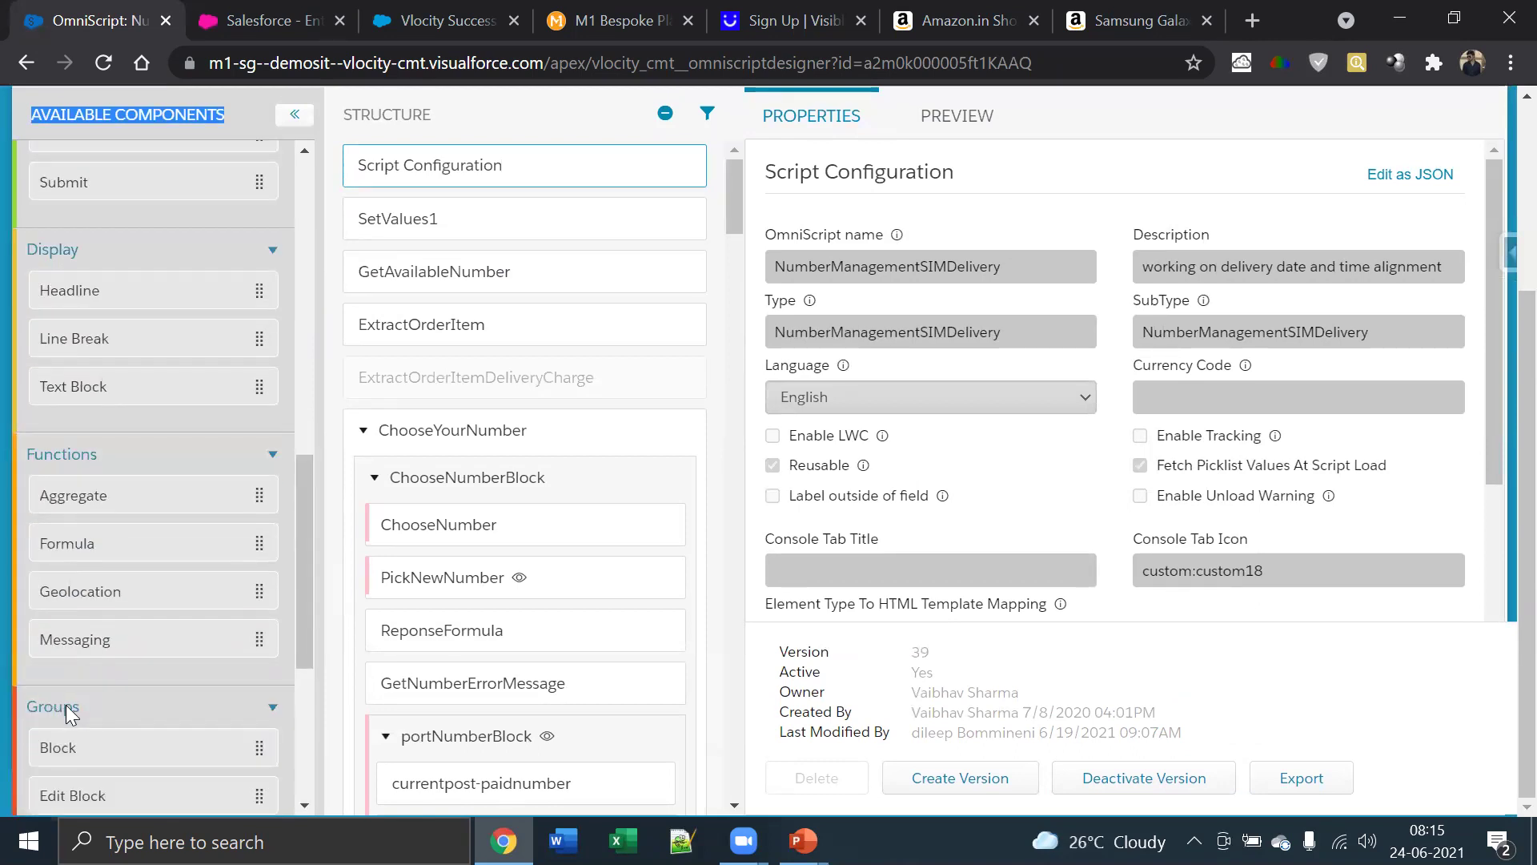
{"action": "scroll", "coordinate": [65, 704], "scroll_direction": "down", "scroll_amount": 5}
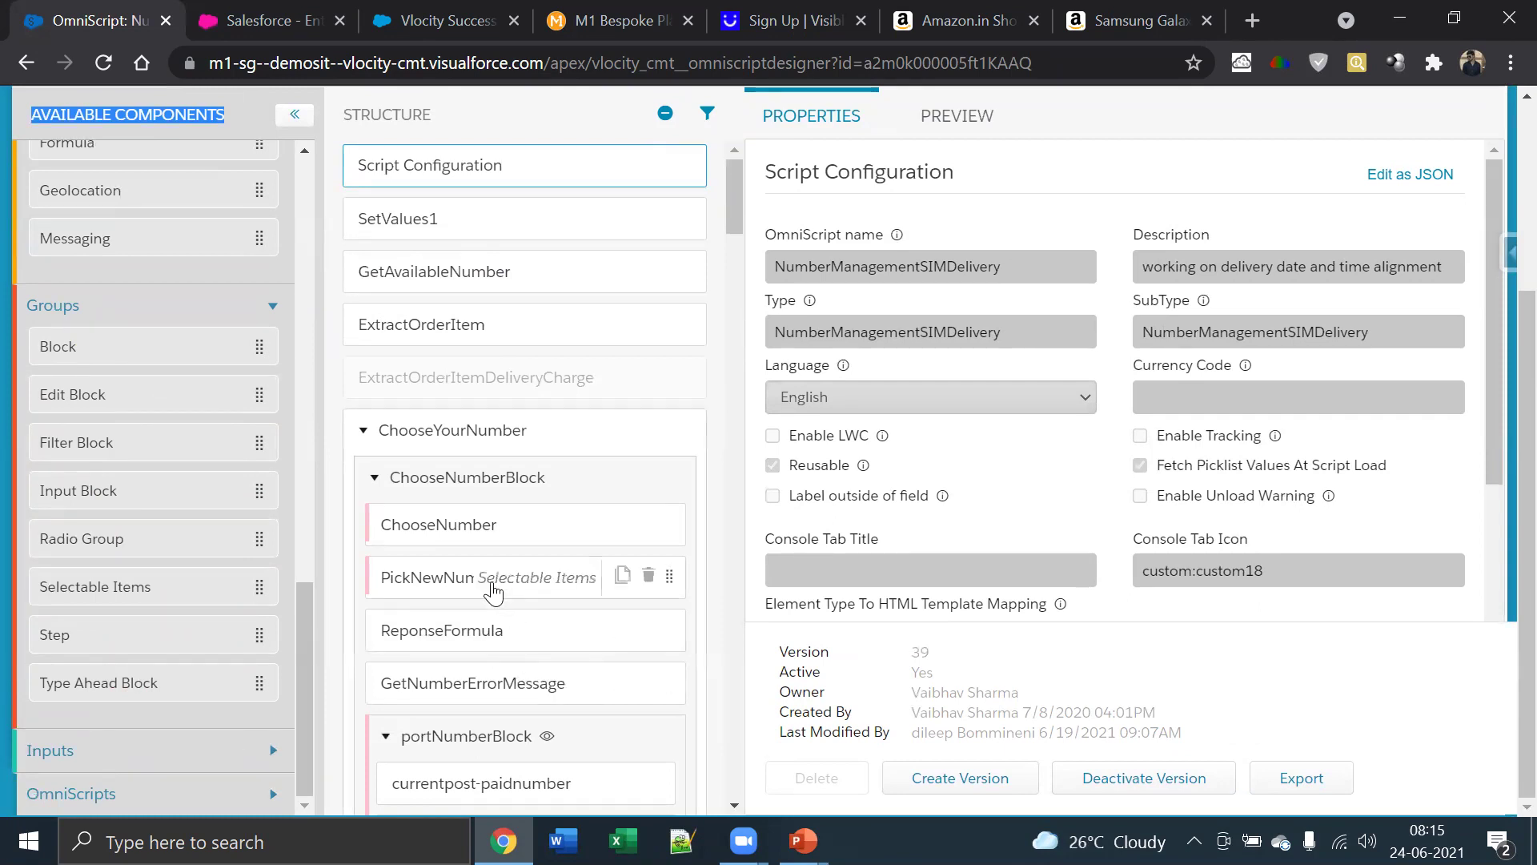
{"action": "left_click", "coordinate": [459, 542]}
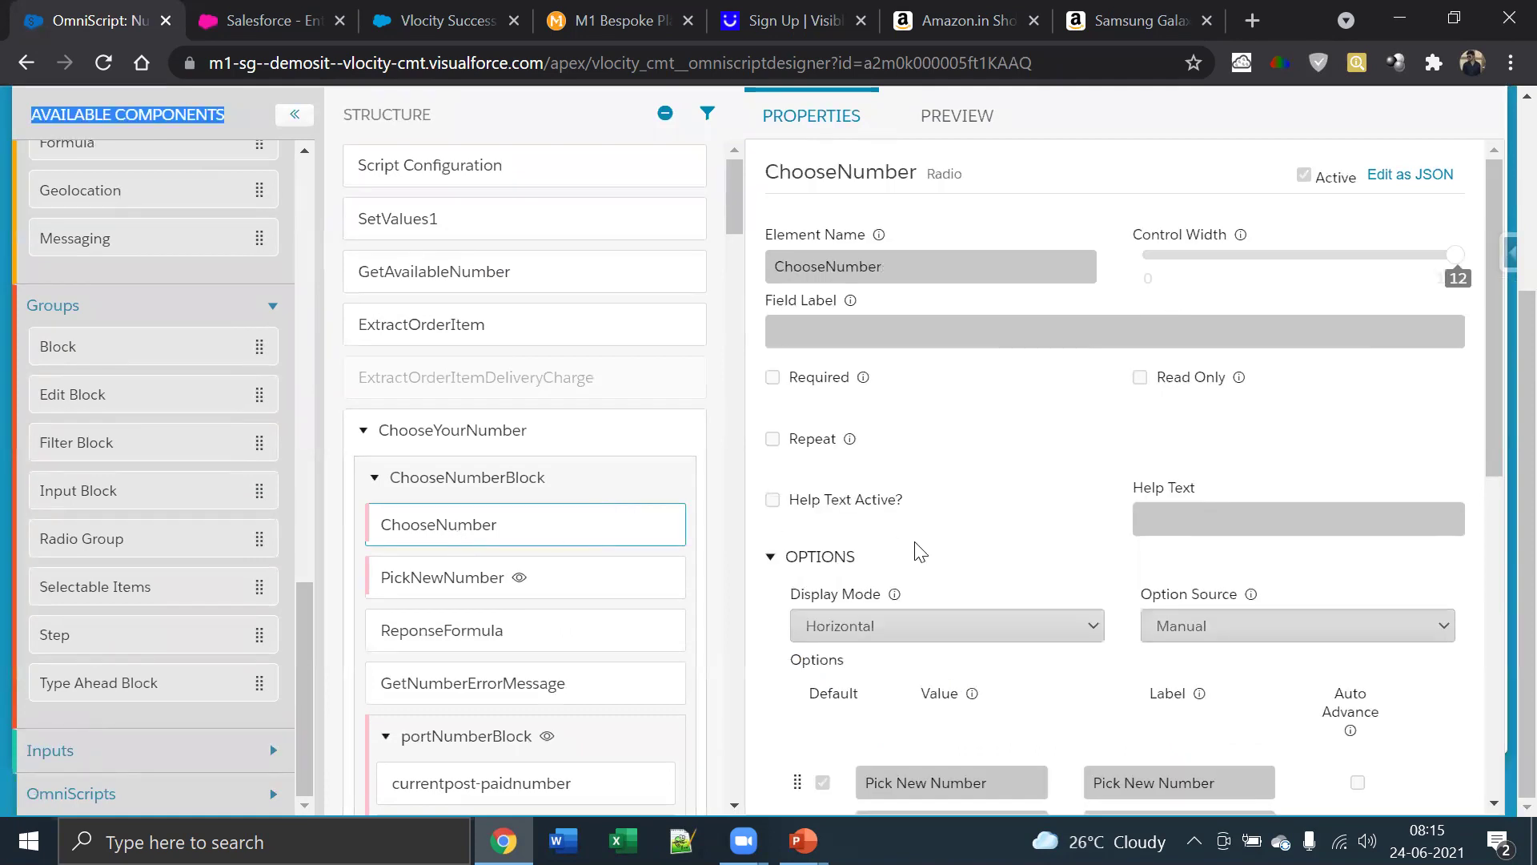
Inspect ChooseNumber's two option values and PickNumberRadio template, then go to the Visible sign-up form
{"action": "scroll", "coordinate": [913, 542], "scroll_direction": "down", "scroll_amount": 3}
{"action": "left_click_drag", "start_coordinate": [999, 508], "coordinate": [532, 536]}
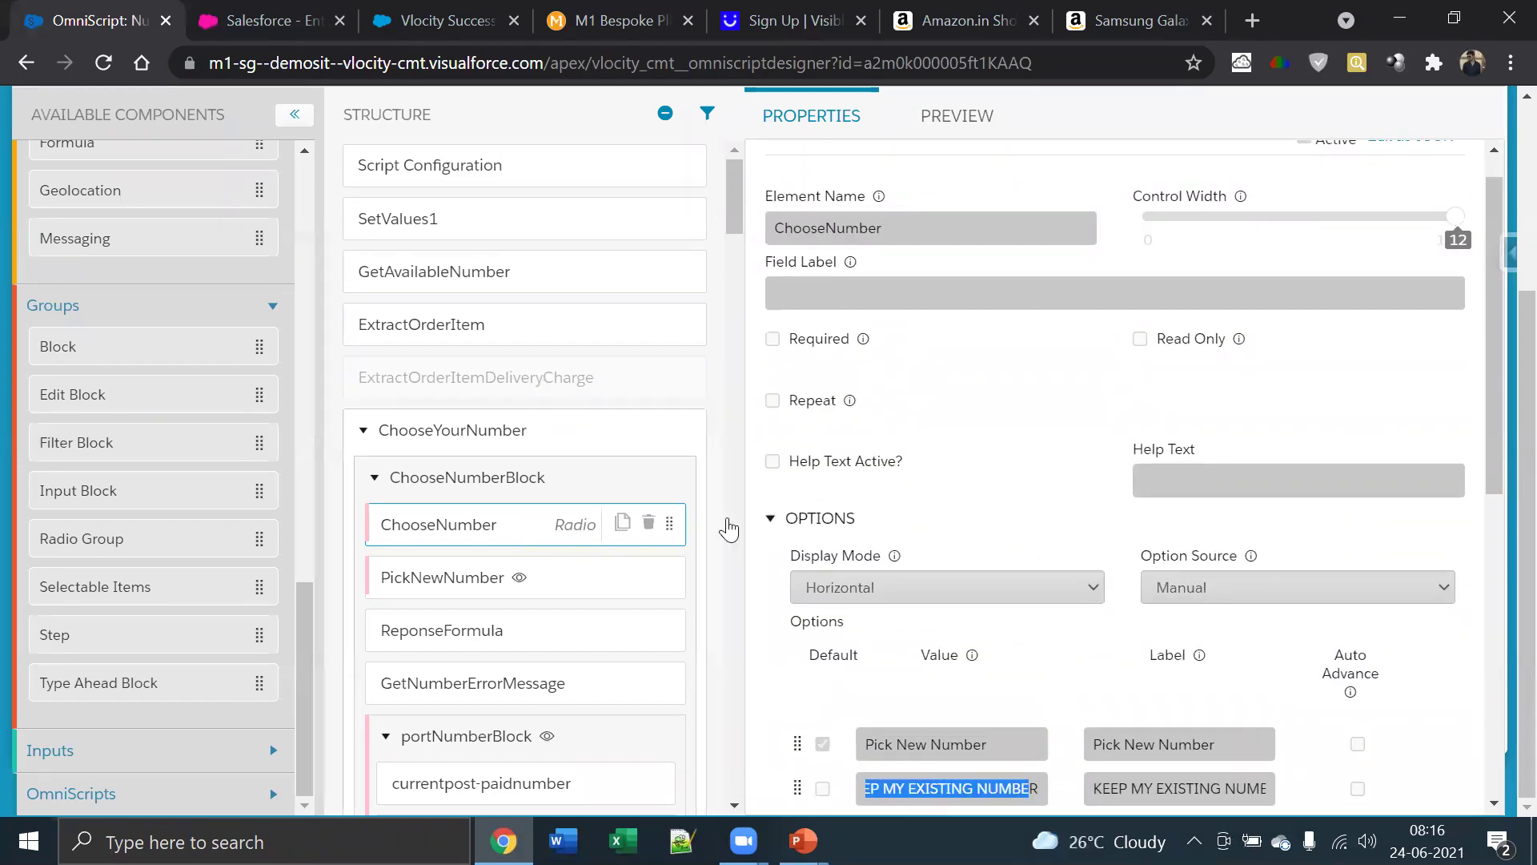
{"action": "scroll", "coordinate": [861, 530], "scroll_direction": "up", "scroll_amount": 1}
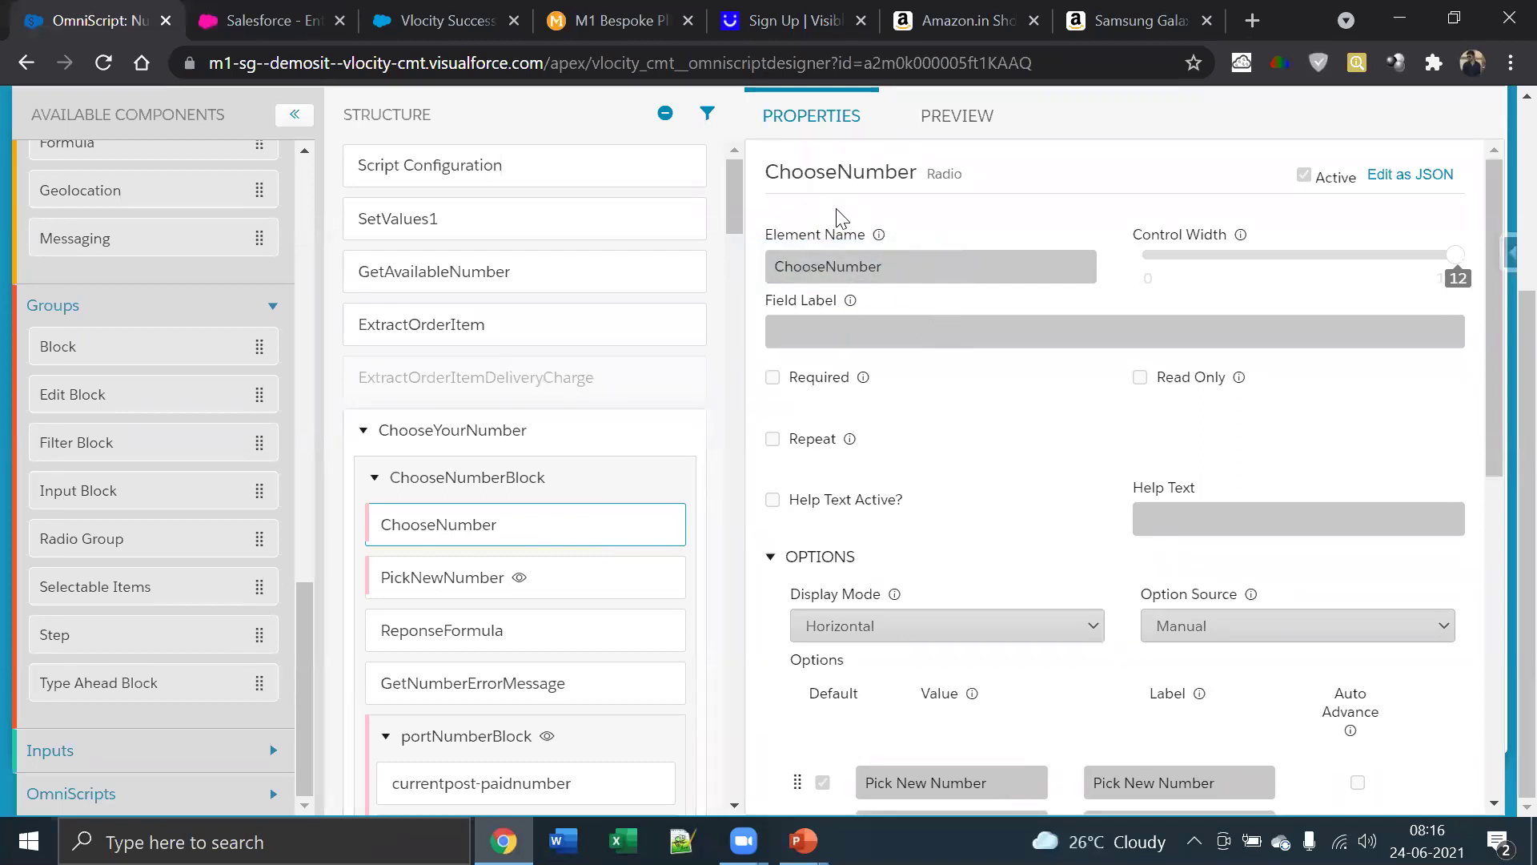
{"action": "left_click_drag", "start_coordinate": [769, 117], "coordinate": [828, 130]}
{"action": "scroll", "coordinate": [990, 554], "scroll_direction": "down", "scroll_amount": 2}
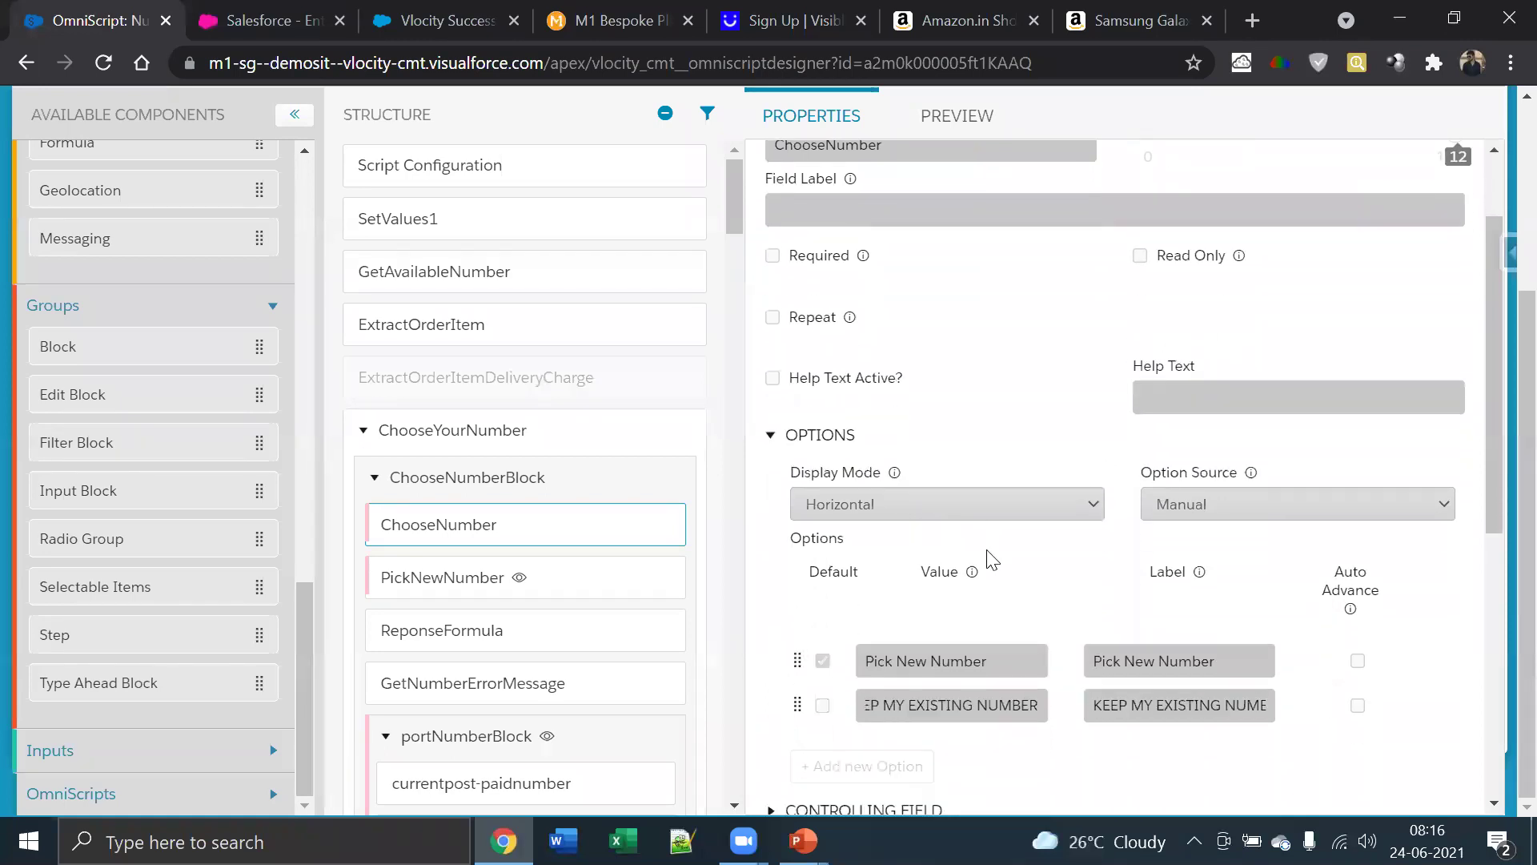
{"action": "scroll", "coordinate": [990, 554], "scroll_direction": "down", "scroll_amount": 1}
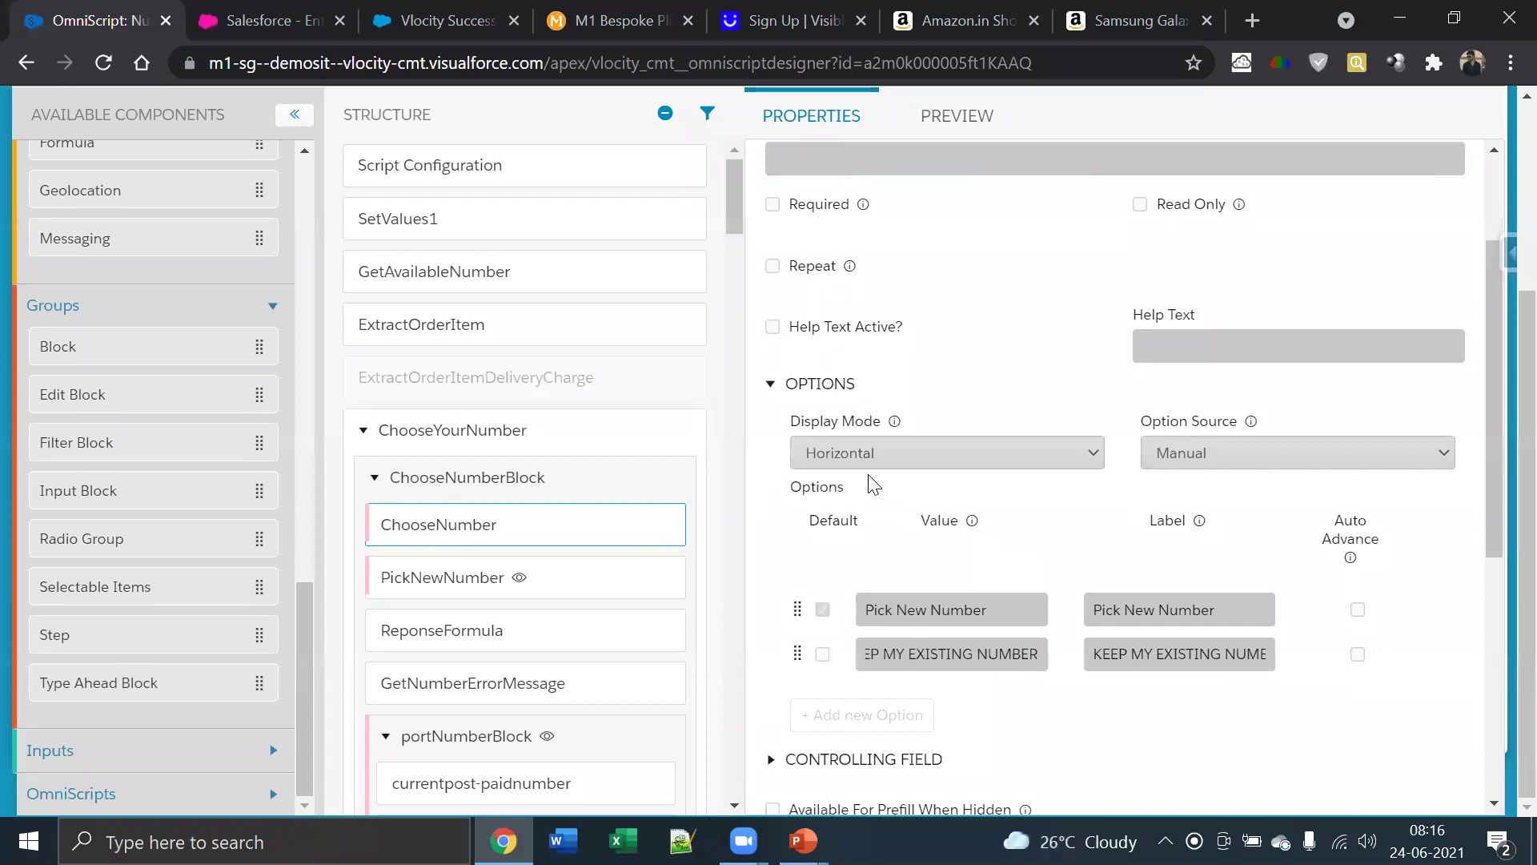
{"action": "scroll", "coordinate": [873, 485], "scroll_direction": "down", "scroll_amount": 3}
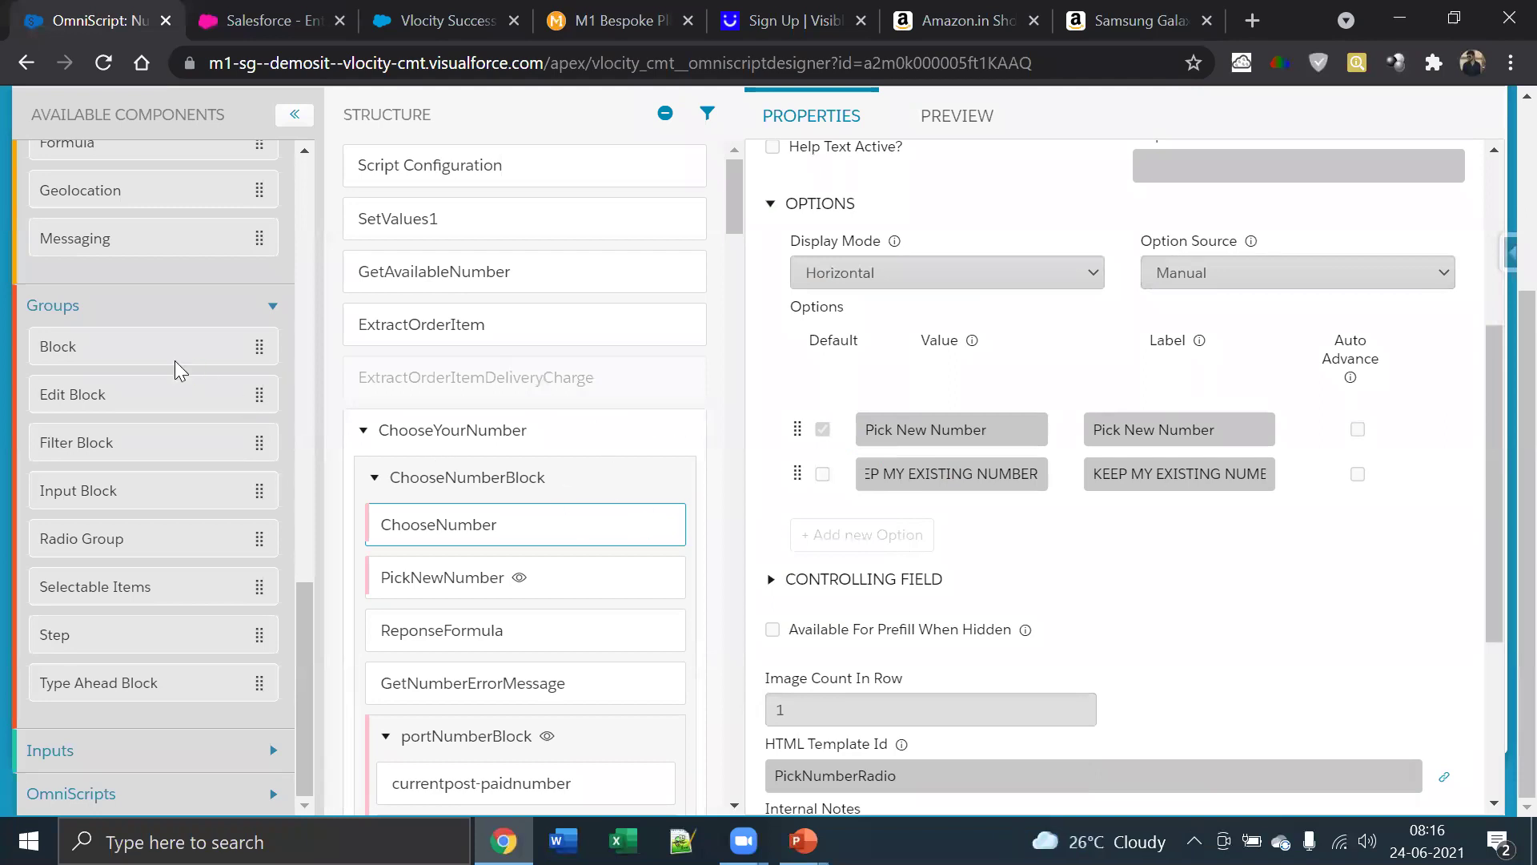
{"action": "scroll", "coordinate": [117, 294], "scroll_direction": "up", "scroll_amount": 10}
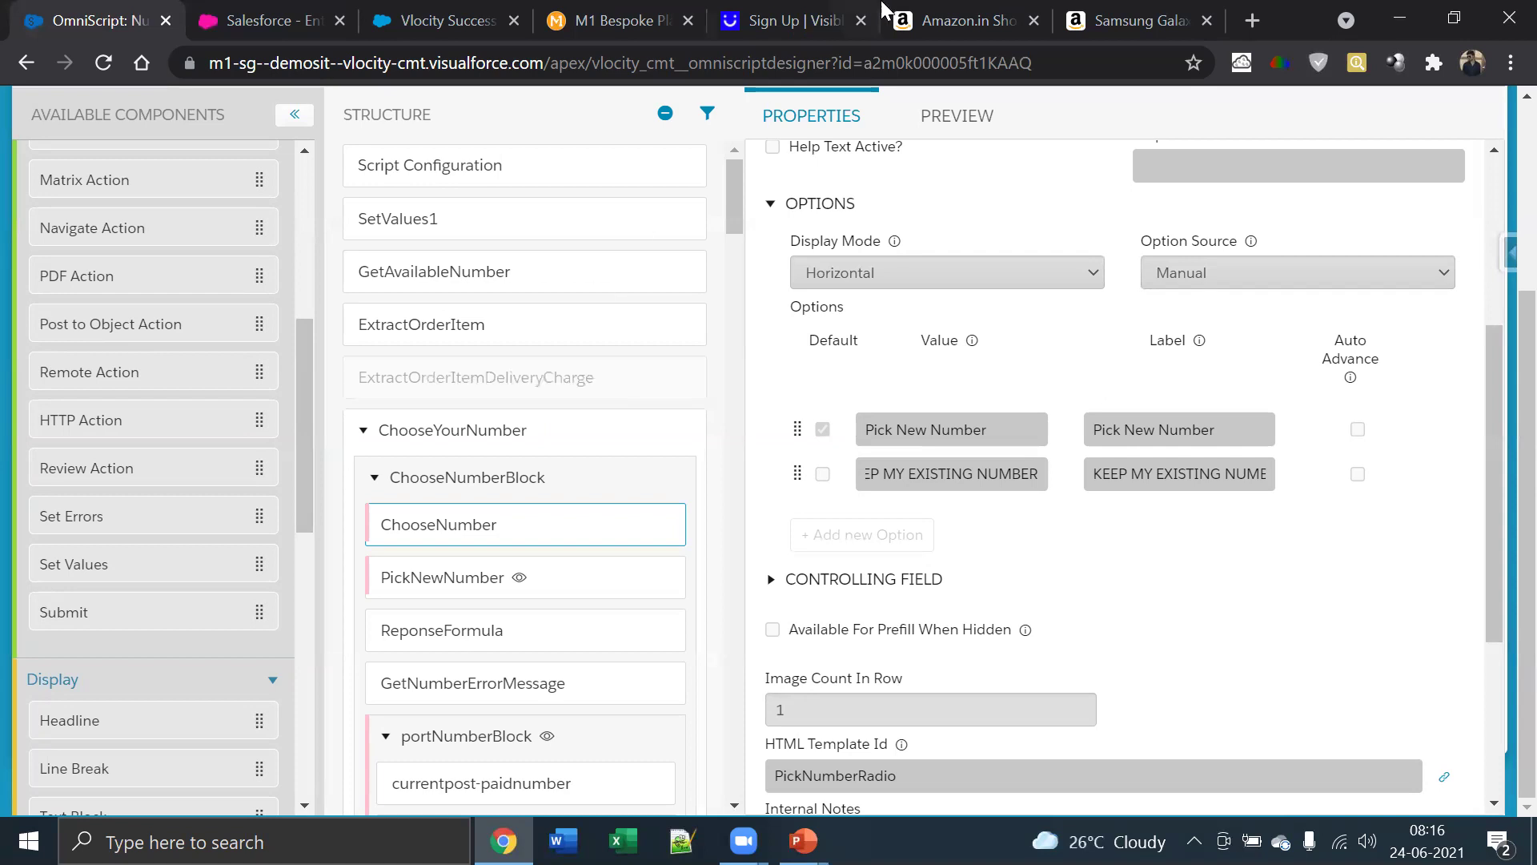
{"action": "left_click", "coordinate": [792, 24]}
{"action": "left_click", "coordinate": [674, 360]}
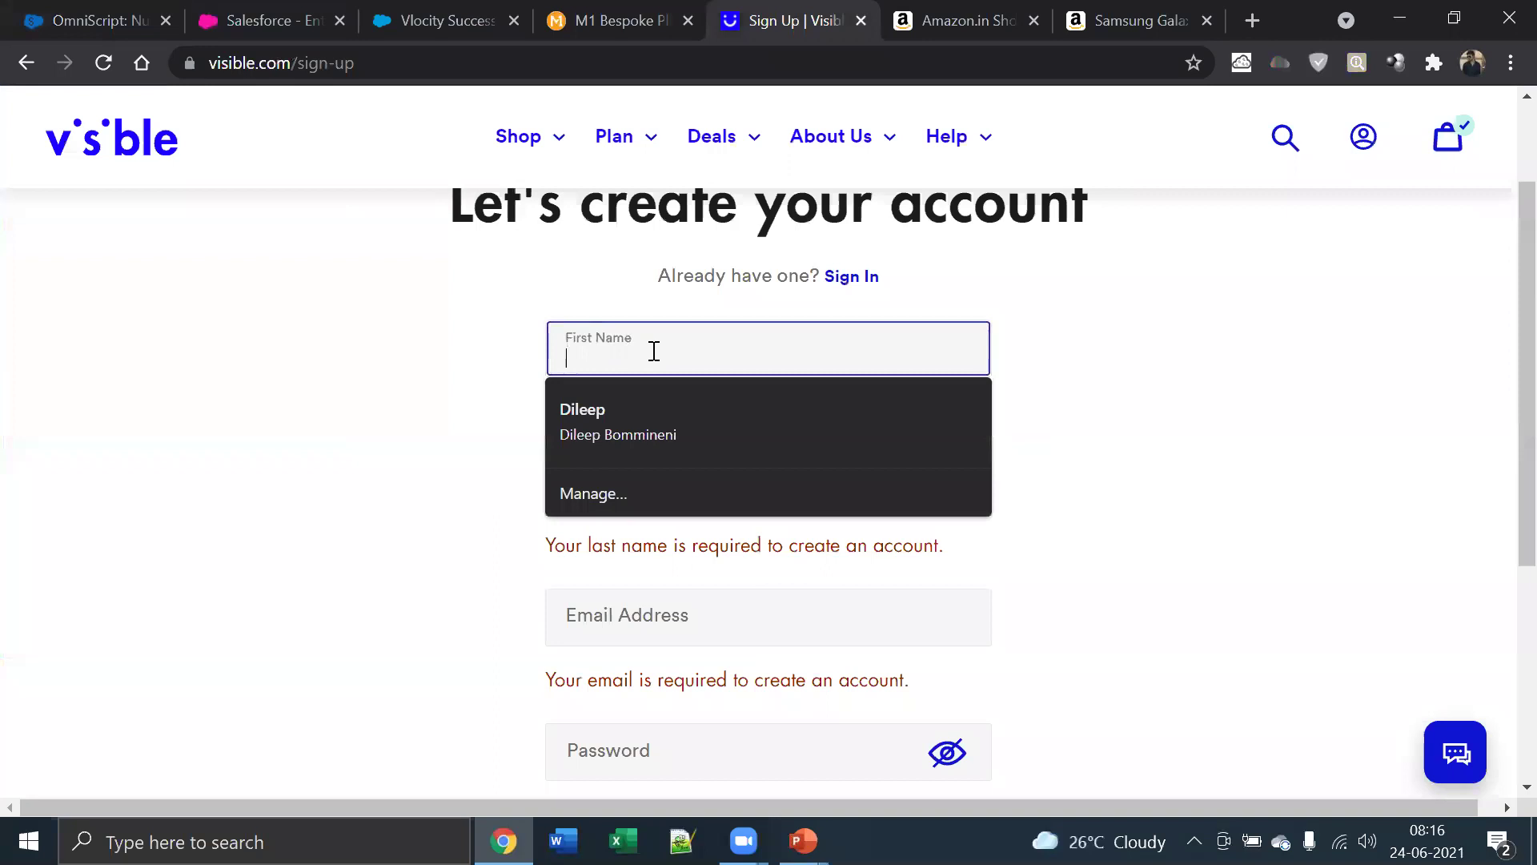
Dismiss autofill on Visible's sign-up form, scroll to the password checklist, and return to the OmniScript designer
{"action": "left_click", "coordinate": [446, 521]}
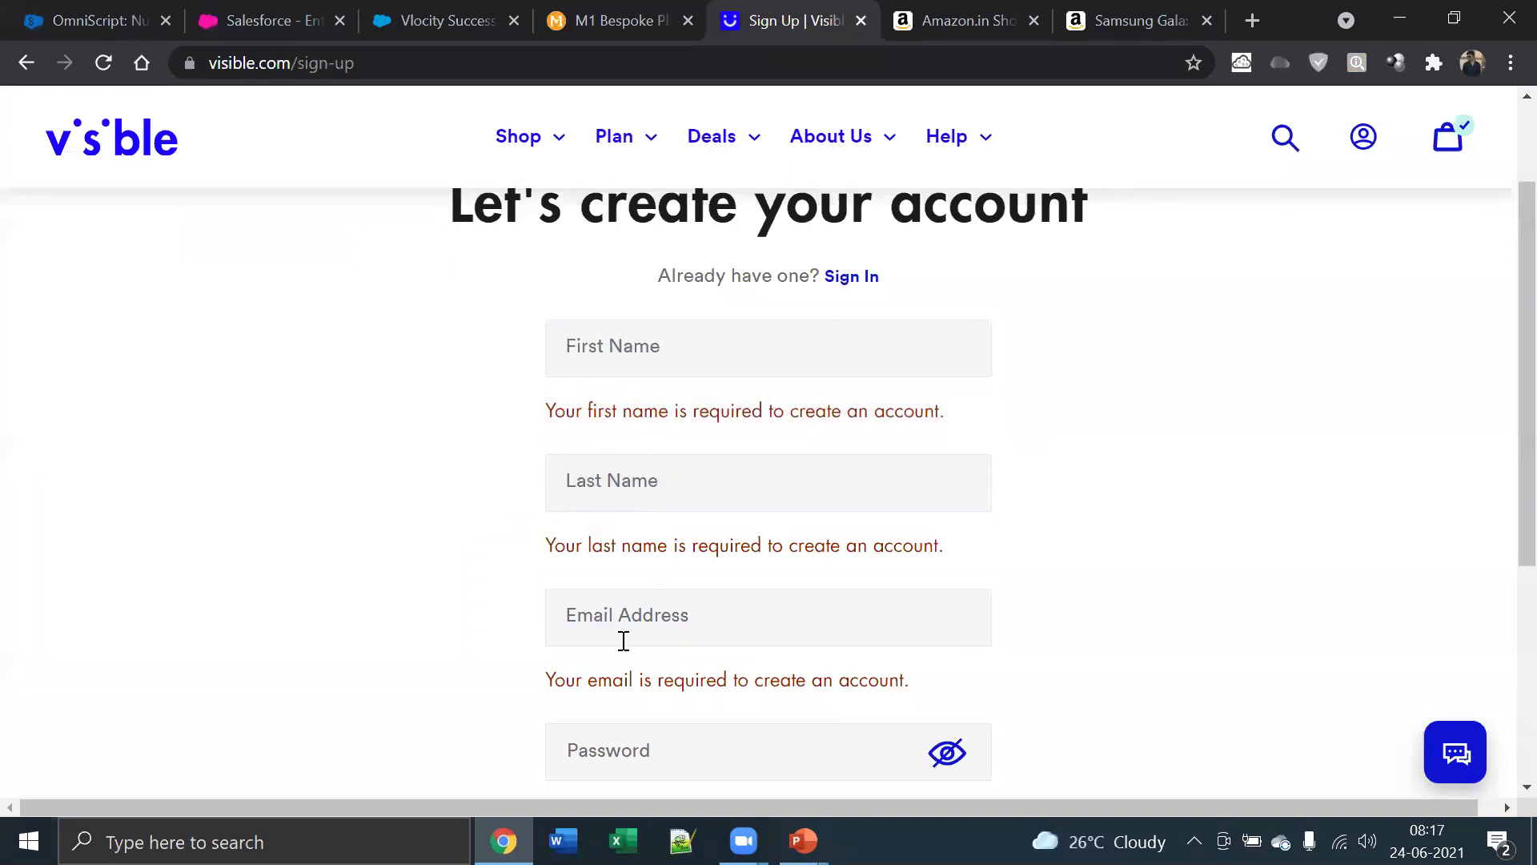
{"action": "scroll", "coordinate": [625, 650], "scroll_direction": "down", "scroll_amount": 2}
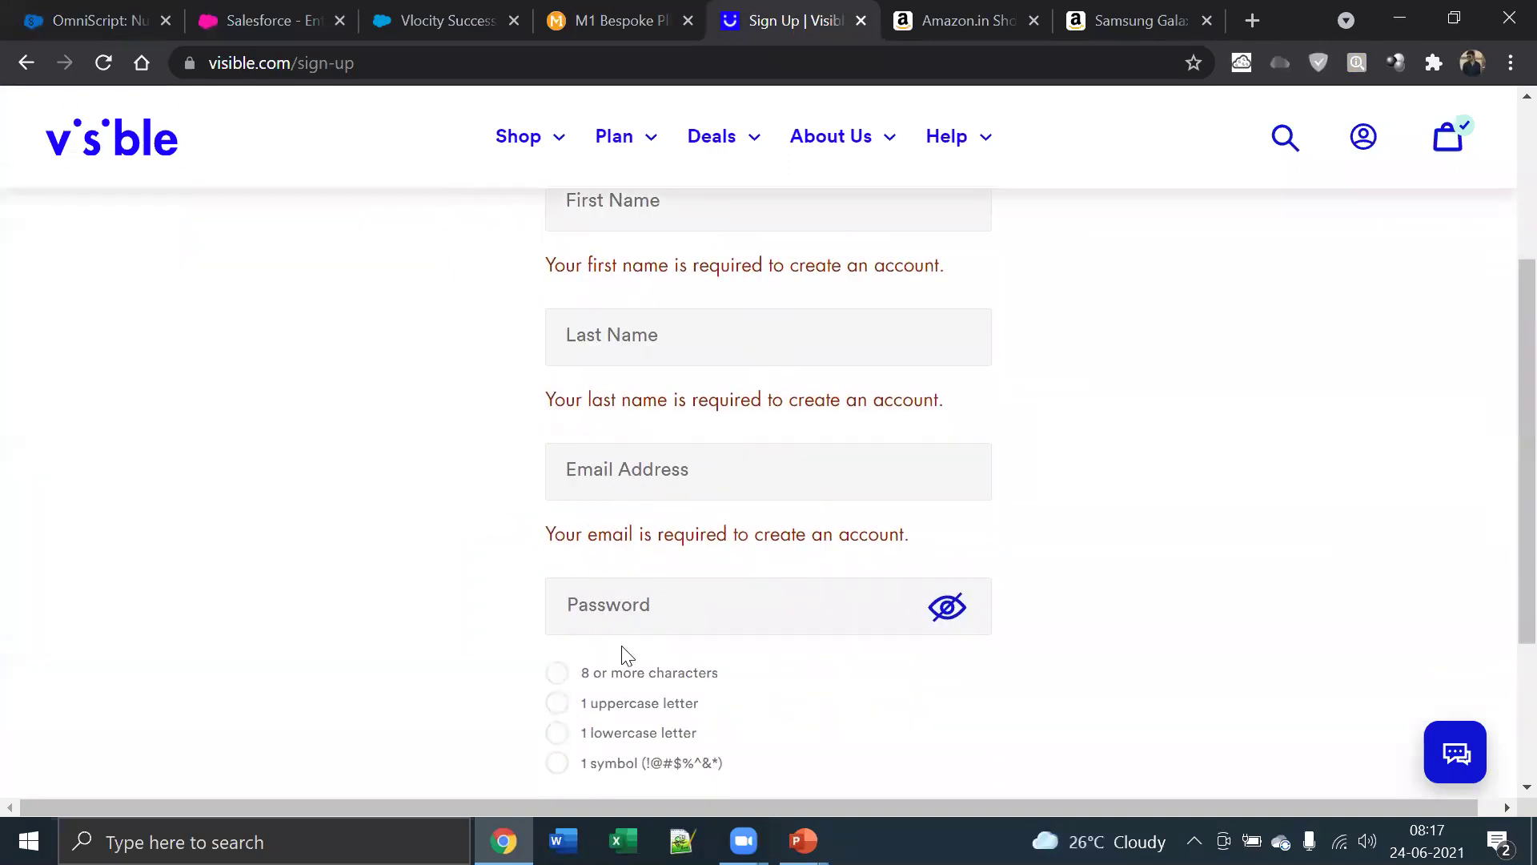
{"action": "left_click", "coordinate": [263, 24]}
{"action": "left_click", "coordinate": [105, 21]}
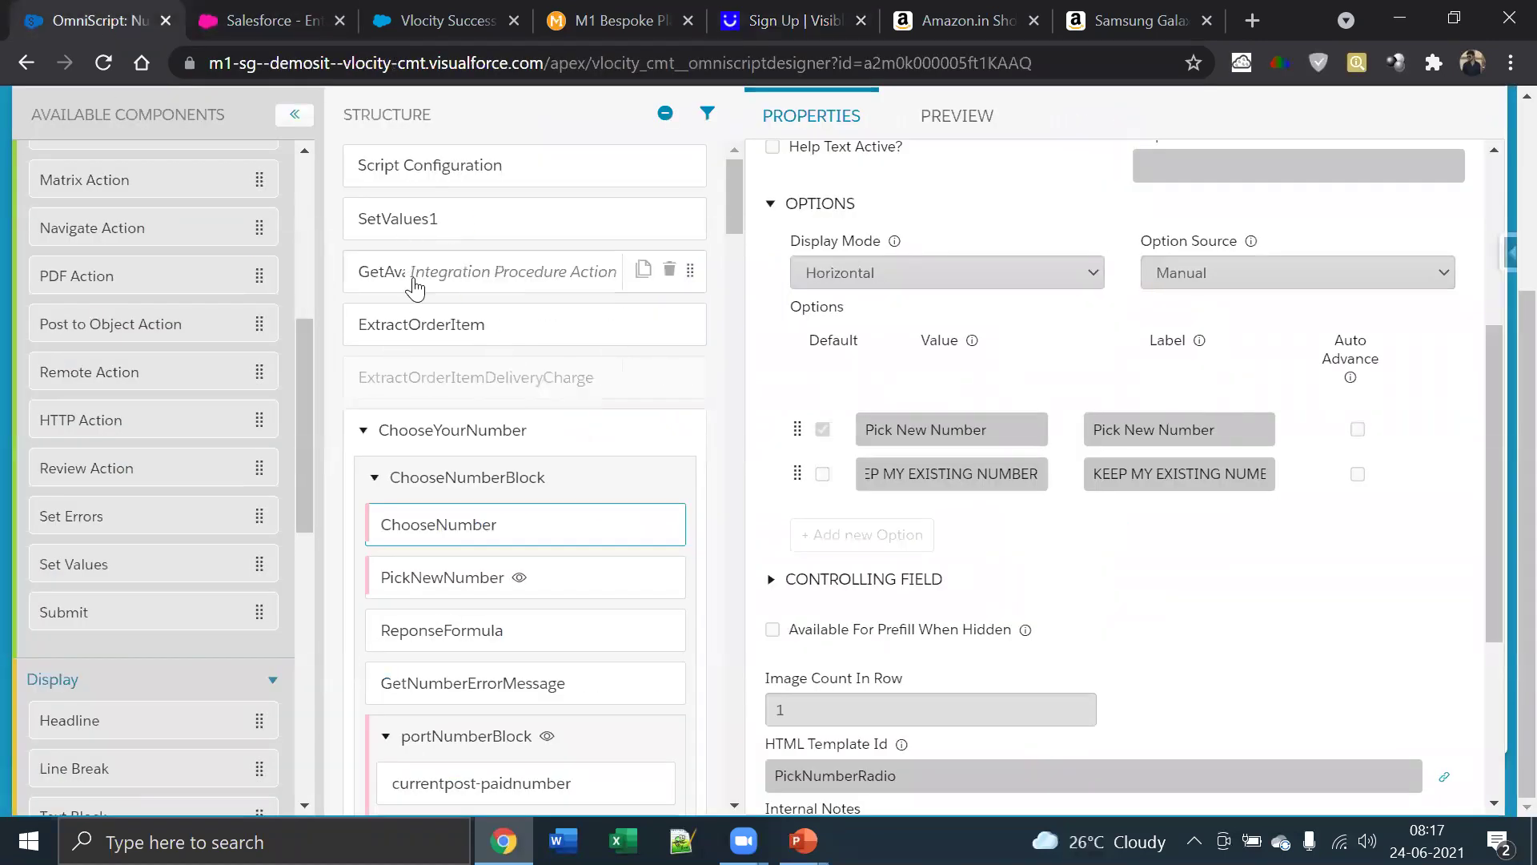
Select the second option's value text on ChooseNumber, then collapse the Display component group
{"action": "scroll", "coordinate": [430, 324], "scroll_direction": "up", "scroll_amount": 3}
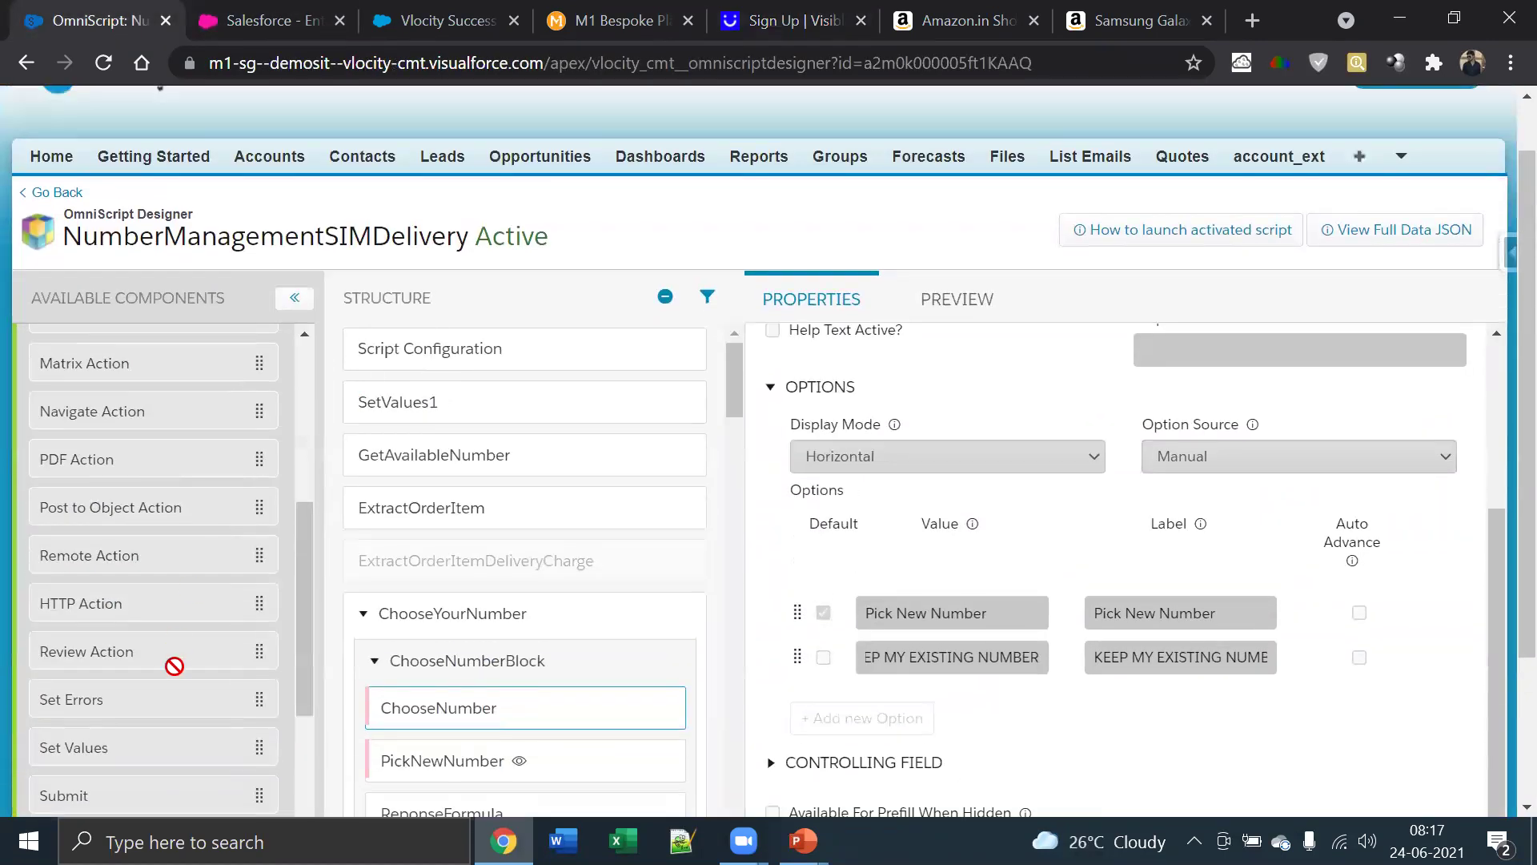
{"action": "scroll", "coordinate": [175, 664], "scroll_direction": "down", "scroll_amount": 3}
{"action": "scroll", "coordinate": [175, 665], "scroll_direction": "down", "scroll_amount": 3}
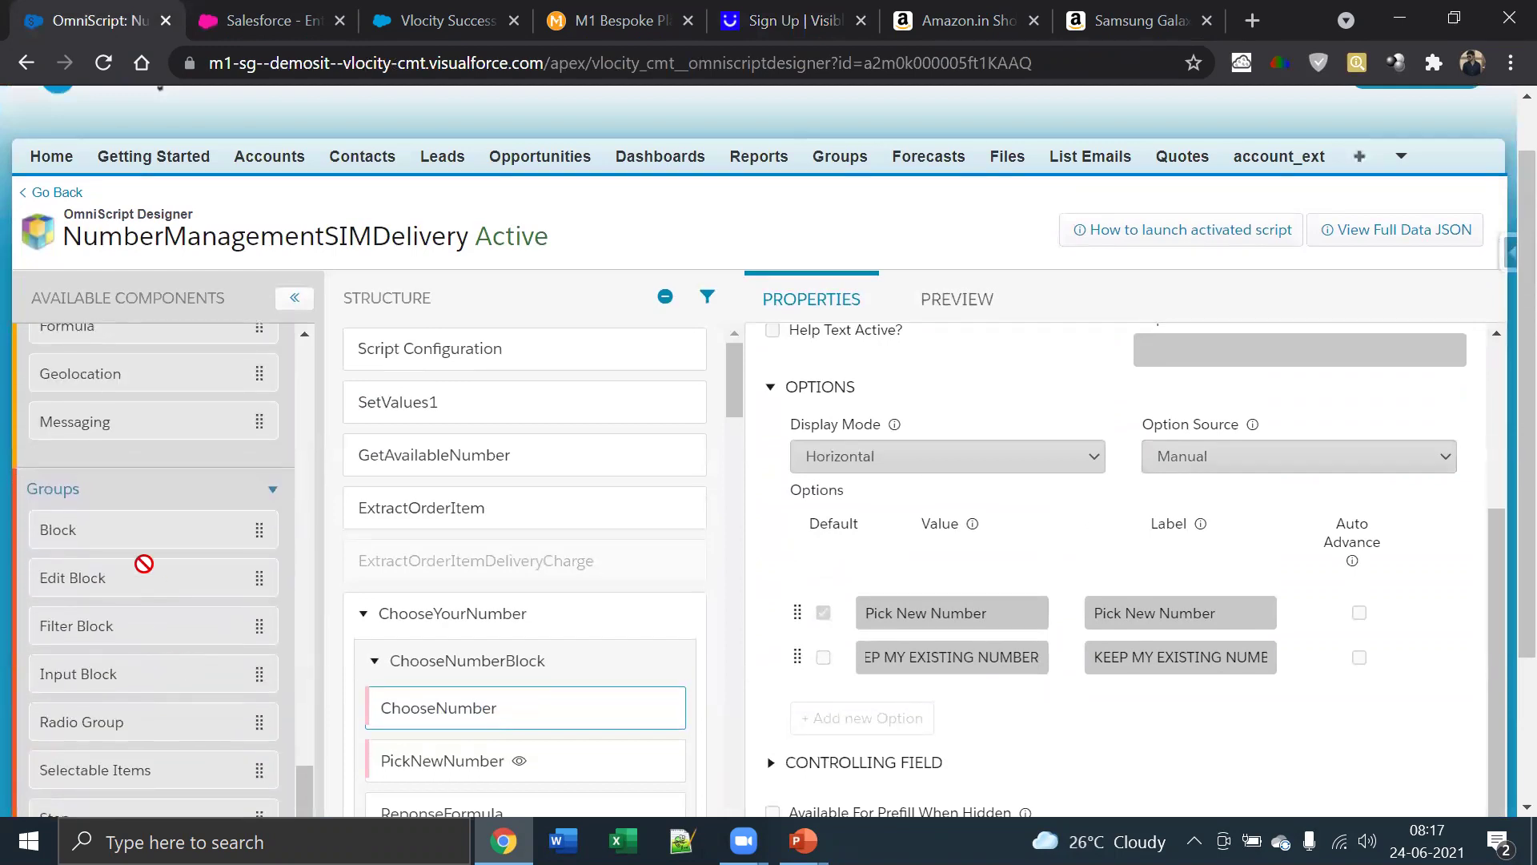
{"action": "key", "text": "ctrl+a"}
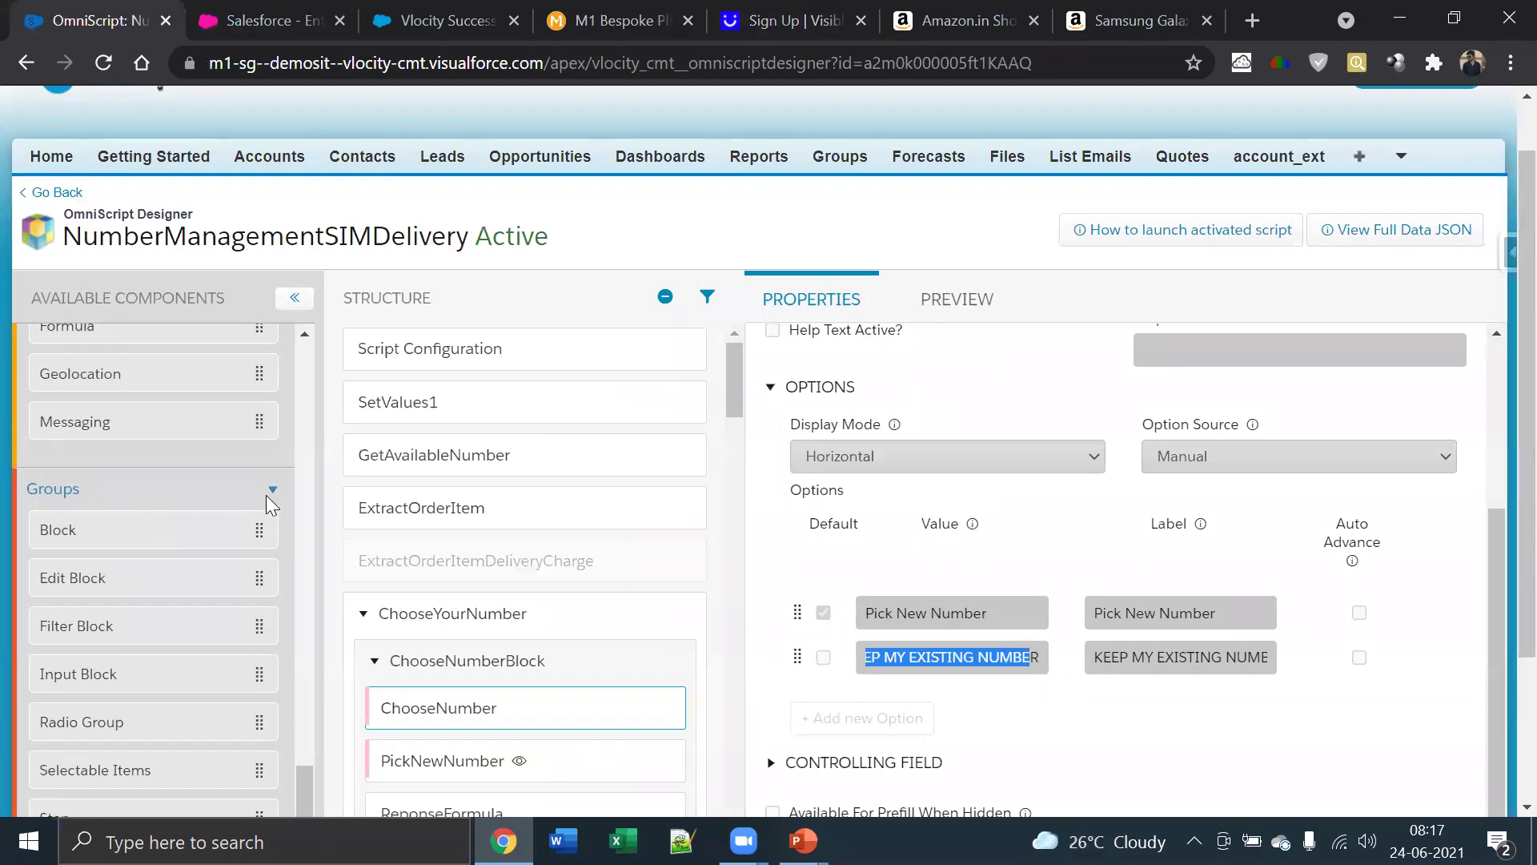
{"action": "scroll", "coordinate": [266, 495], "scroll_direction": "up", "scroll_amount": 5}
{"action": "scroll", "coordinate": [152, 632], "scroll_direction": "up", "scroll_amount": 3}
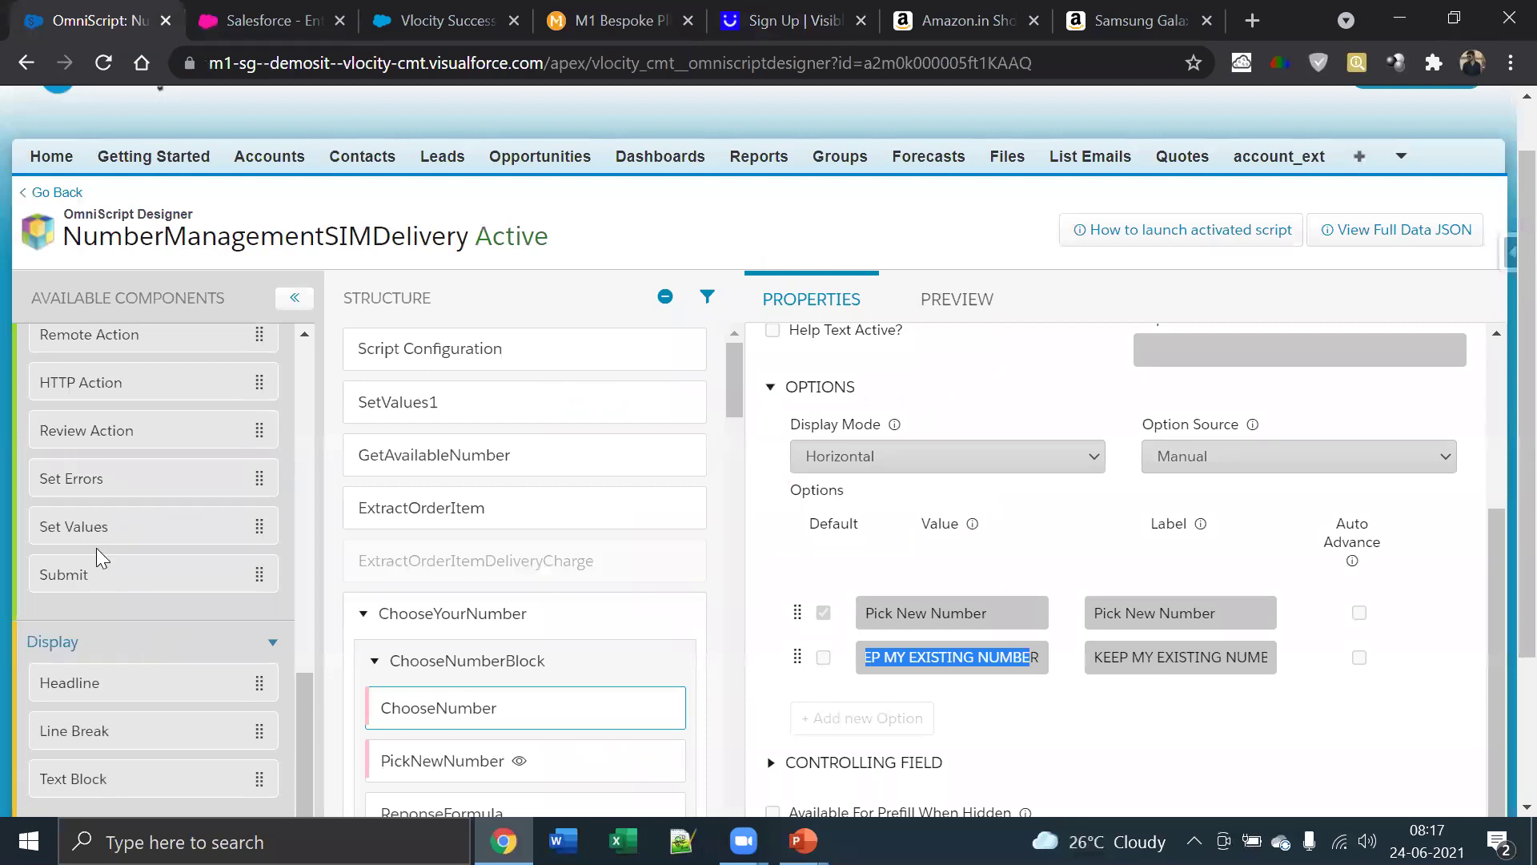
{"action": "left_click", "coordinate": [273, 642]}
Expand the Inputs component group so its input element types are listed
{"action": "scroll", "coordinate": [221, 554], "scroll_direction": "down", "scroll_amount": 1}
{"action": "scroll", "coordinate": [221, 554], "scroll_direction": "down", "scroll_amount": 1}
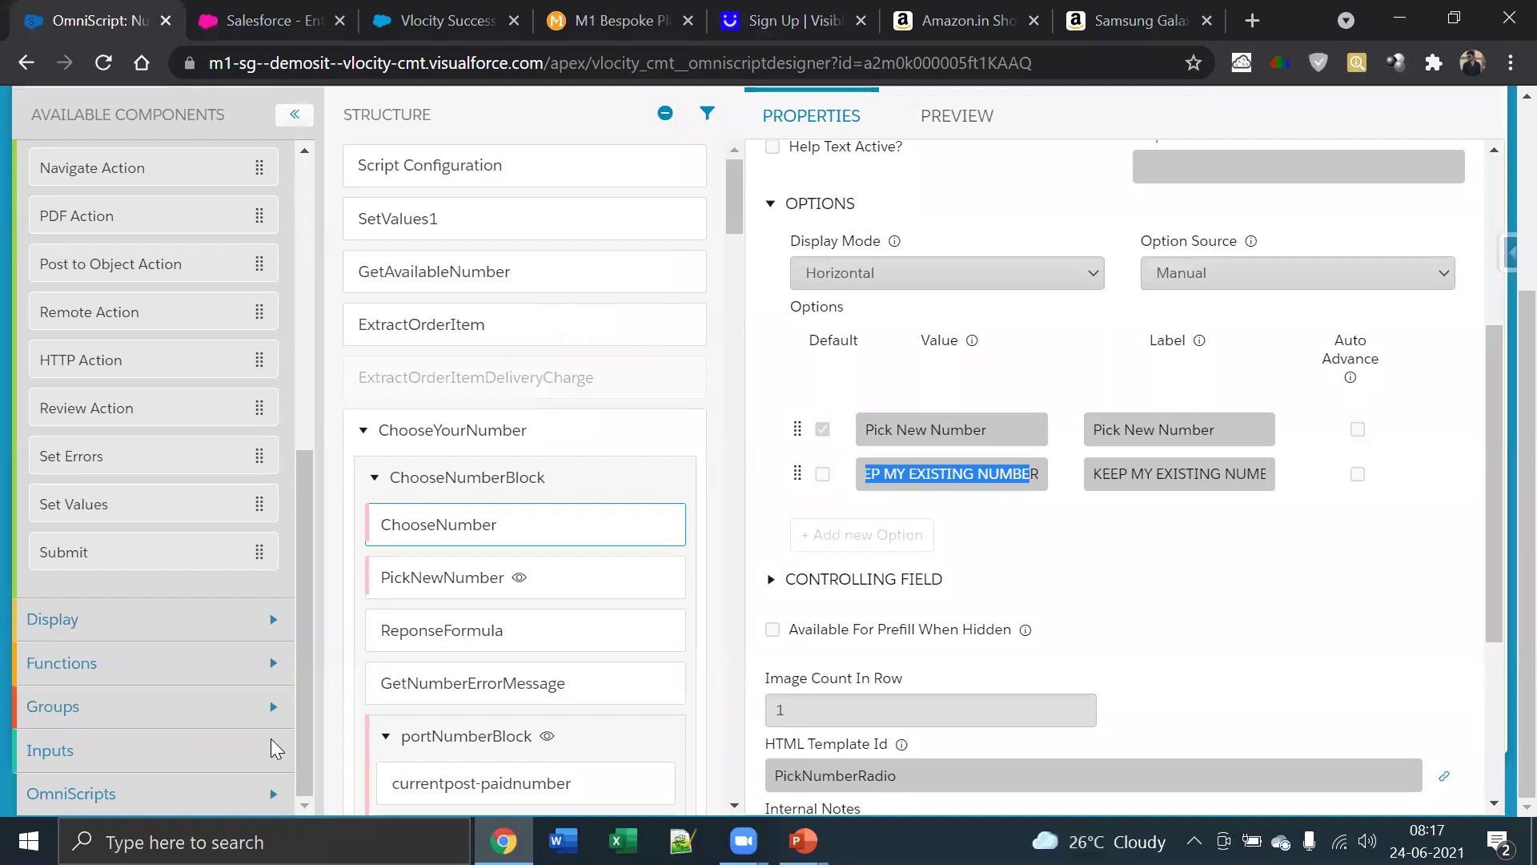
{"action": "left_click", "coordinate": [273, 750]}
{"action": "scroll", "coordinate": [275, 755], "scroll_direction": "down", "scroll_amount": 8}
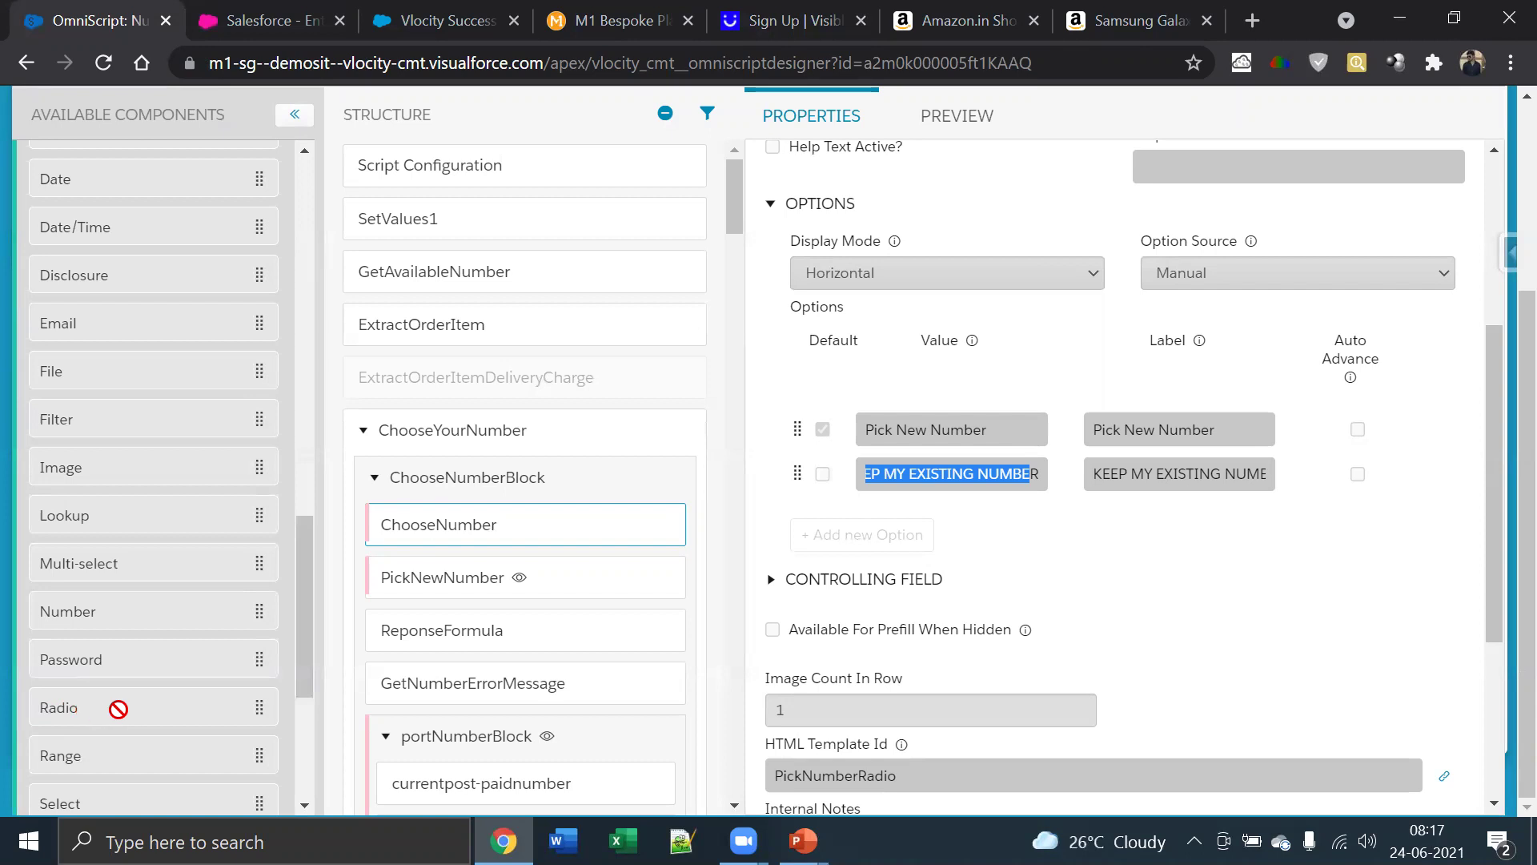
{"action": "scroll", "coordinate": [114, 322], "scroll_direction": "up", "scroll_amount": 2}
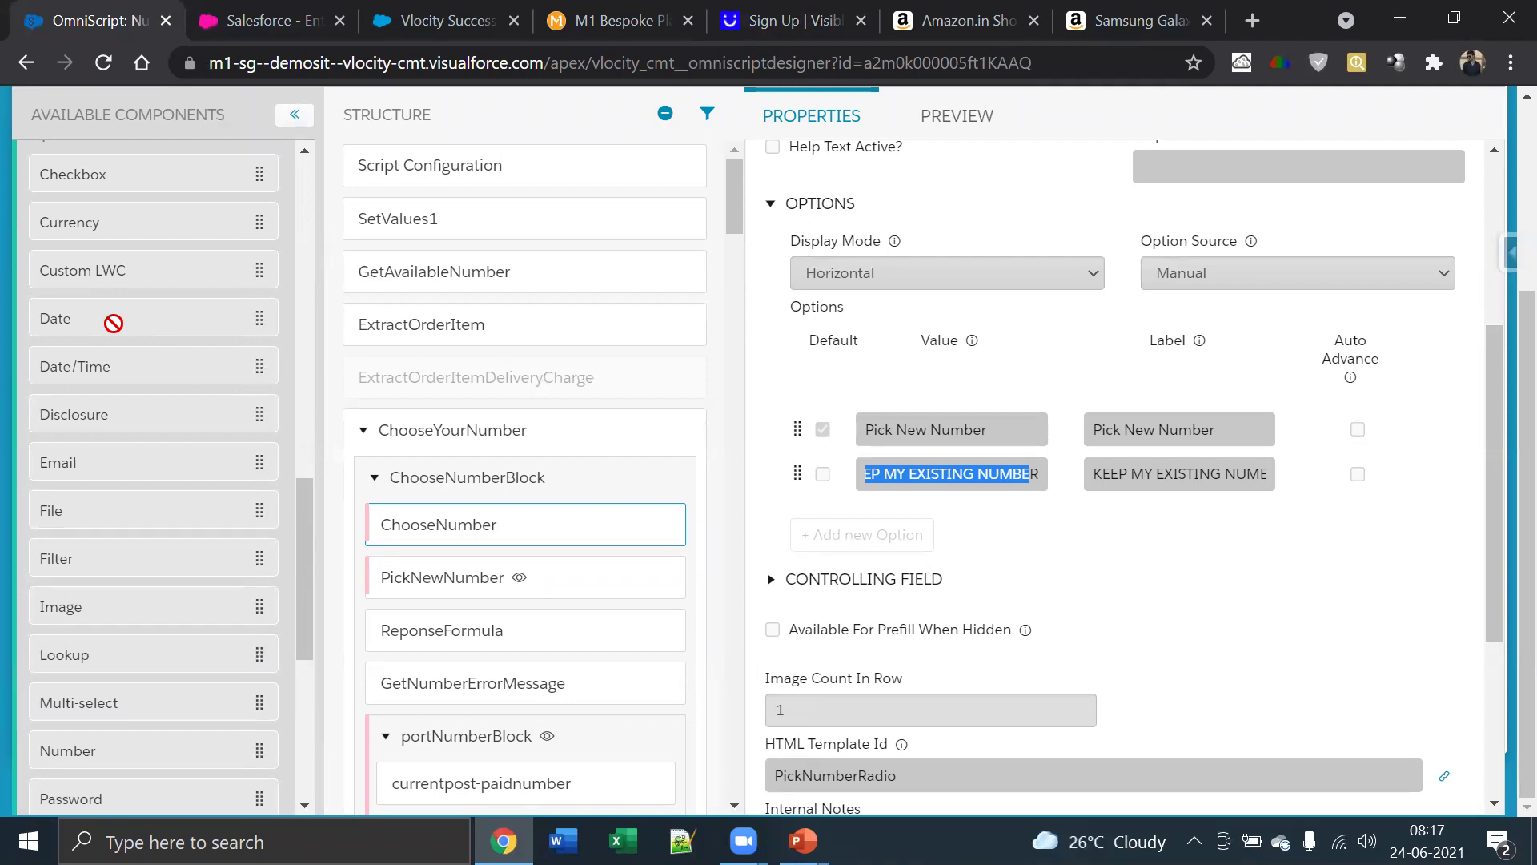
{"action": "scroll", "coordinate": [114, 323], "scroll_direction": "up", "scroll_amount": 3}
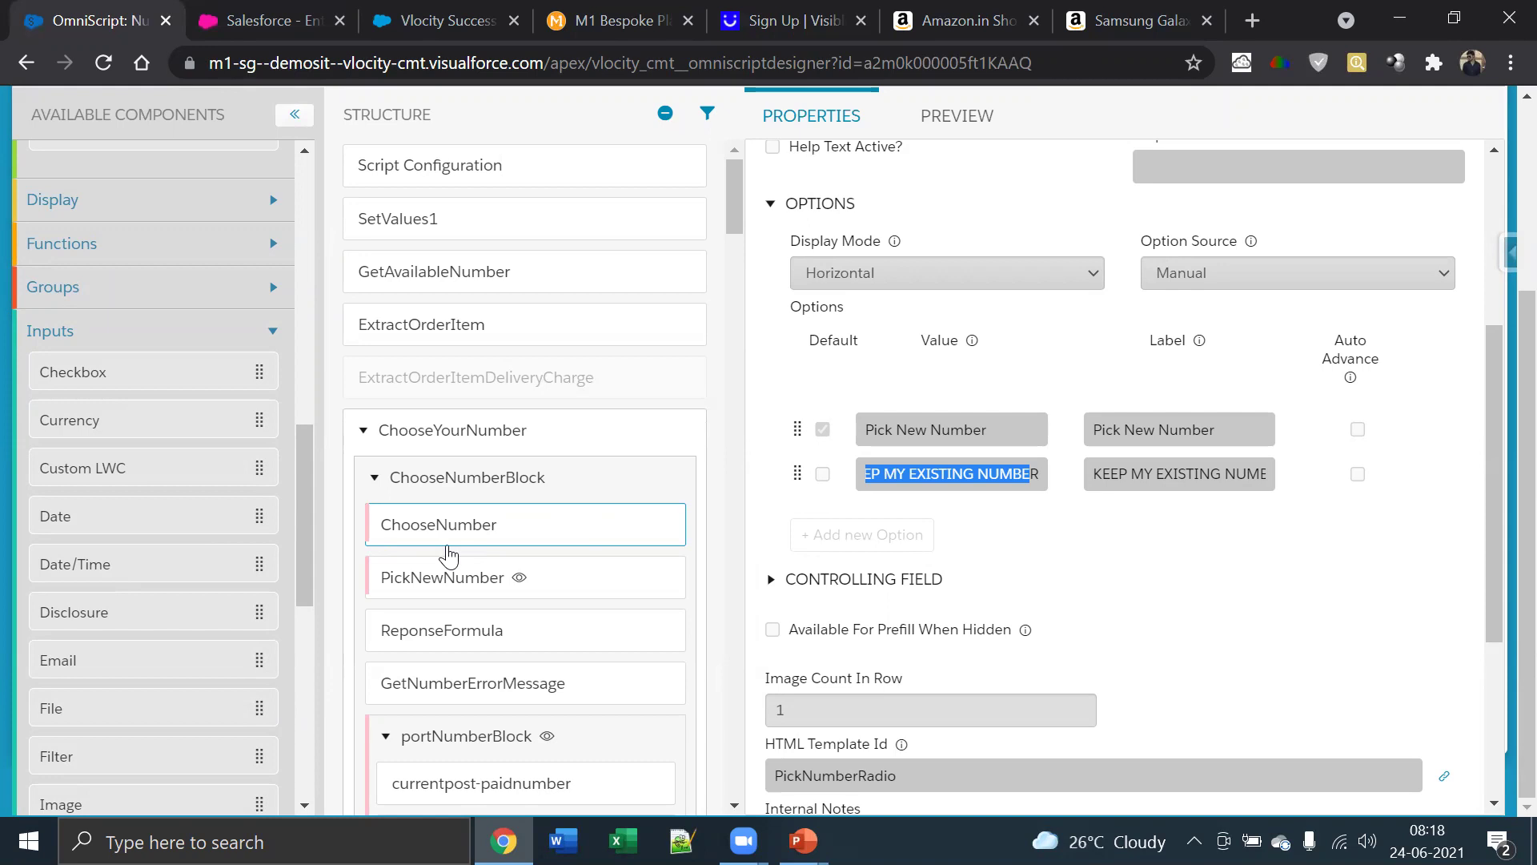
Preview the Choose Your Number step, then compare it with M1's twelve-free-numbers selection page
{"action": "scroll", "coordinate": [449, 553], "scroll_direction": "down", "scroll_amount": 12}
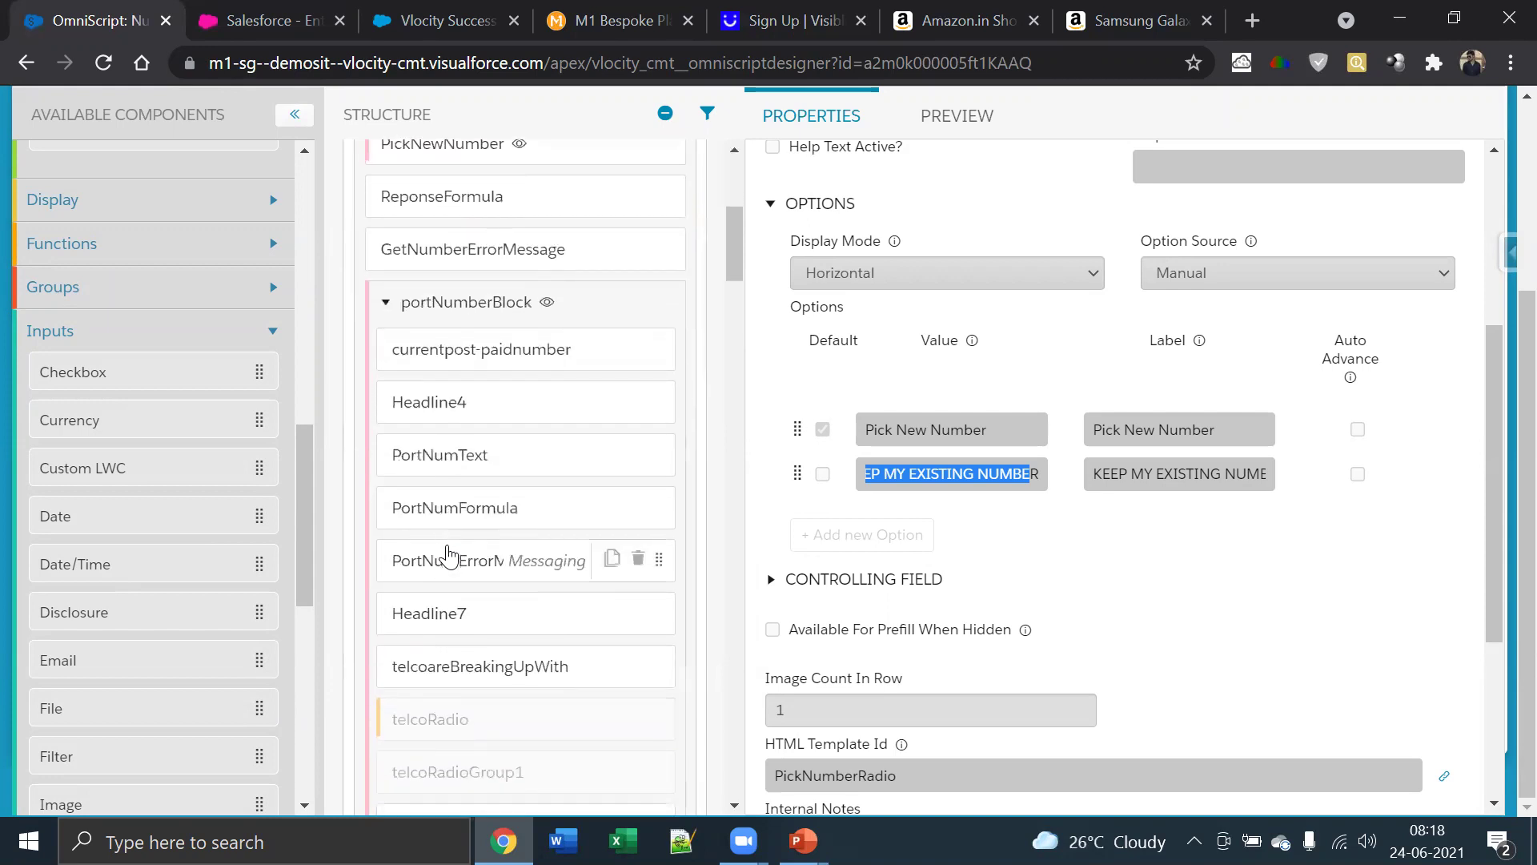
{"action": "scroll", "coordinate": [449, 553], "scroll_direction": "down", "scroll_amount": 3}
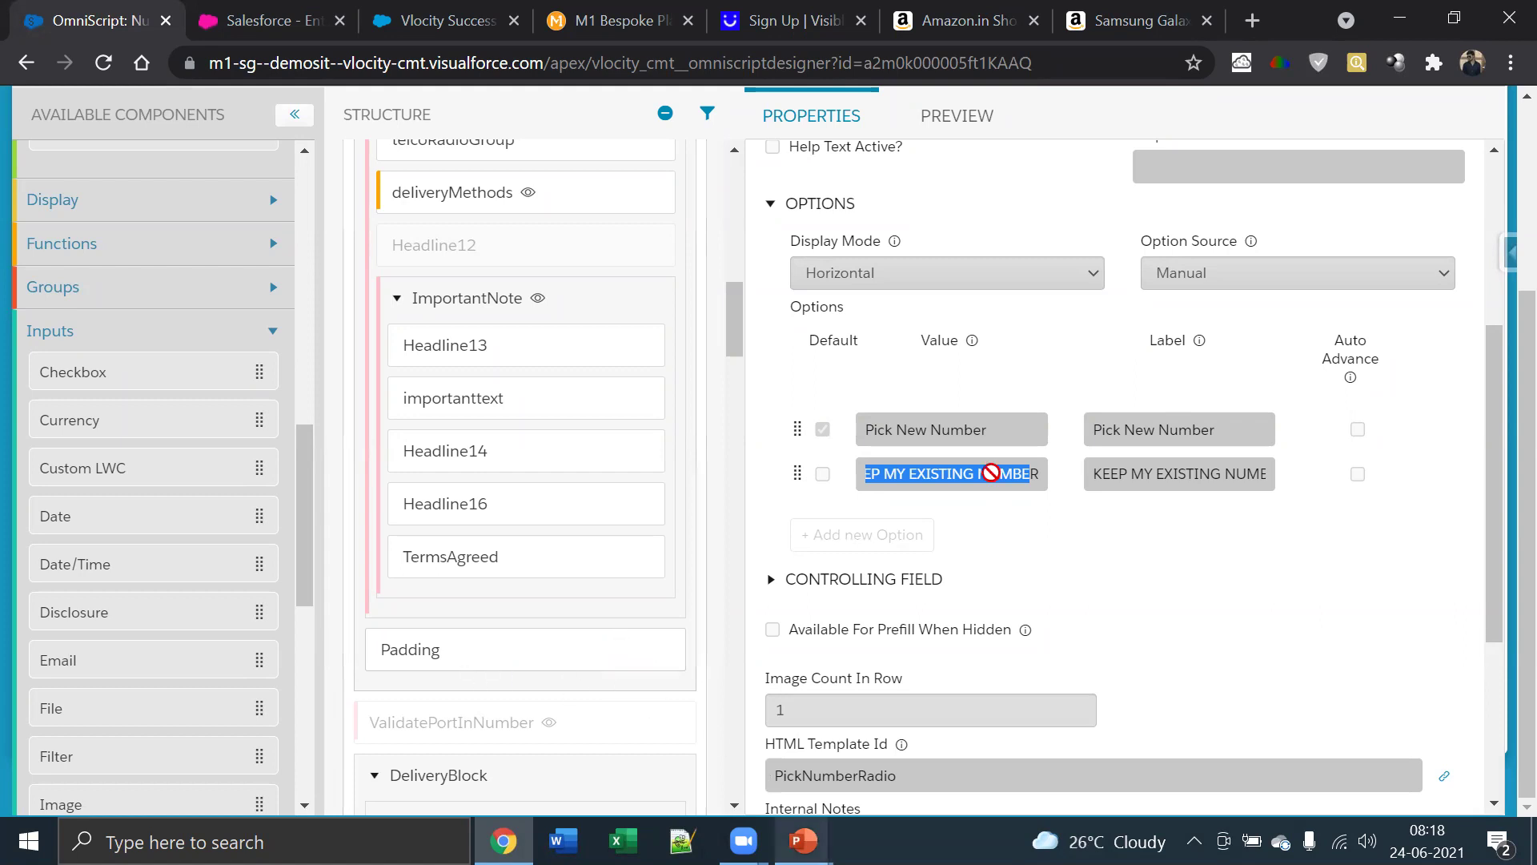
{"action": "left_click", "coordinate": [959, 115]}
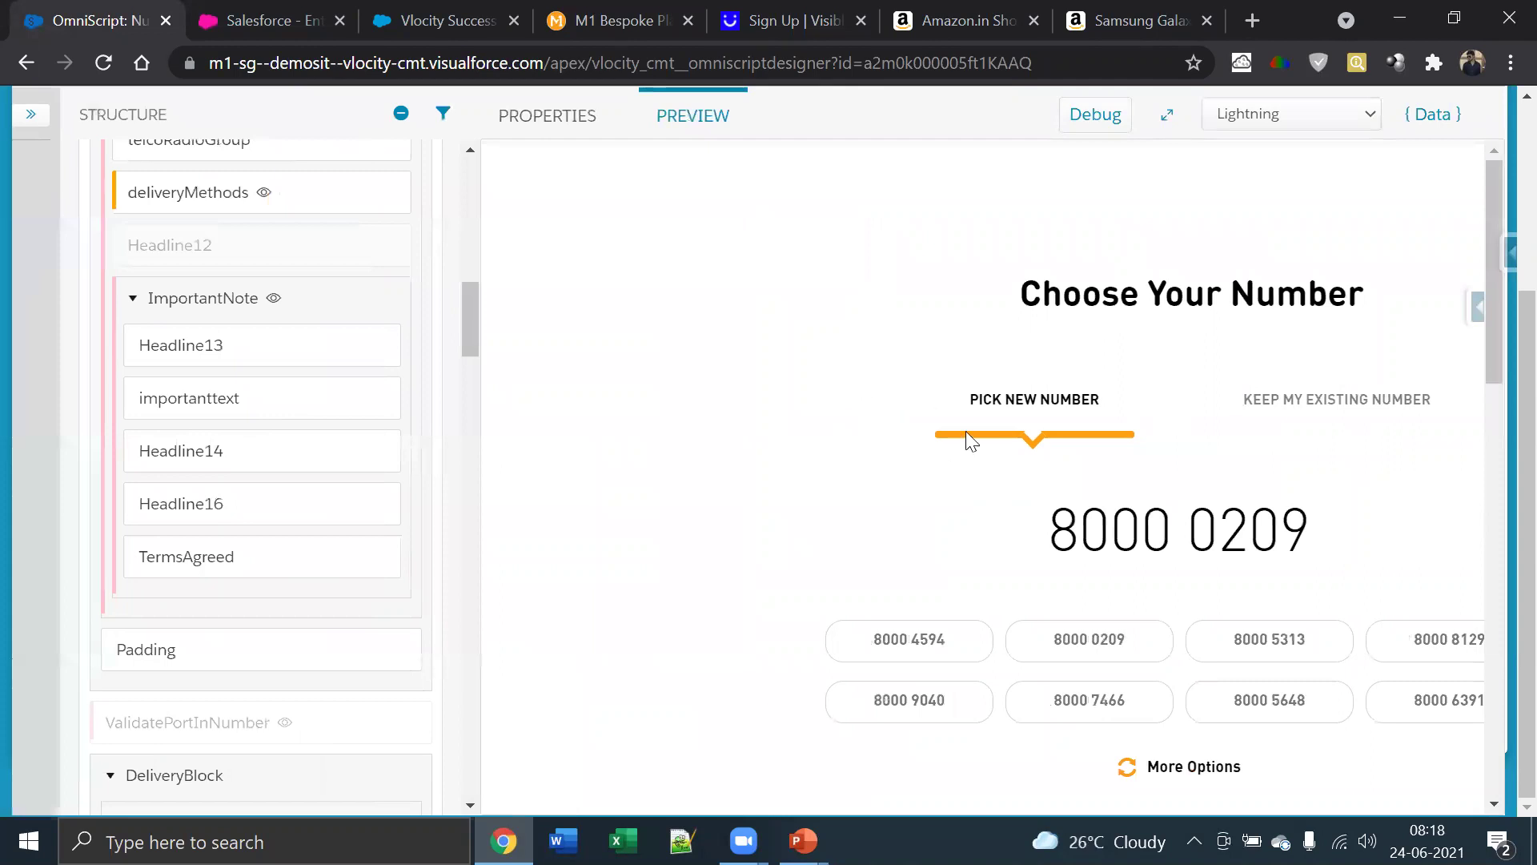
{"action": "left_click", "coordinate": [594, 26]}
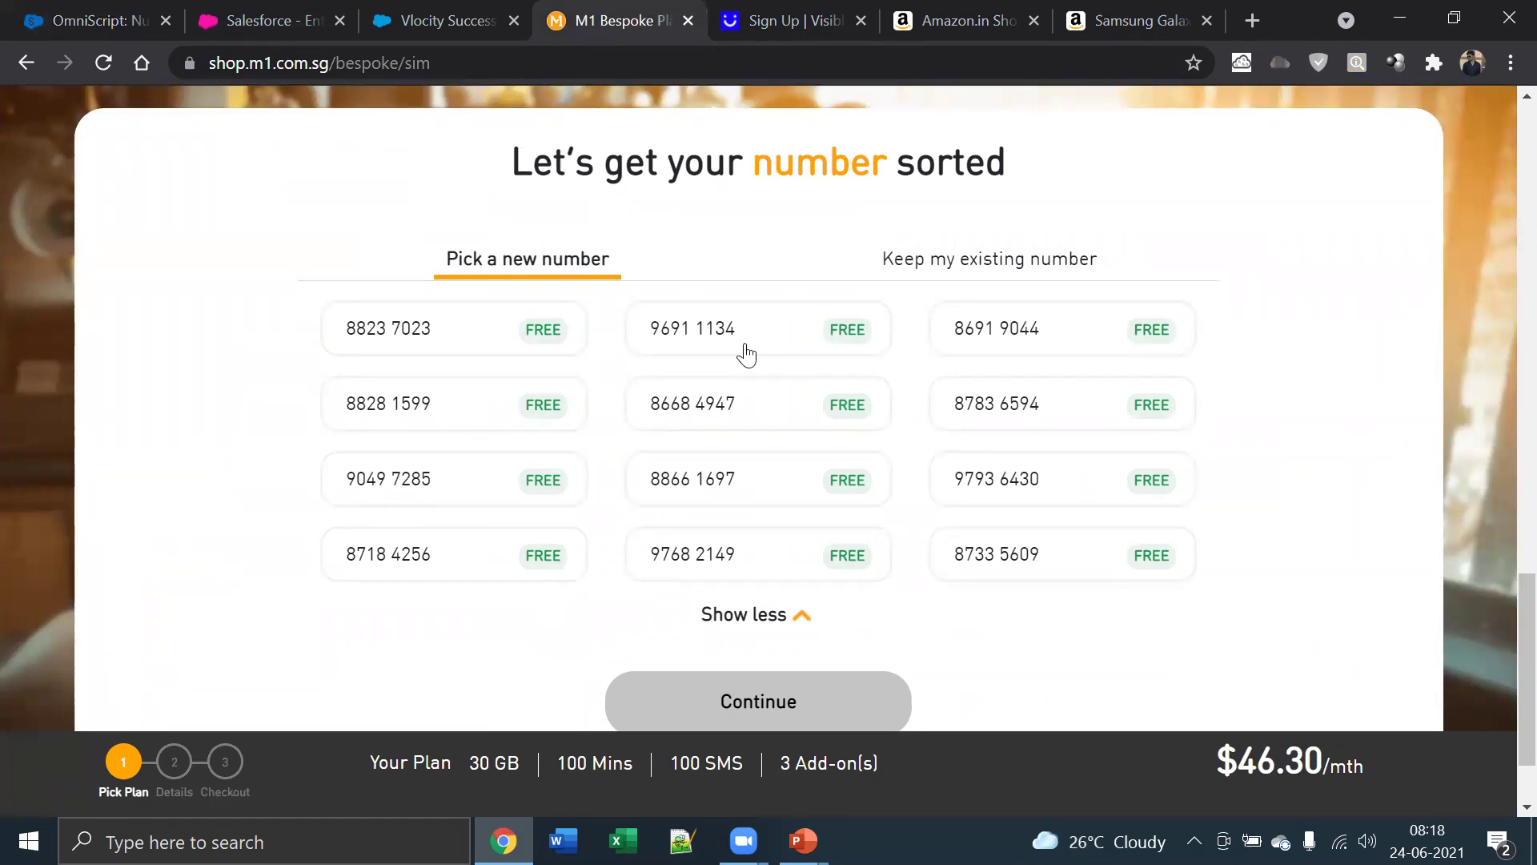
Glance over the Amazon.in cart, return to the M1 page, and launch the Vlocity Components slide show
{"action": "left_click", "coordinate": [928, 26]}
{"action": "scroll", "coordinate": [742, 422], "scroll_direction": "up", "scroll_amount": 8}
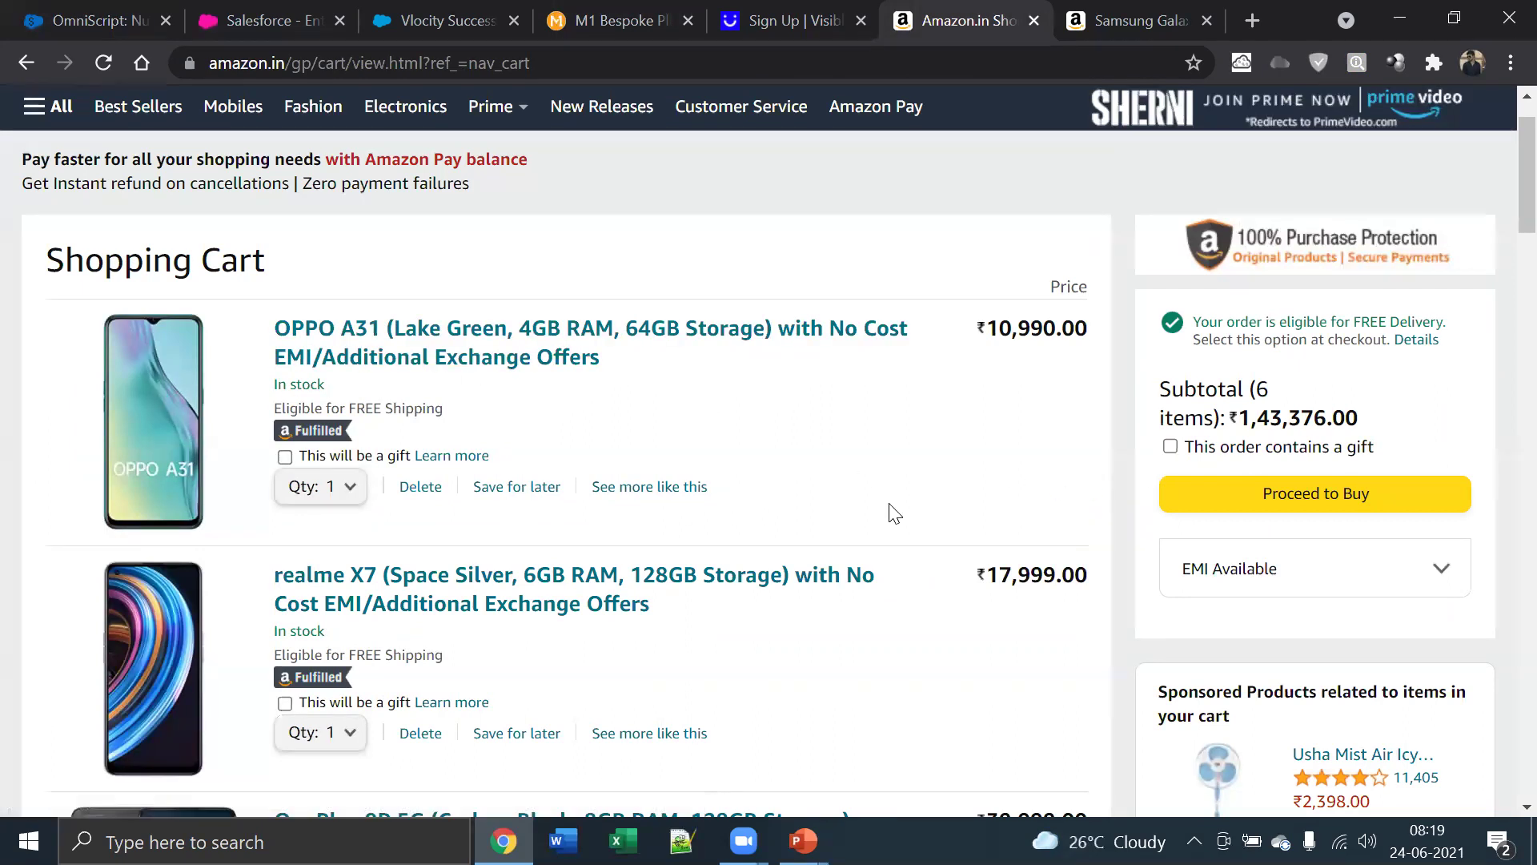
{"action": "scroll", "coordinate": [894, 513], "scroll_direction": "down", "scroll_amount": 3}
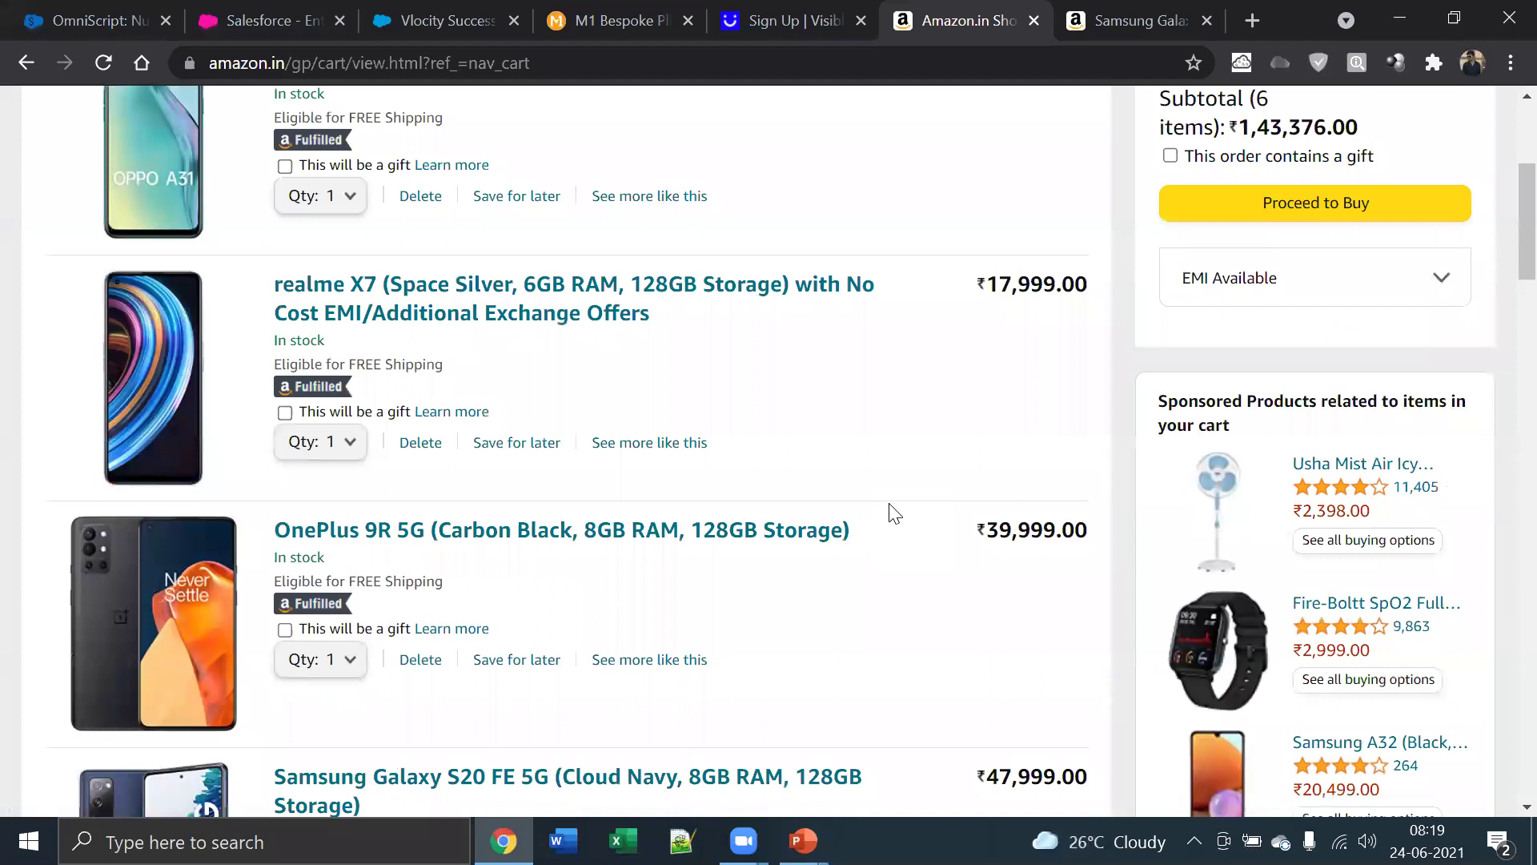
{"action": "left_click", "coordinate": [661, 26]}
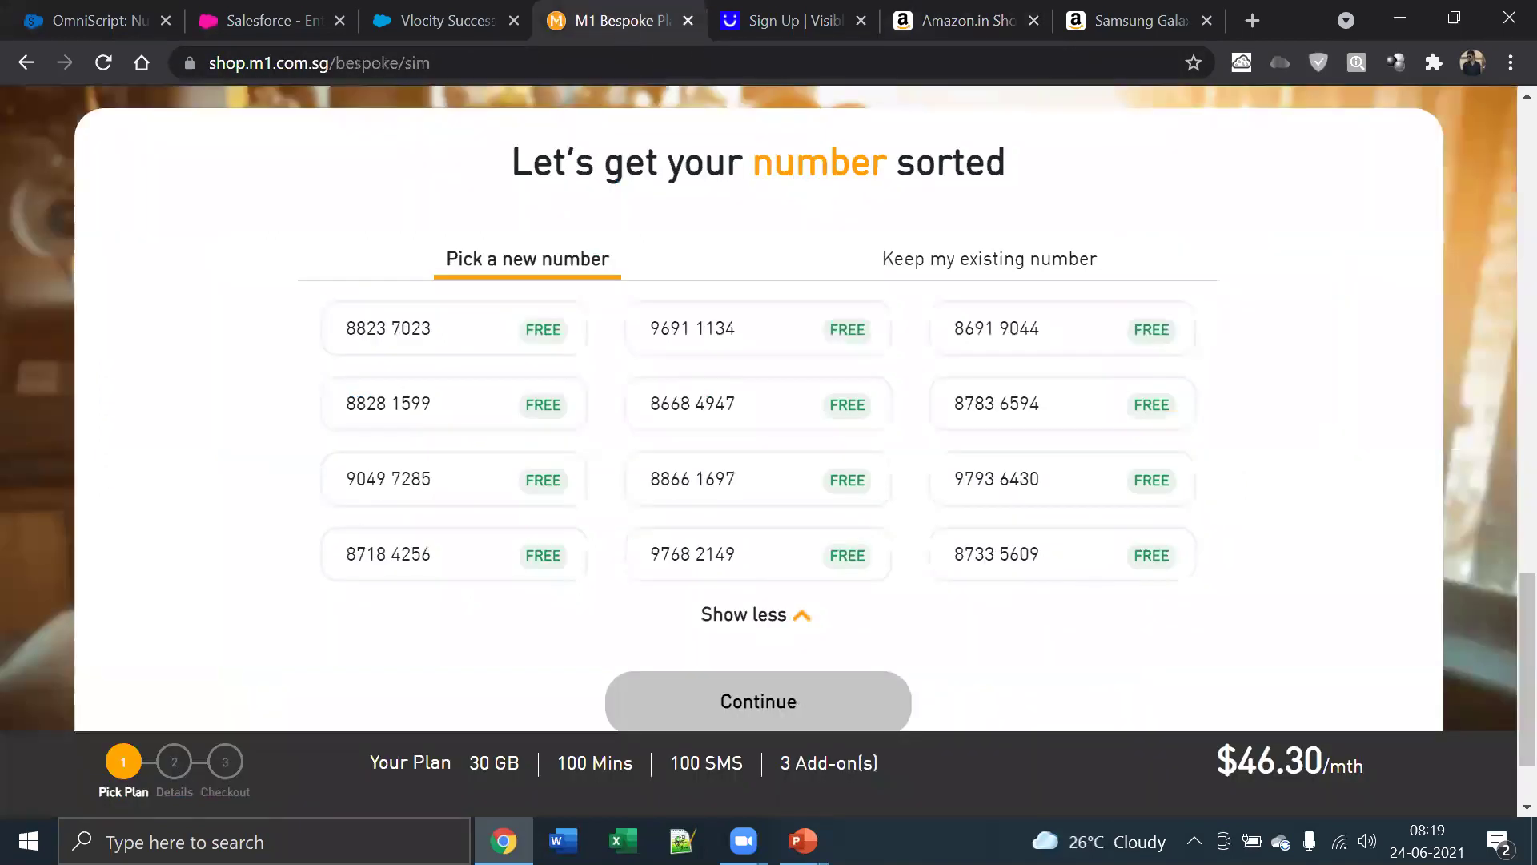
{"action": "left_click", "coordinate": [898, 767]}
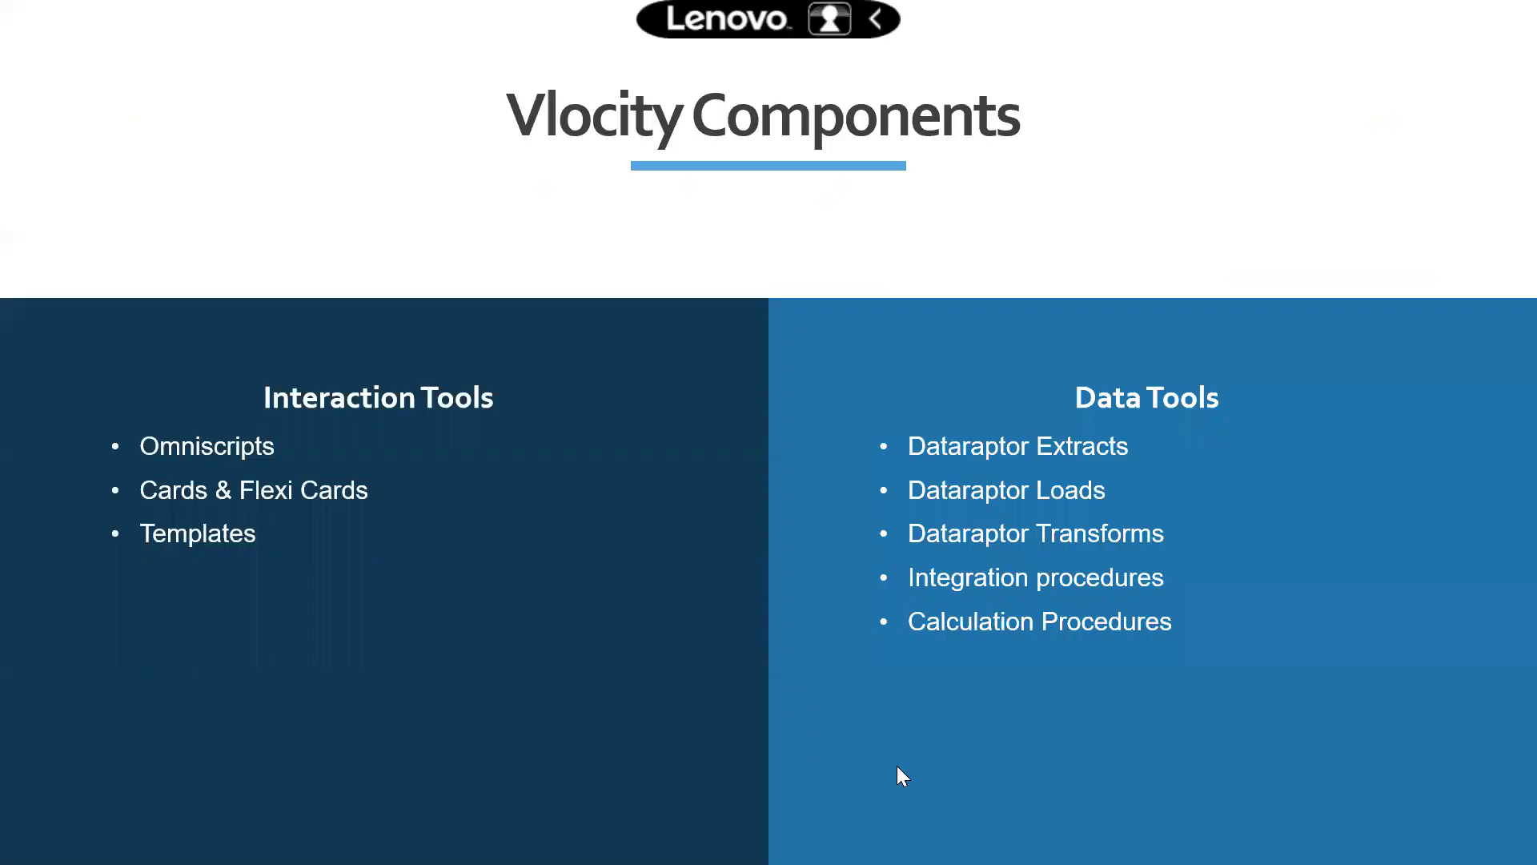
Advance the slide show to the Omniscripts slide, then switch back to the M1 page in Chrome
{"action": "left_click", "coordinate": [825, 416]}
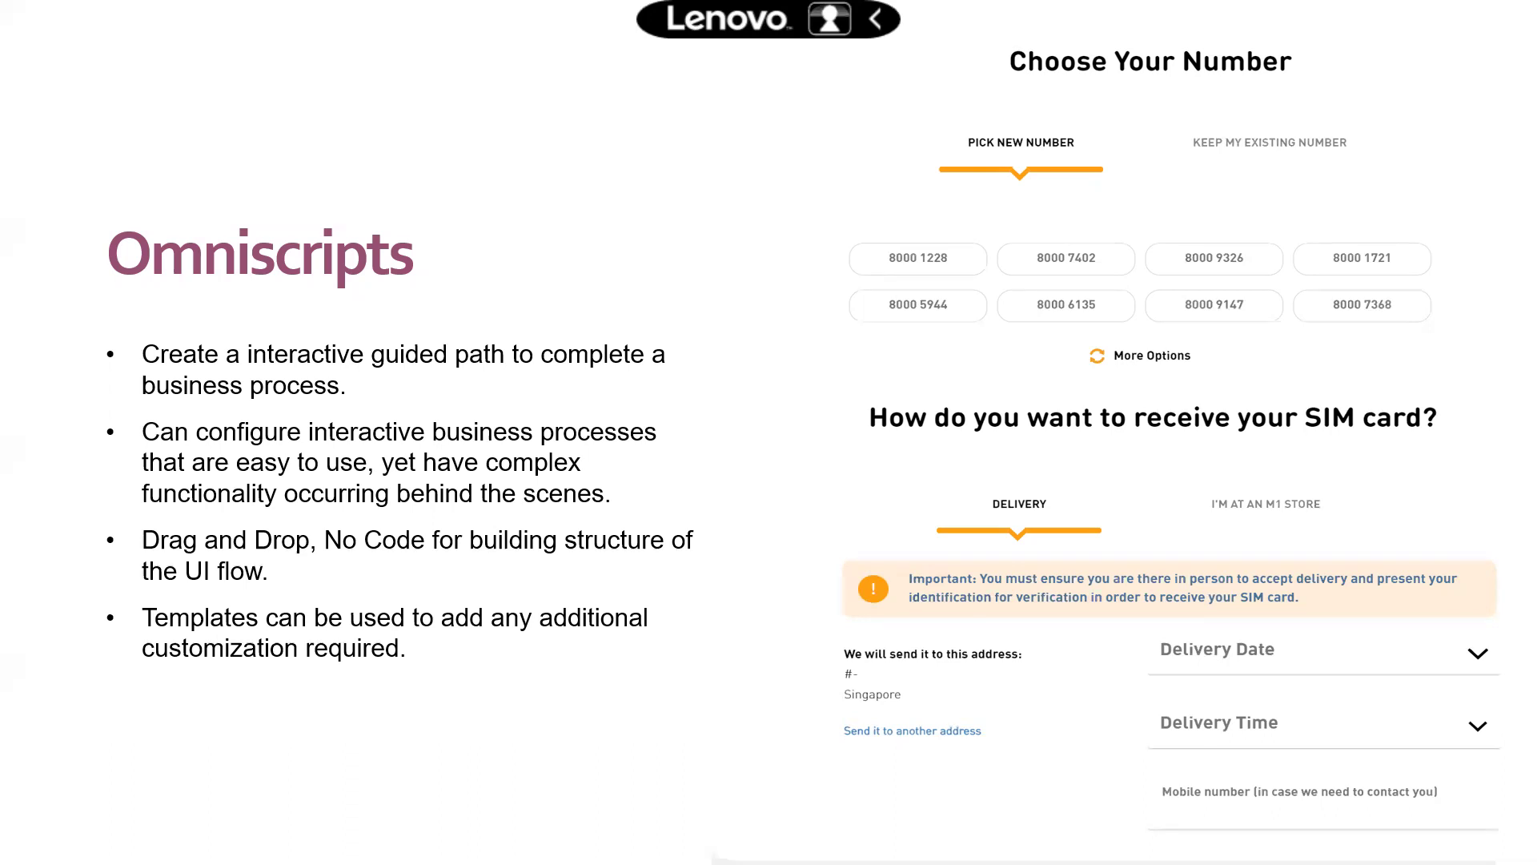
{"action": "key", "text": "alt+Tab"}
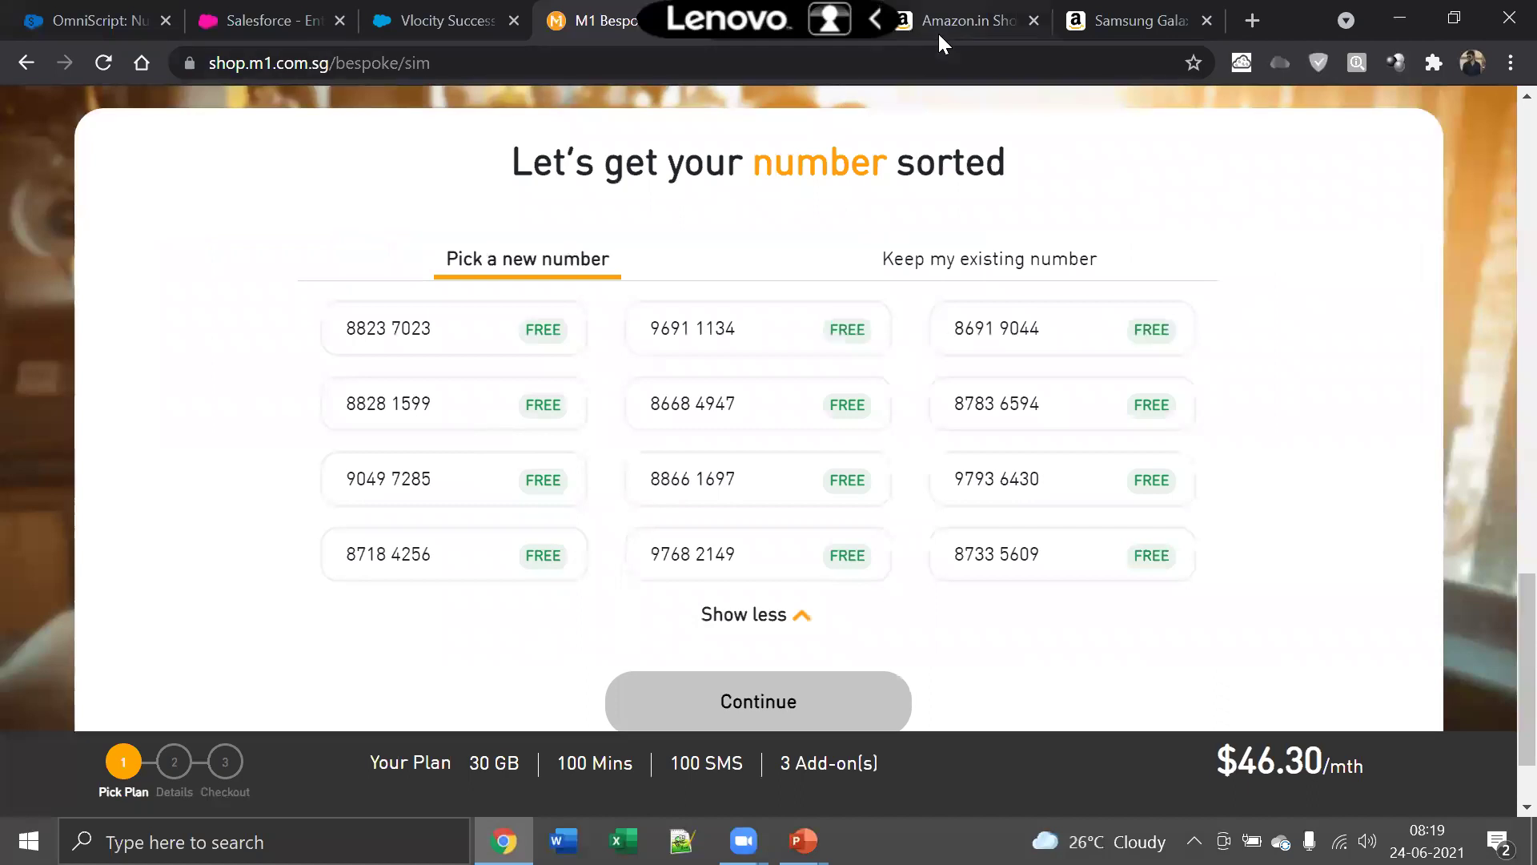
Scroll through the six-item Amazon.in cart, briefly checking the Omniscripts slide in between
{"action": "left_click", "coordinate": [943, 24]}
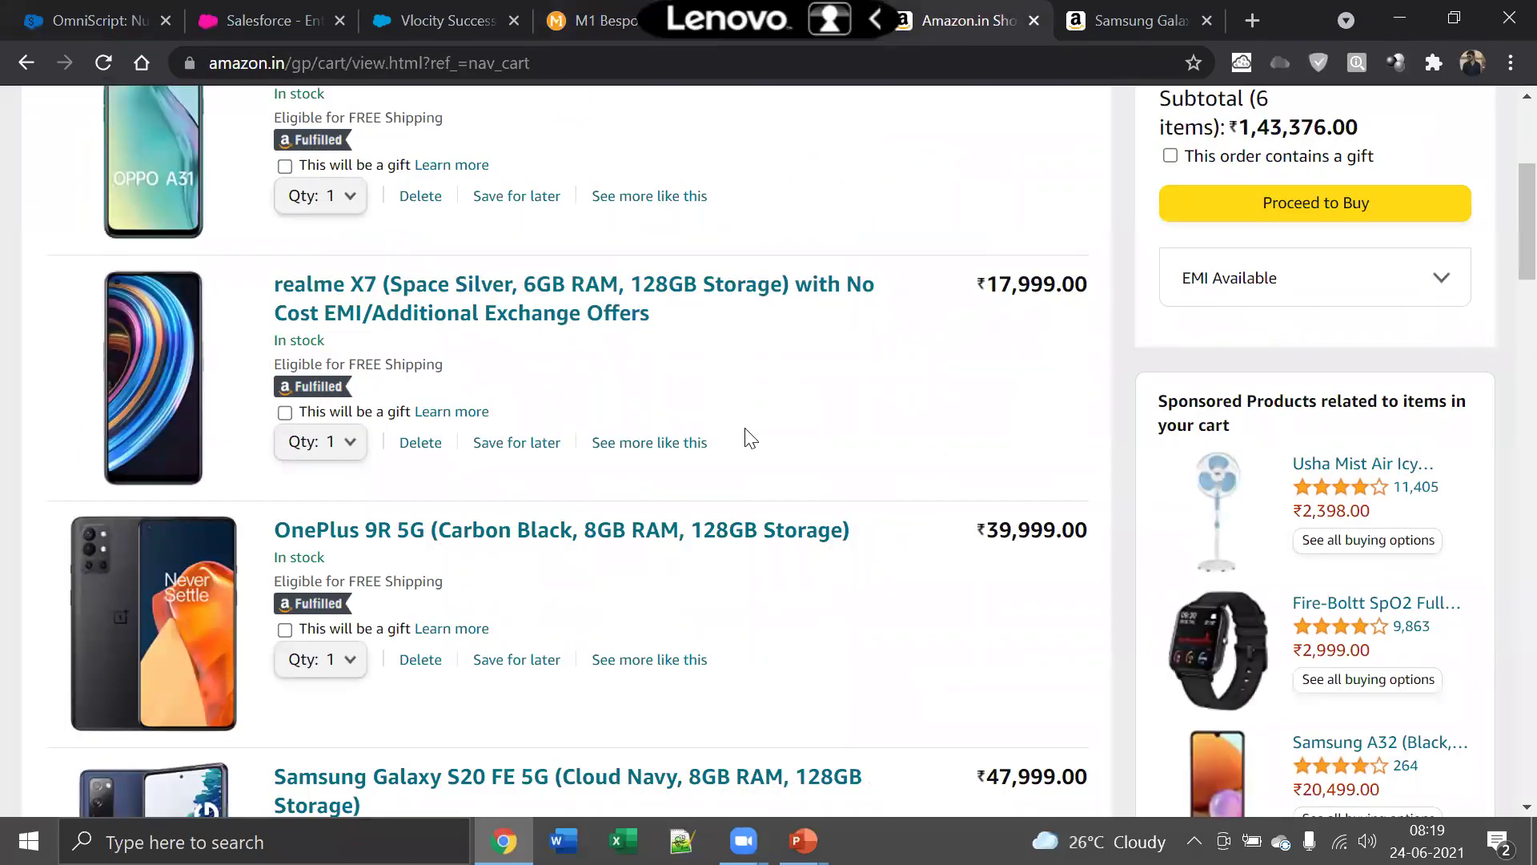
{"action": "scroll", "coordinate": [750, 438], "scroll_direction": "up", "scroll_amount": 5}
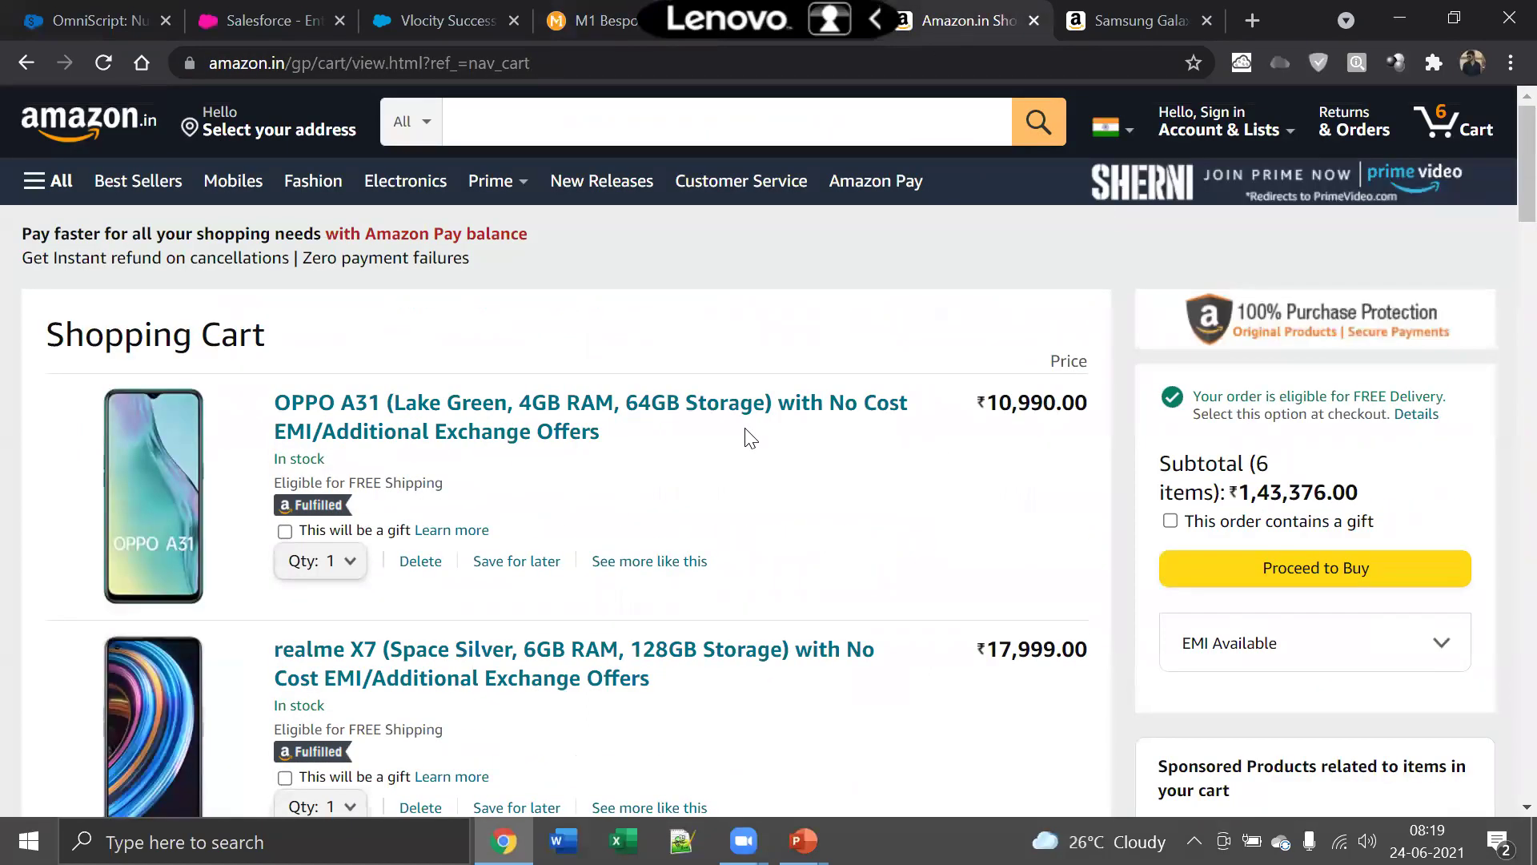
{"action": "scroll", "coordinate": [747, 431], "scroll_direction": "down", "scroll_amount": 3}
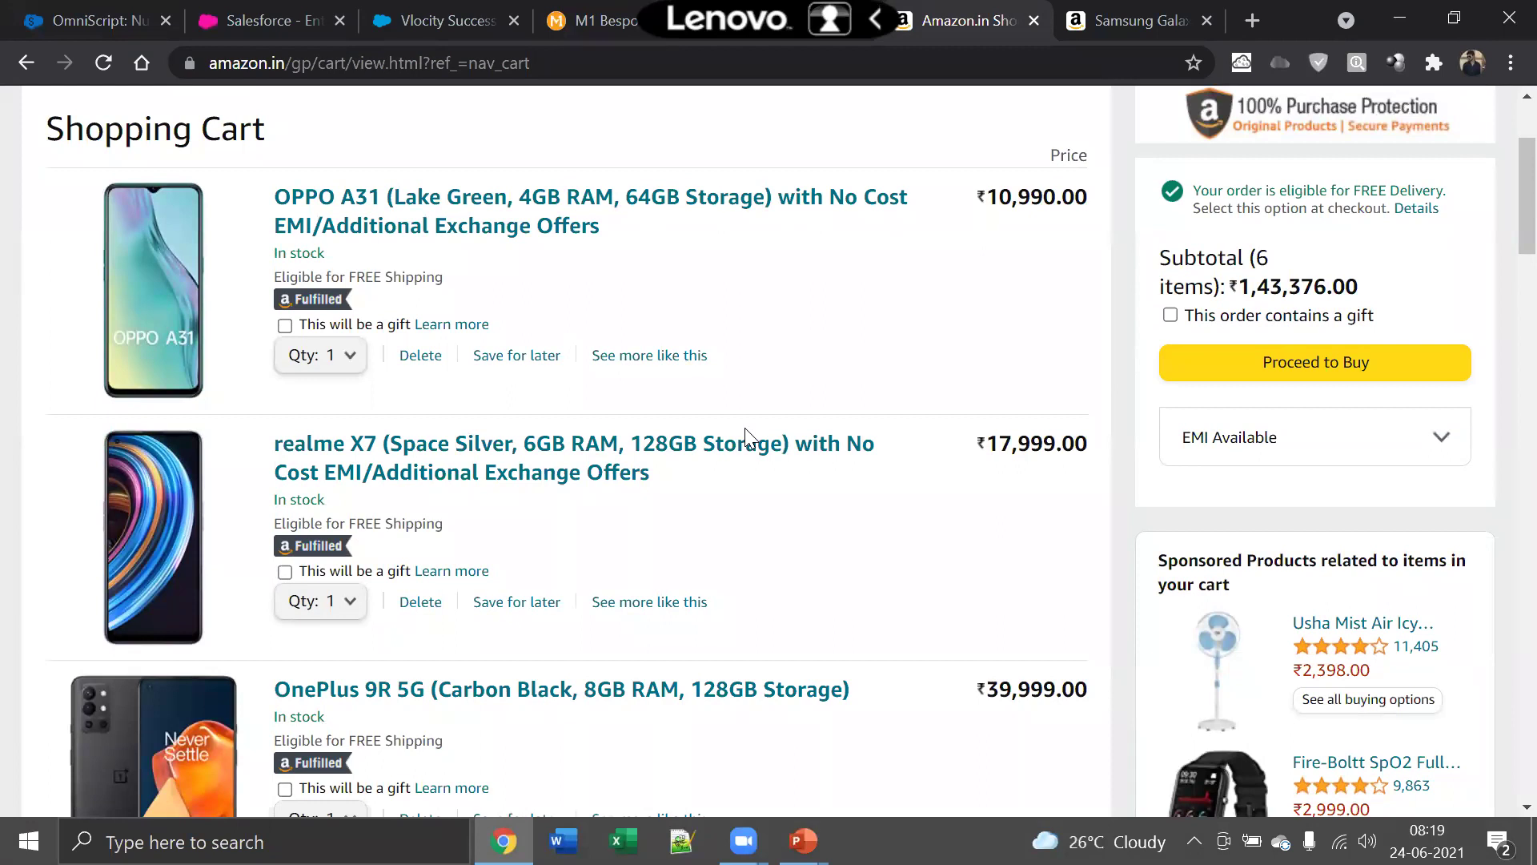
{"action": "scroll", "coordinate": [13, 165], "scroll_direction": "up", "scroll_amount": 3}
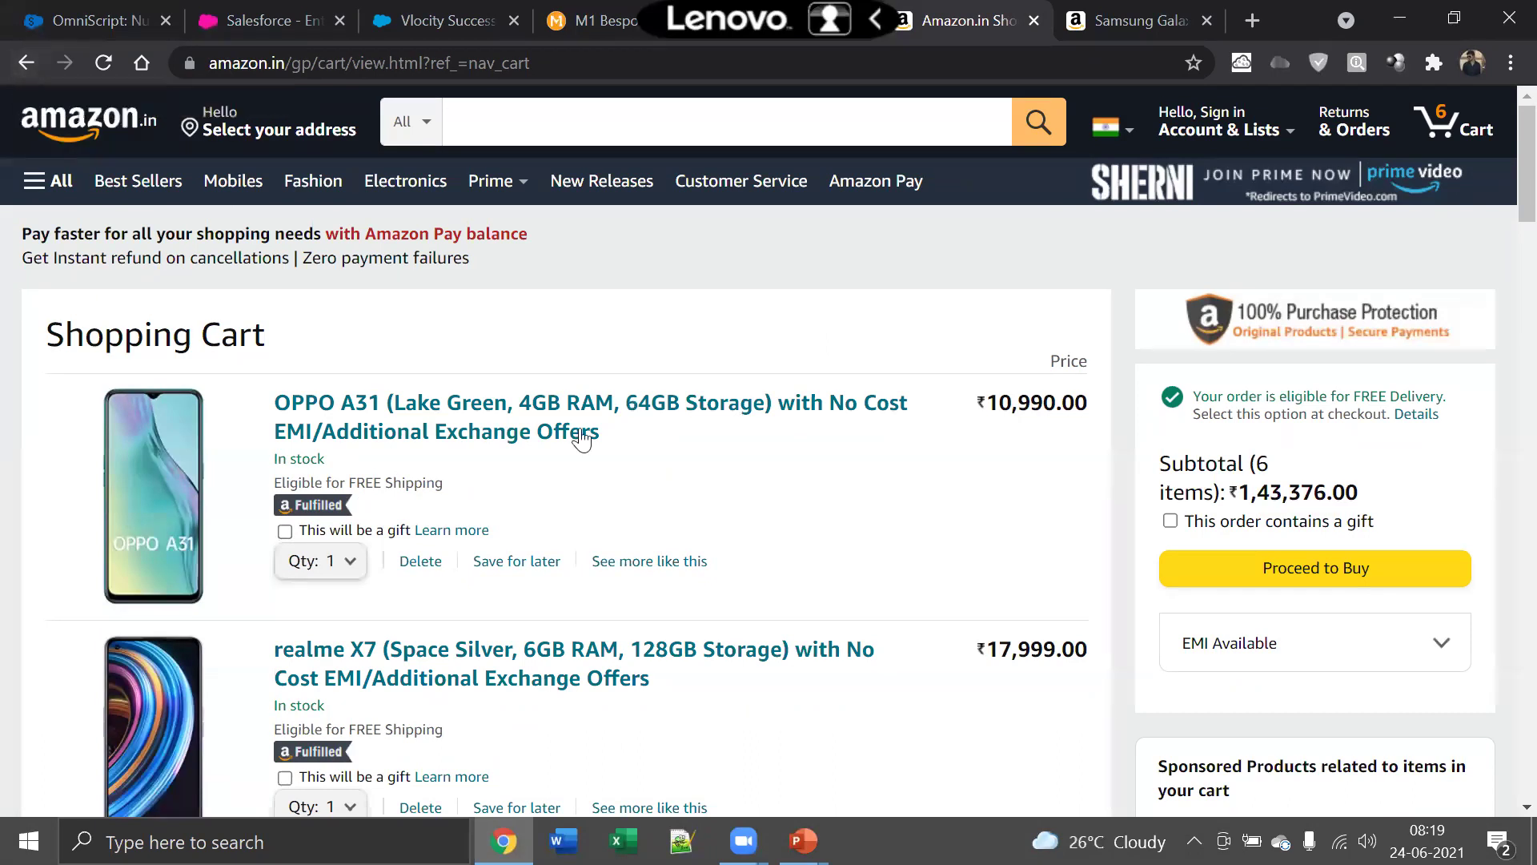
{"action": "scroll", "coordinate": [583, 453], "scroll_direction": "down", "scroll_amount": 3}
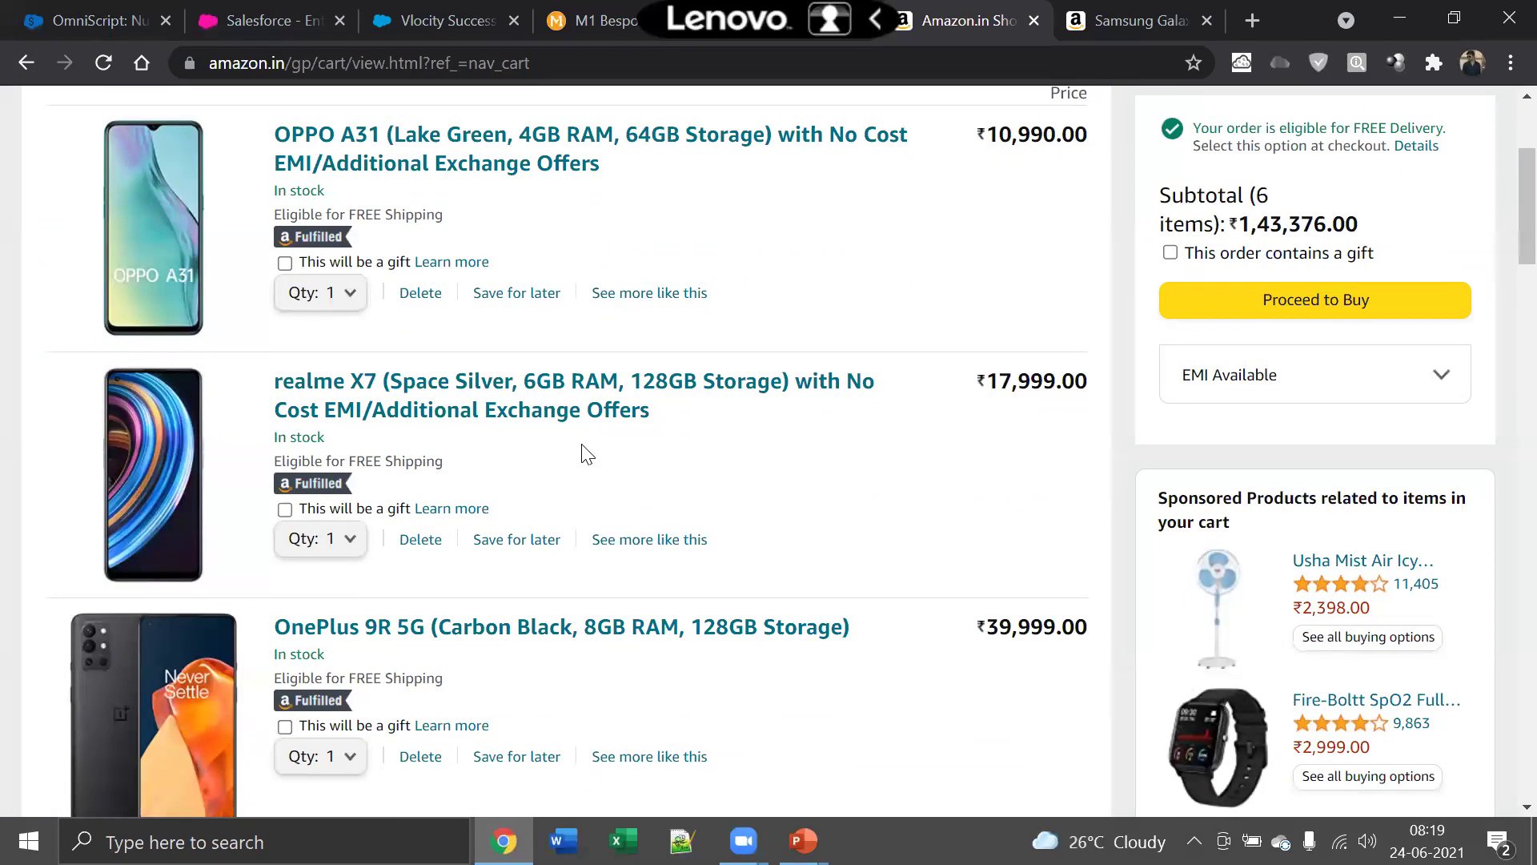
{"action": "key", "text": "alt+Tab"}
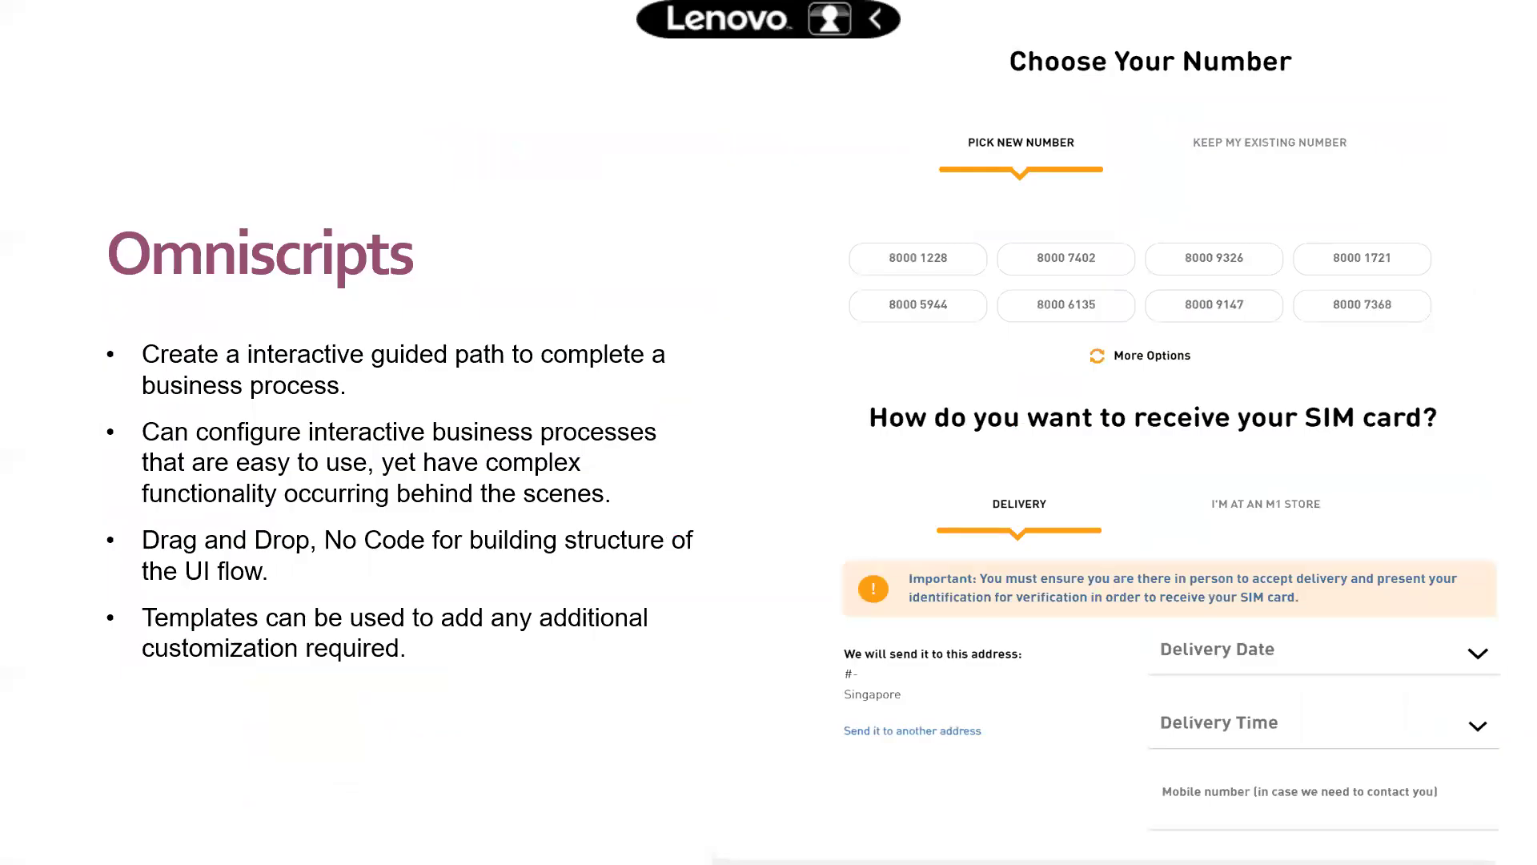
{"action": "key", "text": "alt+Tab"}
Browse Amazon's mobile phones category page
{"action": "scroll", "coordinate": [817, 440], "scroll_direction": "up", "scroll_amount": 3}
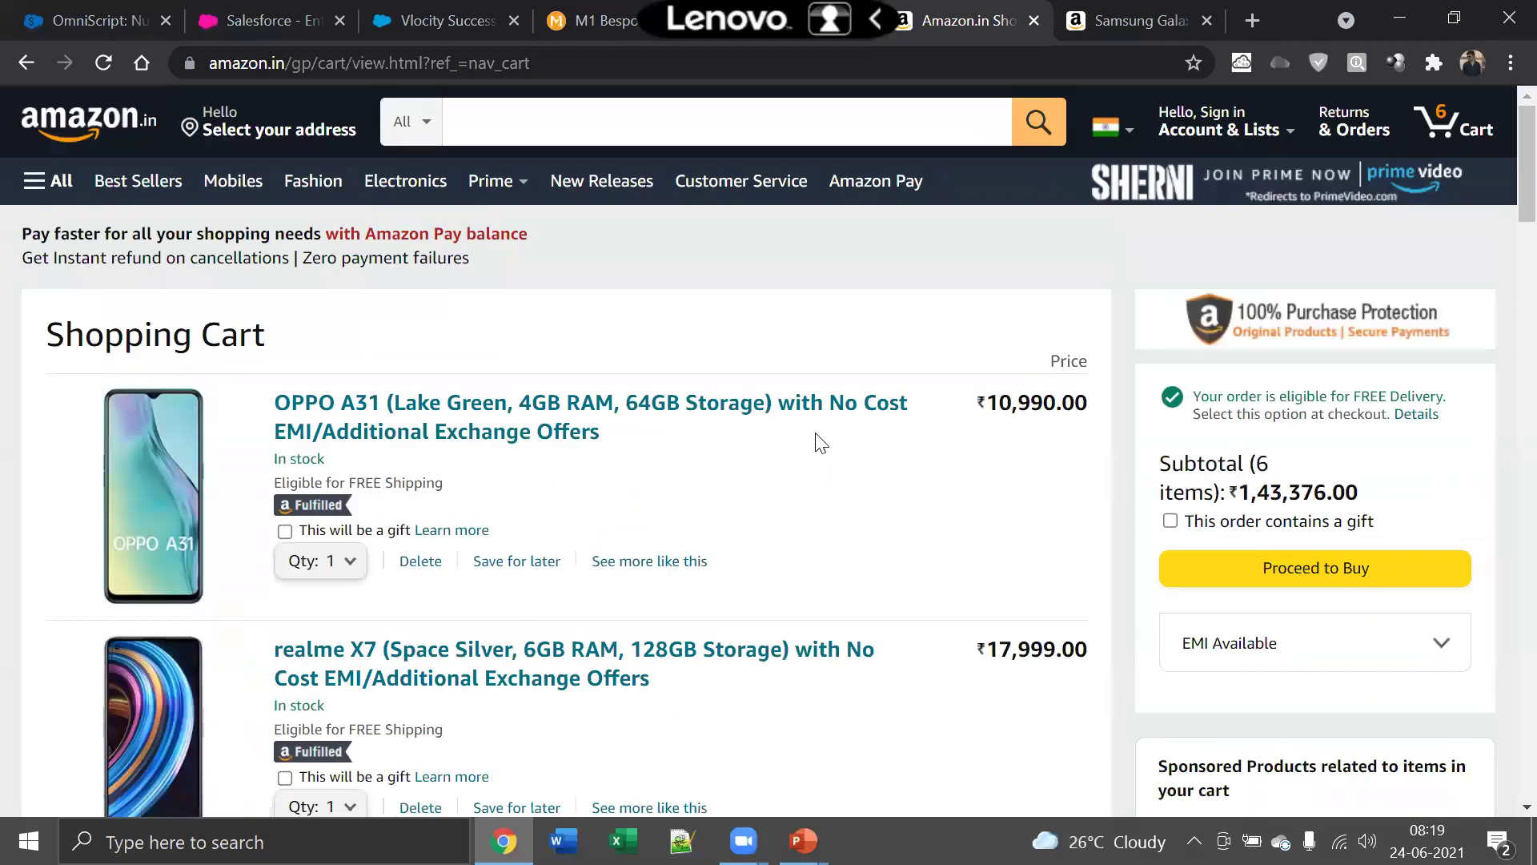
{"action": "scroll", "coordinate": [821, 442], "scroll_direction": "down", "scroll_amount": 1}
{"action": "left_click", "coordinate": [232, 136]}
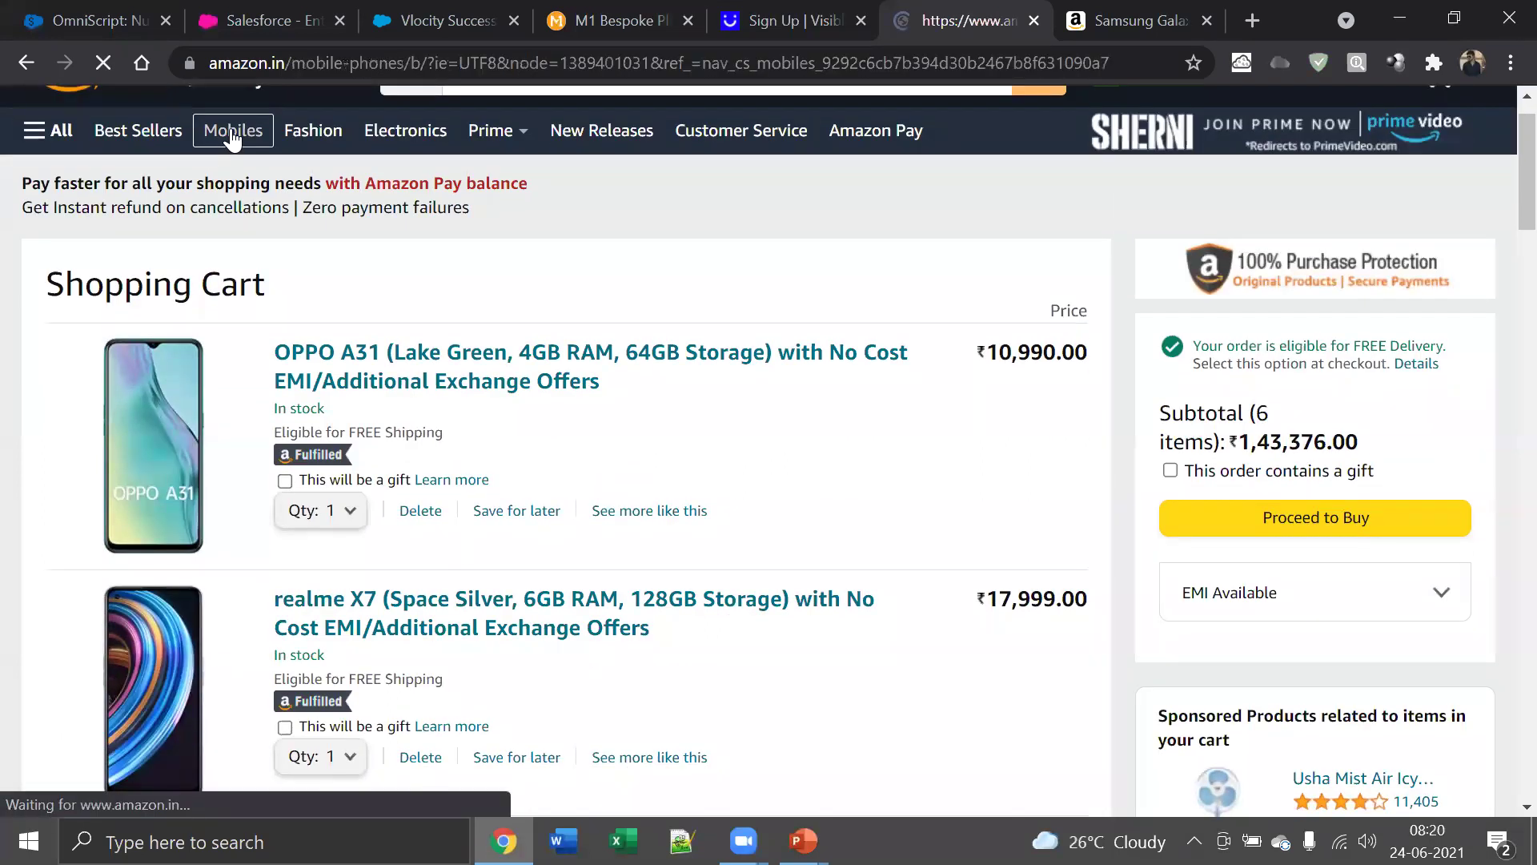
{"action": "scroll", "coordinate": [675, 723], "scroll_direction": "down", "scroll_amount": 12}
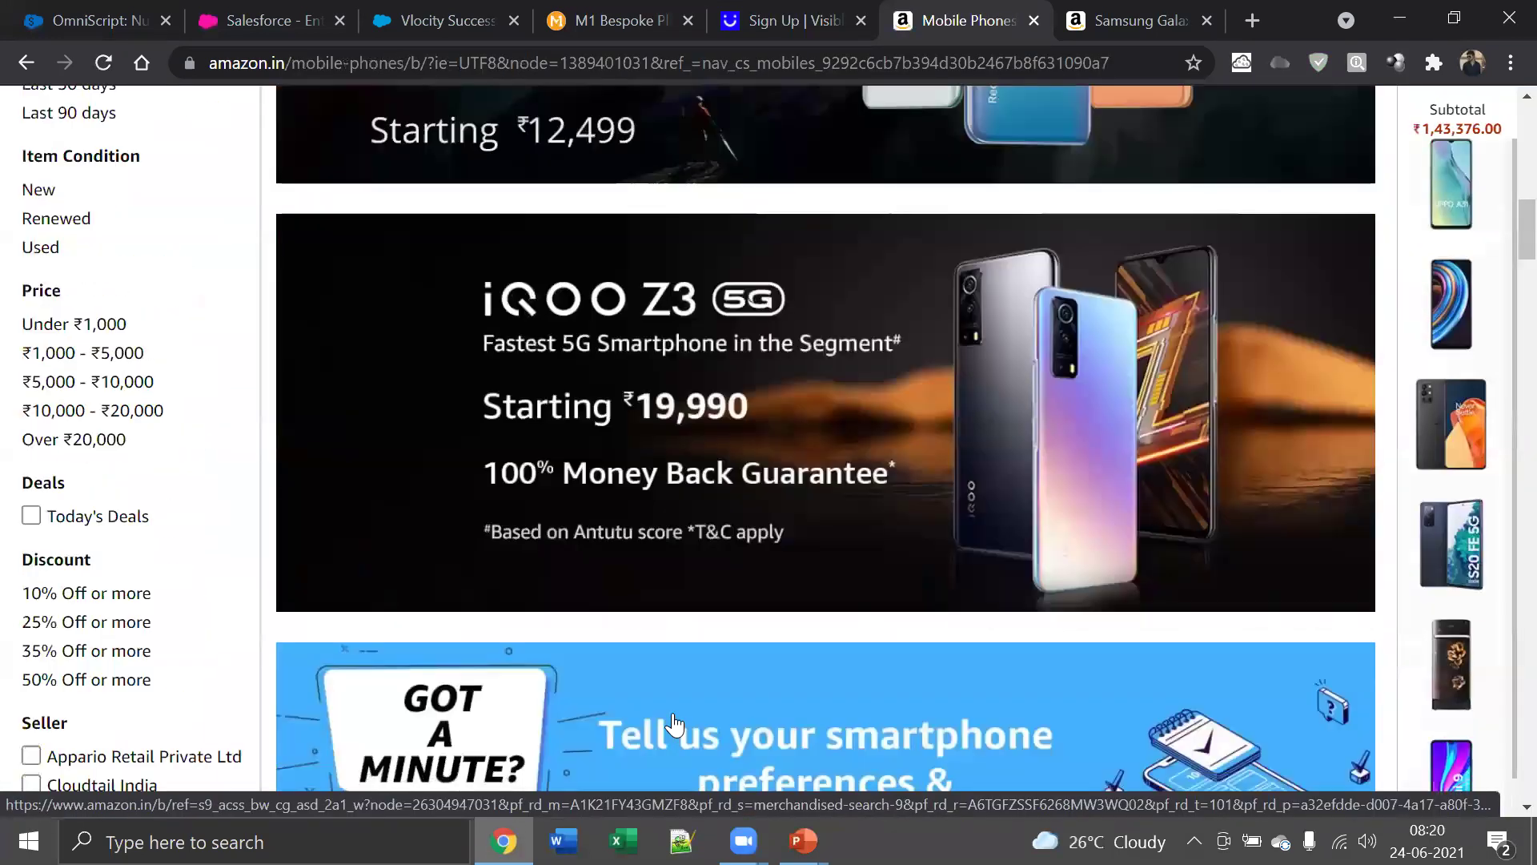
{"action": "scroll", "coordinate": [672, 723], "scroll_direction": "down", "scroll_amount": 15}
{"action": "scroll", "coordinate": [631, 669], "scroll_direction": "down", "scroll_amount": 10}
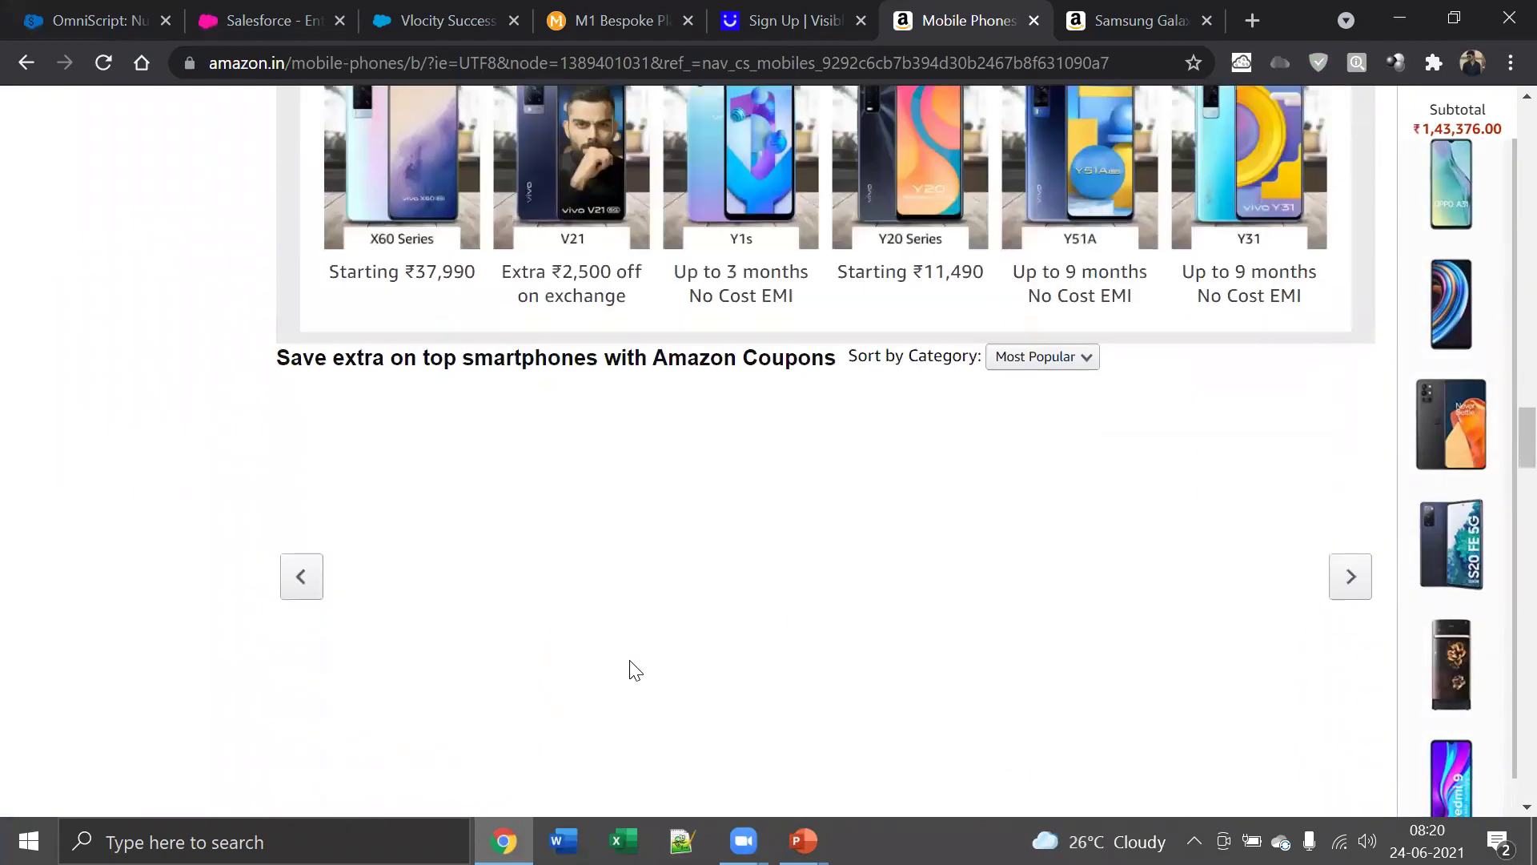
{"action": "scroll", "coordinate": [628, 669], "scroll_direction": "up", "scroll_amount": 20}
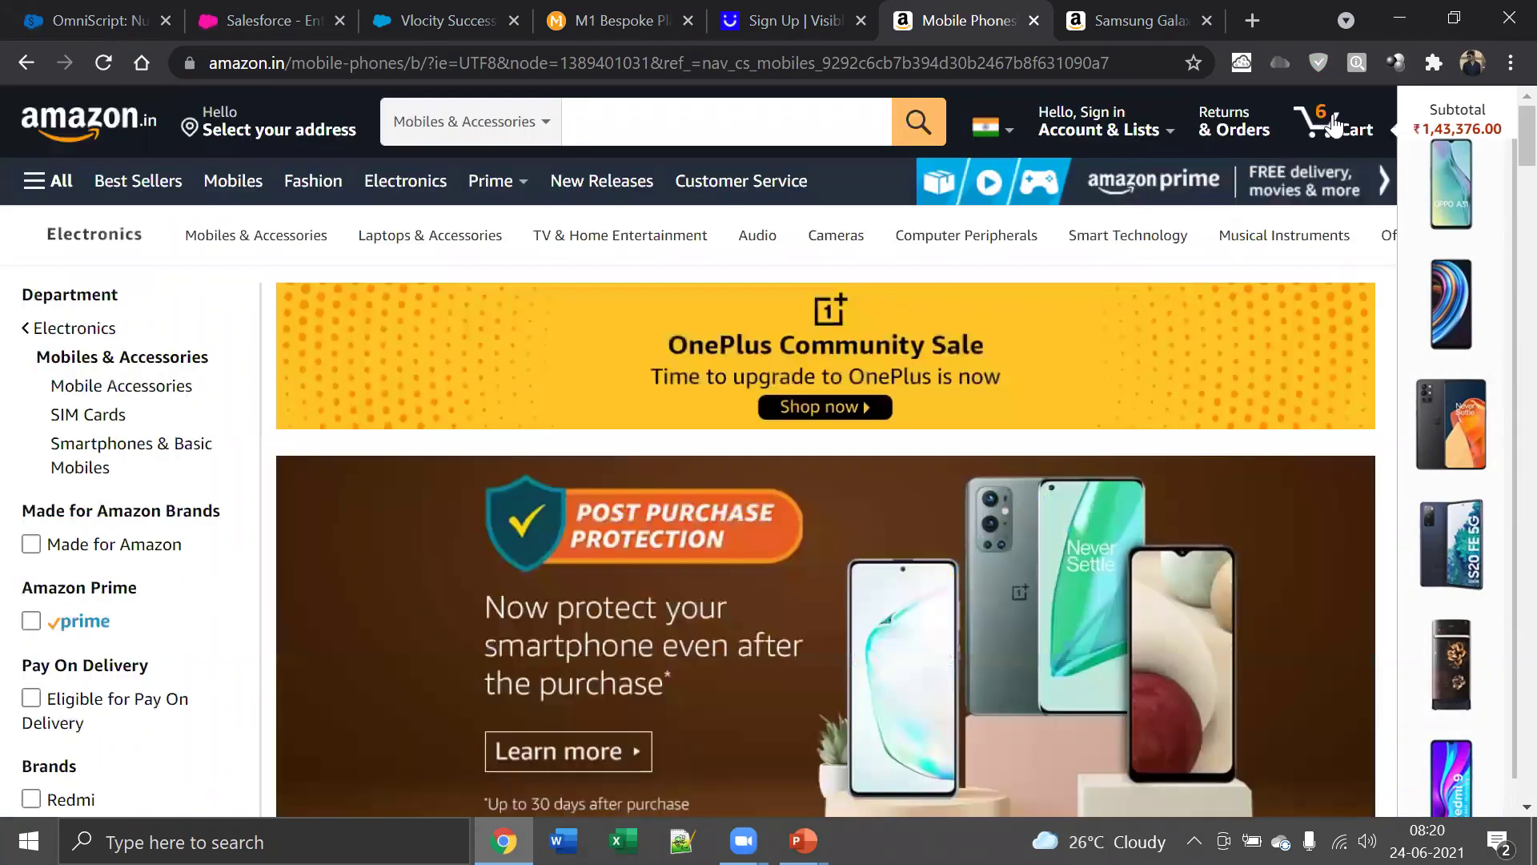
Return to the Amazon shopping cart and scroll back up to its top
{"action": "left_click", "coordinate": [1319, 120]}
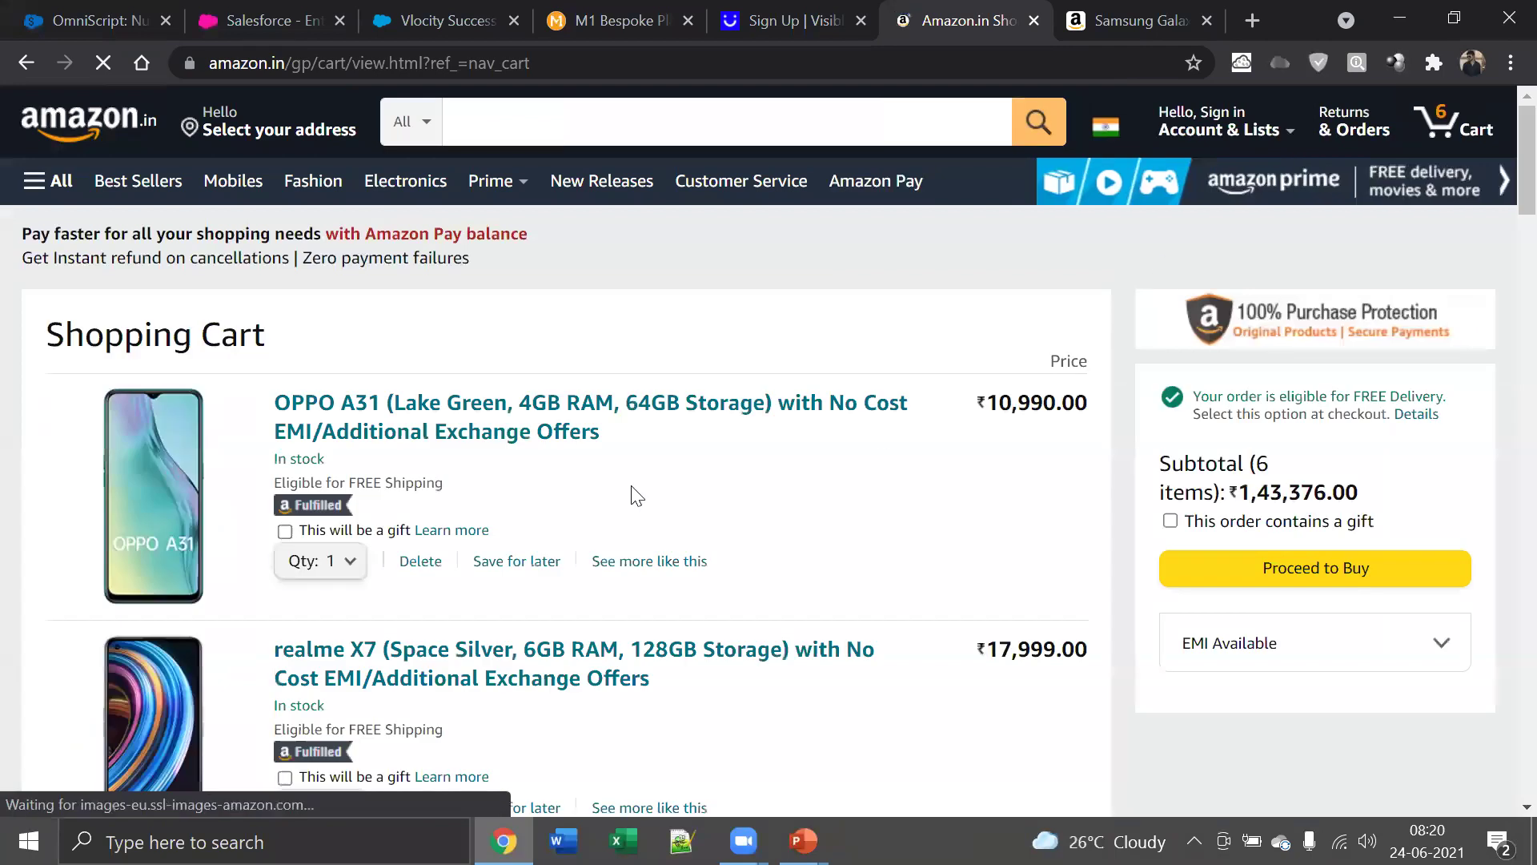
{"action": "scroll", "coordinate": [519, 498], "scroll_direction": "down", "scroll_amount": 3}
{"action": "scroll", "coordinate": [518, 498], "scroll_direction": "down", "scroll_amount": 10}
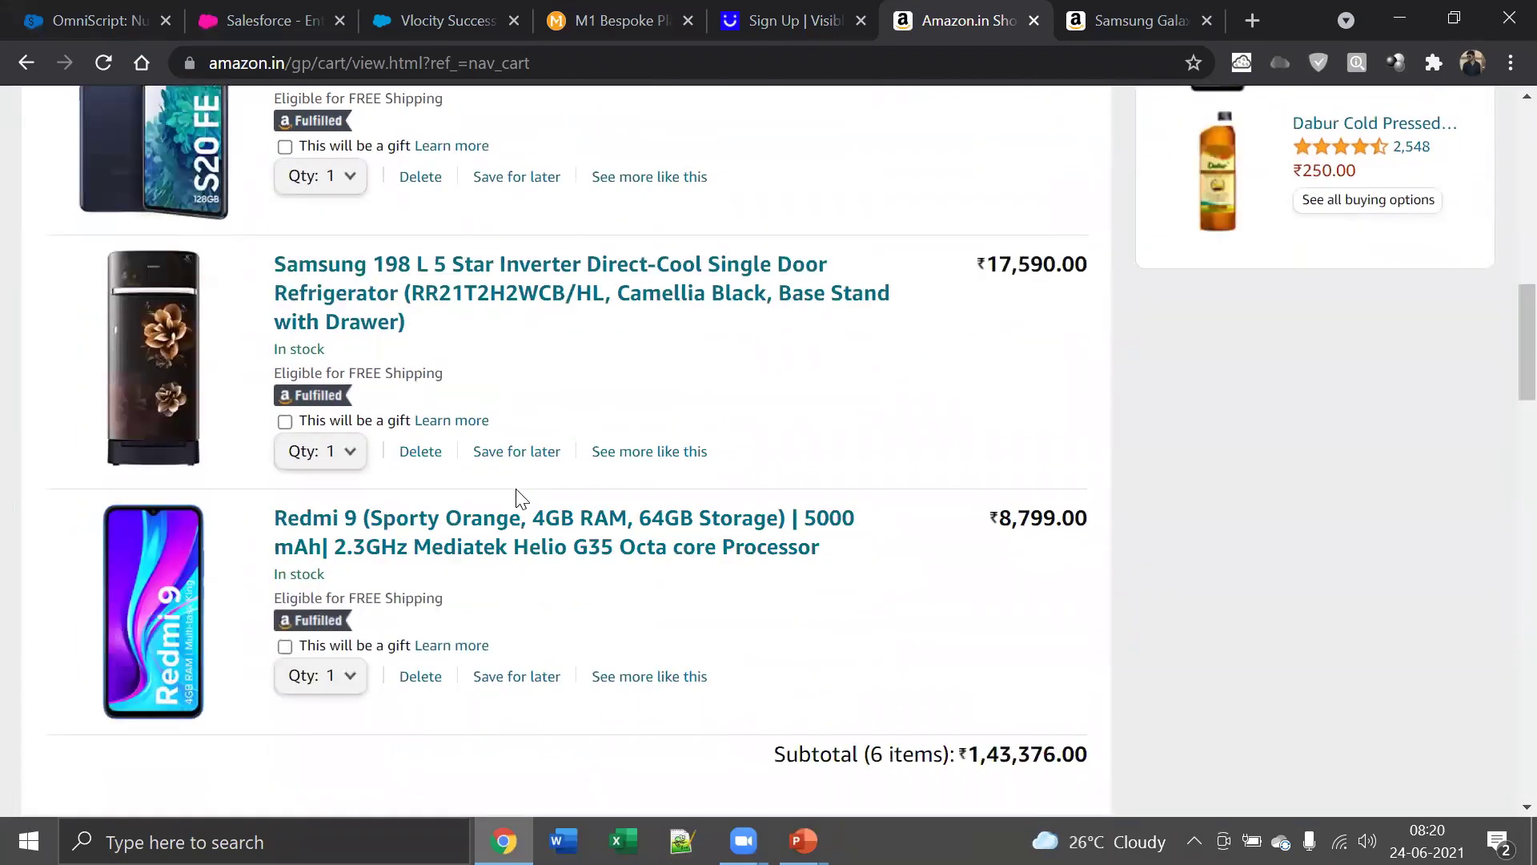
{"action": "scroll", "coordinate": [519, 498], "scroll_direction": "up", "scroll_amount": 7}
{"action": "scroll", "coordinate": [517, 499], "scroll_direction": "up", "scroll_amount": 1}
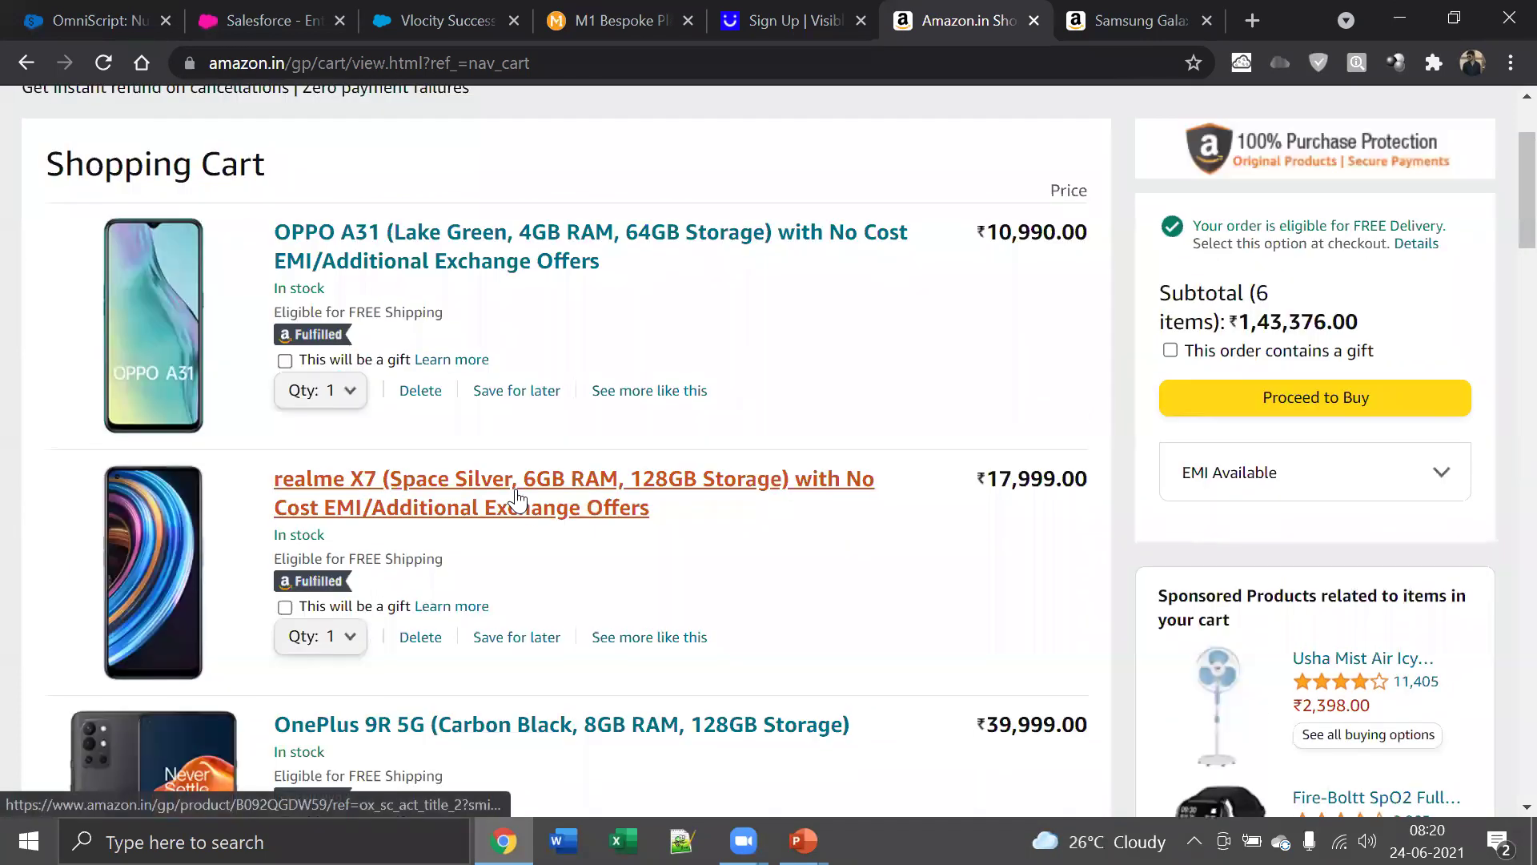
{"action": "scroll", "coordinate": [518, 500], "scroll_direction": "up", "scroll_amount": 2}
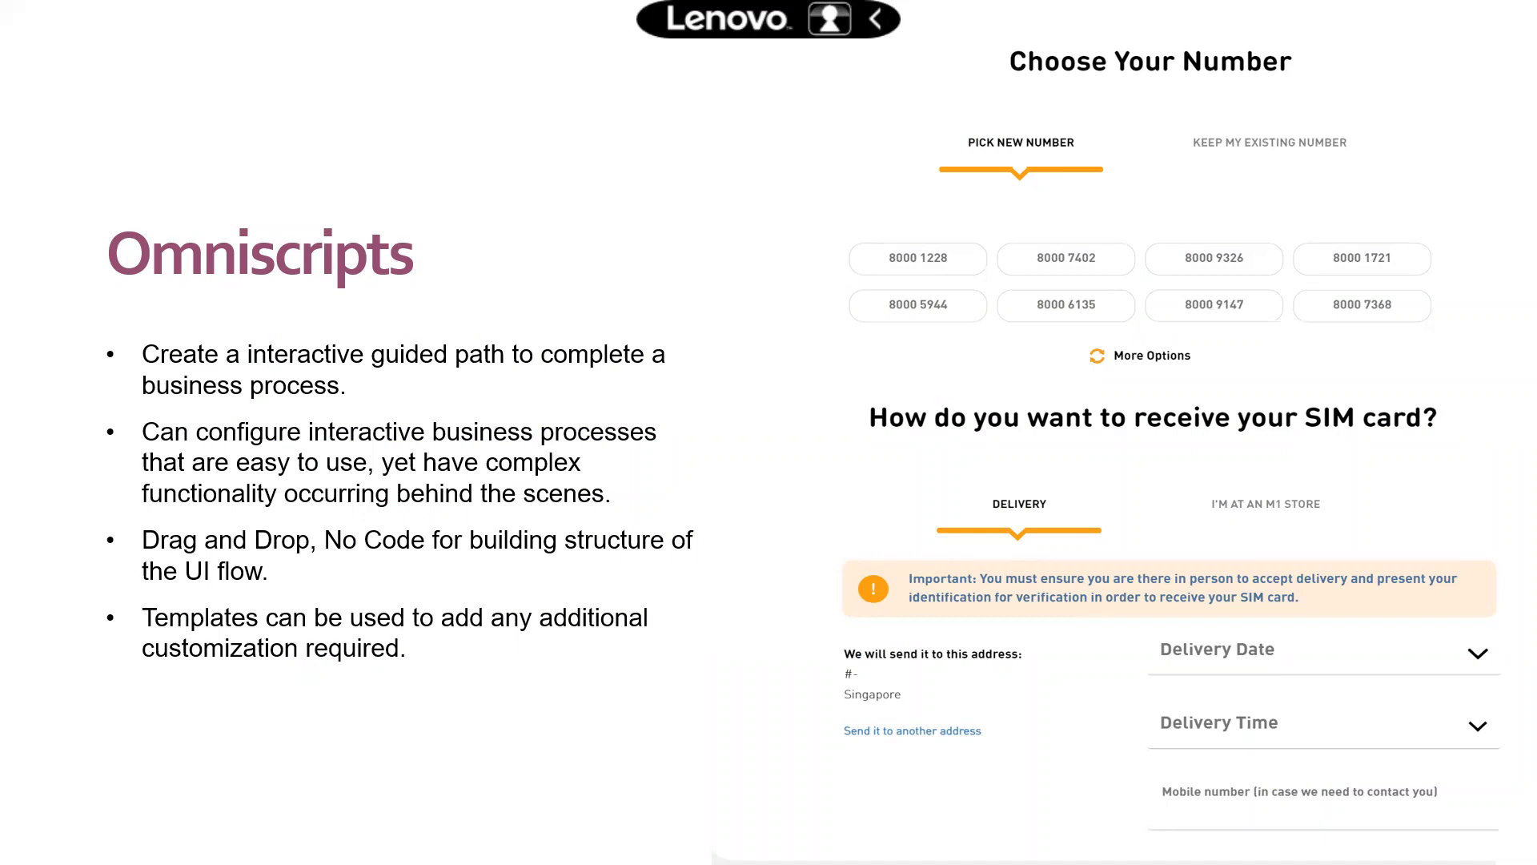
Step the slide show to Vlocity Components and back to Omniscripts, then advance to the Cards slide
{"action": "key", "text": "Right"}
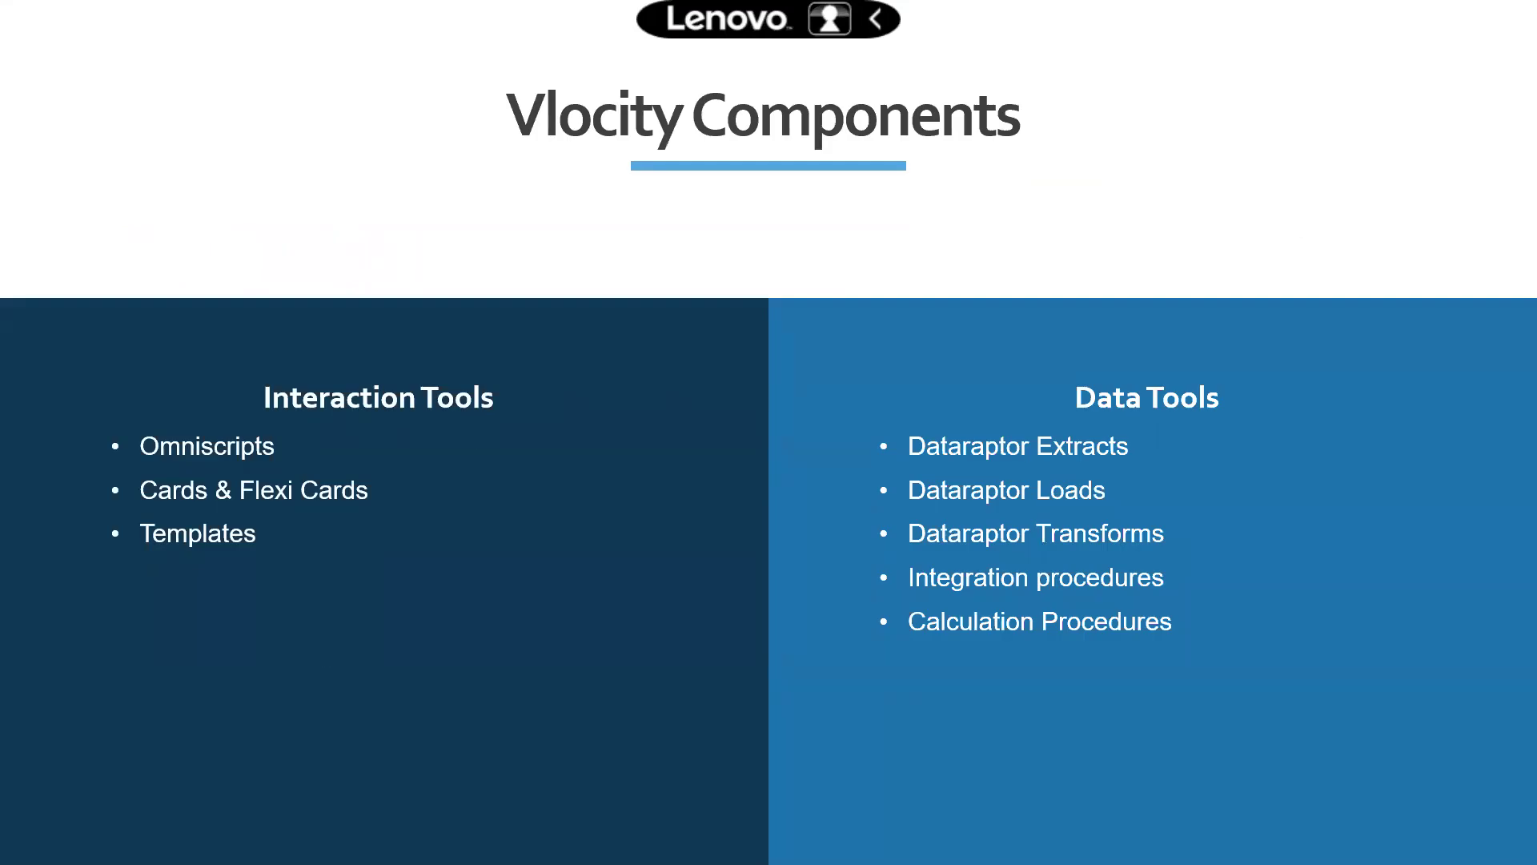
{"action": "key", "text": "Right"}
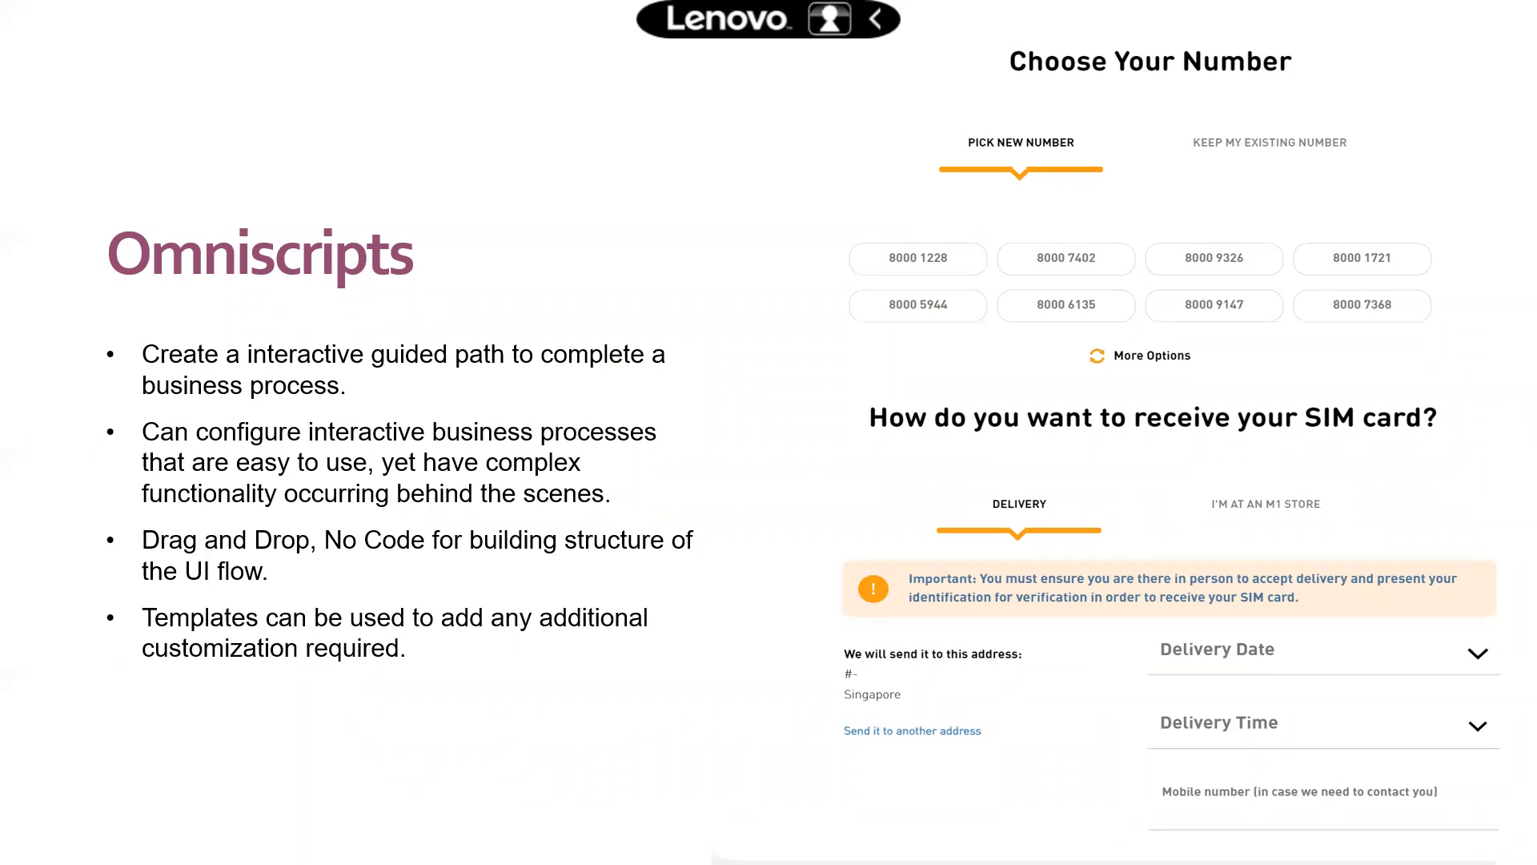
{"action": "key", "text": "alt+Tab"}
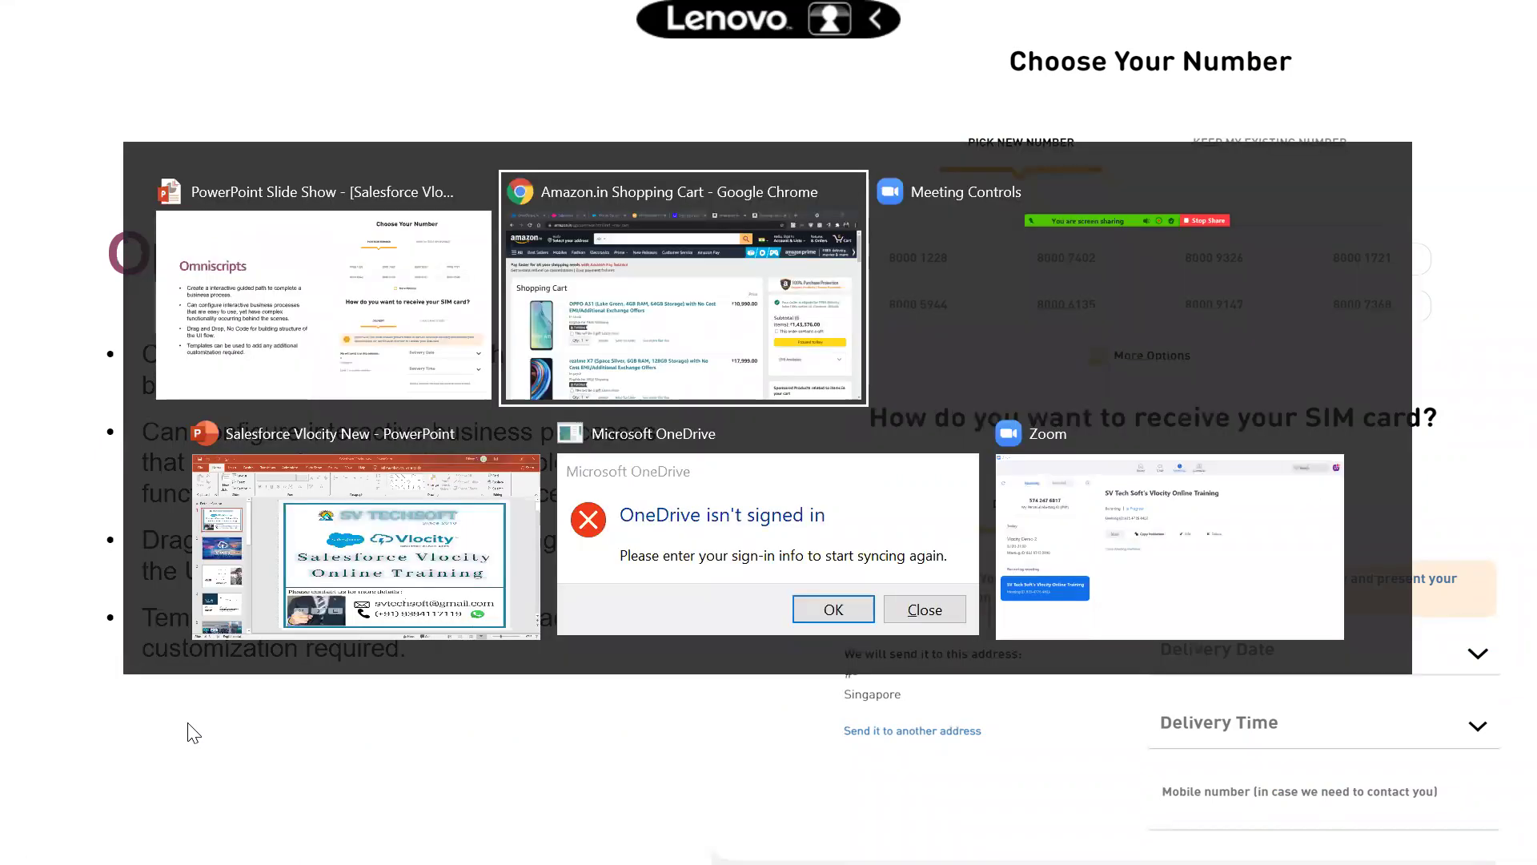
{"action": "key", "text": "Escape"}
{"action": "key", "text": "Right"}
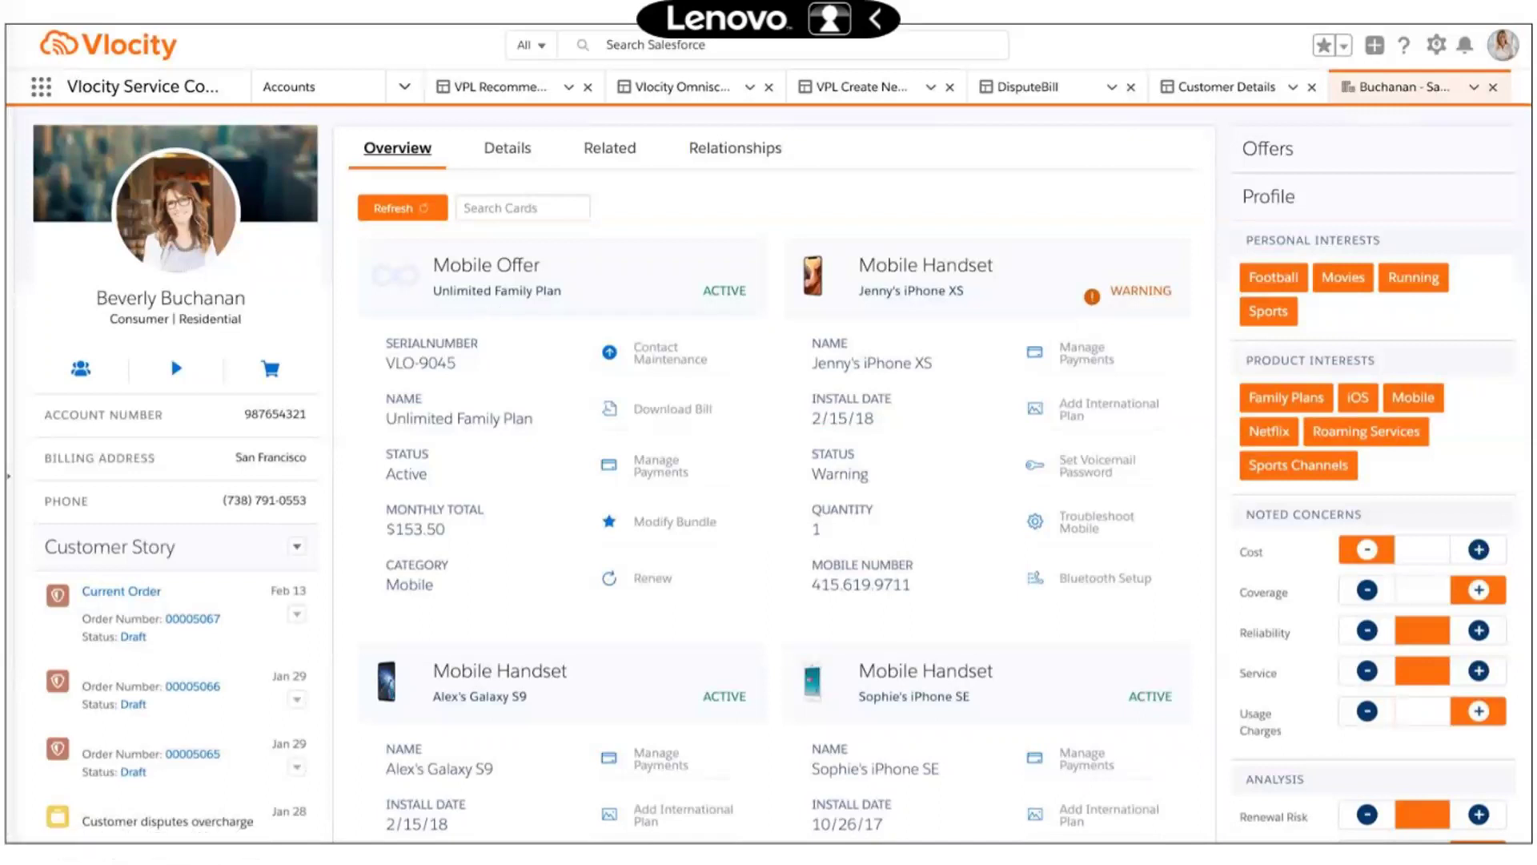
Show the Cards slide and the Vlocity account screenshot, then step back to Vlocity Components
{"action": "key", "text": "Right"}
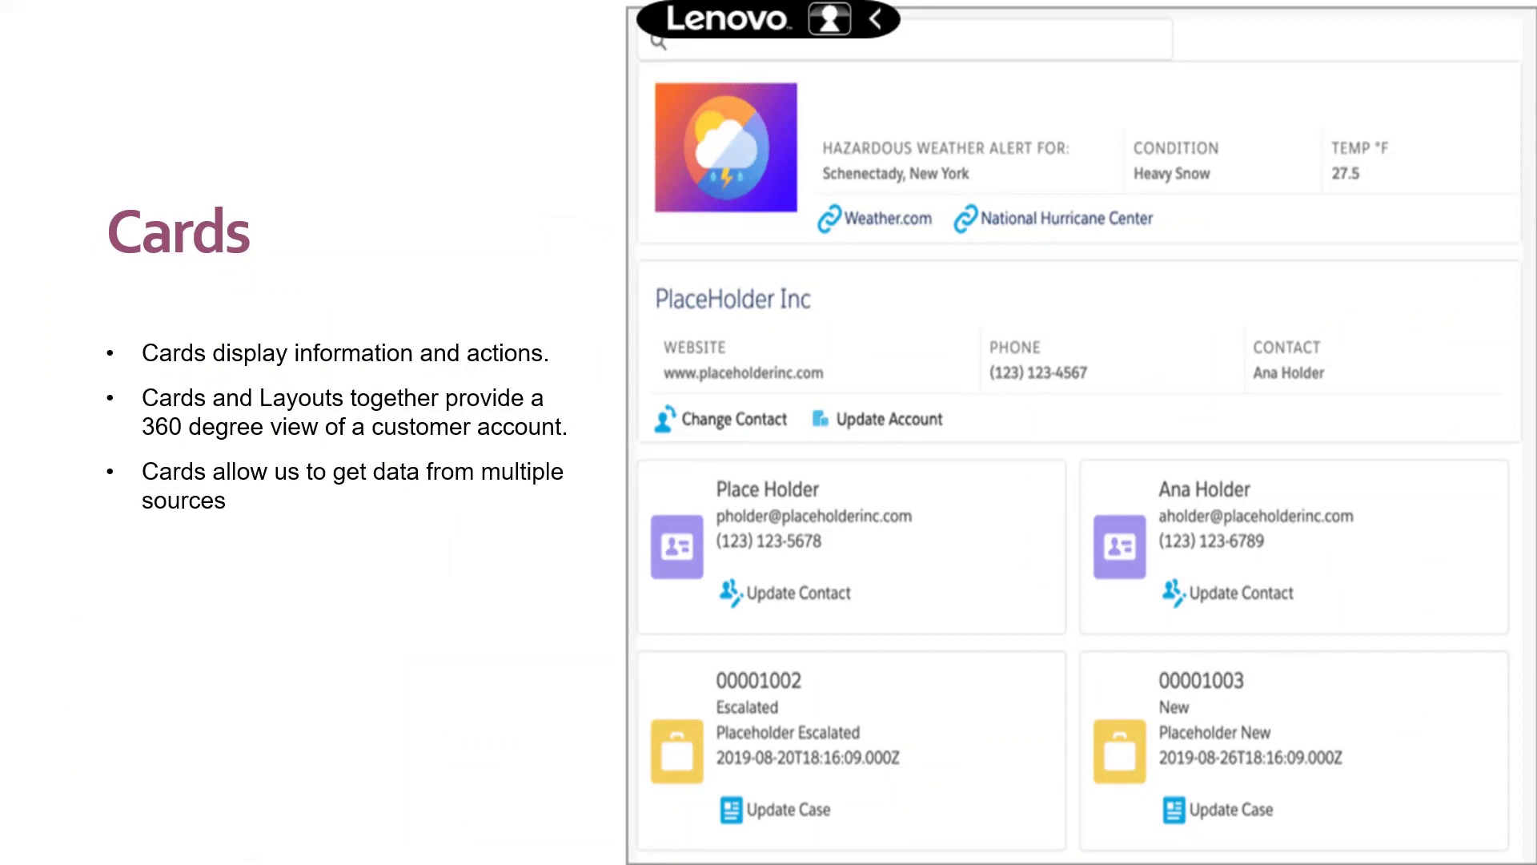
{"action": "key", "text": "Right"}
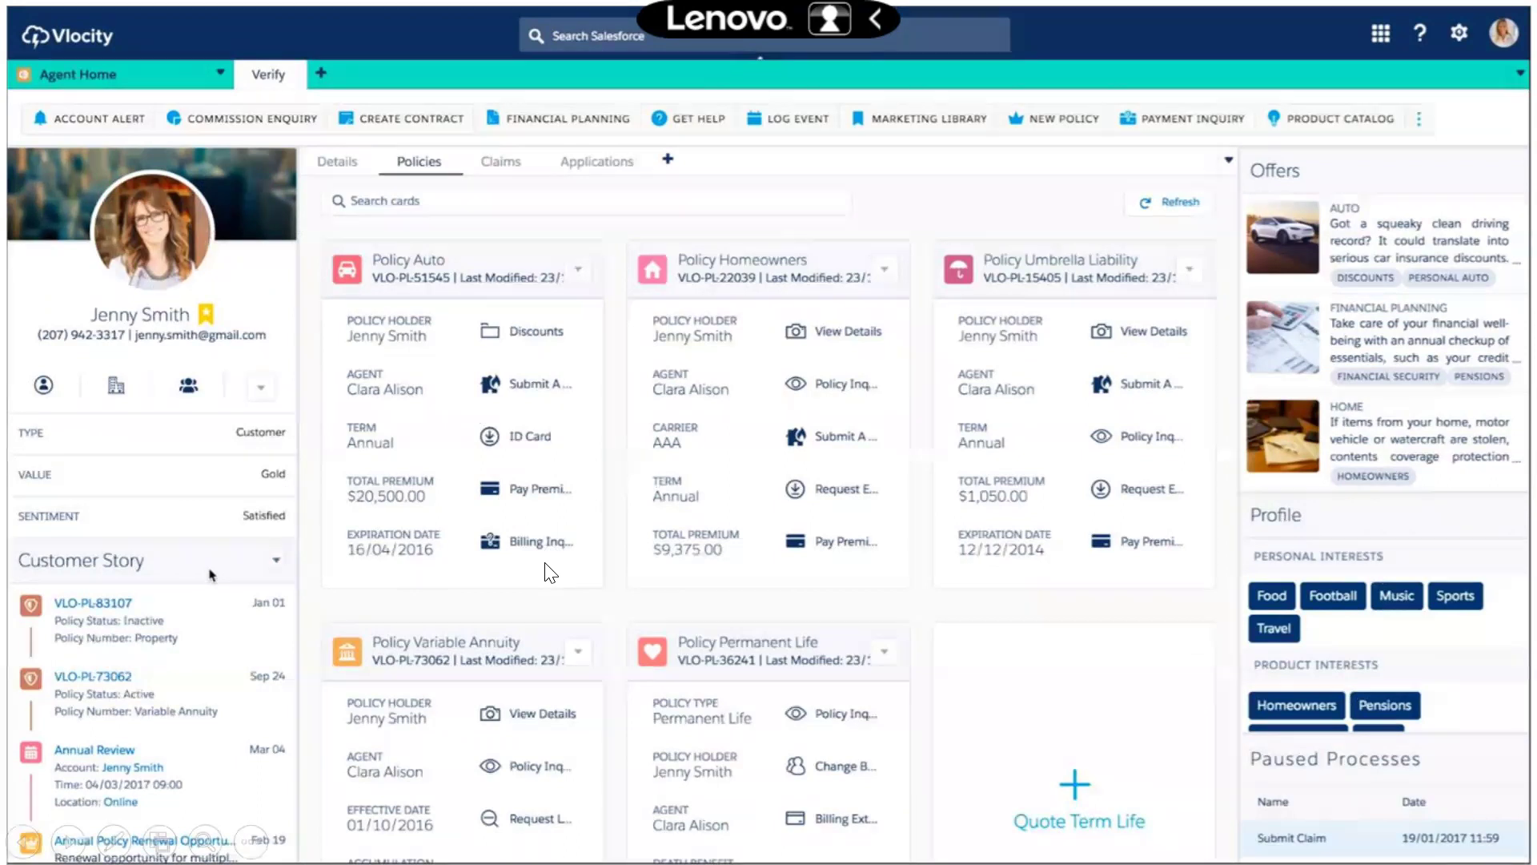
{"action": "key", "text": "Left"}
{"action": "key", "text": "Left"}
{"action": "key", "text": "Left"}
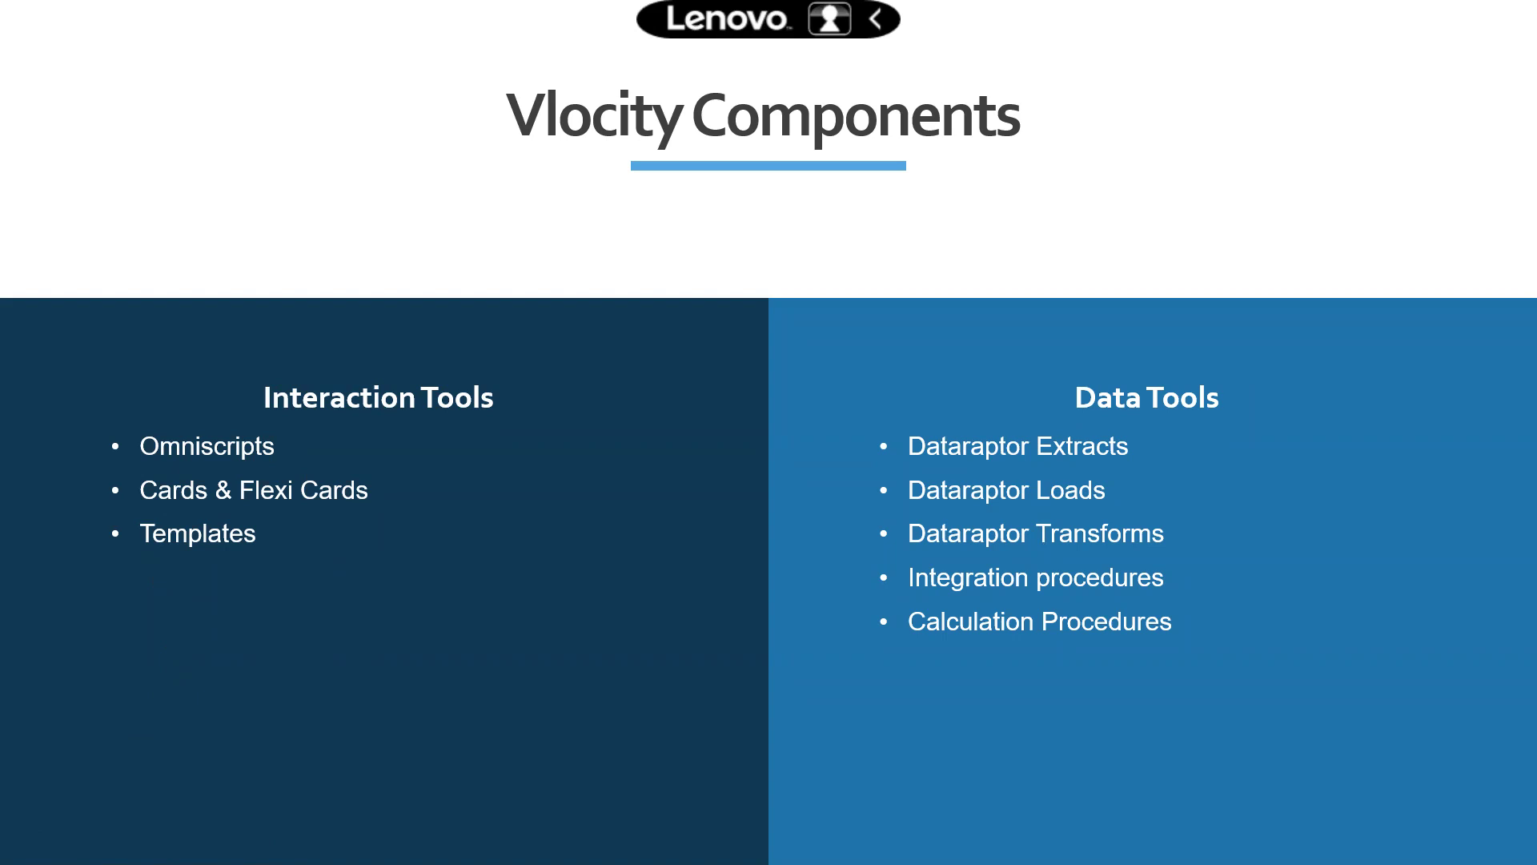
Bring up the M1 Bespoke number-selection tab in Chrome, glance back at the slide show, then return to Chrome
{"action": "key", "text": "alt+Tab"}
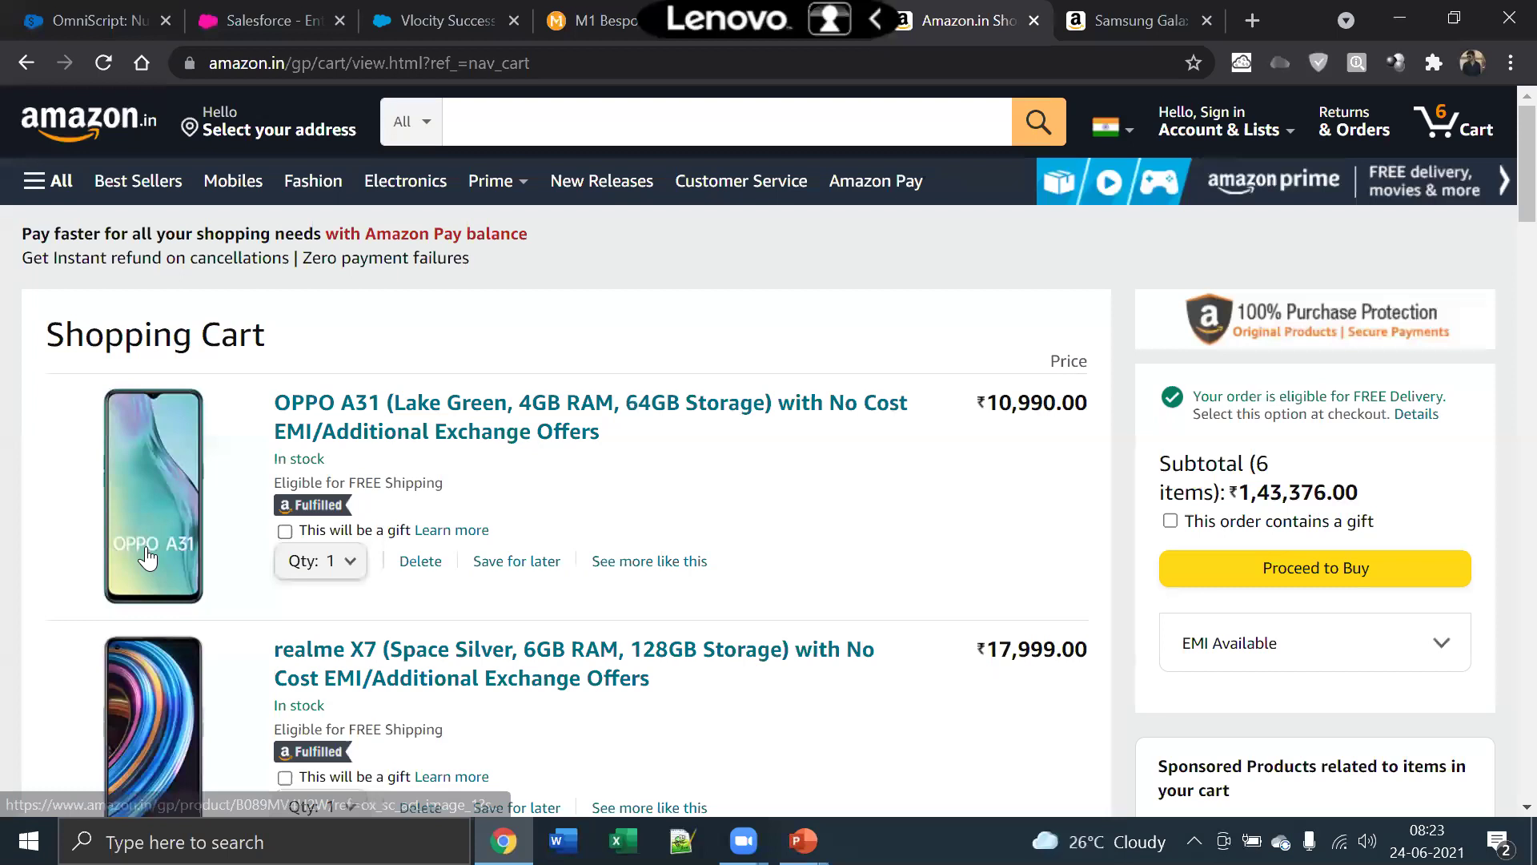
{"action": "left_click", "coordinate": [590, 16]}
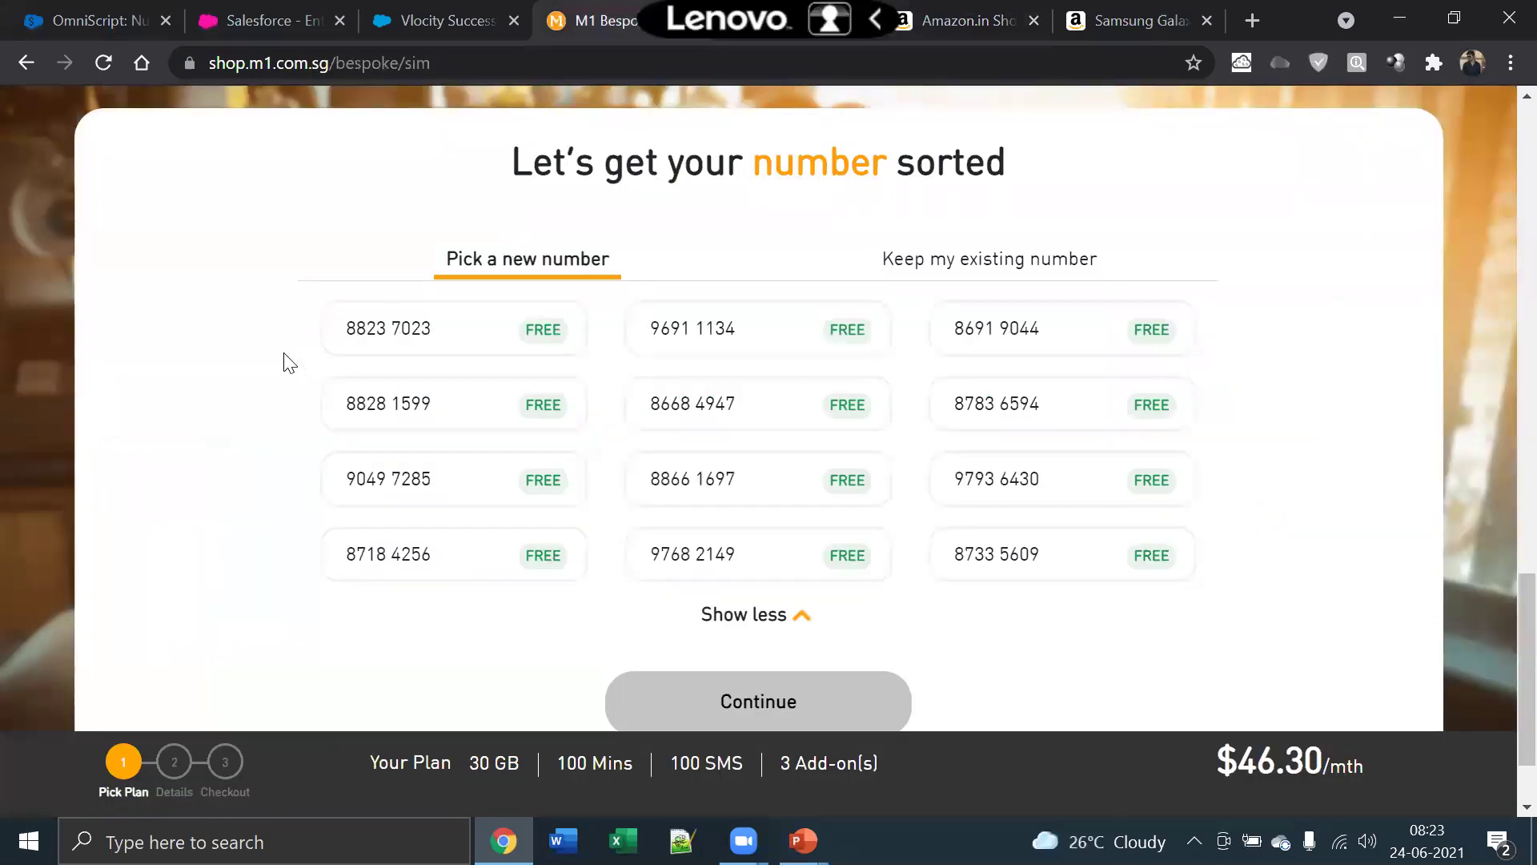
{"action": "key", "text": "alt+Tab"}
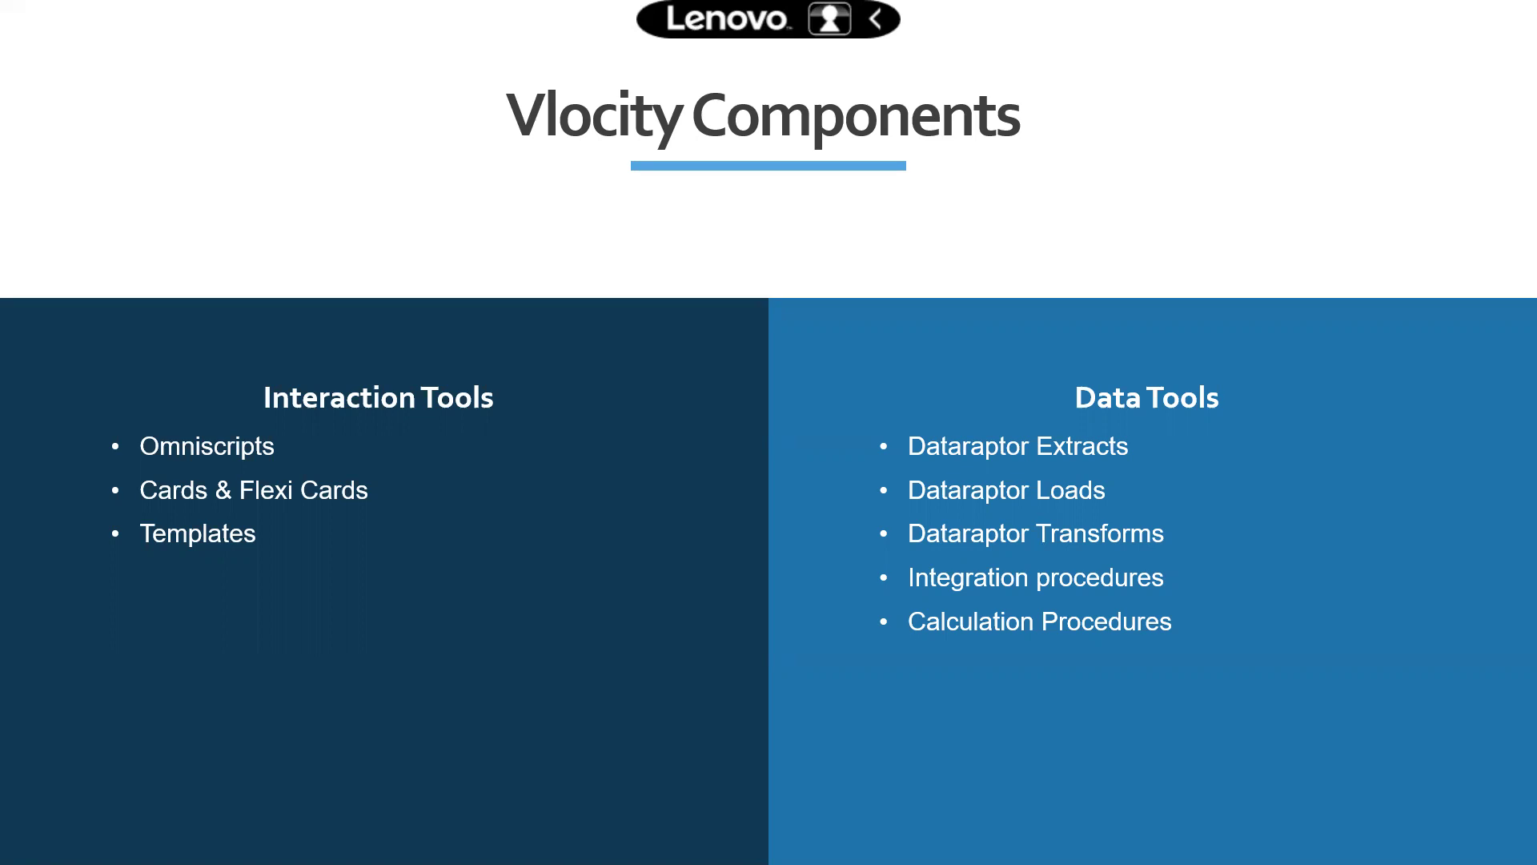
{"action": "key", "text": "alt+Tab"}
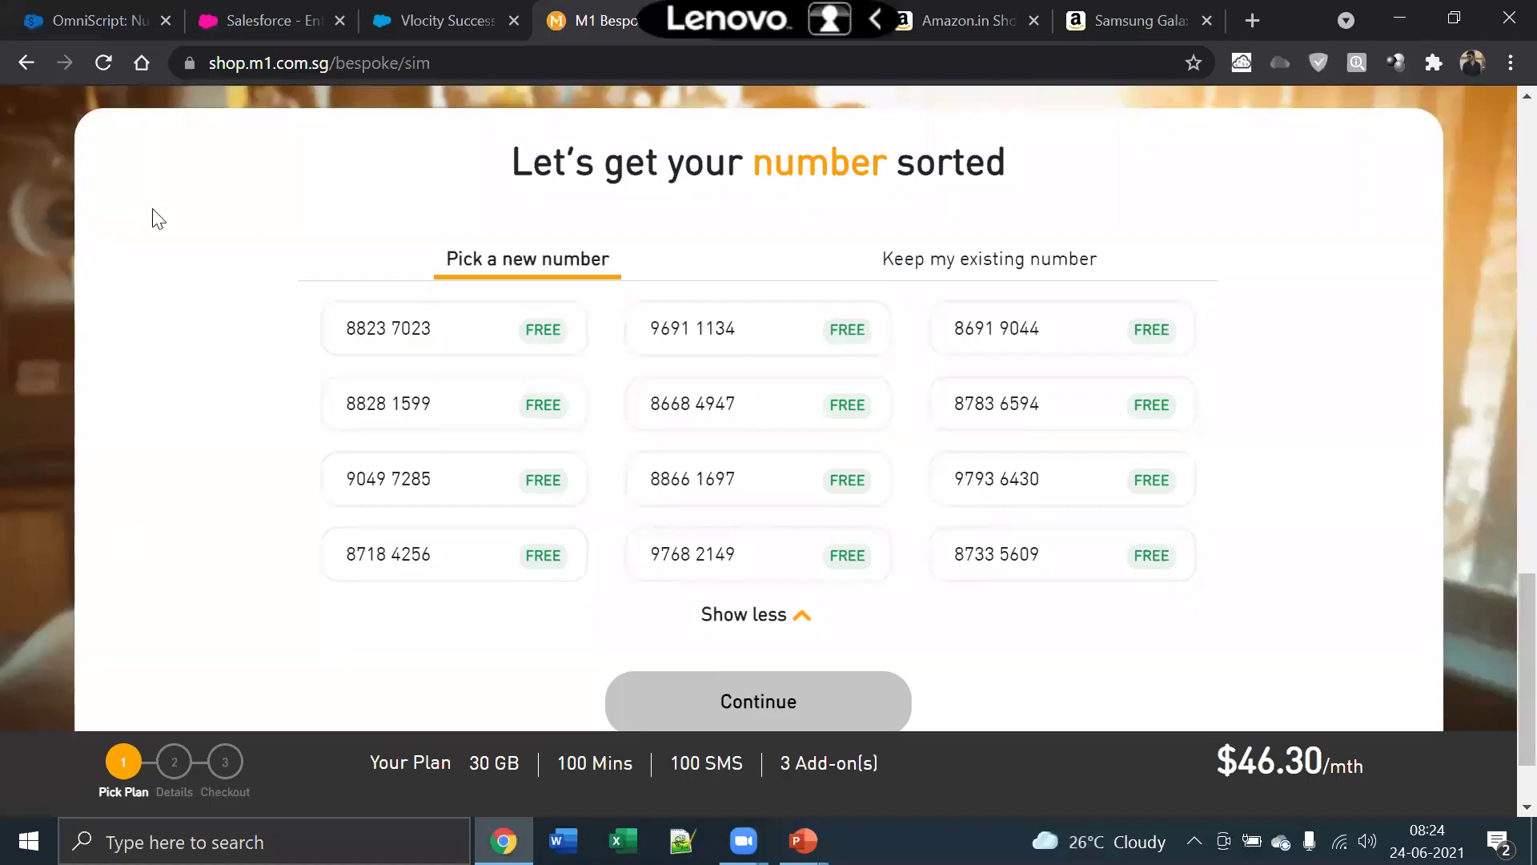
Go through the OmniScript designer tab to the Salesforce home page showing recently created cases
{"action": "left_click", "coordinate": [93, 22]}
{"action": "left_click", "coordinate": [240, 21]}
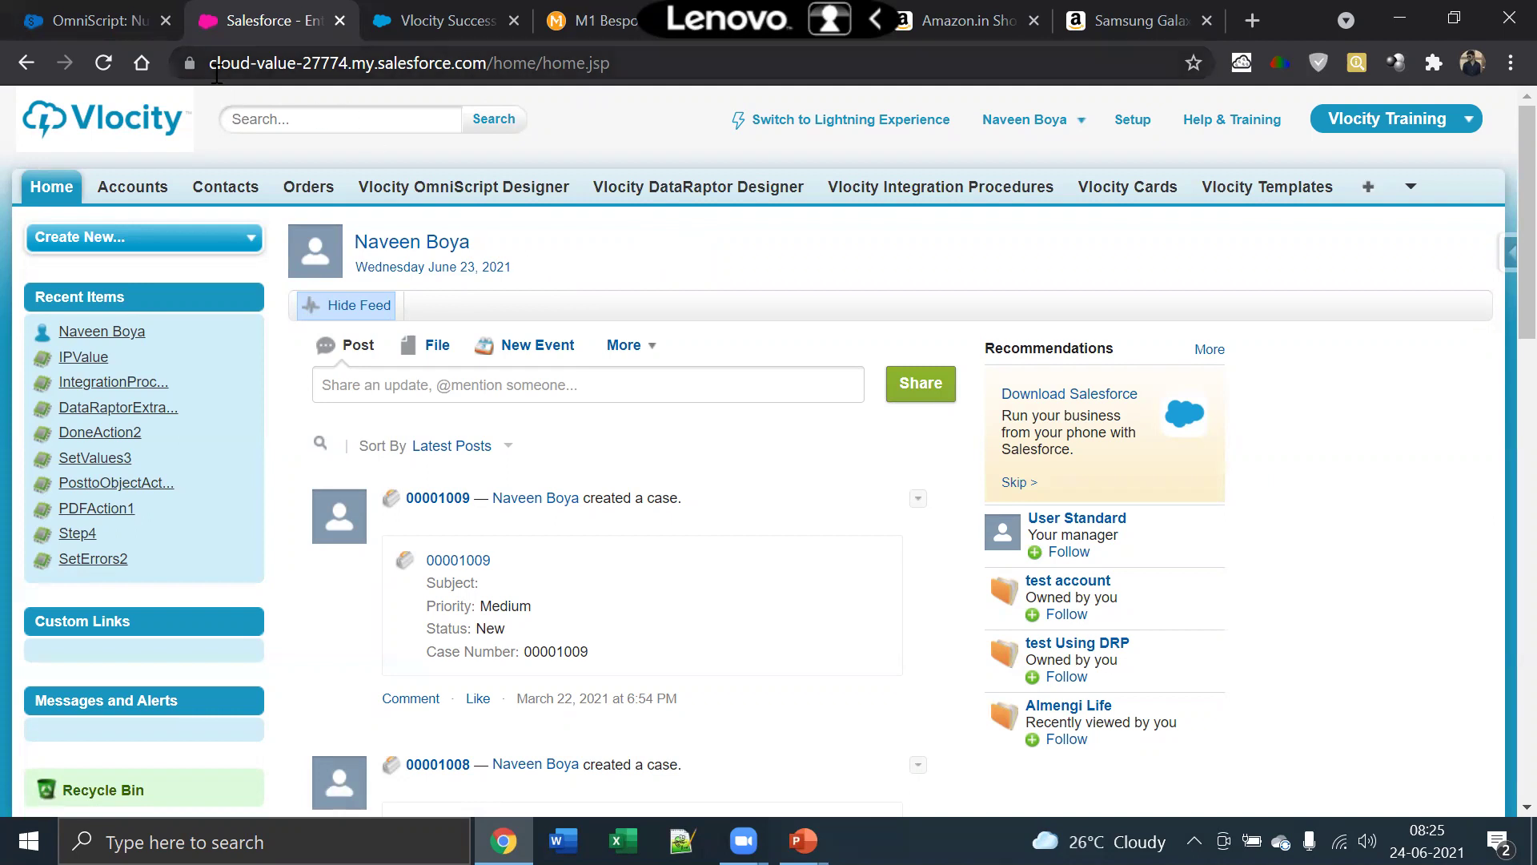
Toggle the script preview between PICK NEW and KEEP MY EXISTING NUMBER, ending on keep-existing
{"action": "left_click", "coordinate": [100, 27]}
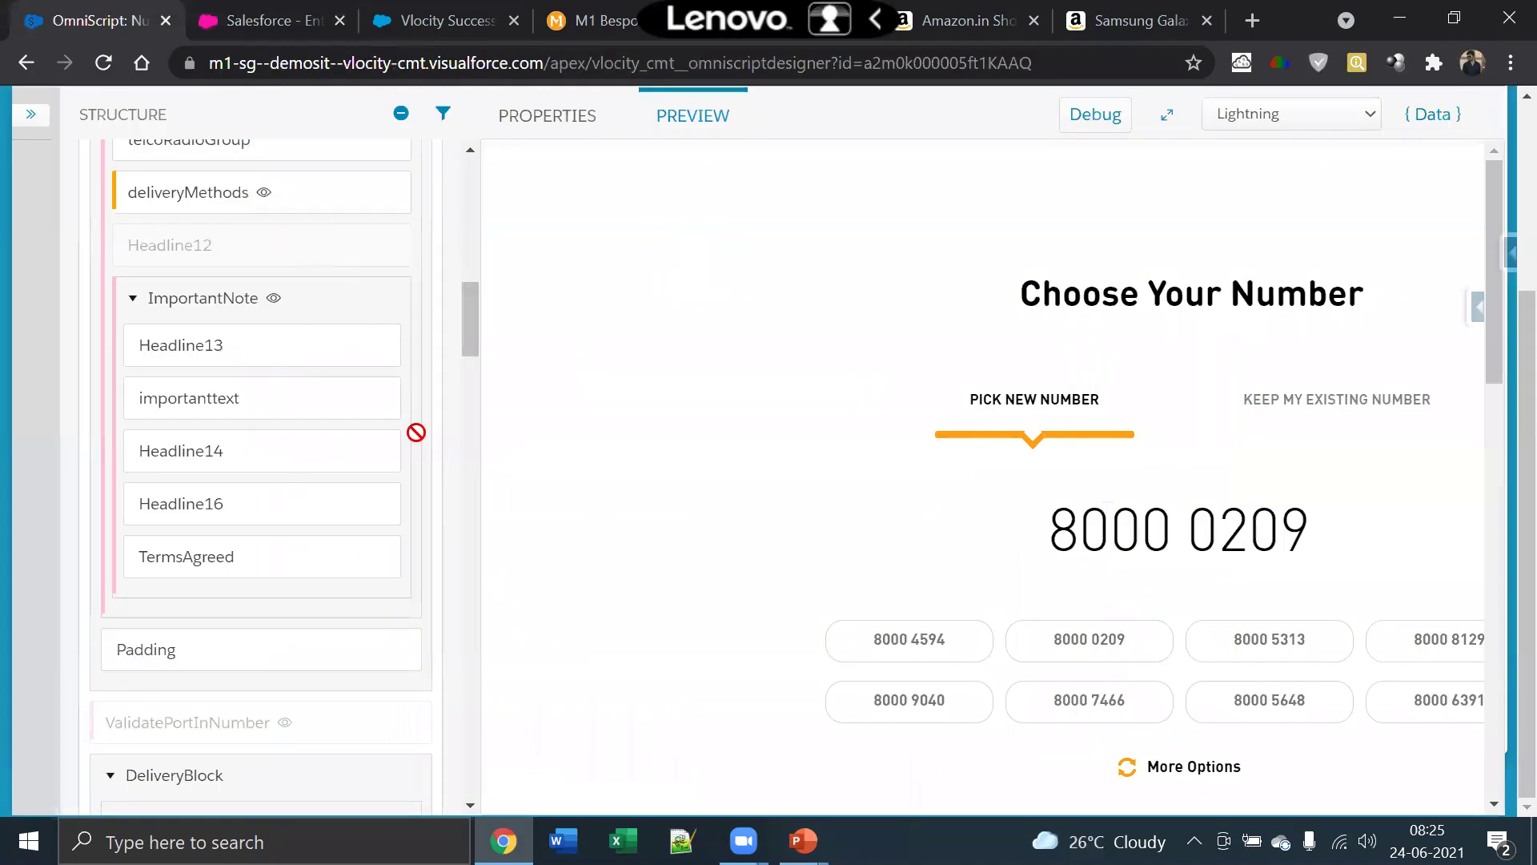
{"action": "left_click", "coordinate": [1300, 406]}
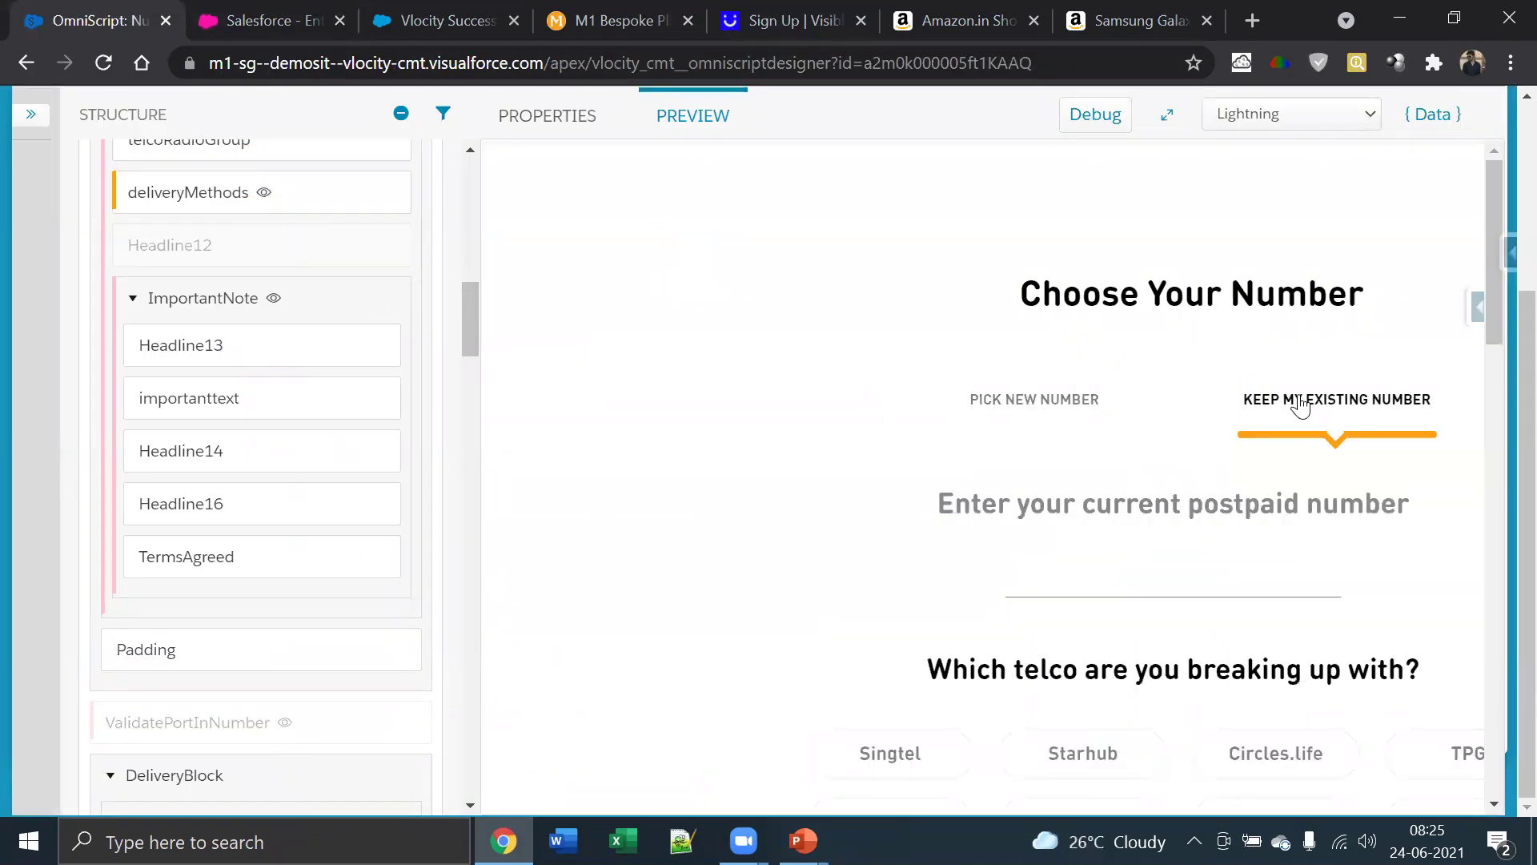
{"action": "left_click", "coordinate": [1053, 410]}
{"action": "left_click", "coordinate": [1299, 408]}
{"action": "left_click", "coordinate": [1029, 407]}
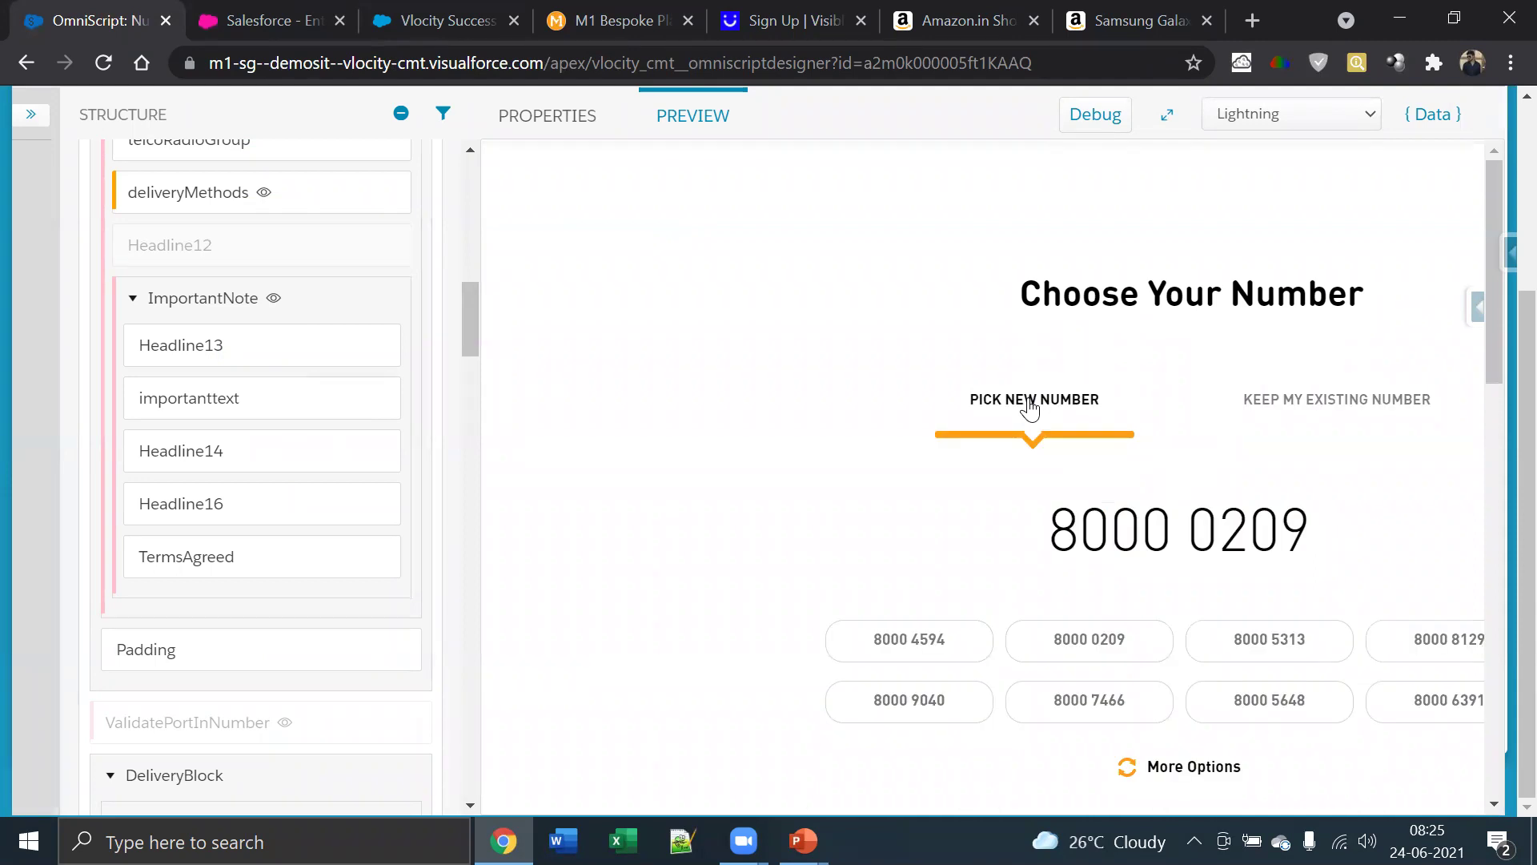
{"action": "left_click", "coordinate": [1311, 402]}
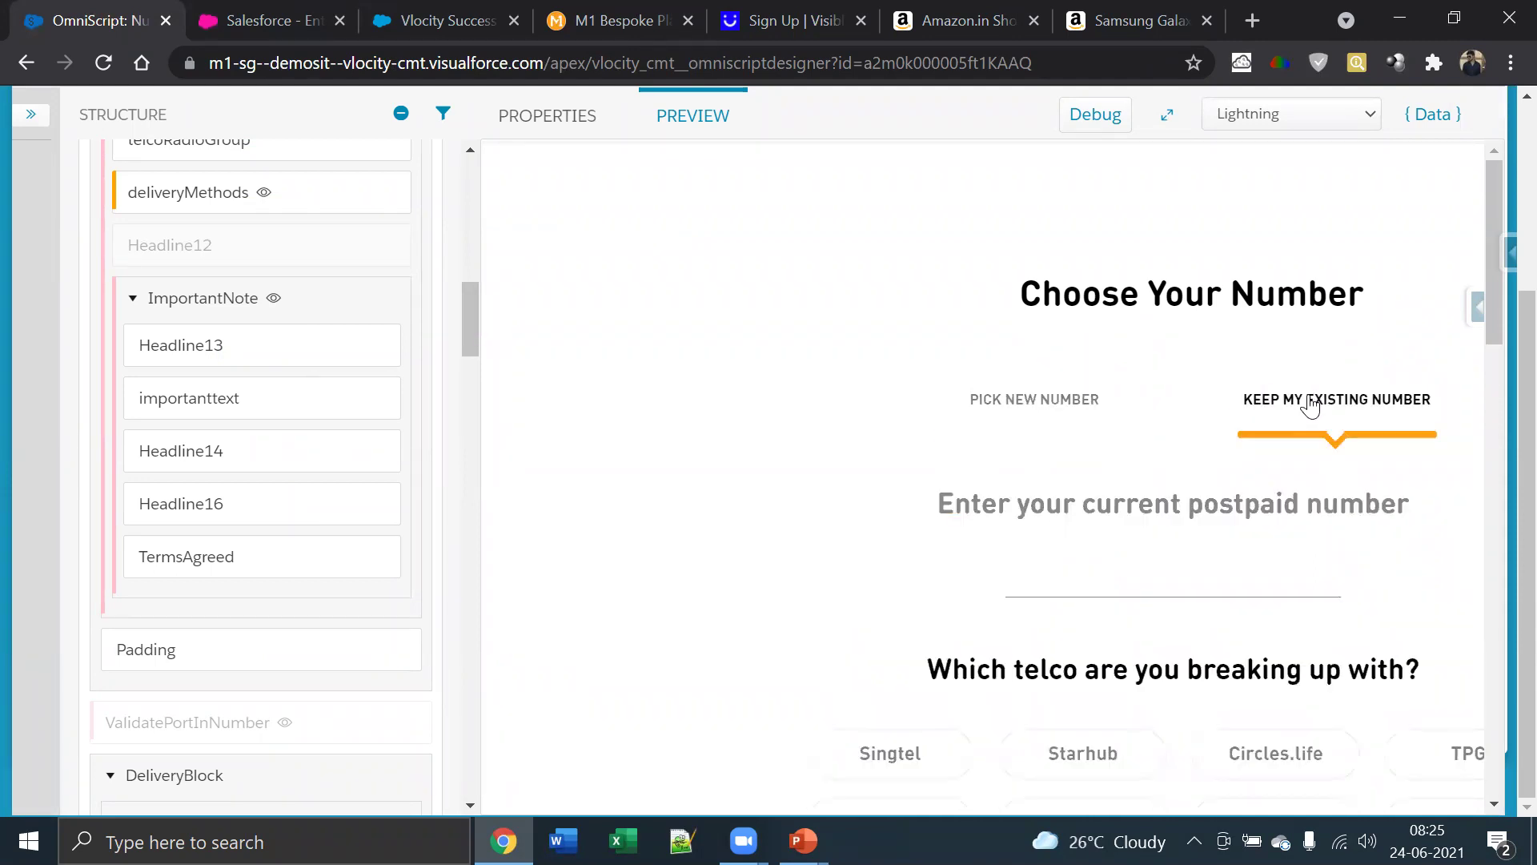
In the full-width preview, choose Starhub as the current telco, then restore the structure panel
{"action": "left_click", "coordinate": [1167, 114]}
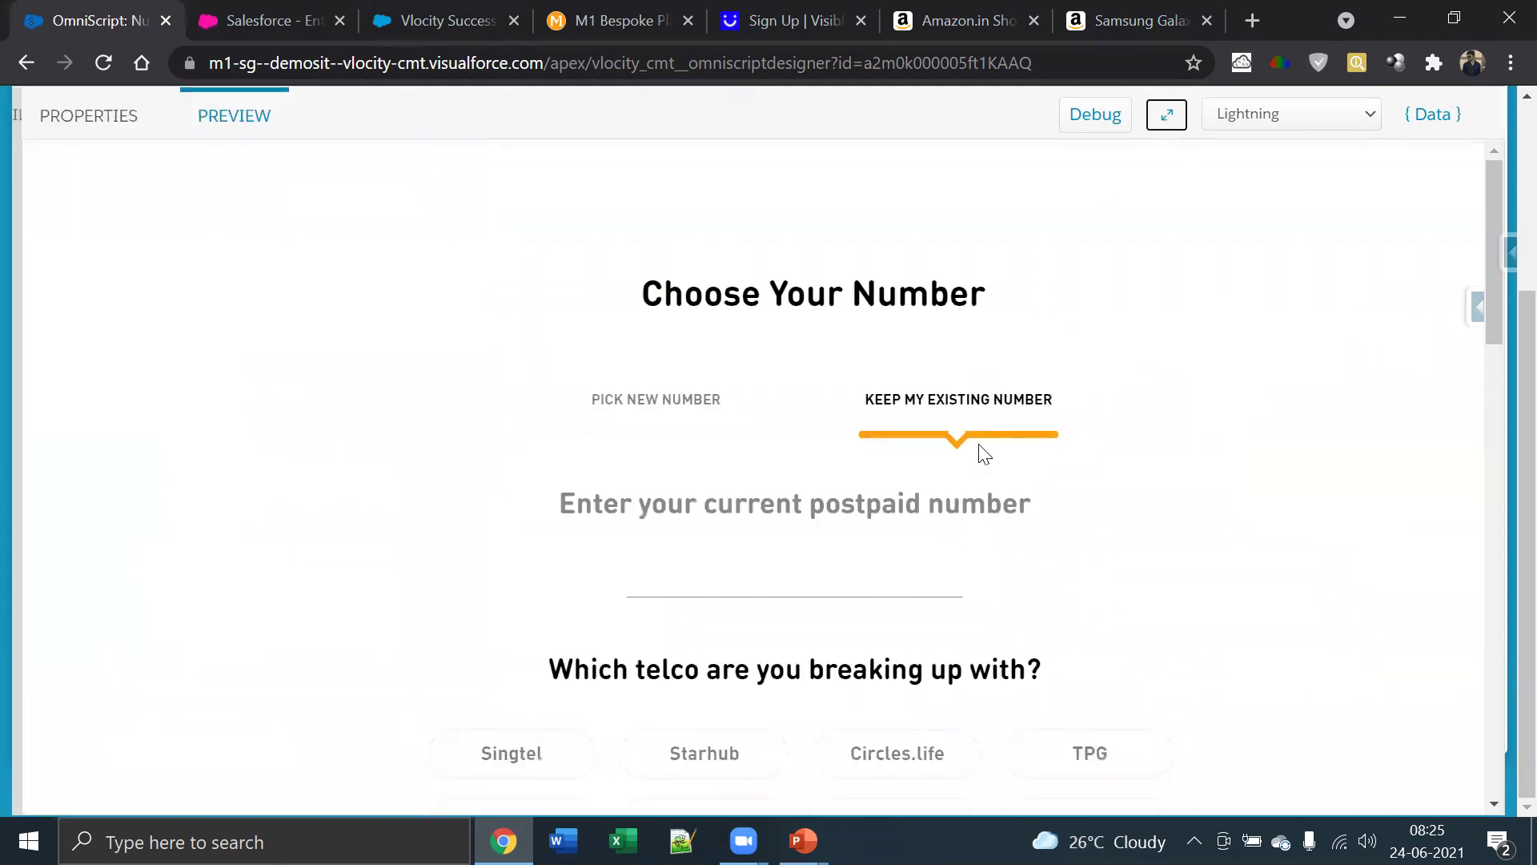
{"action": "scroll", "coordinate": [1007, 540], "scroll_direction": "down", "scroll_amount": 5}
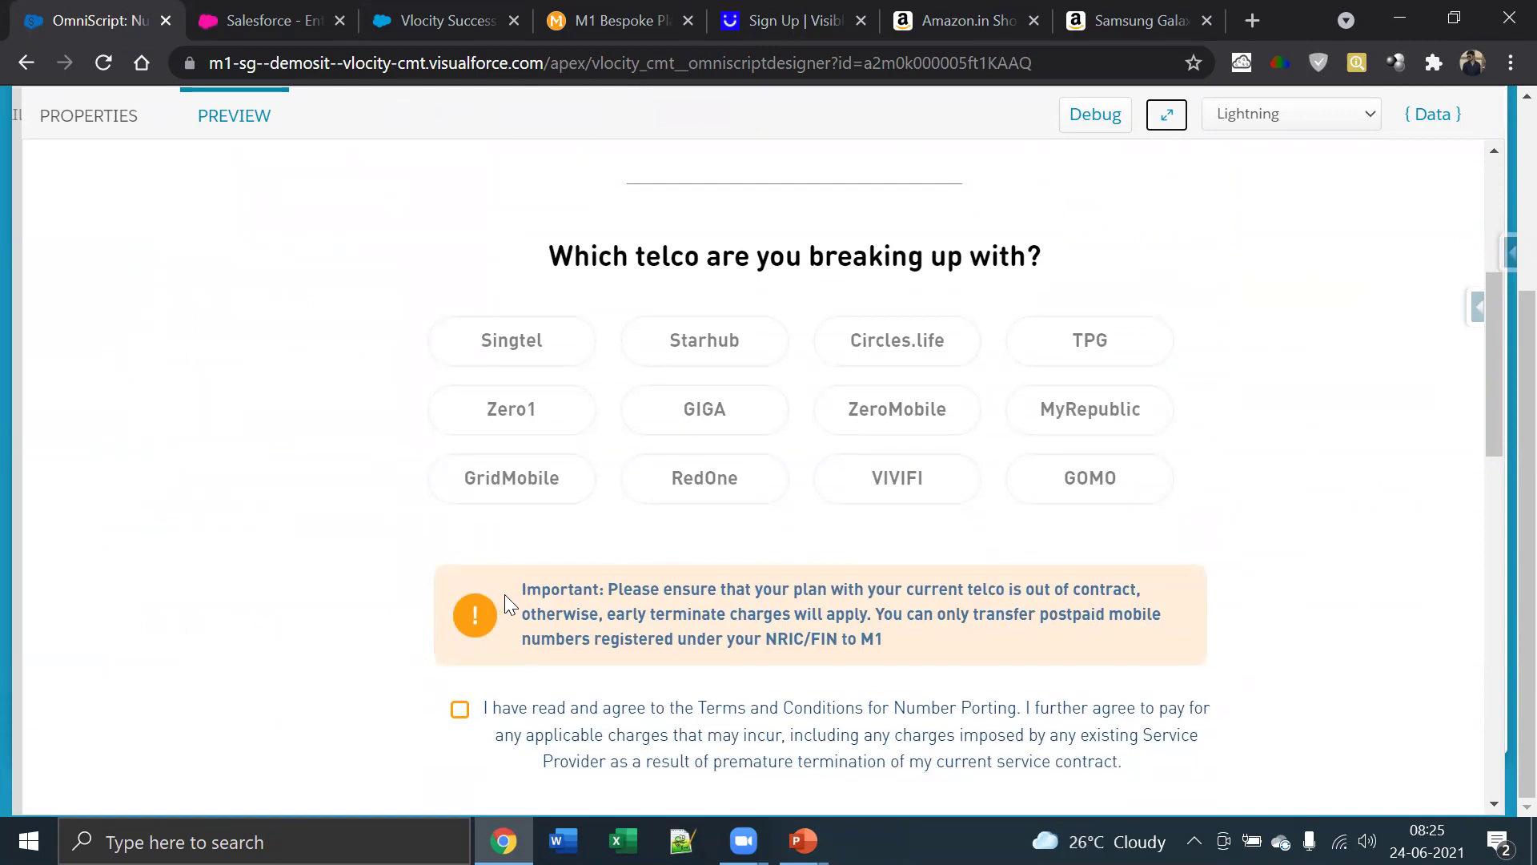
{"action": "scroll", "coordinate": [504, 594], "scroll_direction": "down", "scroll_amount": 1}
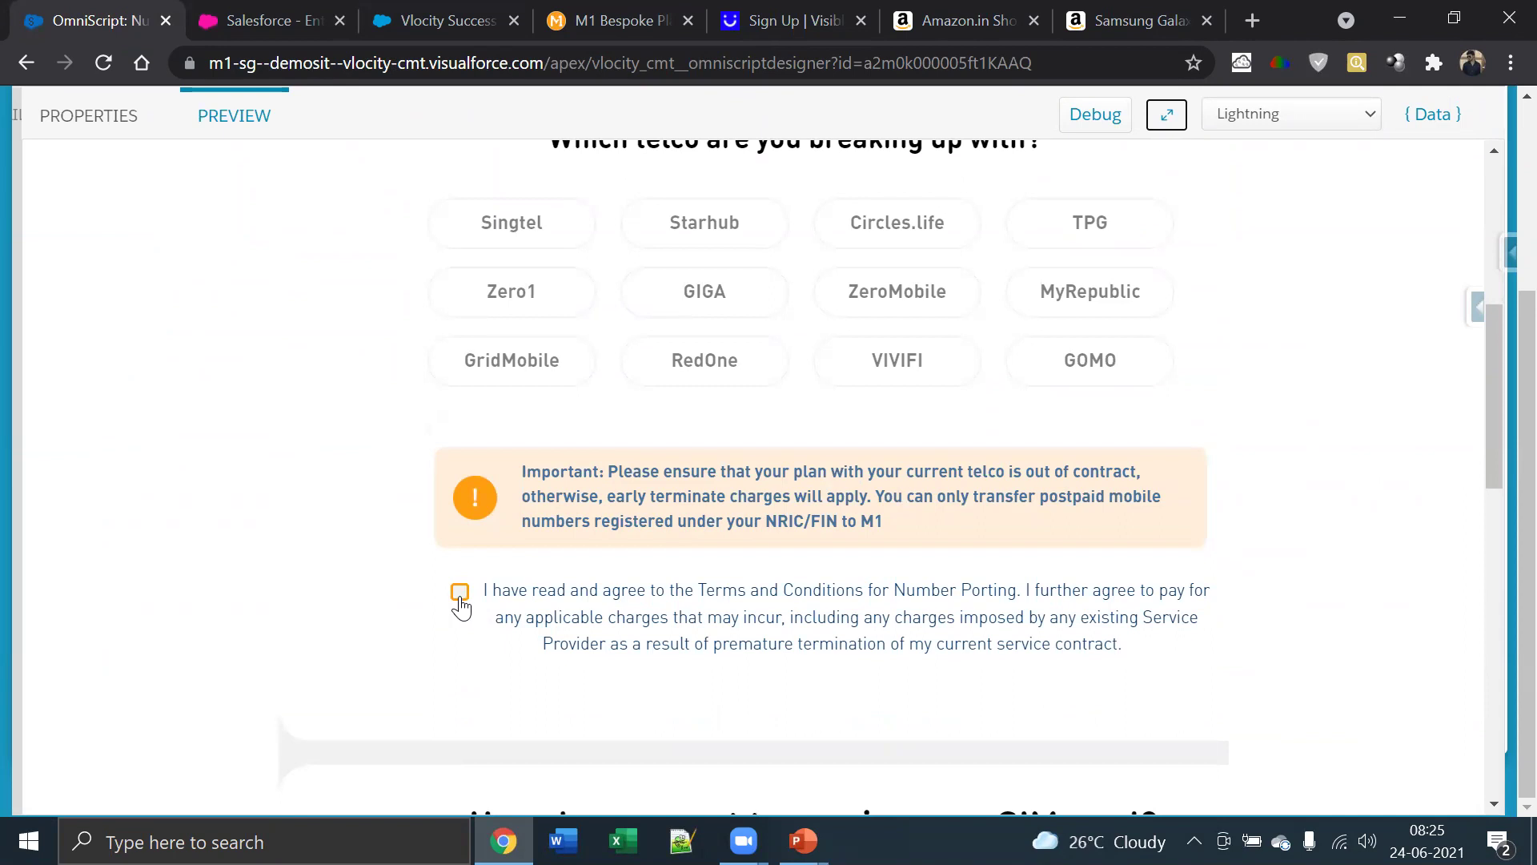
{"action": "scroll", "coordinate": [461, 606], "scroll_direction": "up", "scroll_amount": 2}
{"action": "left_click", "coordinate": [661, 481]}
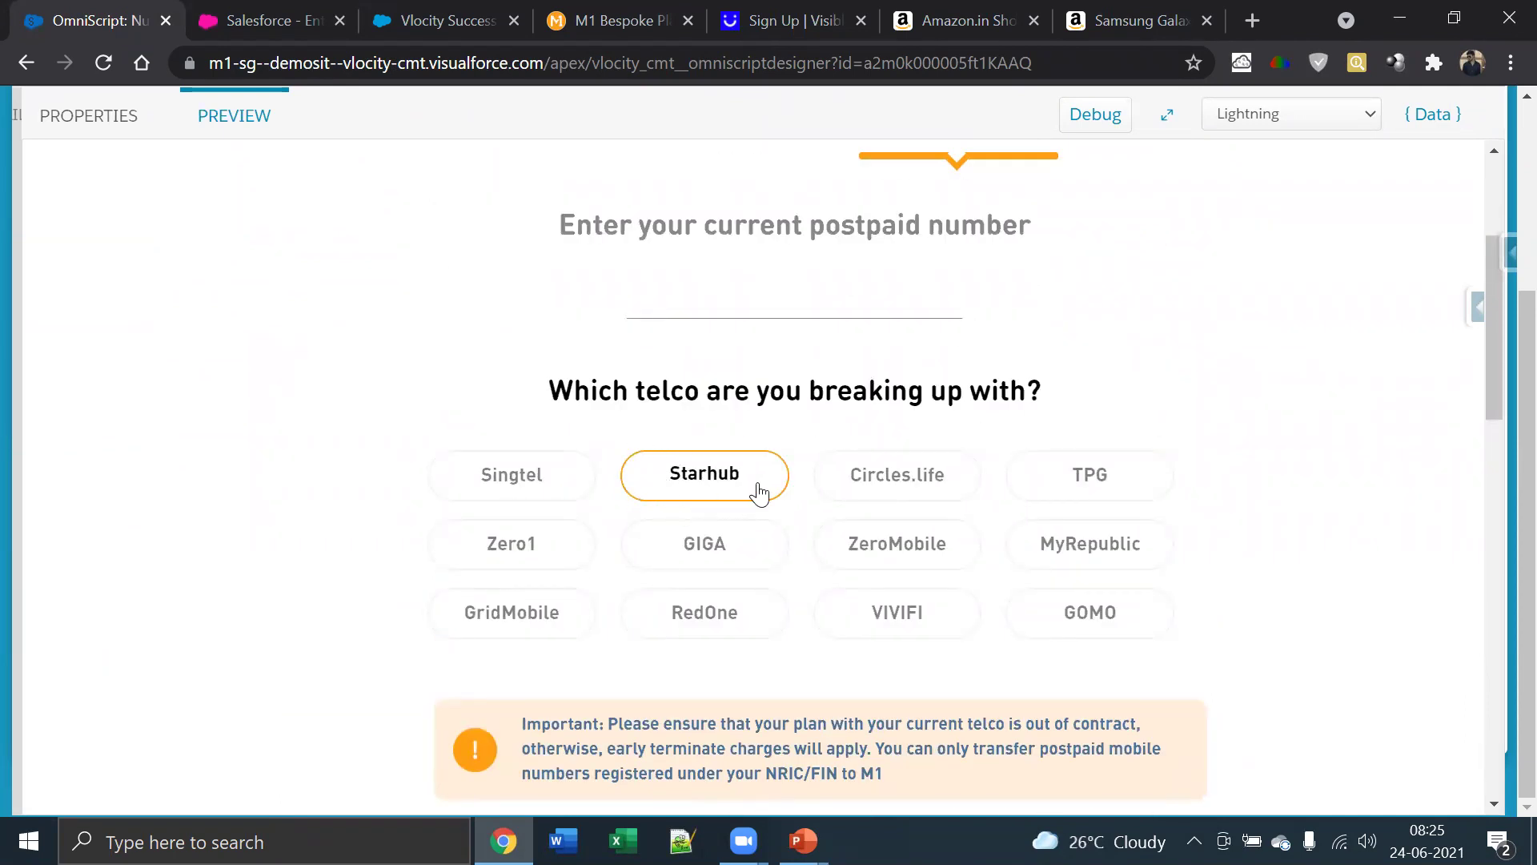
{"action": "scroll", "coordinate": [830, 549], "scroll_direction": "down", "scroll_amount": 6}
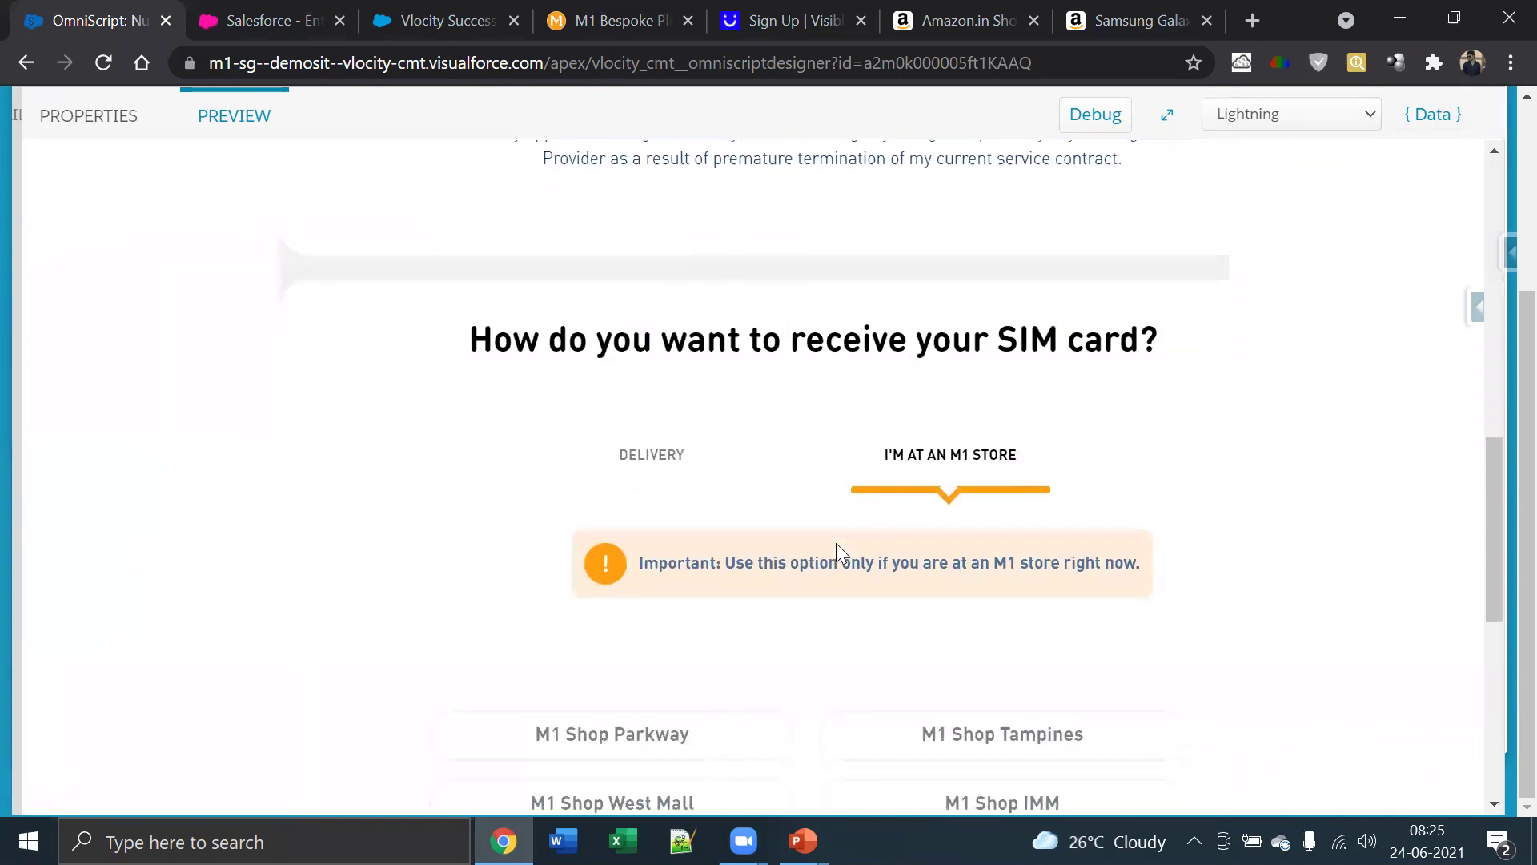
{"action": "scroll", "coordinate": [958, 425], "scroll_direction": "up", "scroll_amount": 3}
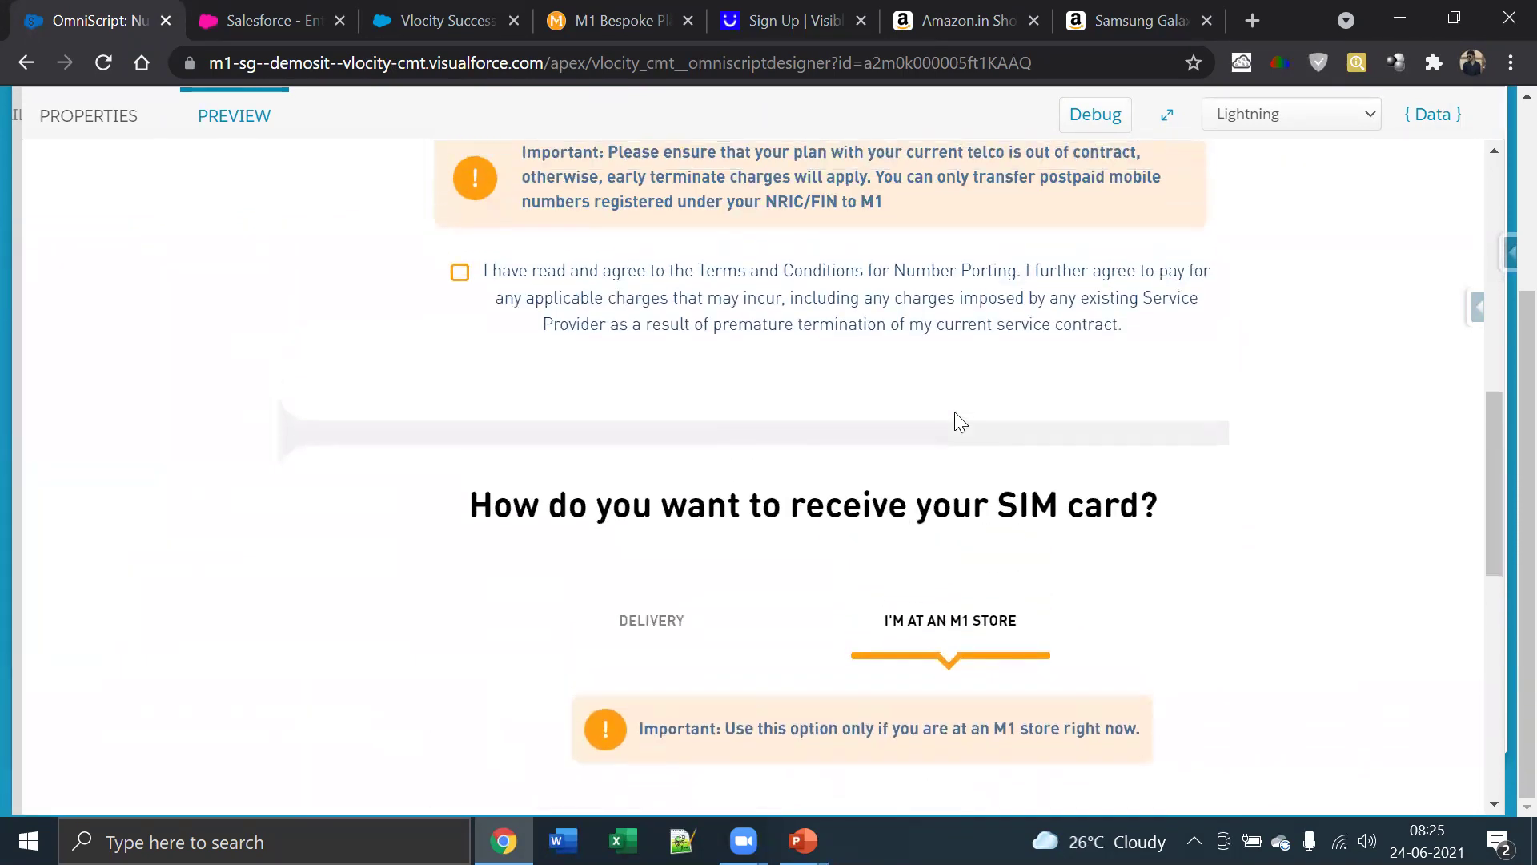
{"action": "scroll", "coordinate": [958, 423], "scroll_direction": "up", "scroll_amount": 1}
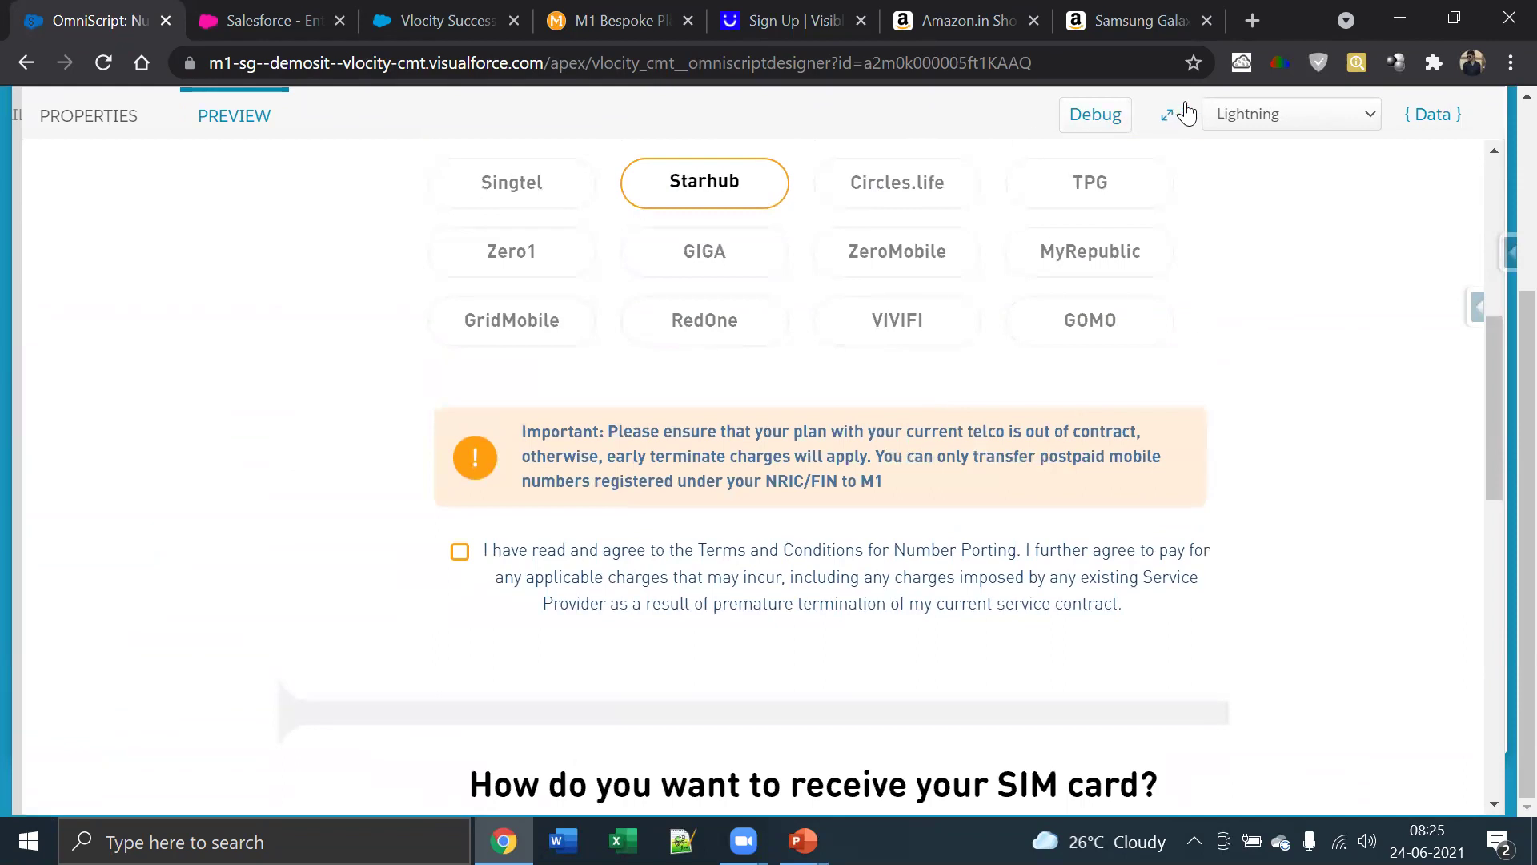
{"action": "left_click", "coordinate": [1163, 120]}
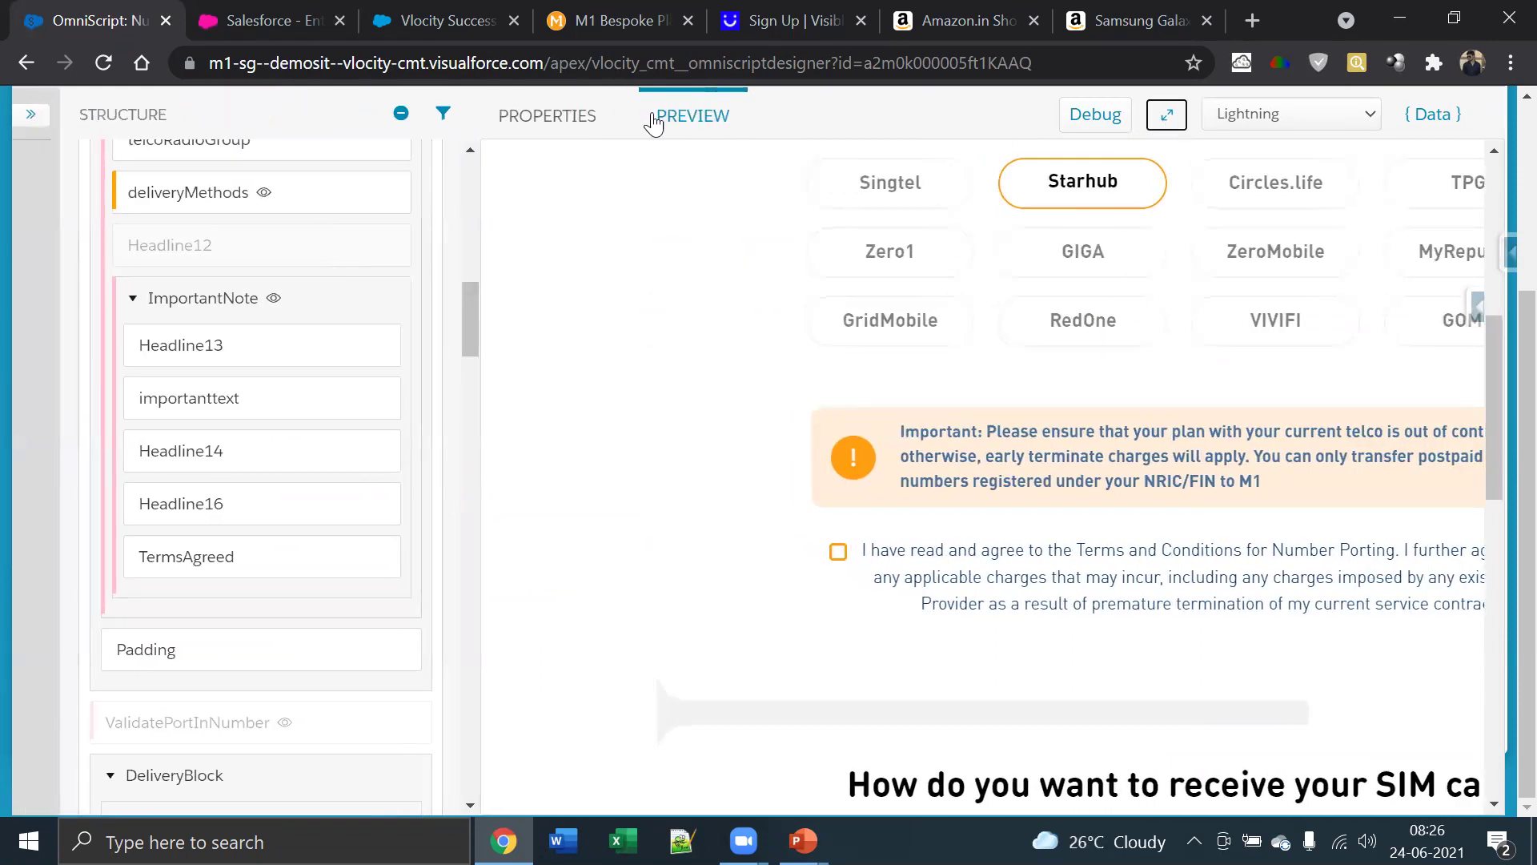
Switch from the slideshow to the M1 Bespoke tab's 'Let's get your number sorted' page
{"action": "key", "text": "alt+Tab"}
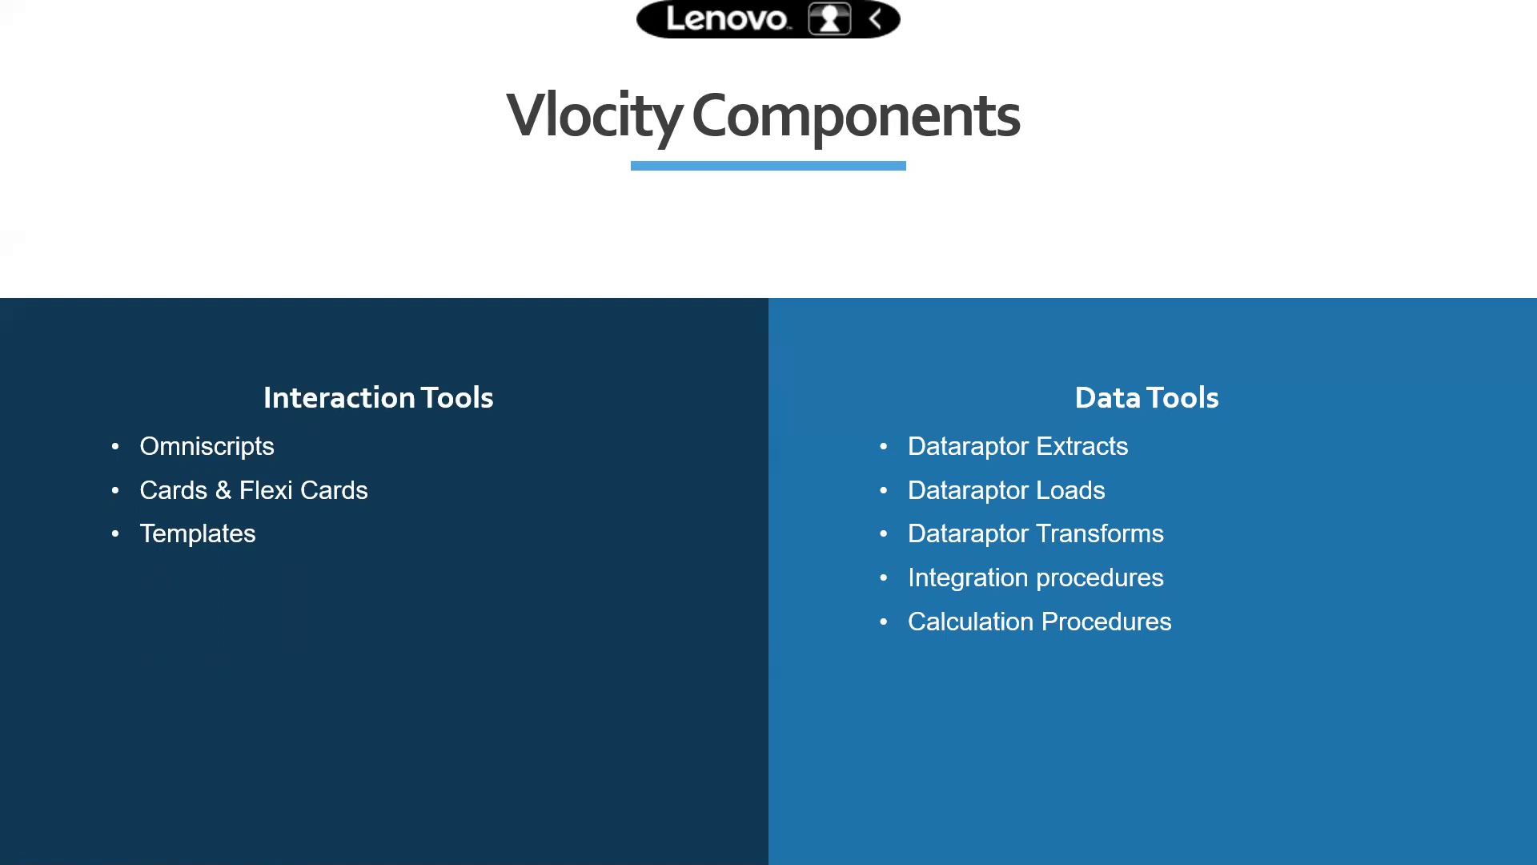
{"action": "key", "text": "alt+Tab"}
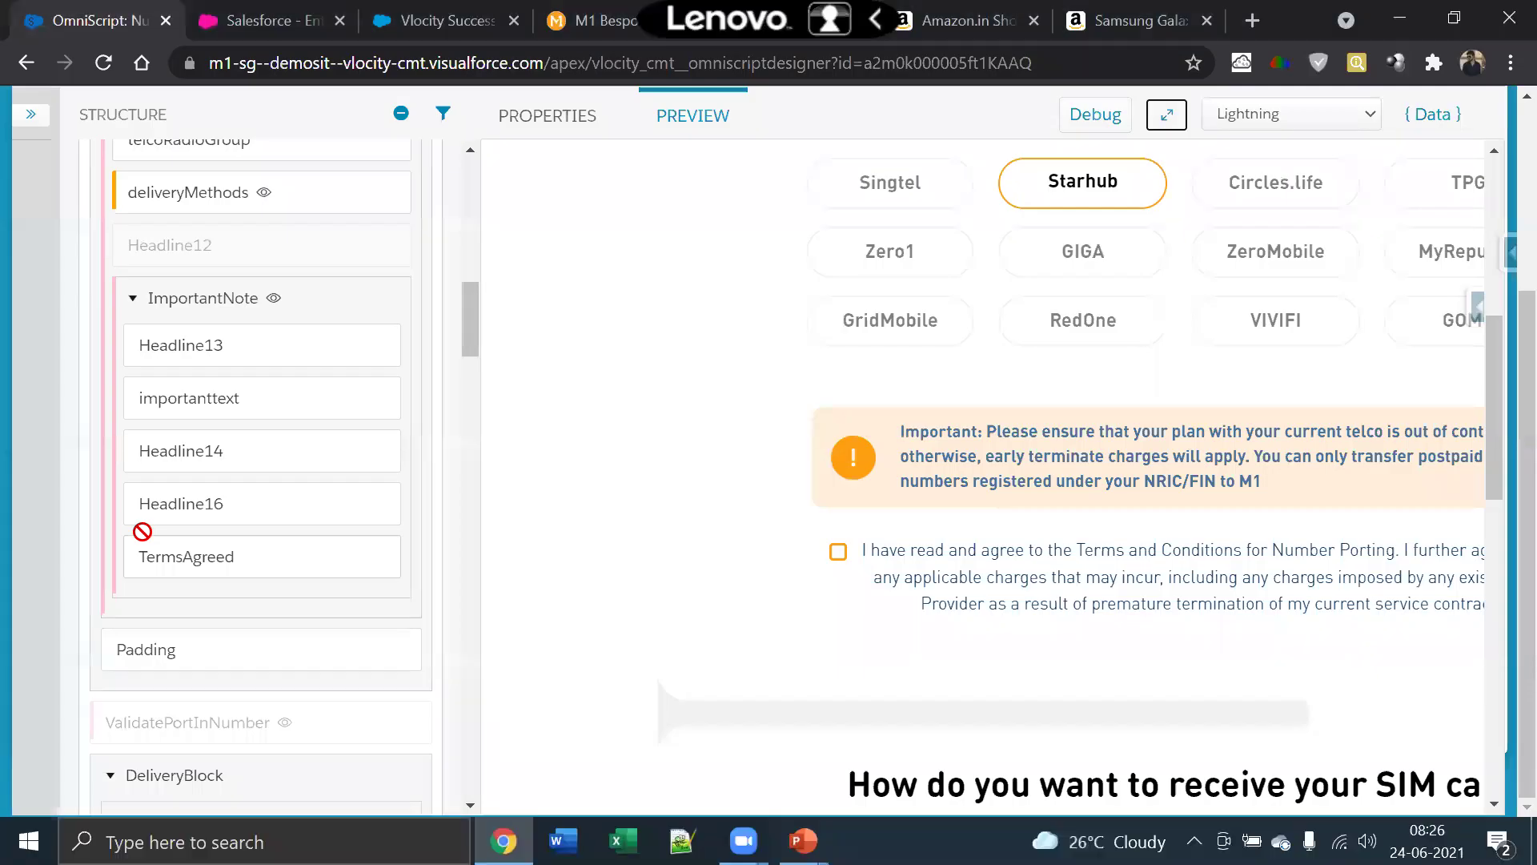
{"action": "left_click", "coordinate": [589, 26]}
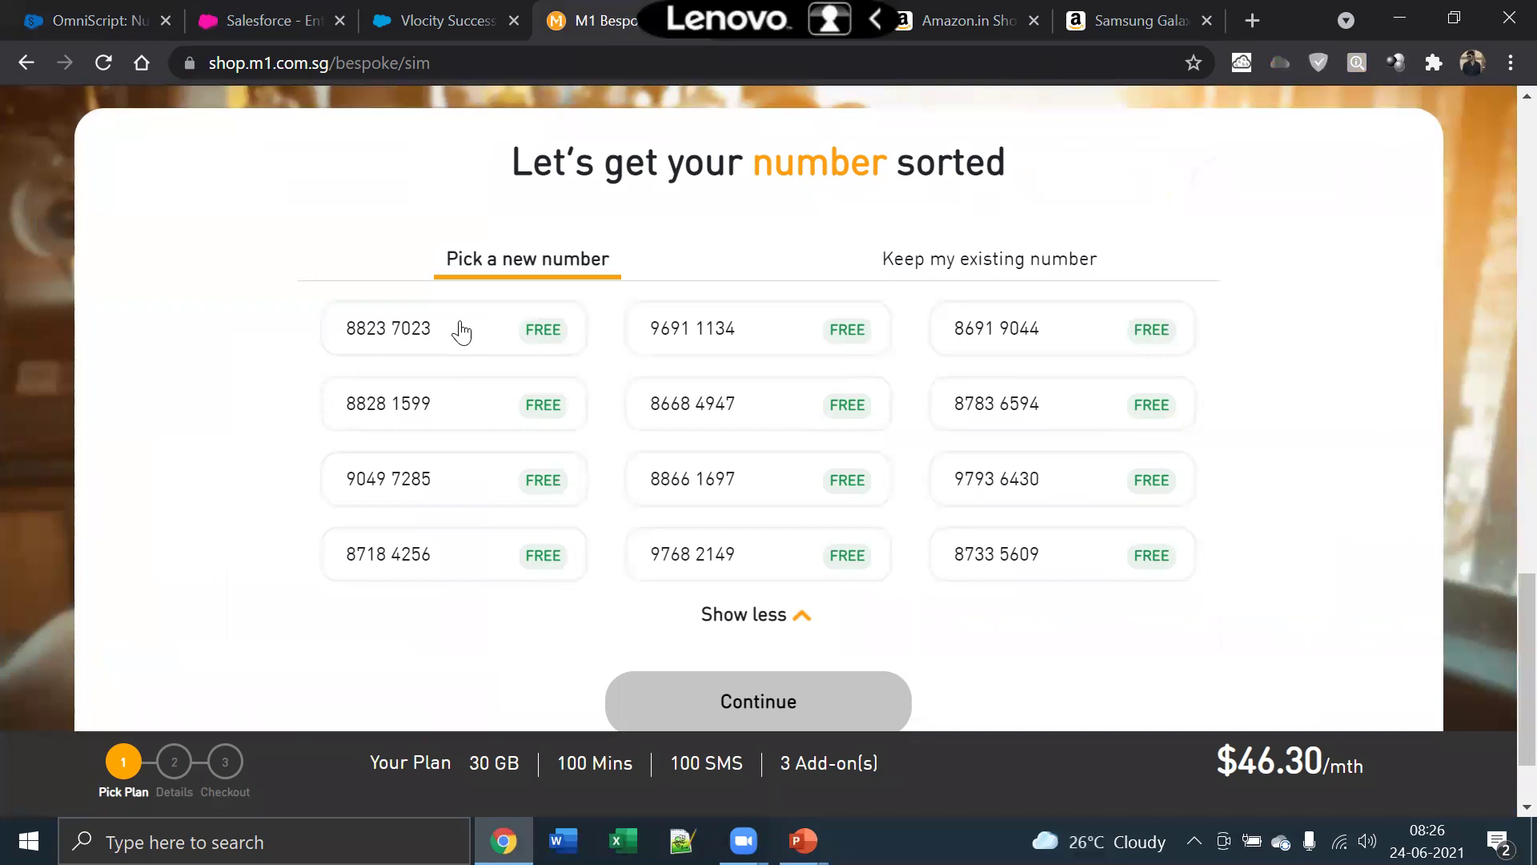
{"action": "scroll", "coordinate": [232, 381], "scroll_direction": "up", "scroll_amount": 6}
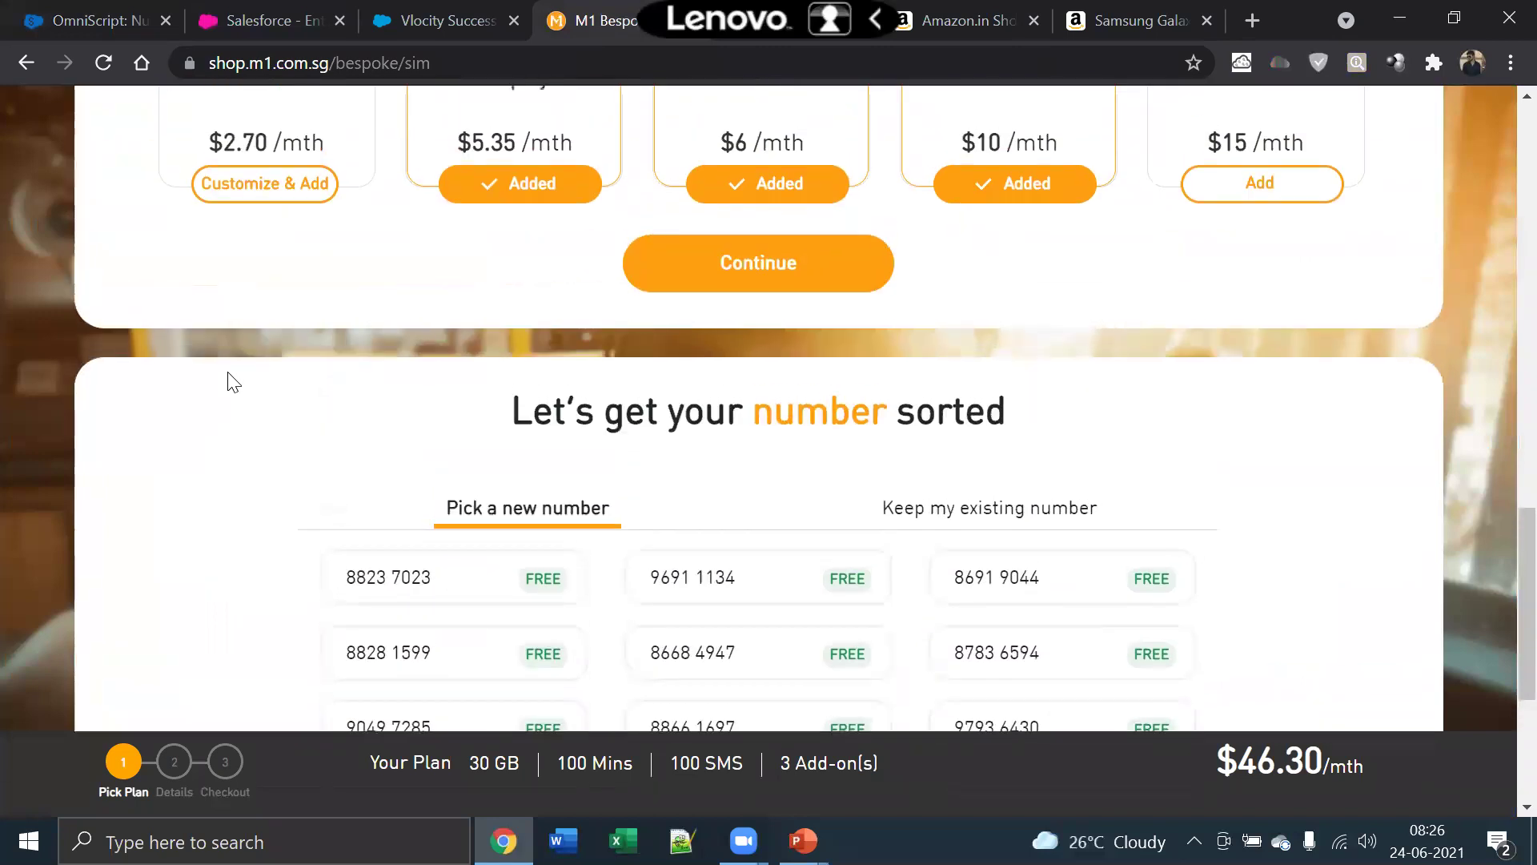
{"action": "scroll", "coordinate": [48, 332], "scroll_direction": "up", "scroll_amount": 10}
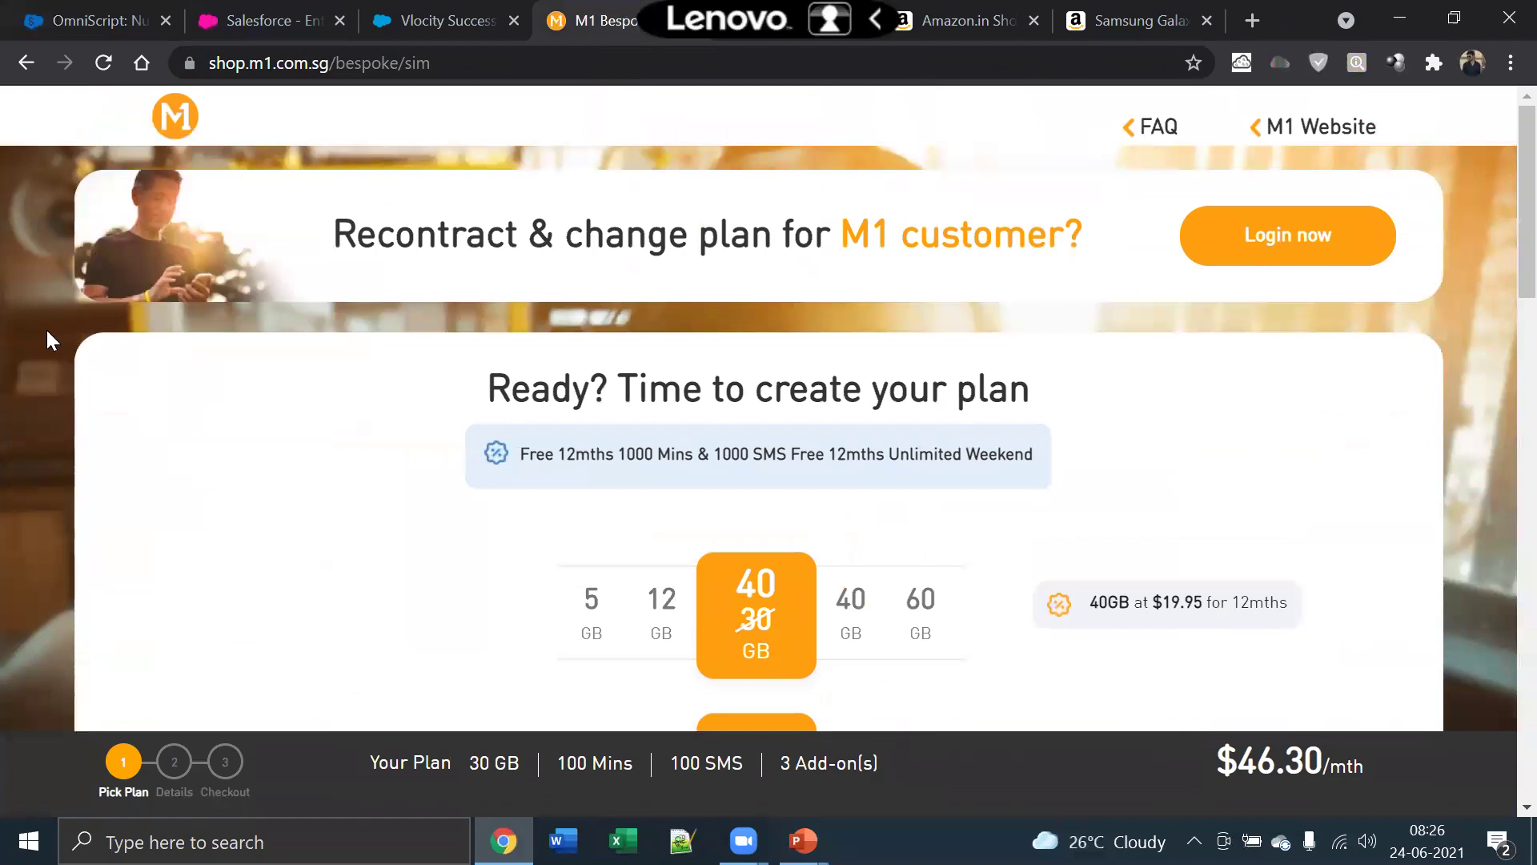
{"action": "key", "text": "alt+Tab"}
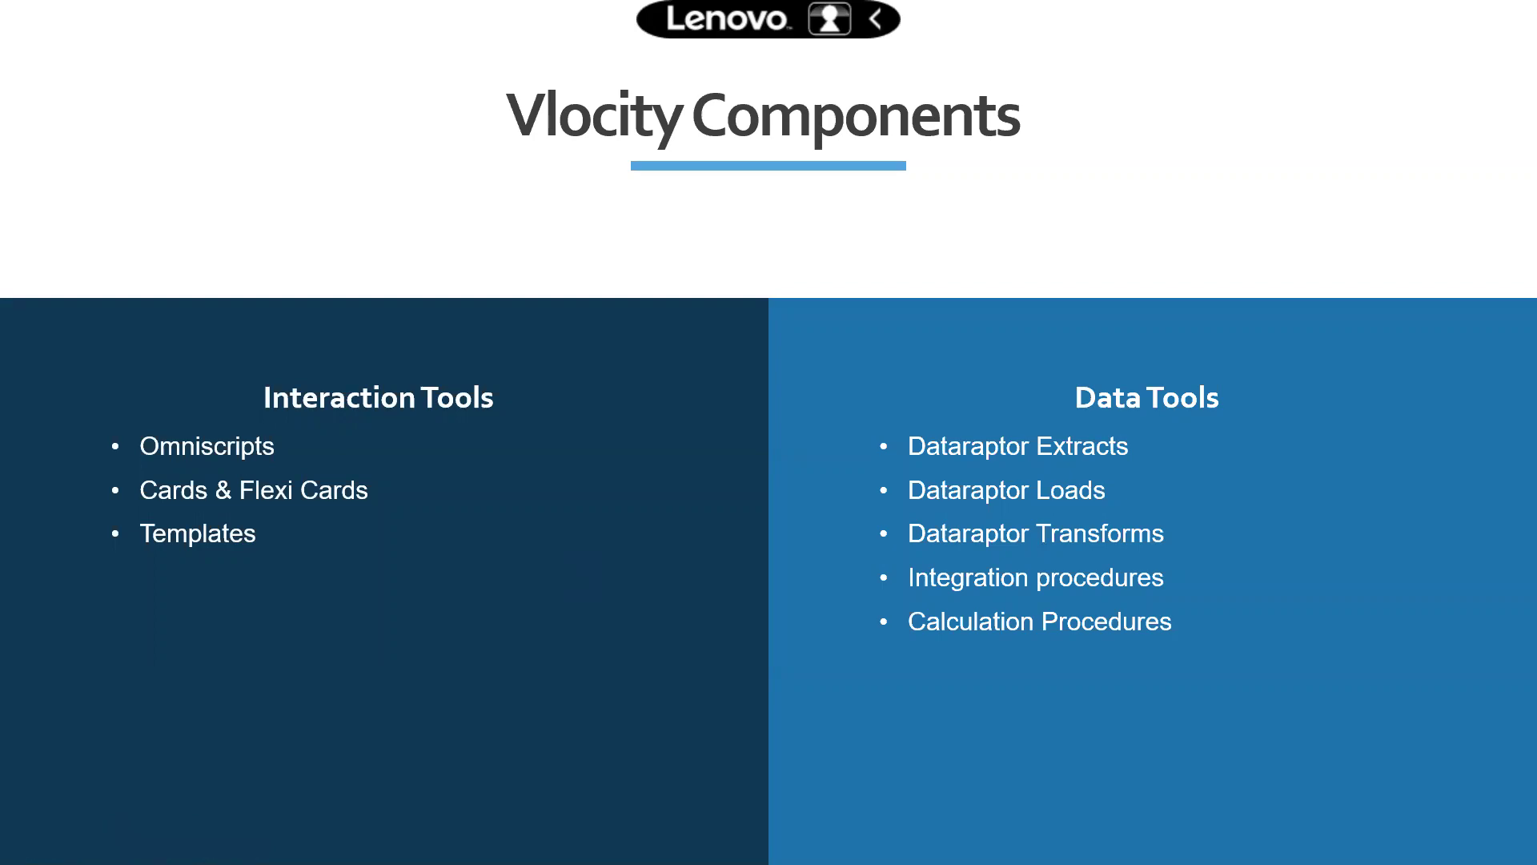
{"action": "key", "text": "alt+Tab"}
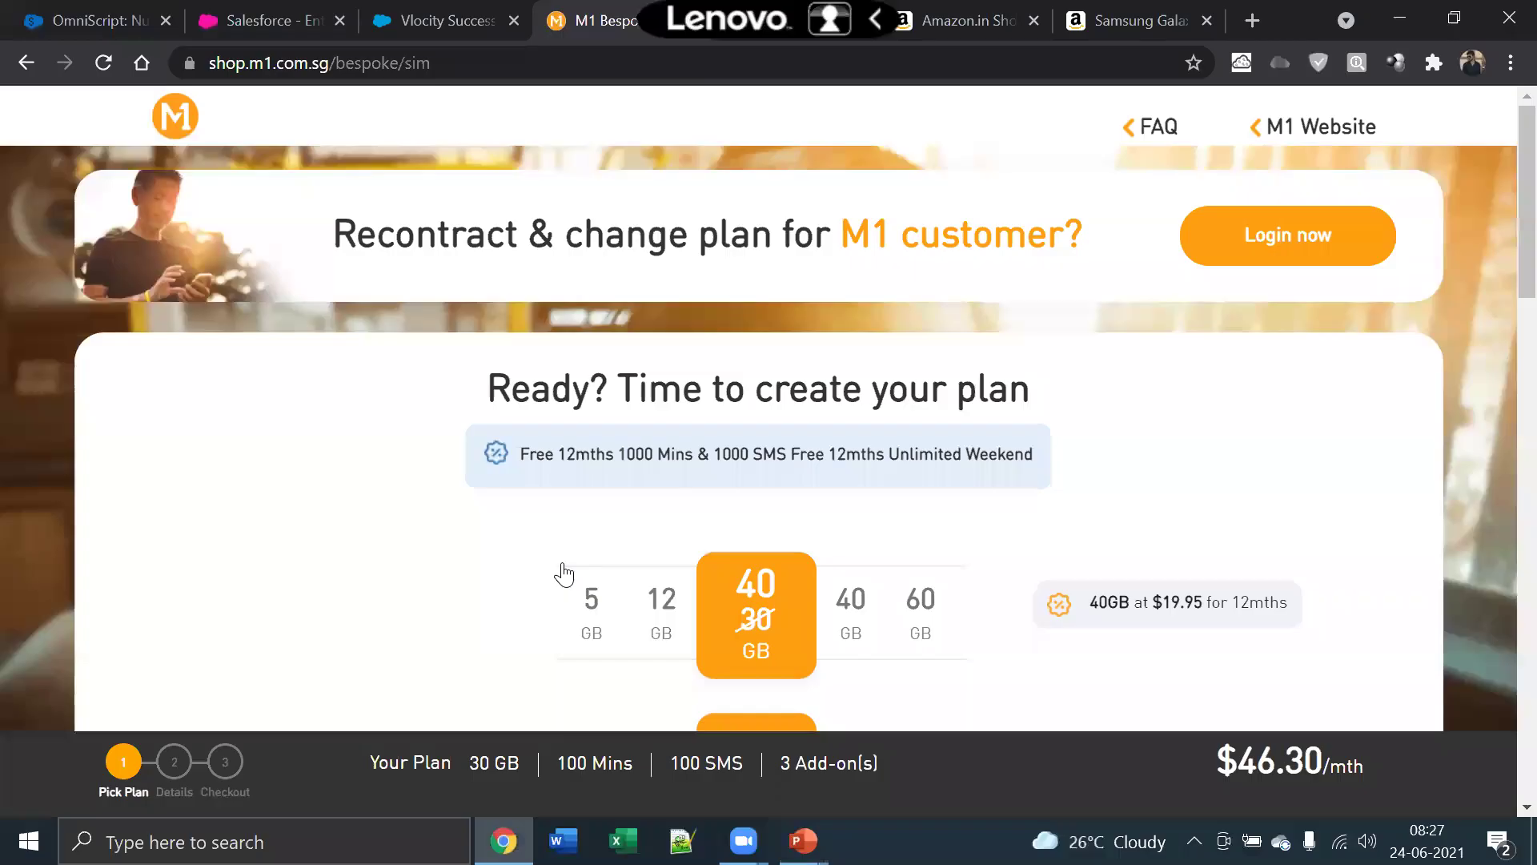
On the OmniScript designer page, highlight the apex and page-name parts of the address and the OmniScript title
{"action": "left_click", "coordinate": [80, 17]}
{"action": "left_click_drag", "start_coordinate": [545, 64], "coordinate": [602, 64]}
{"action": "left_click", "coordinate": [623, 64]}
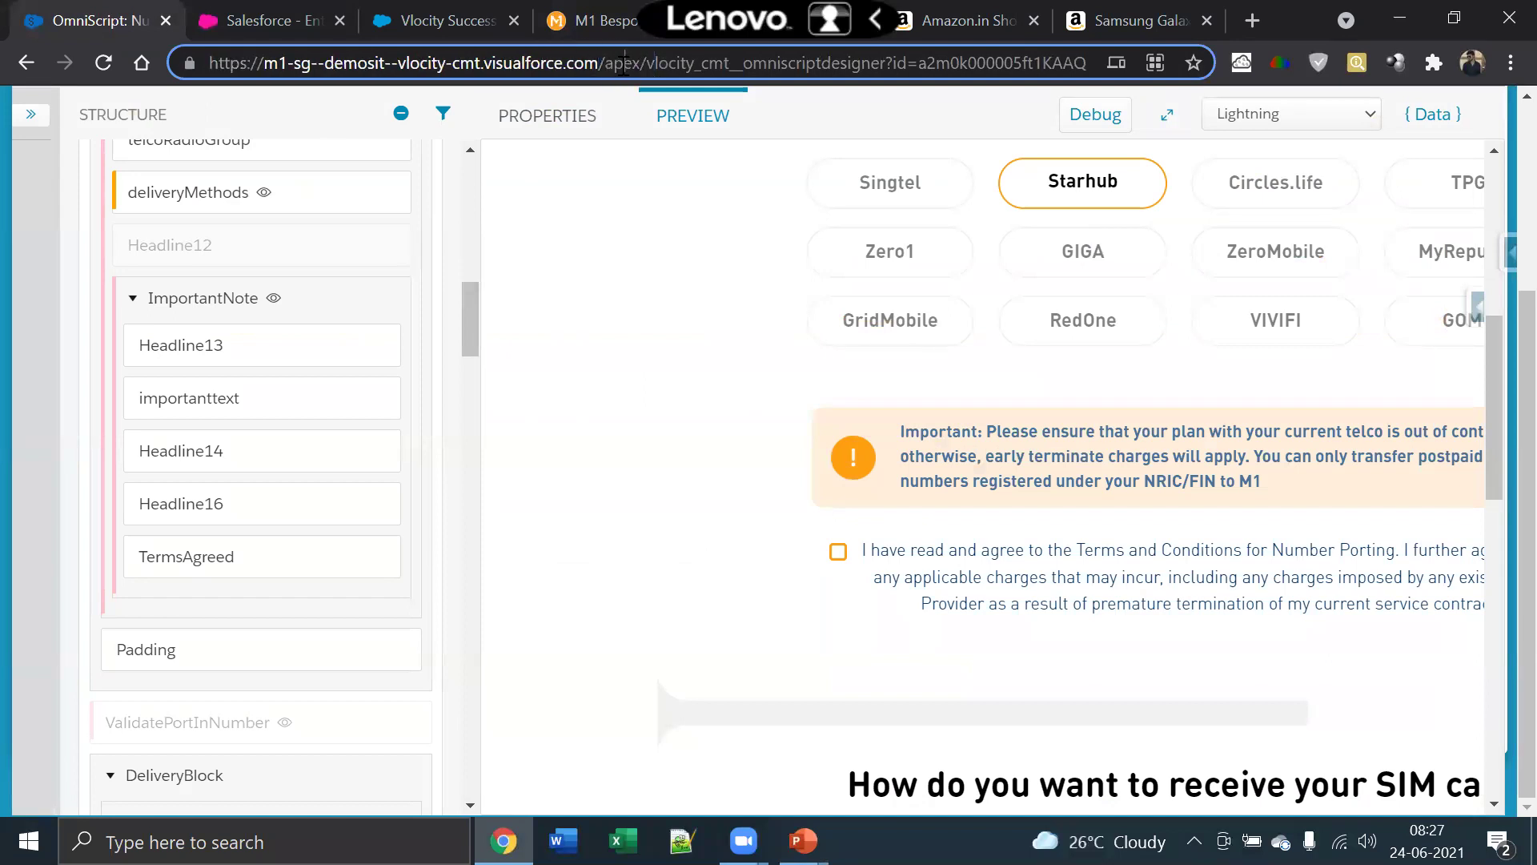
{"action": "scroll", "coordinate": [146, 506], "scroll_direction": "up", "scroll_amount": 10}
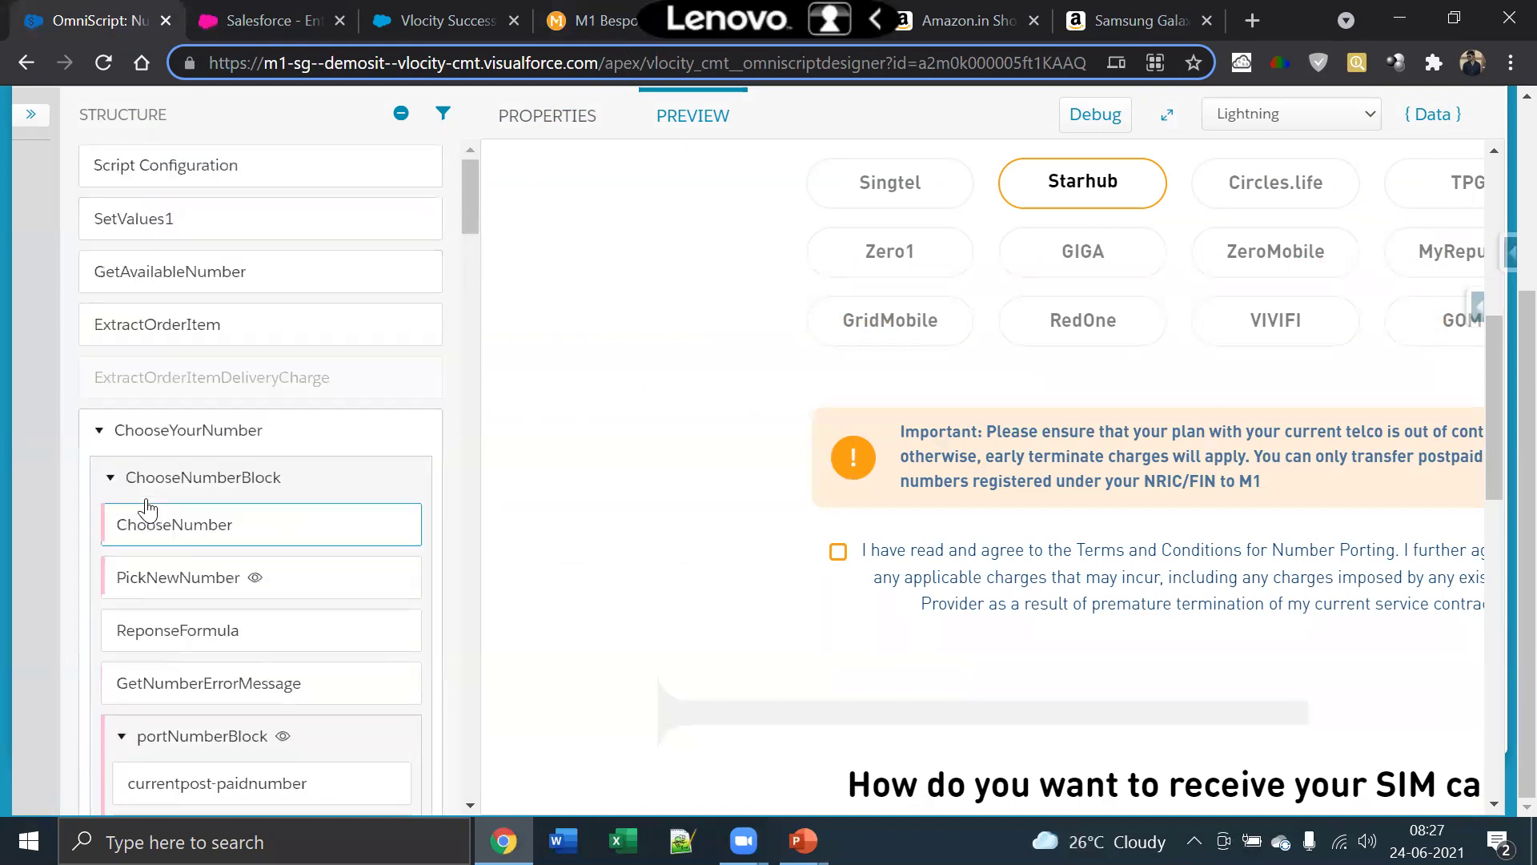
{"action": "scroll", "coordinate": [147, 506], "scroll_direction": "up", "scroll_amount": 3}
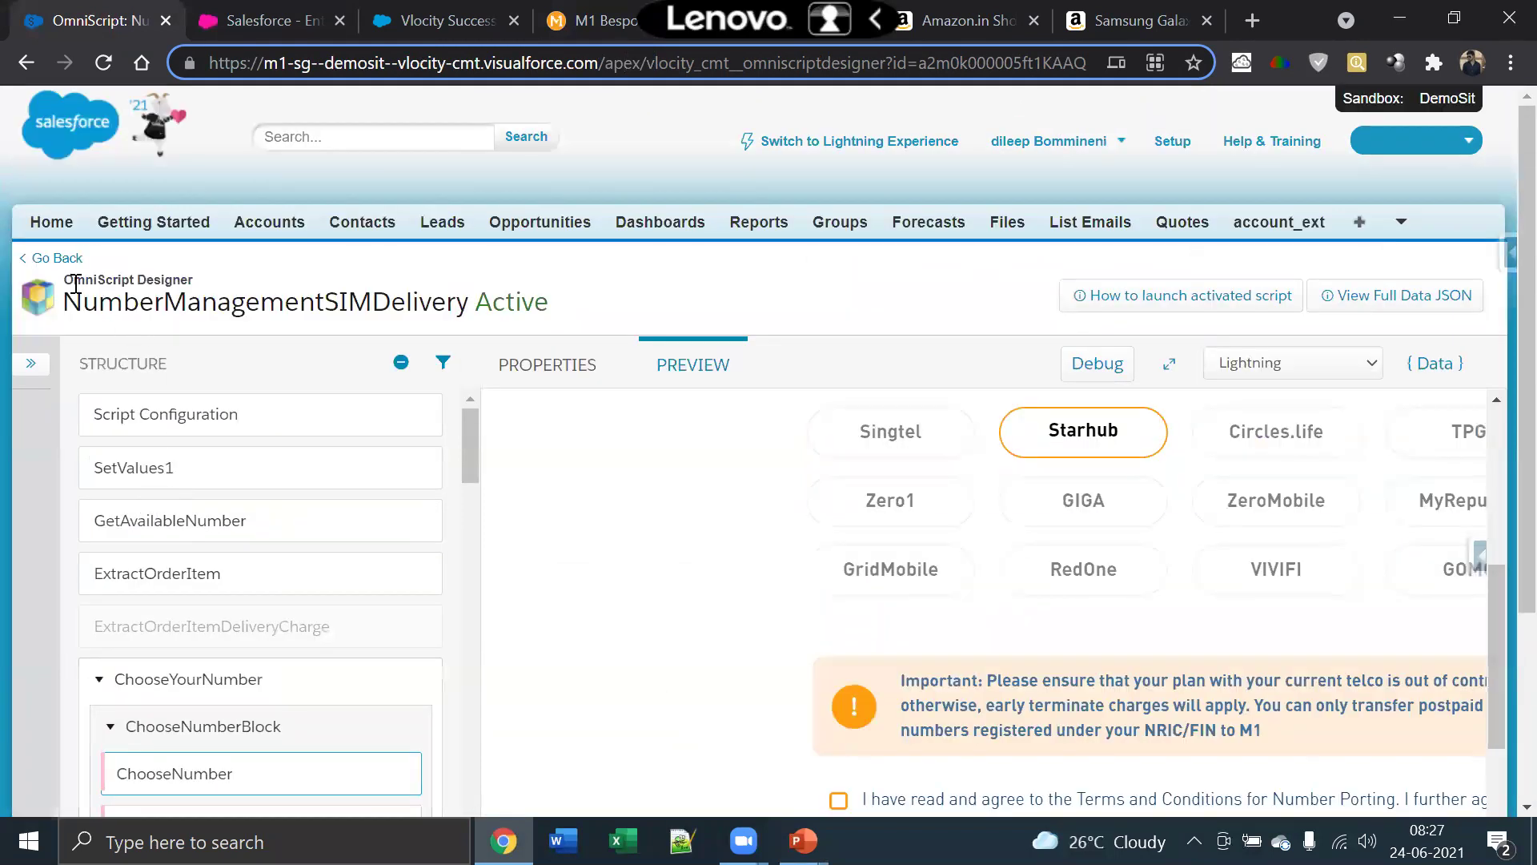
{"action": "left_click_drag", "start_coordinate": [69, 283], "coordinate": [141, 283]}
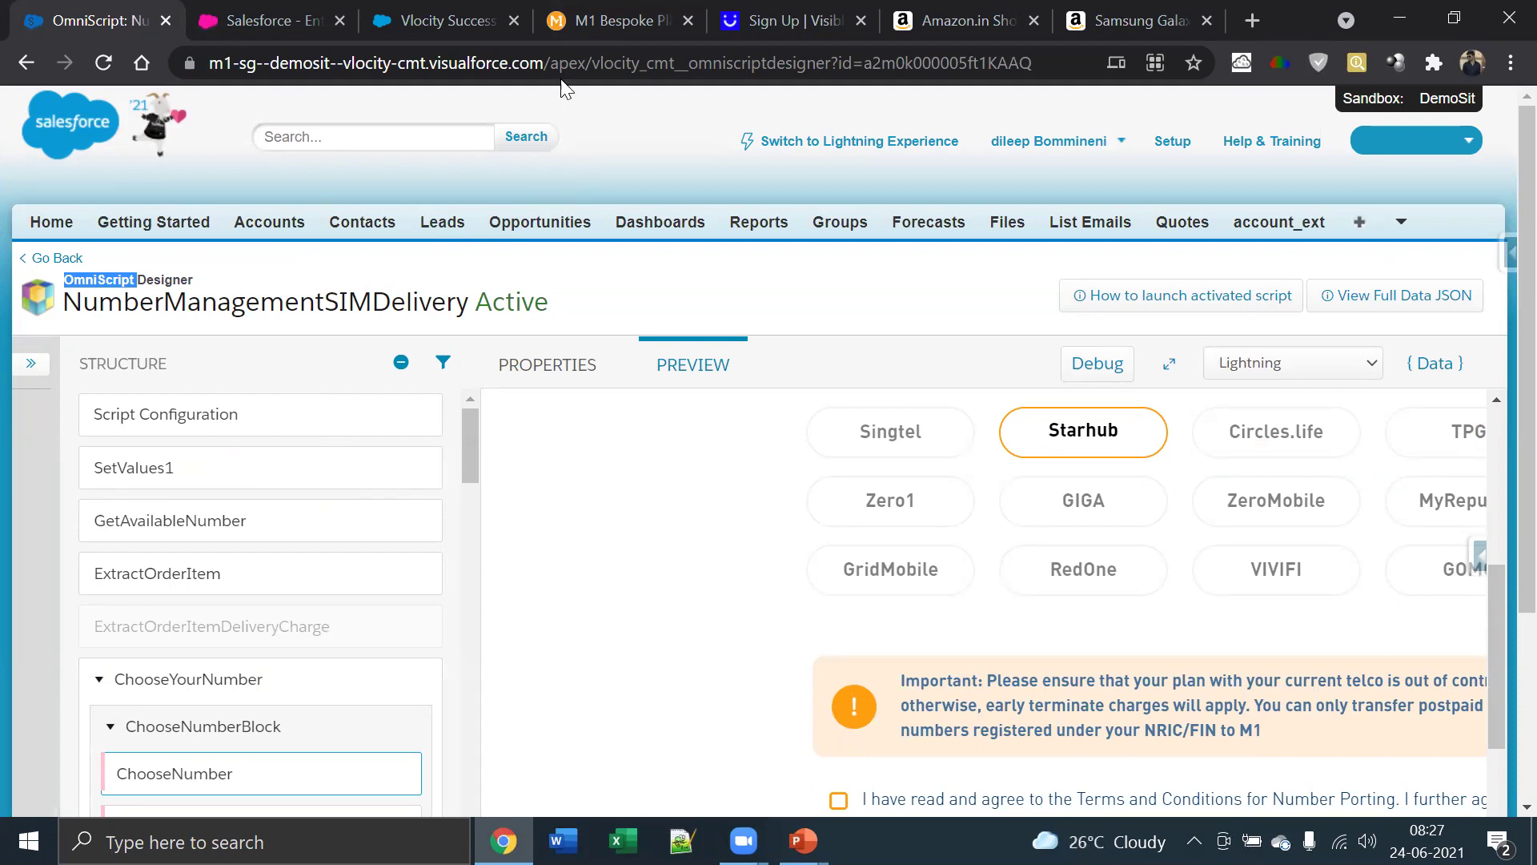
{"action": "left_click_drag", "start_coordinate": [552, 65], "coordinate": [590, 66]}
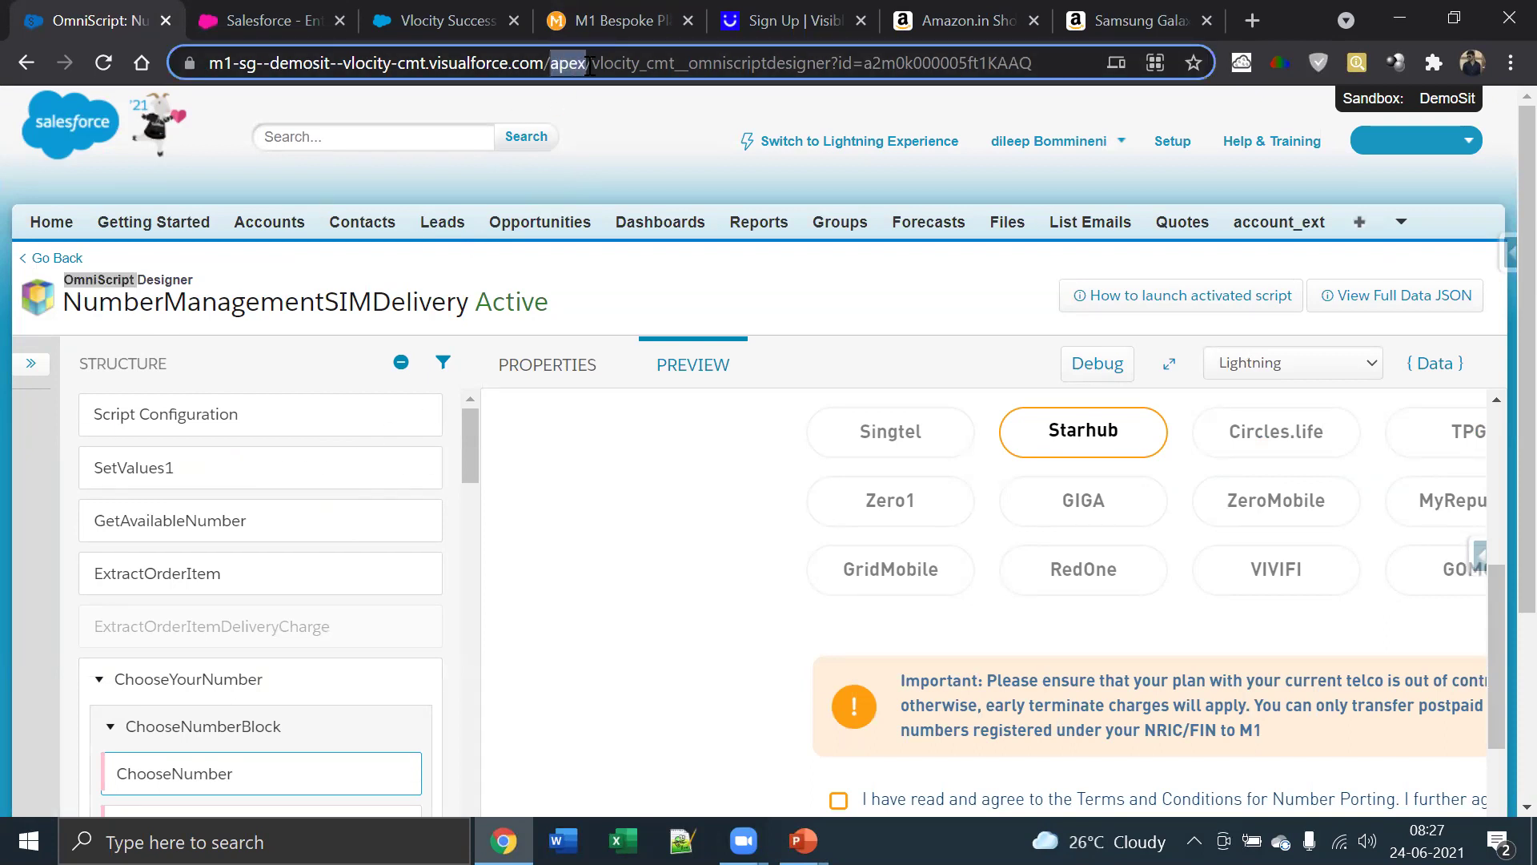
{"action": "left_click", "coordinate": [653, 65]}
{"action": "left_click_drag", "start_coordinate": [653, 66], "coordinate": [886, 68]}
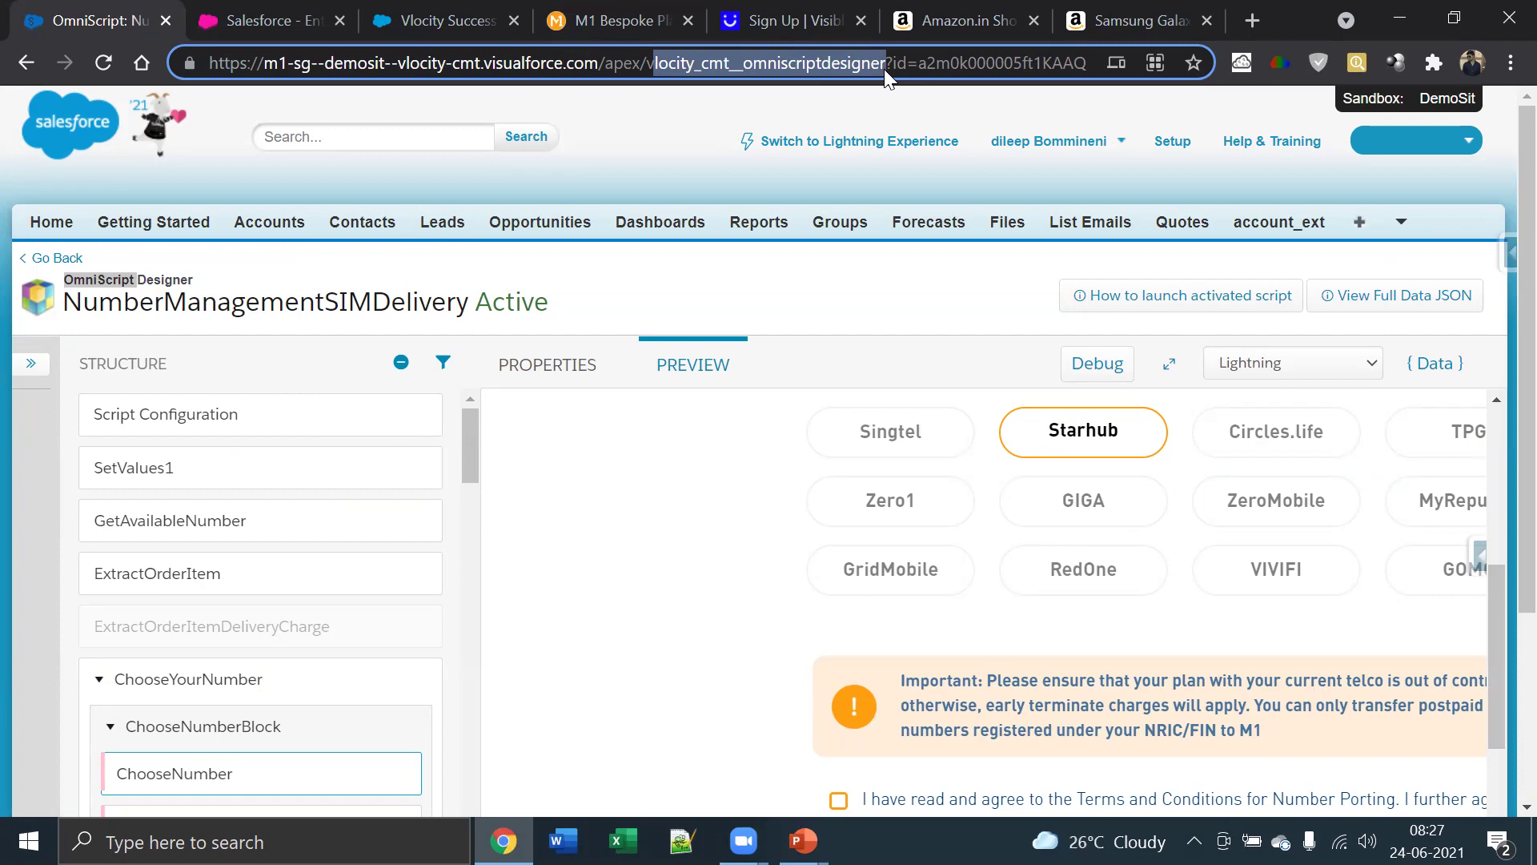
Glance at the Vlocity Components slide, then clear highlights and expand the Available Components panel
{"action": "key", "text": "alt+Tab"}
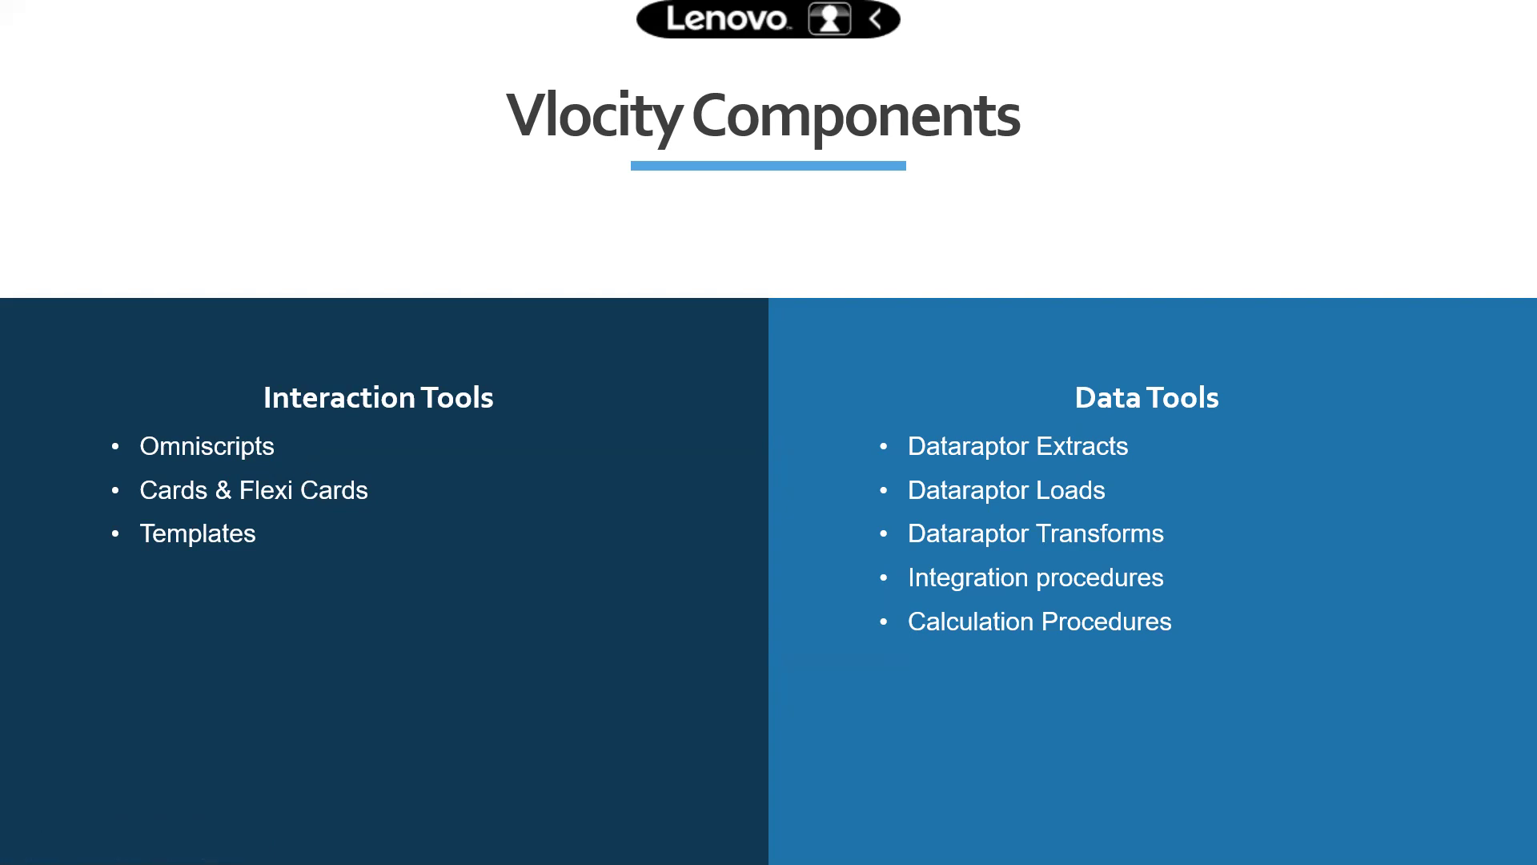
{"action": "key", "text": "alt+Tab"}
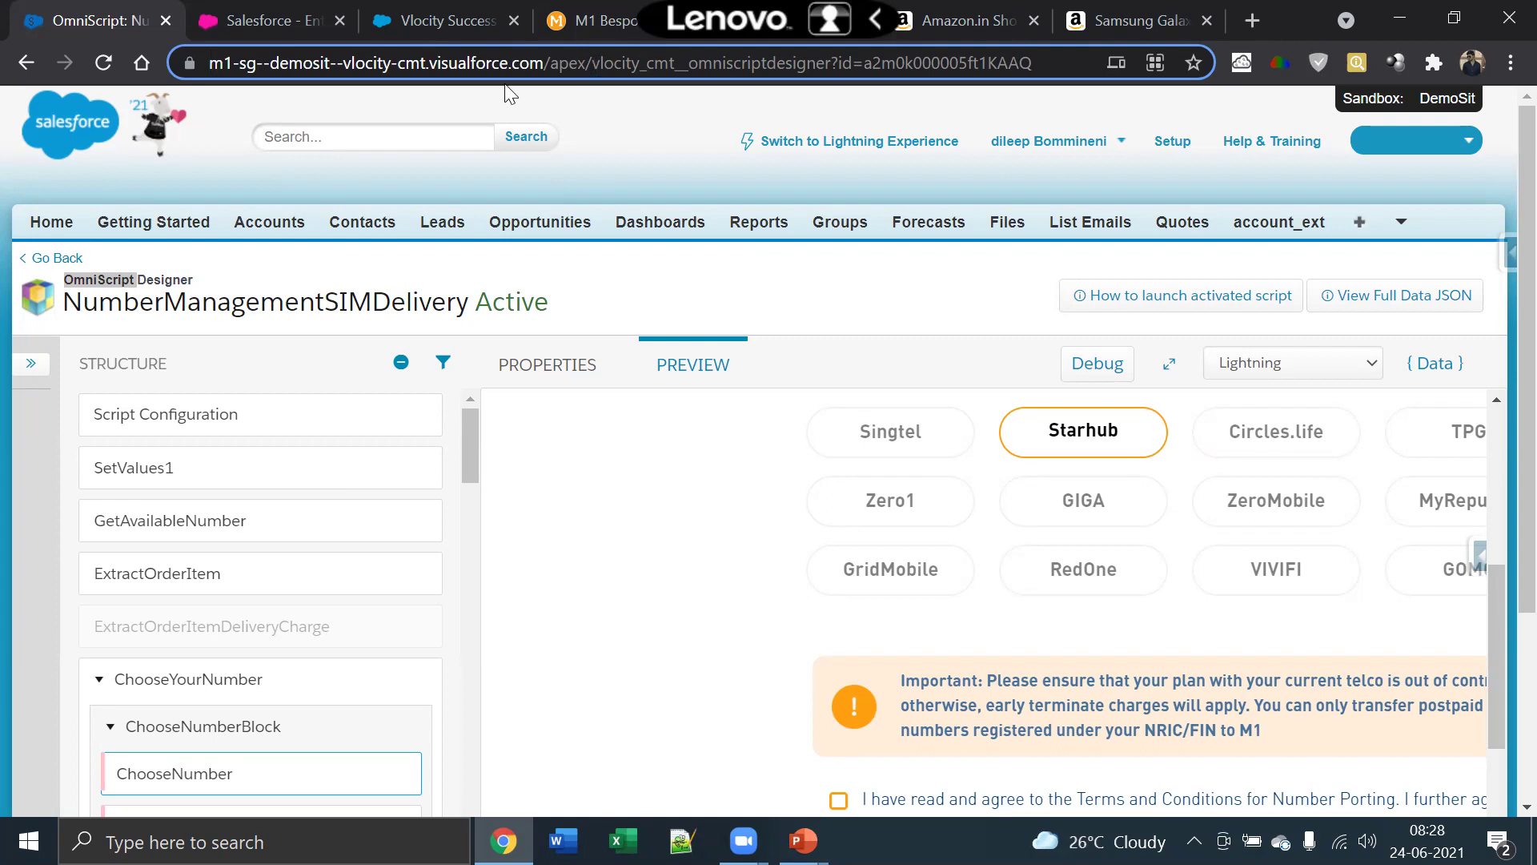
{"action": "left_click", "coordinate": [149, 298]}
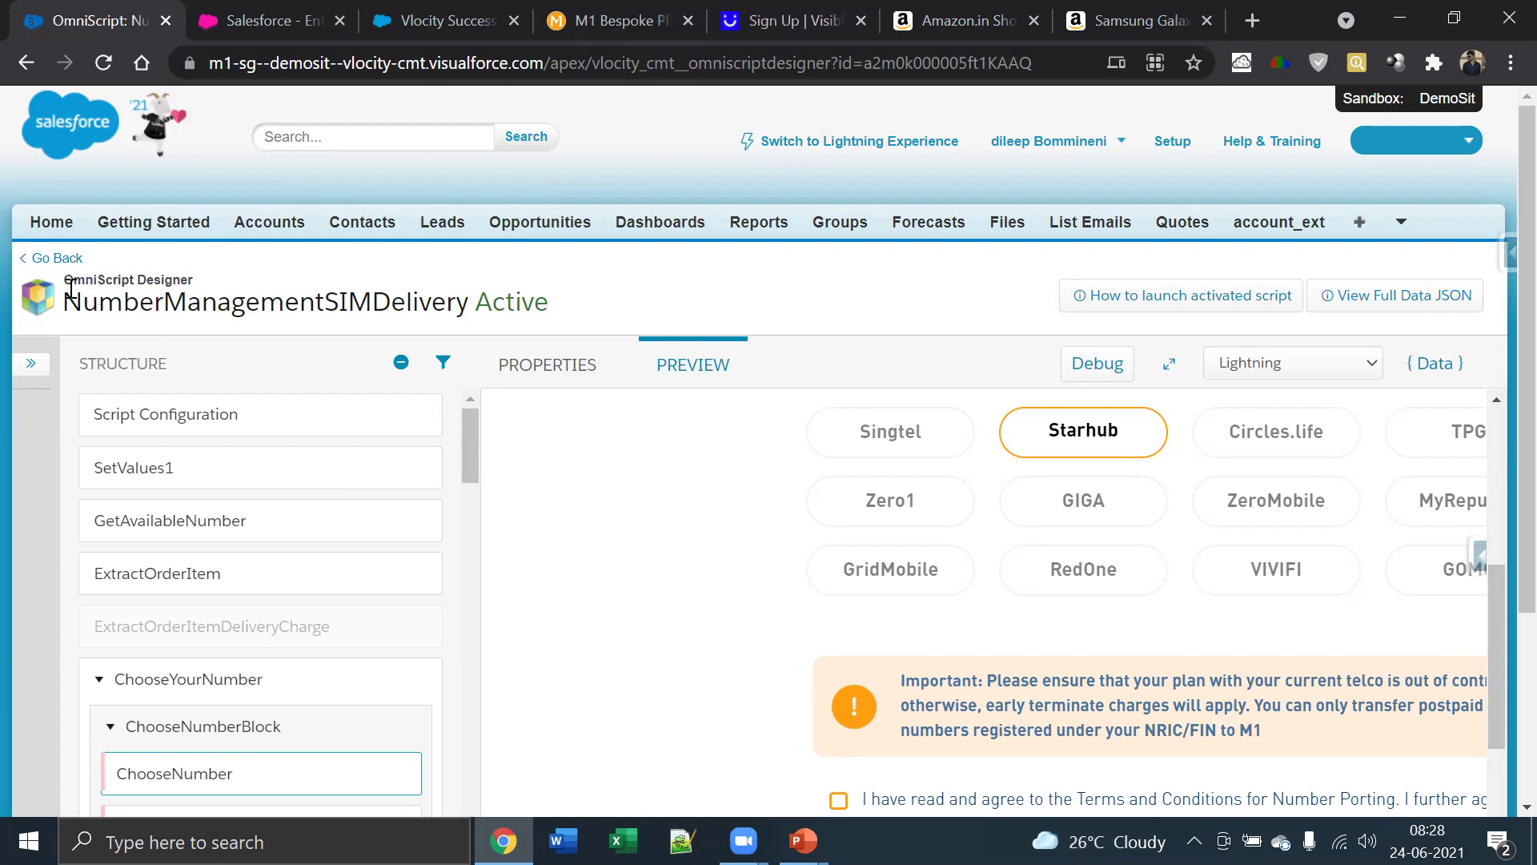
{"action": "left_click", "coordinate": [30, 363]}
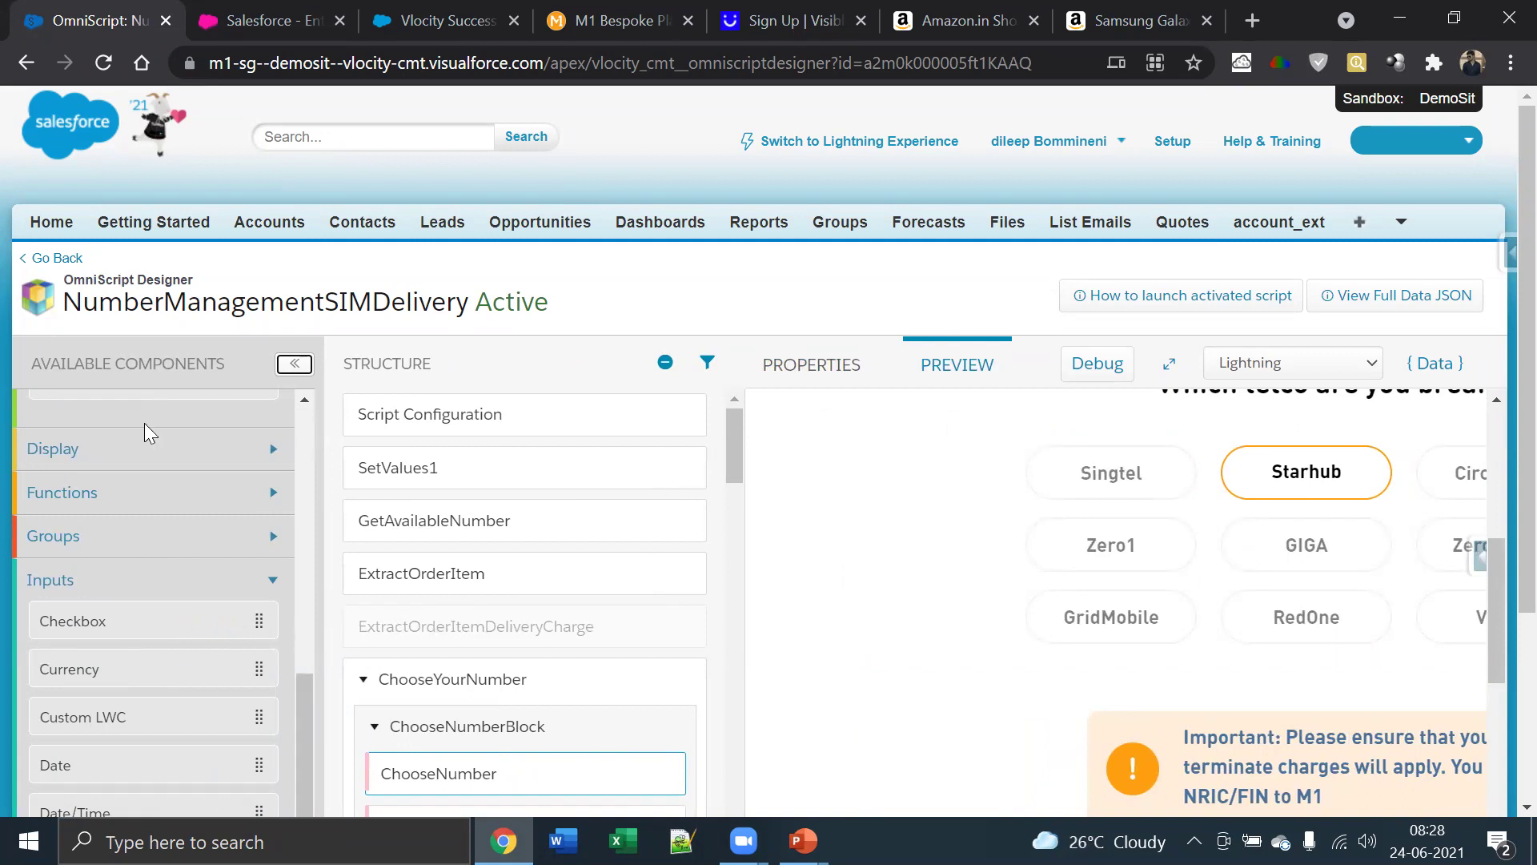
Scroll the Structure panel briefly, then bring the Vlocity Components slide up full screen
{"action": "scroll", "coordinate": [397, 521], "scroll_direction": "down", "scroll_amount": 10}
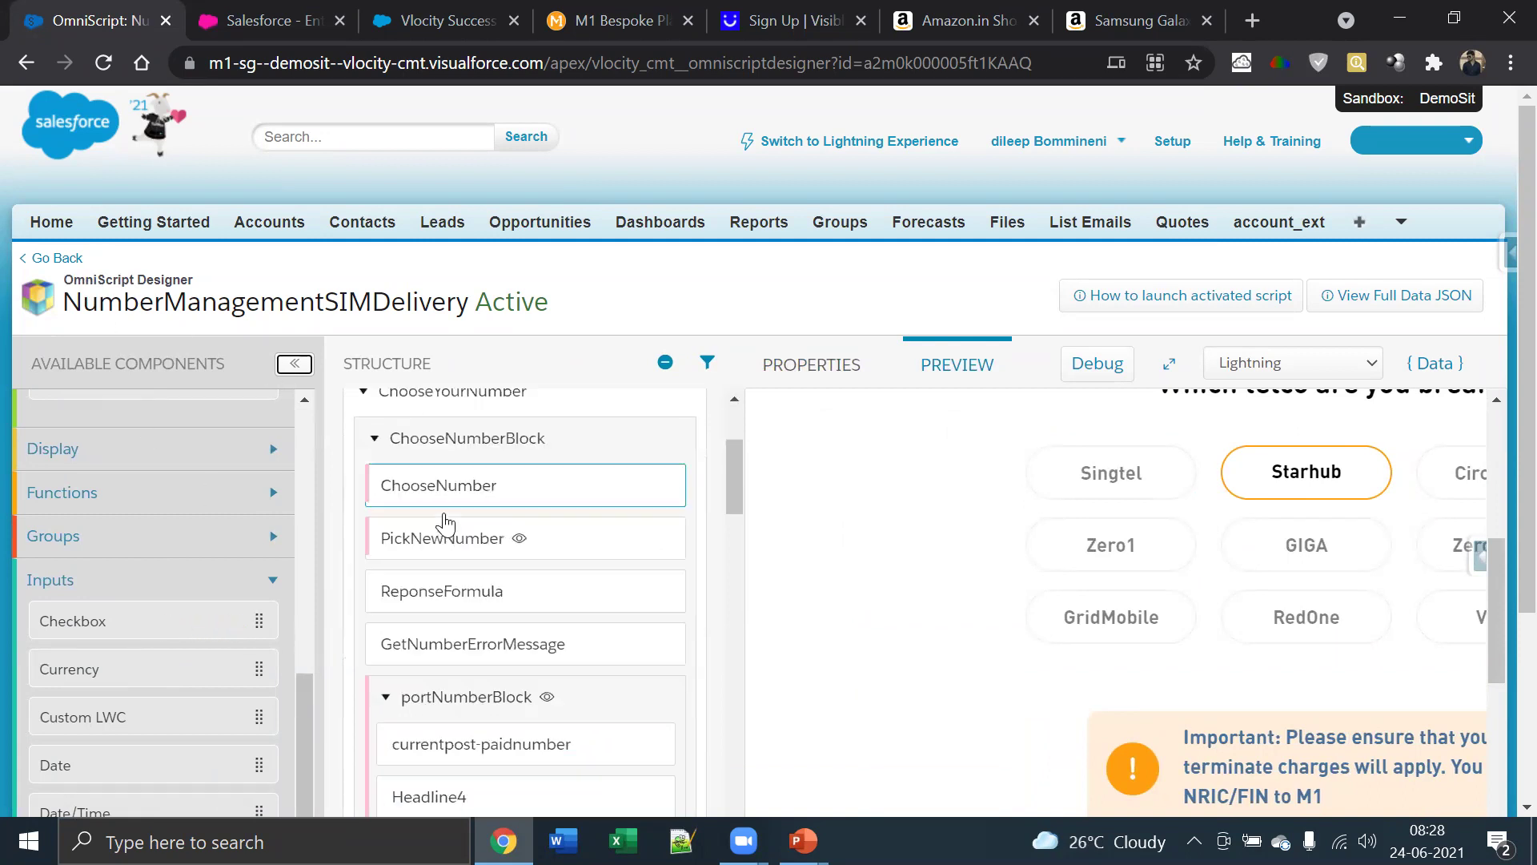
{"action": "scroll", "coordinate": [401, 513], "scroll_direction": "up", "scroll_amount": 12}
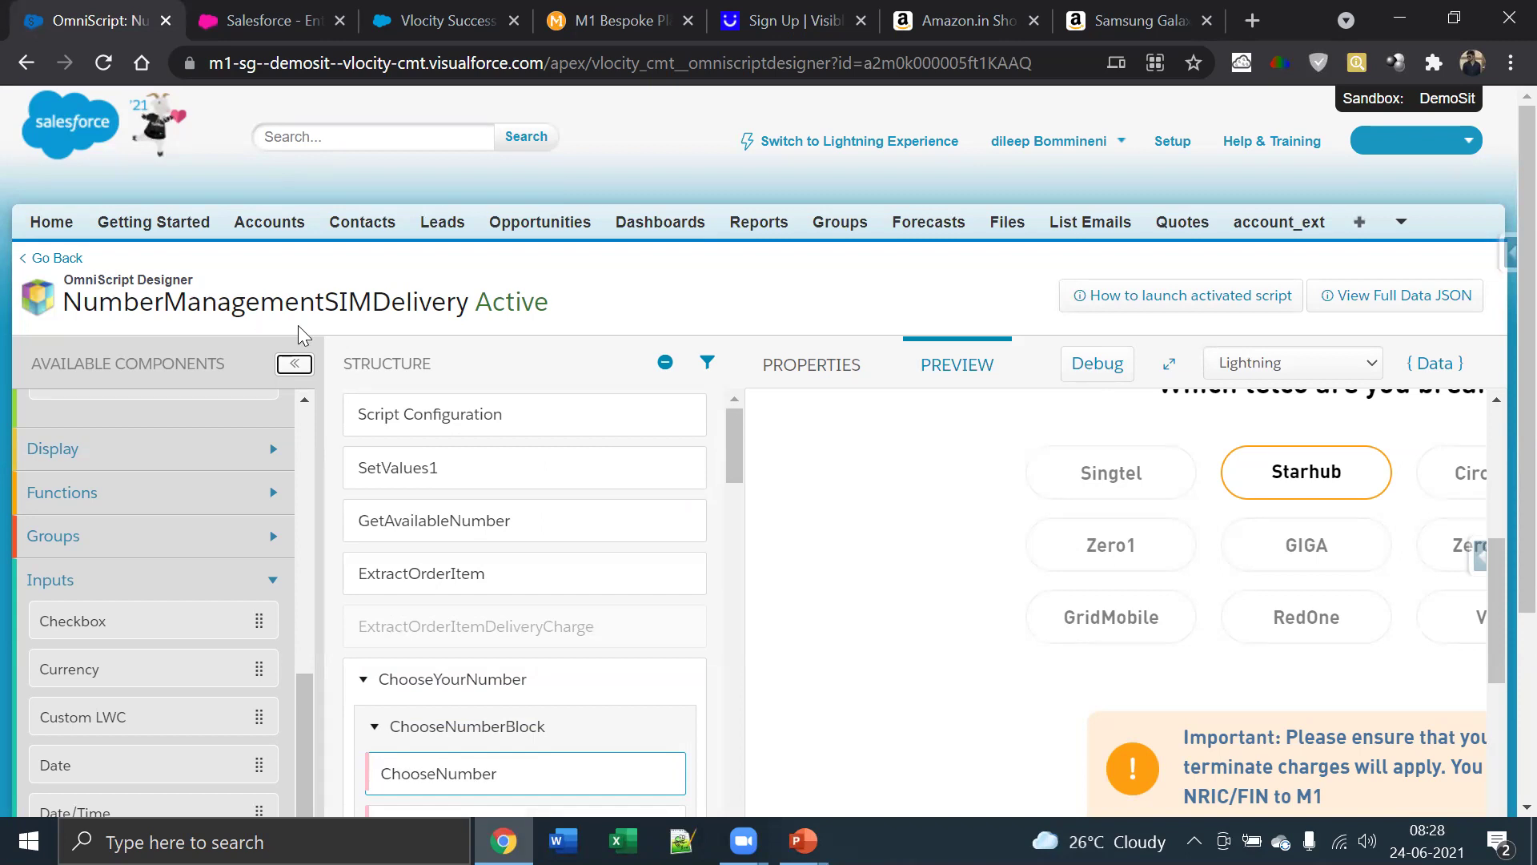
{"action": "key", "text": "alt+Tab"}
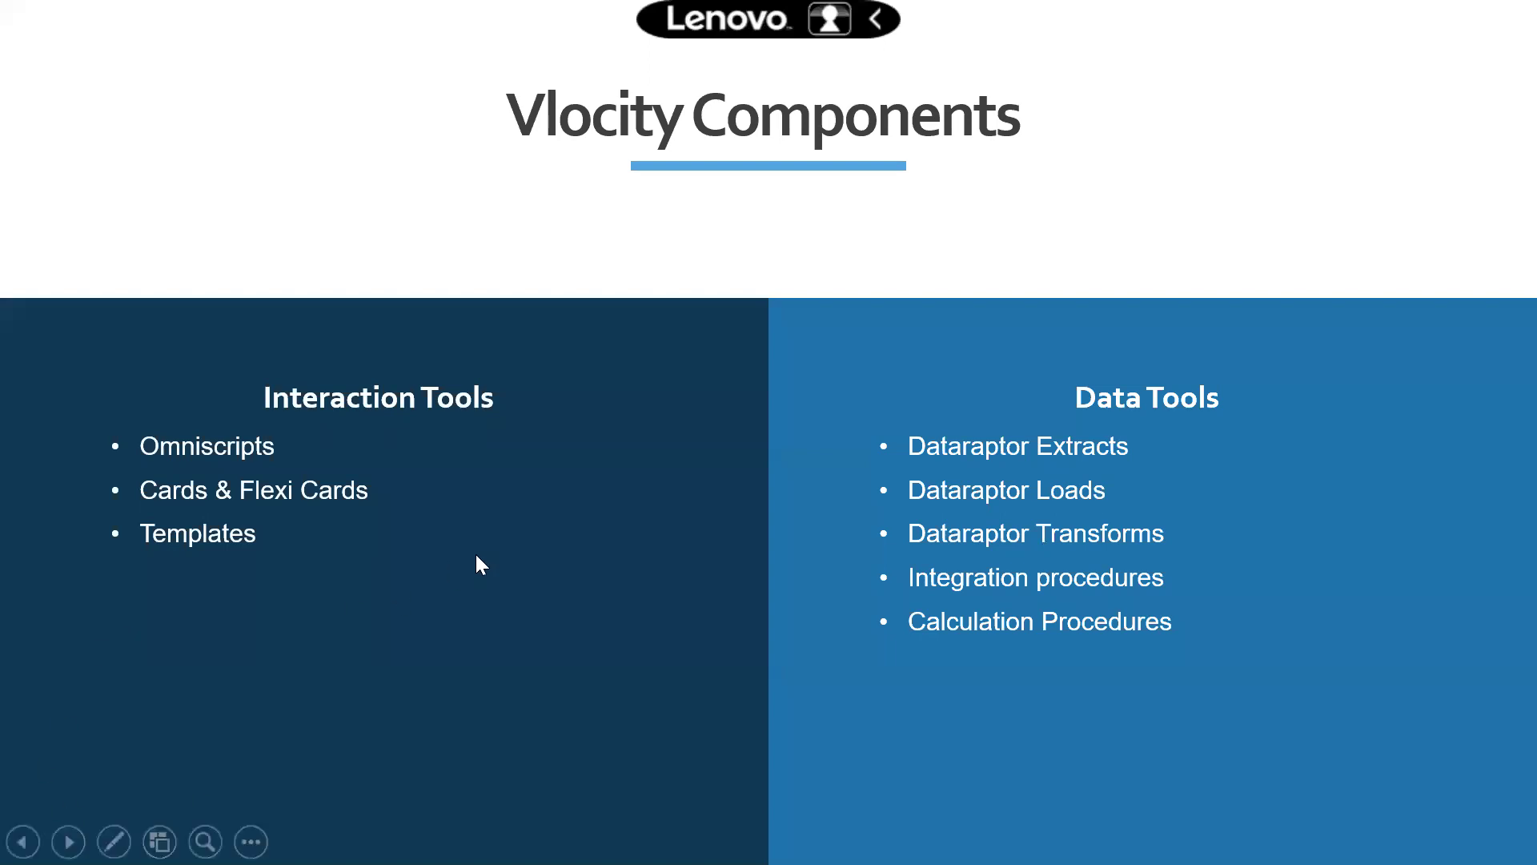
Back in the designer, scroll the Structure panel to the DeliveryBlock elements, flipping to the slideshow and back
{"action": "key", "text": "alt+Tab"}
{"action": "scroll", "coordinate": [675, 369], "scroll_direction": "down", "scroll_amount": 3}
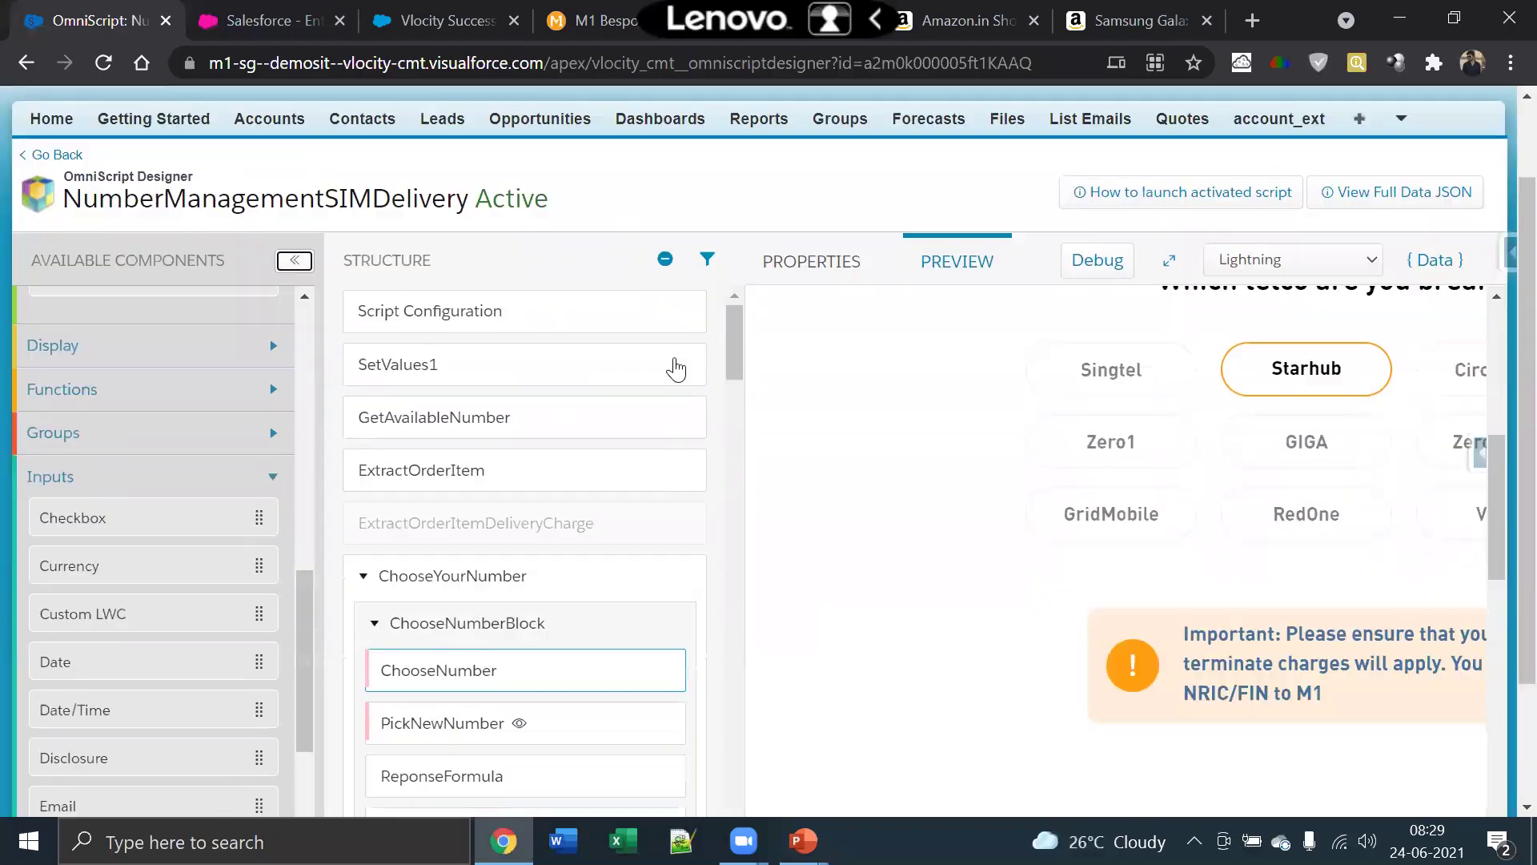
{"action": "scroll", "coordinate": [445, 654], "scroll_direction": "down", "scroll_amount": 10}
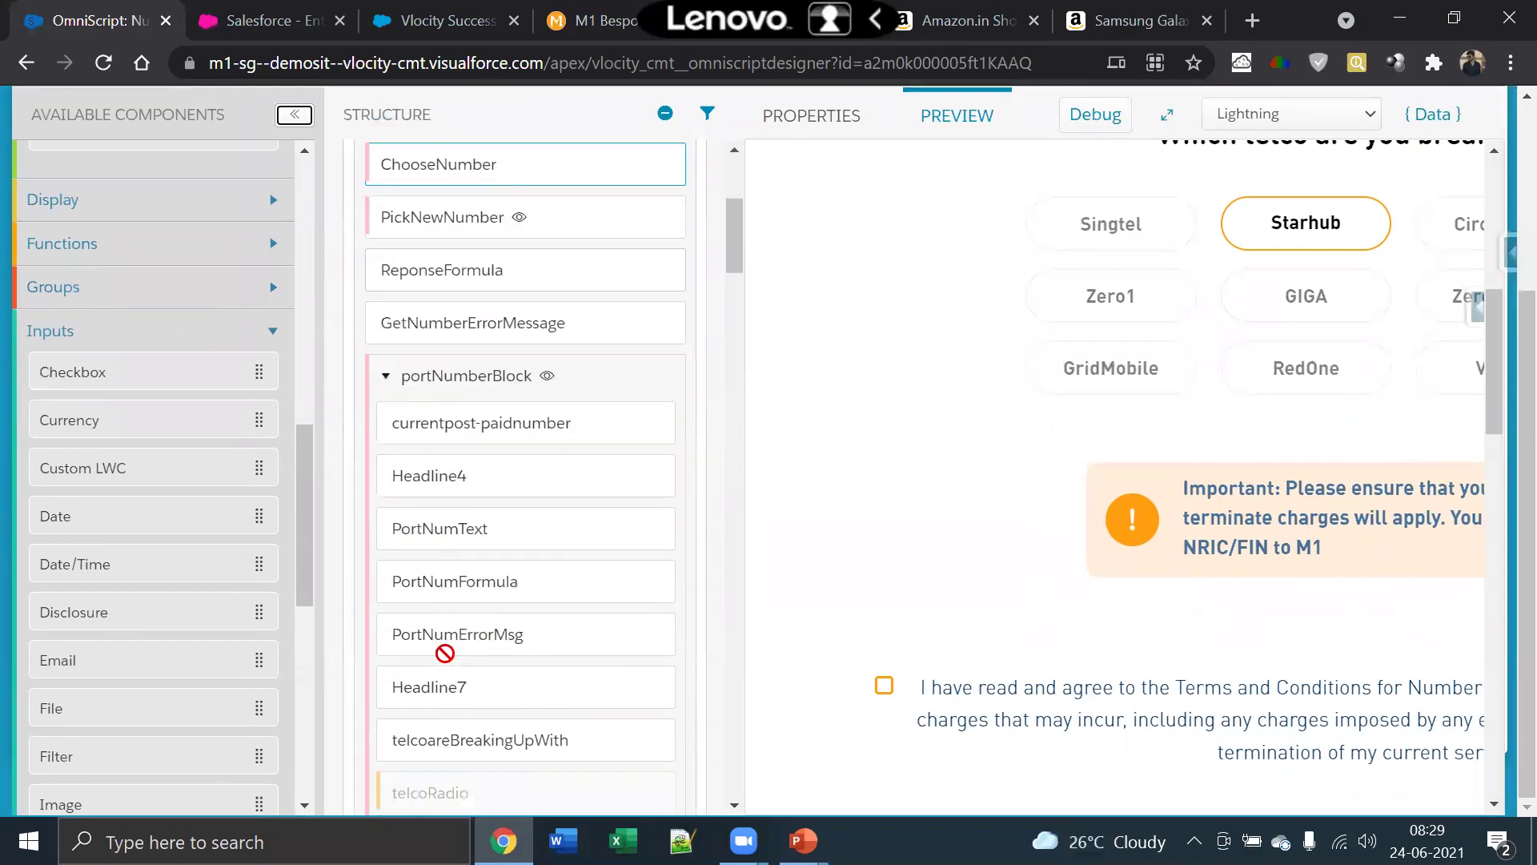
{"action": "key", "text": "alt+Tab"}
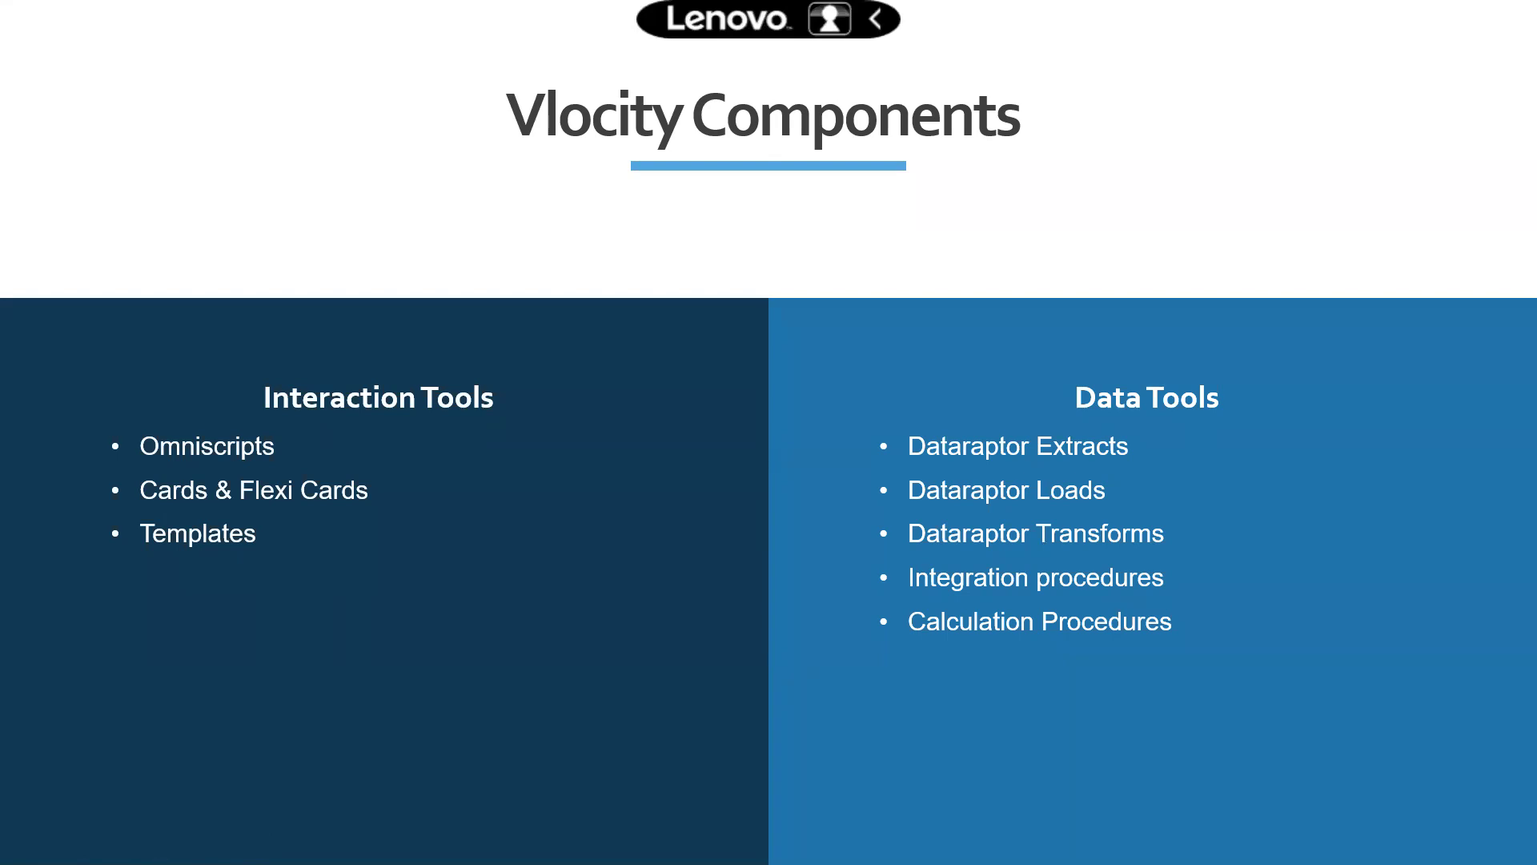
{"action": "key", "text": "alt+Tab"}
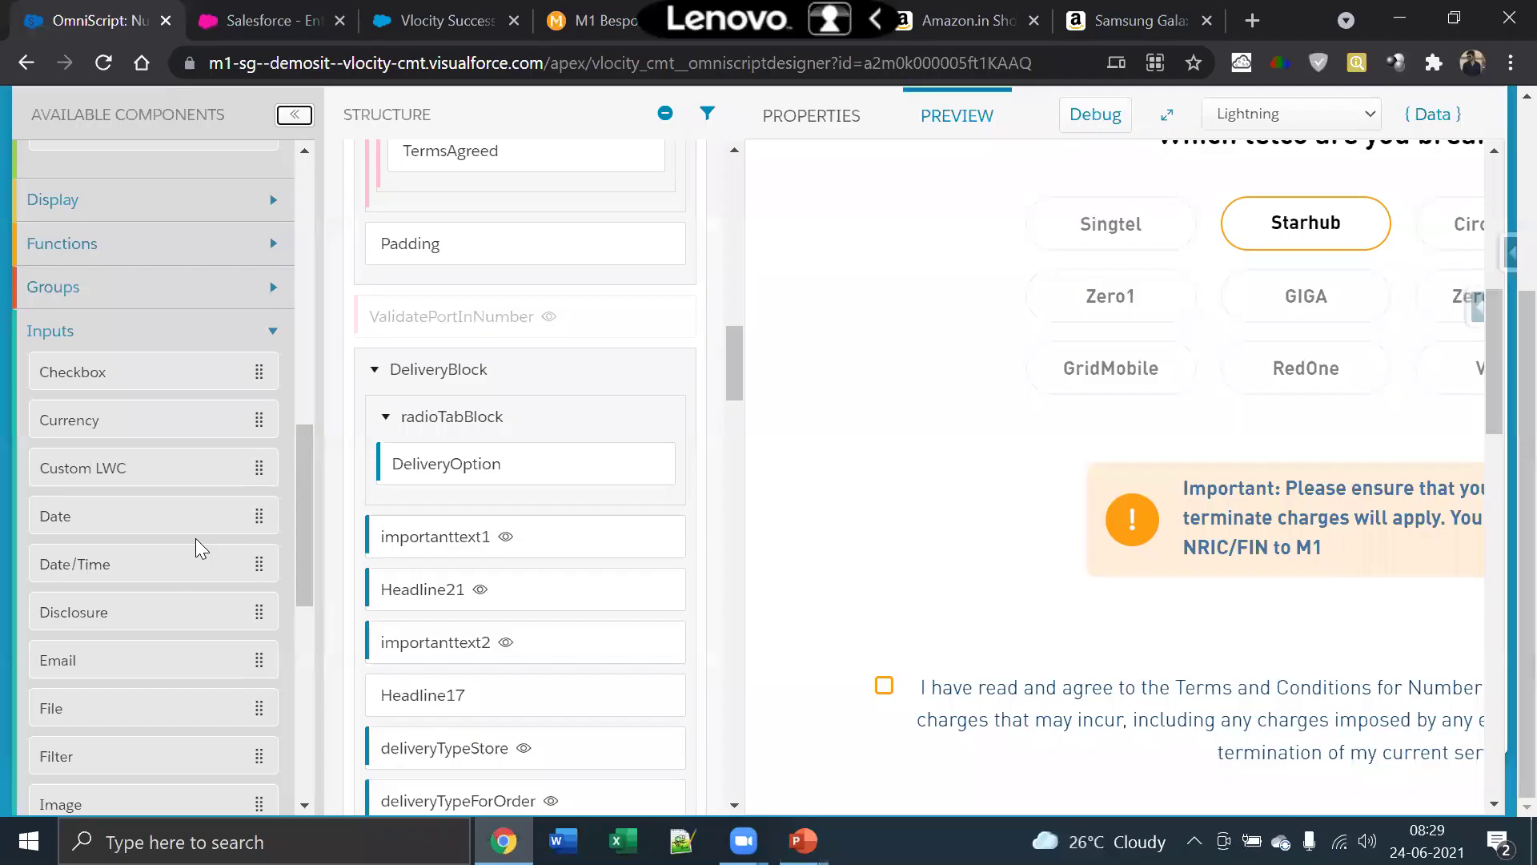
On the M1 shop page, scroll past the add-ons to the number picker, then return to the slideshow
{"action": "left_click", "coordinate": [592, 20]}
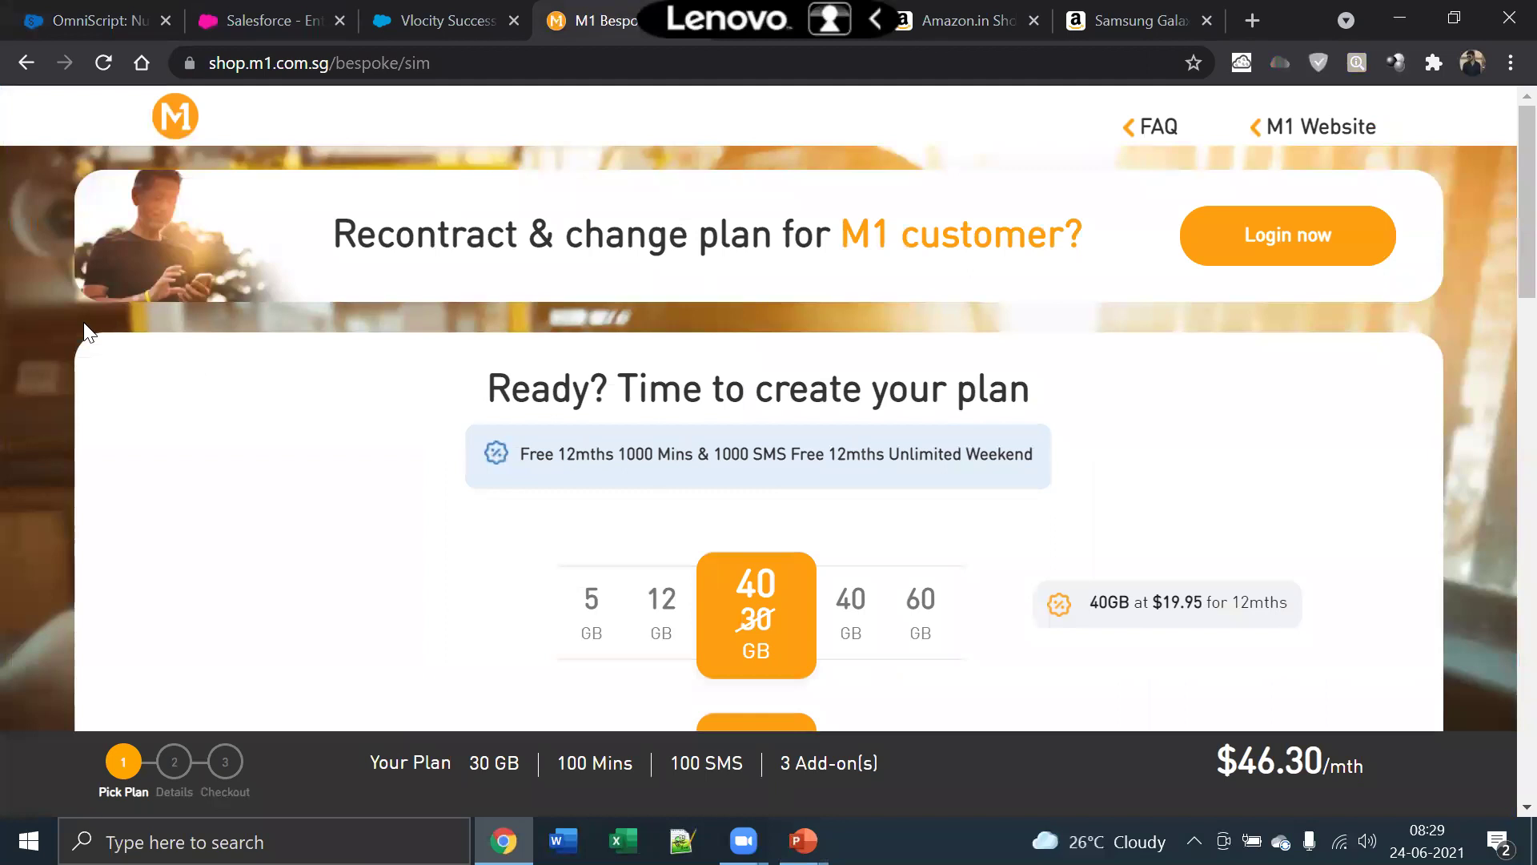
{"action": "triple_click", "coordinate": [33, 226]}
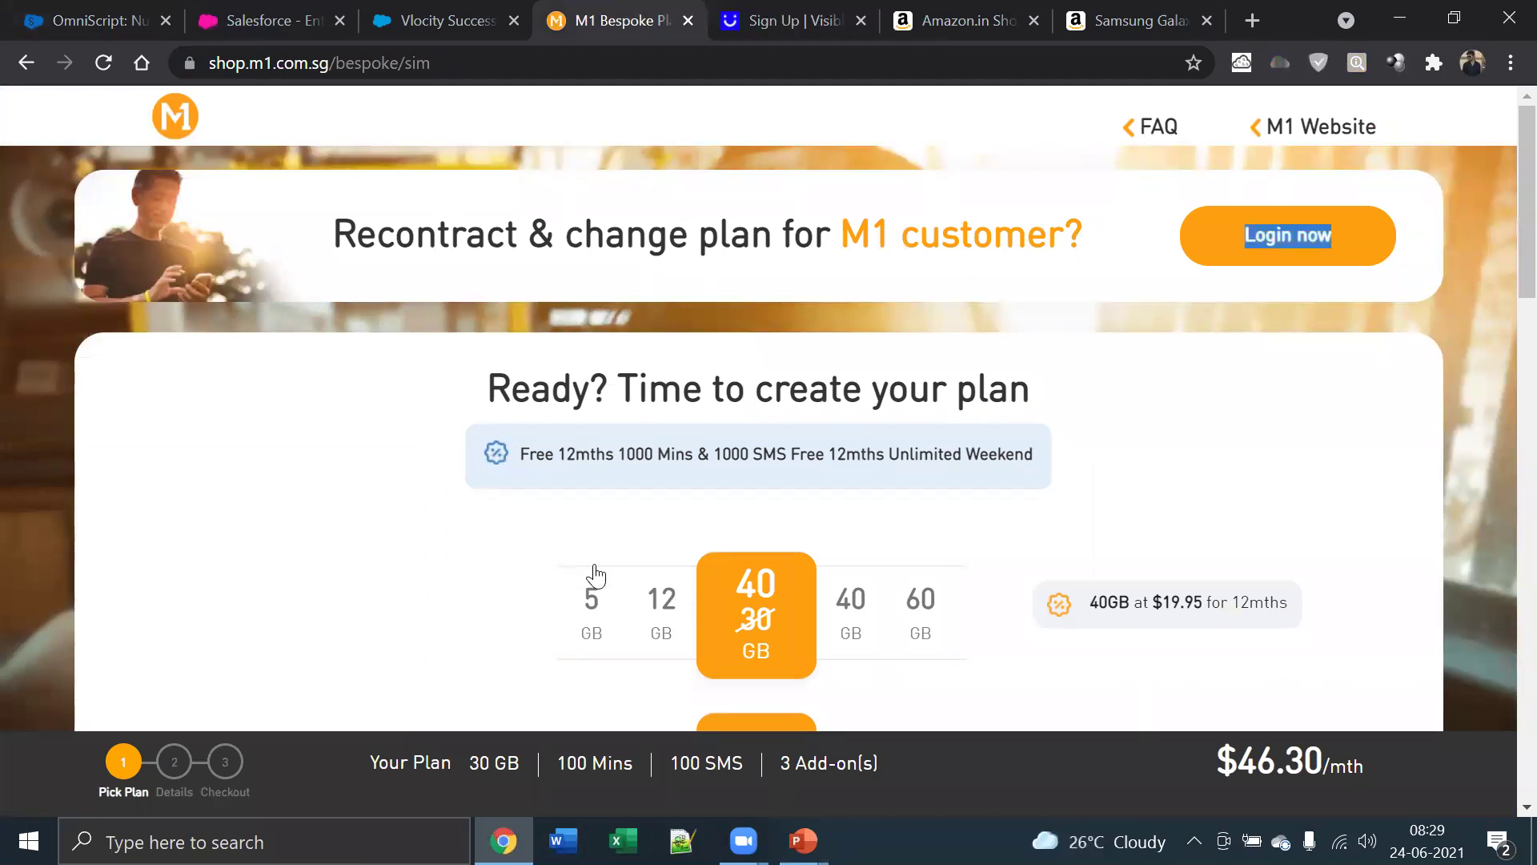
{"action": "scroll", "coordinate": [901, 427], "scroll_direction": "down", "scroll_amount": 2}
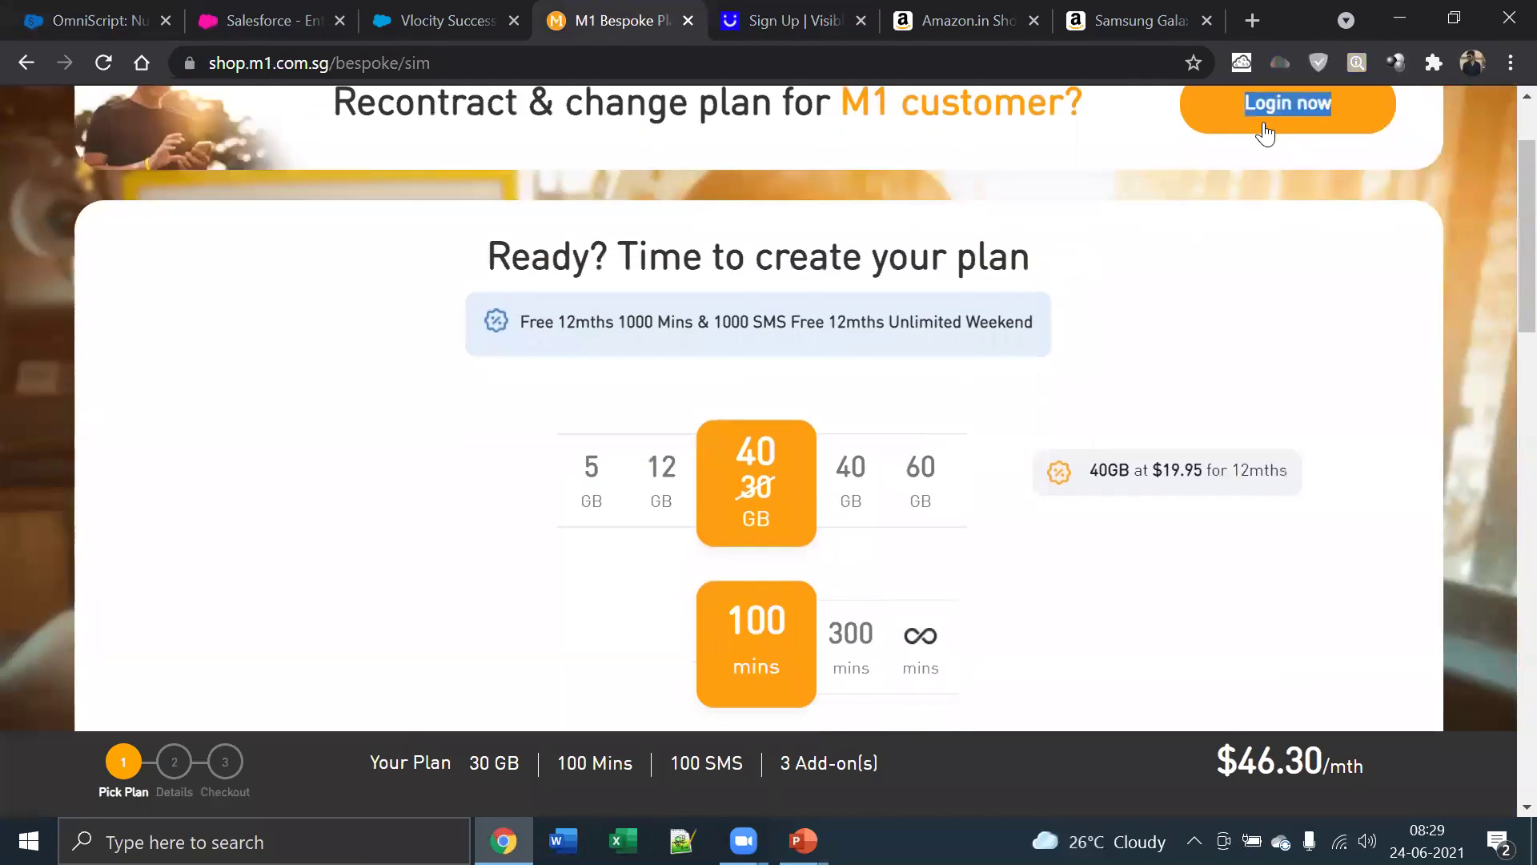
{"action": "scroll", "coordinate": [893, 584], "scroll_direction": "down", "scroll_amount": 4}
{"action": "scroll", "coordinate": [898, 584], "scroll_direction": "down", "scroll_amount": 10}
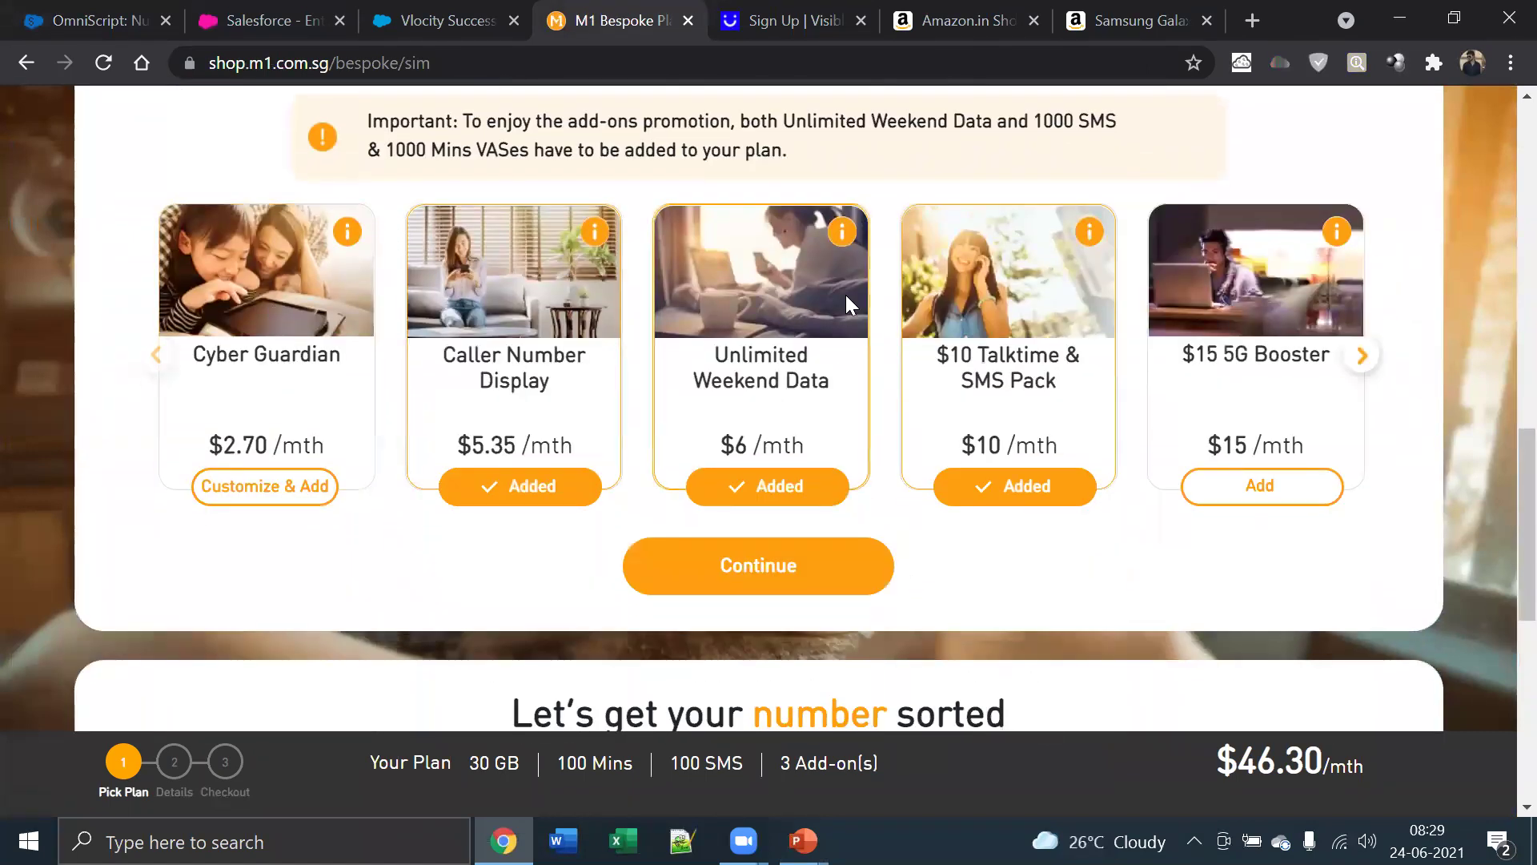
{"action": "key", "text": "alt+Tab"}
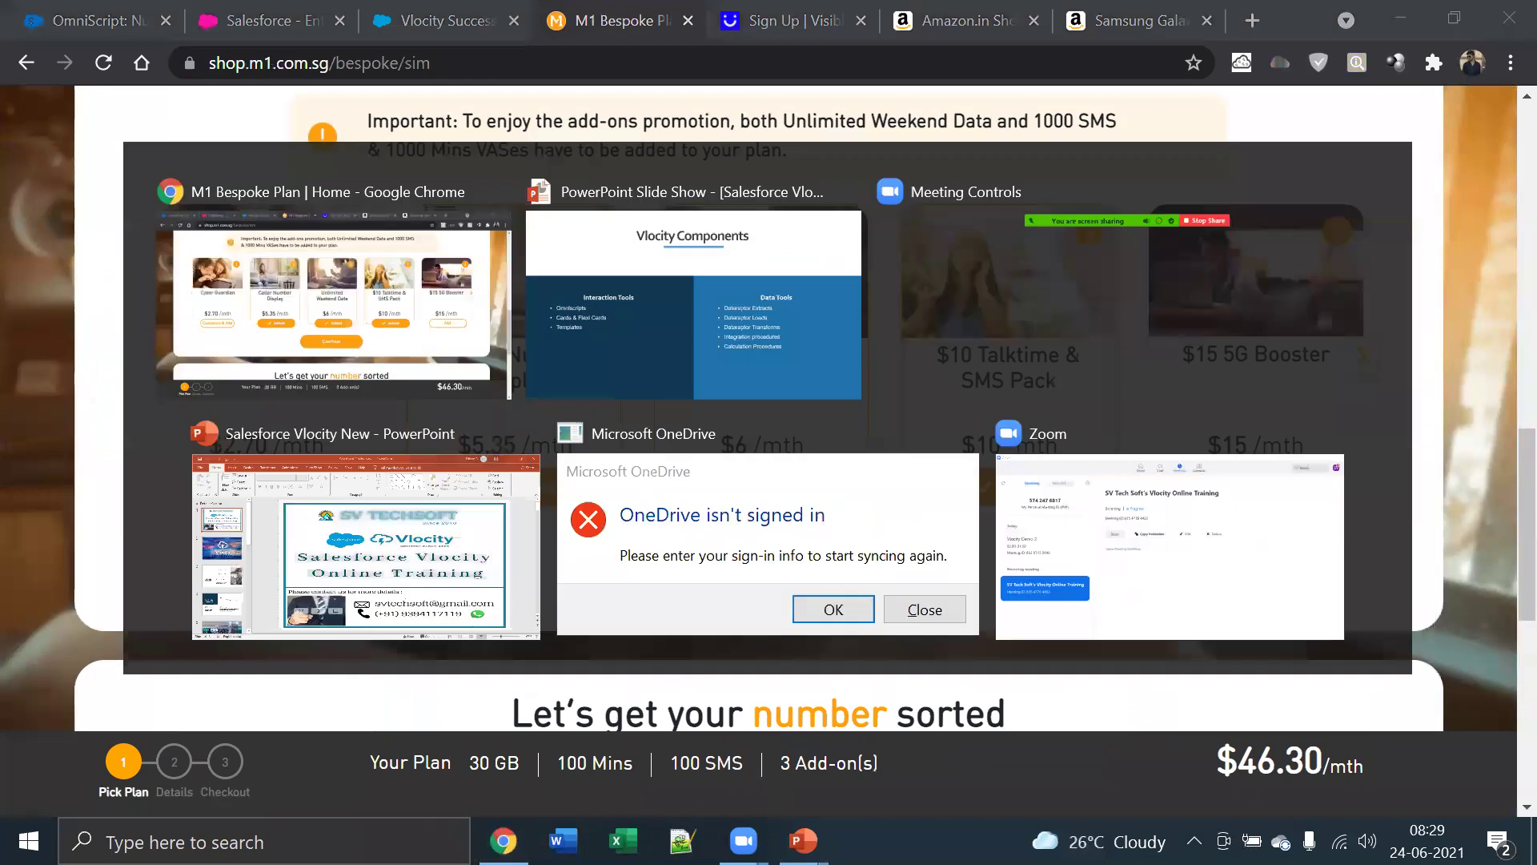
{"action": "key", "text": "Escape"}
{"action": "left_click", "coordinate": [828, 576]}
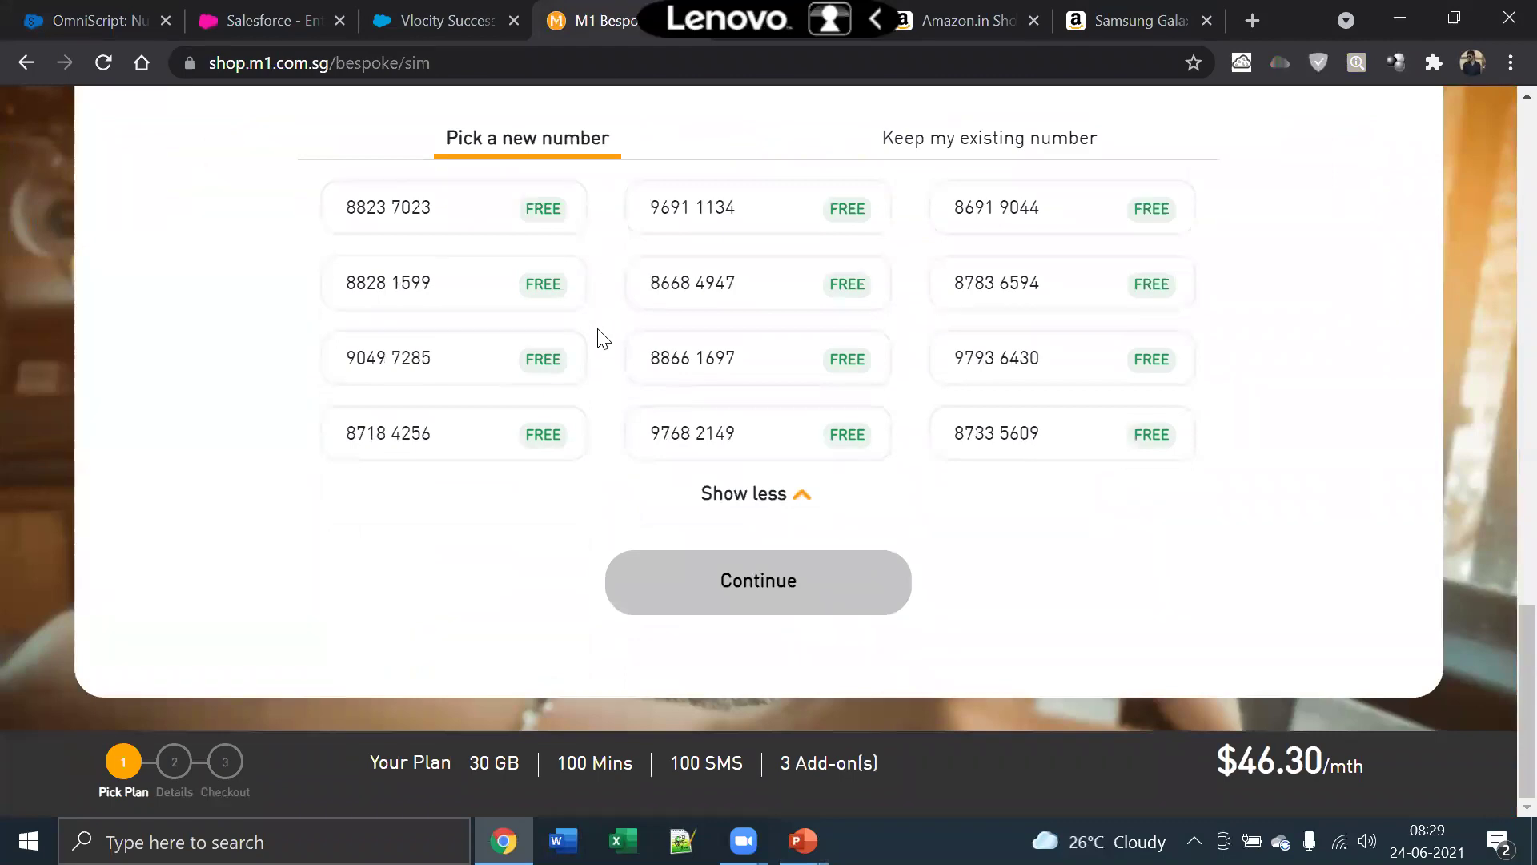
{"action": "key", "text": "alt+Tab"}
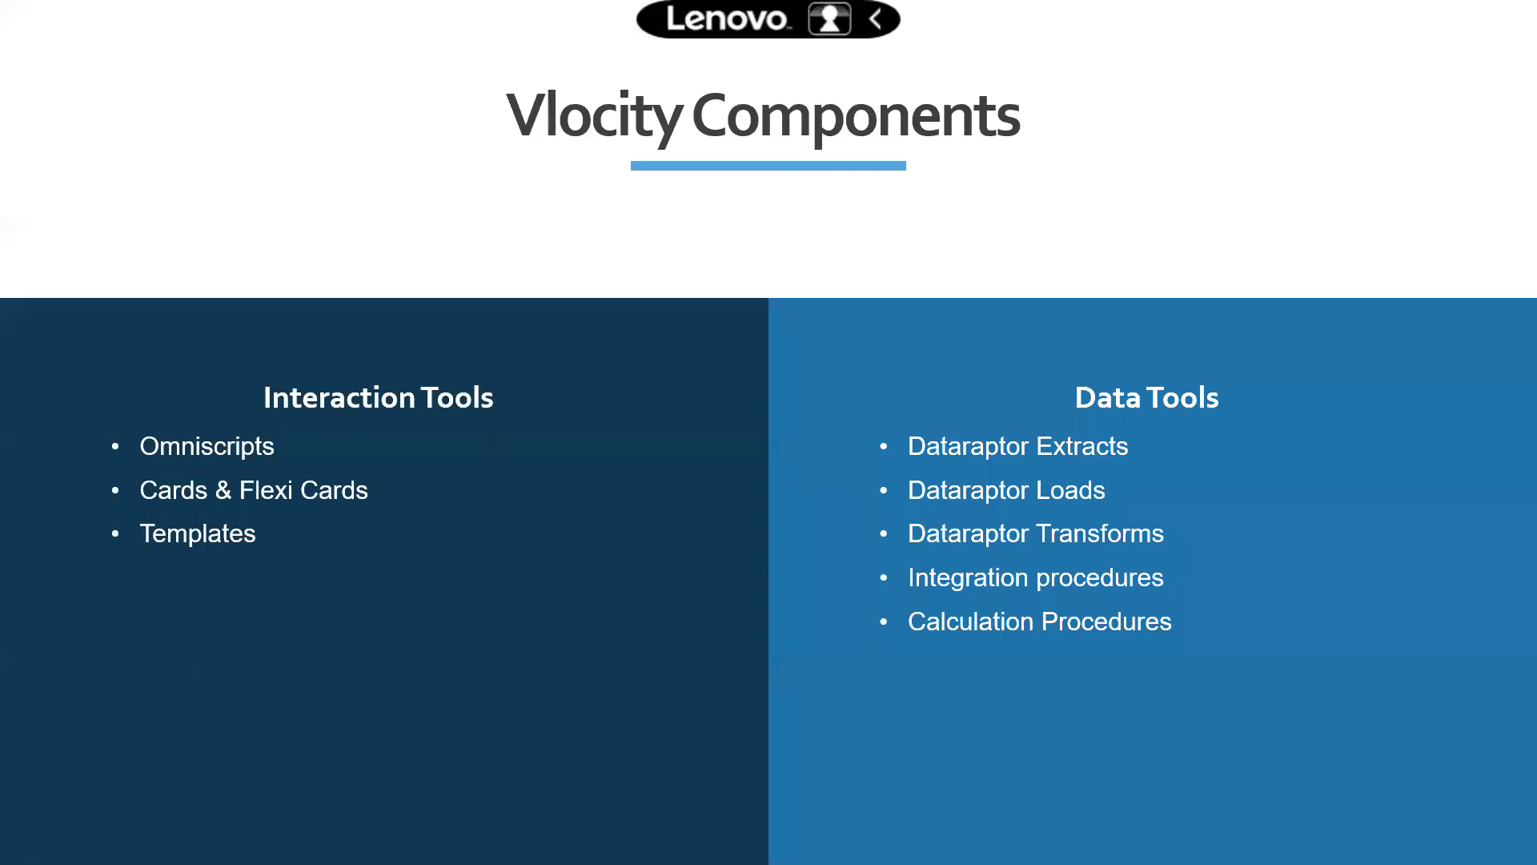
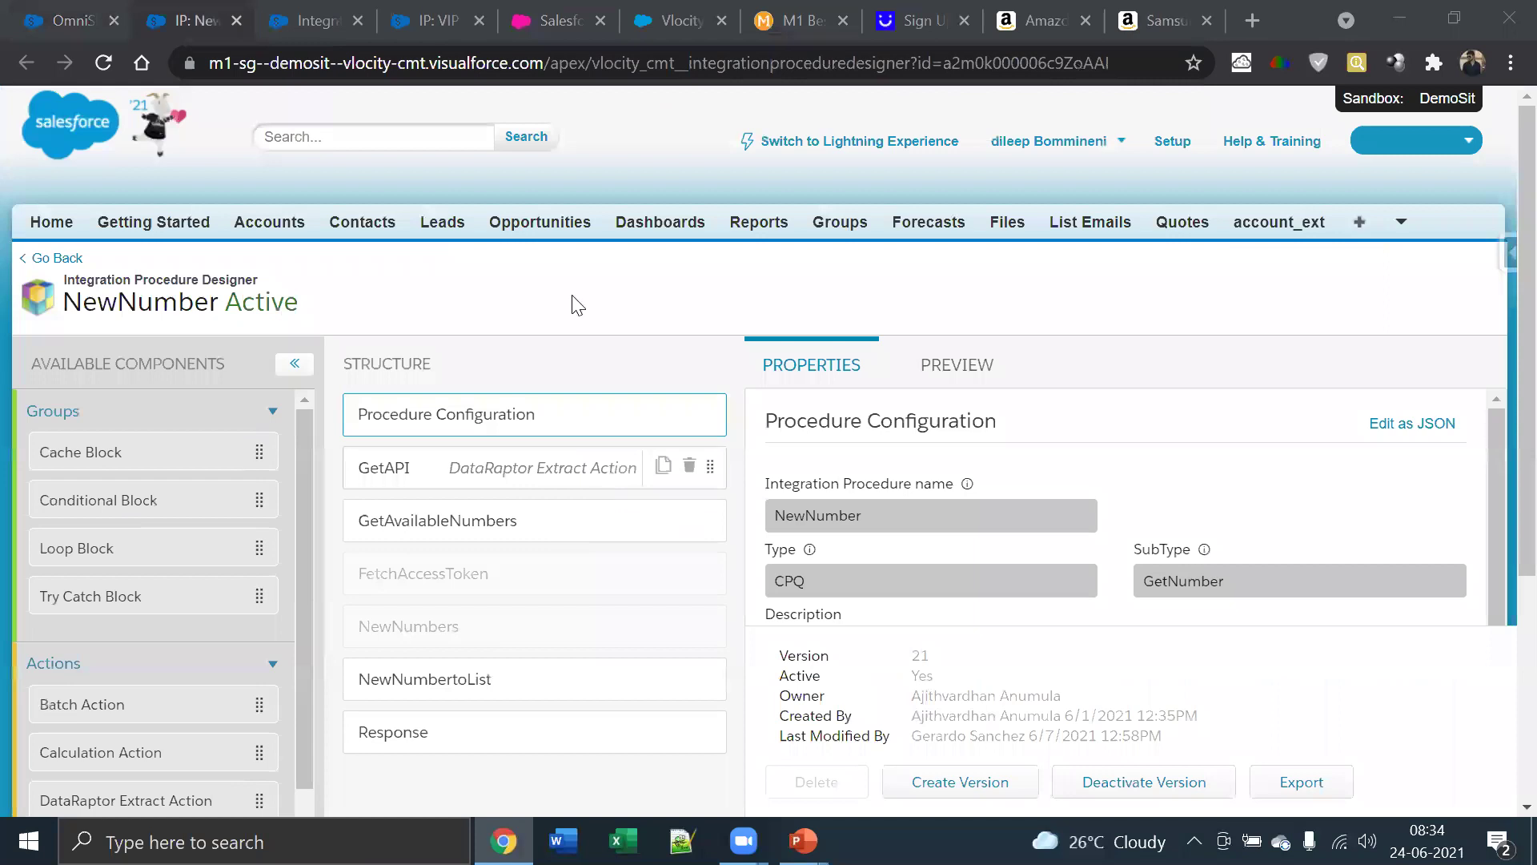
{"action": "scroll", "coordinate": [567, 319], "scroll_direction": "down", "scroll_amount": 2}
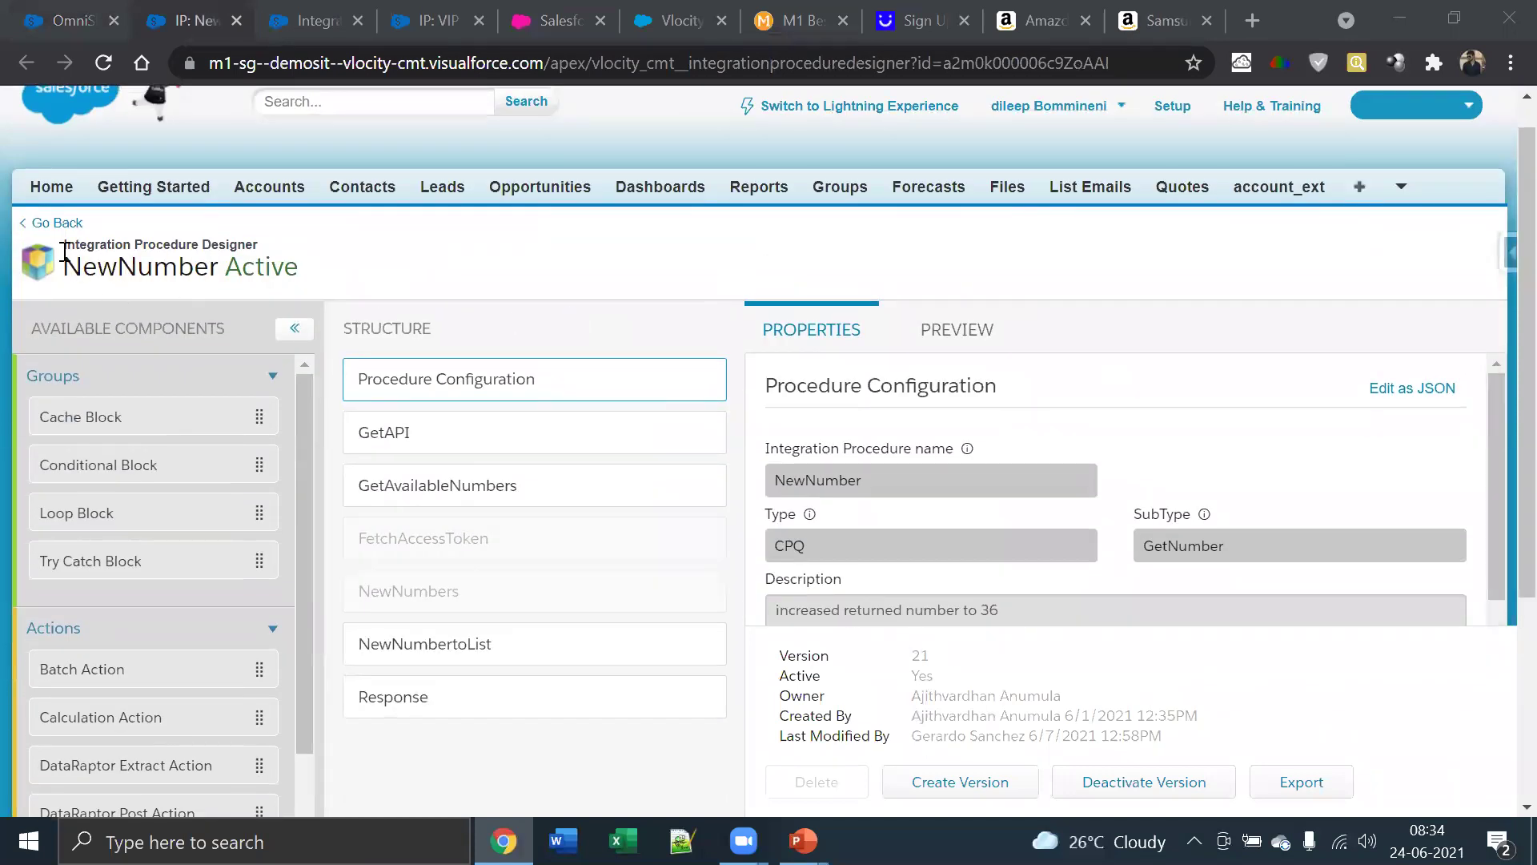
{"action": "left_click", "coordinate": [92, 247]}
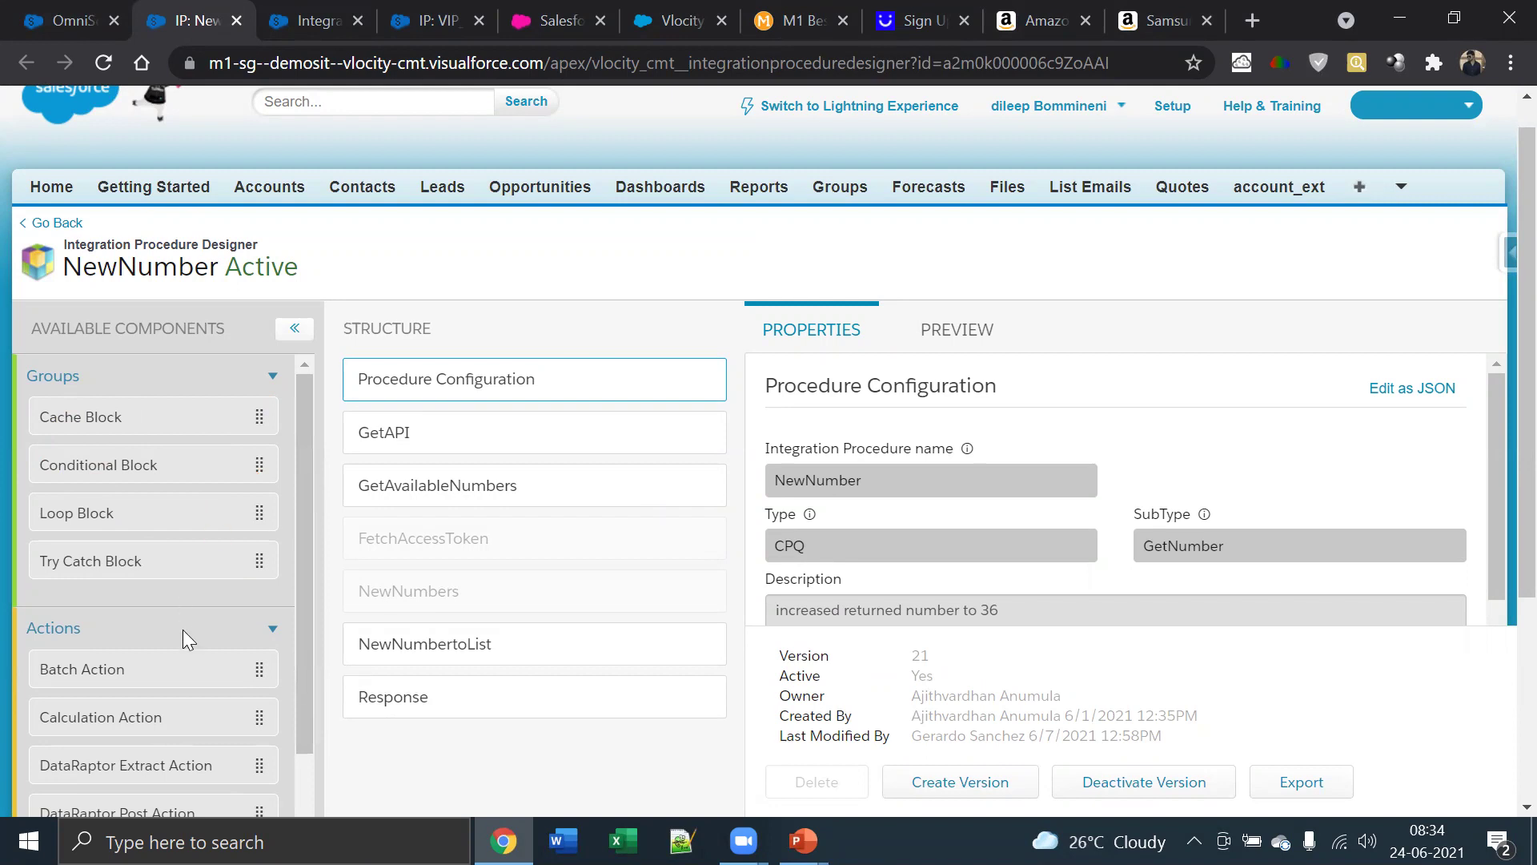
{"action": "scroll", "coordinate": [183, 629], "scroll_direction": "down", "scroll_amount": 8}
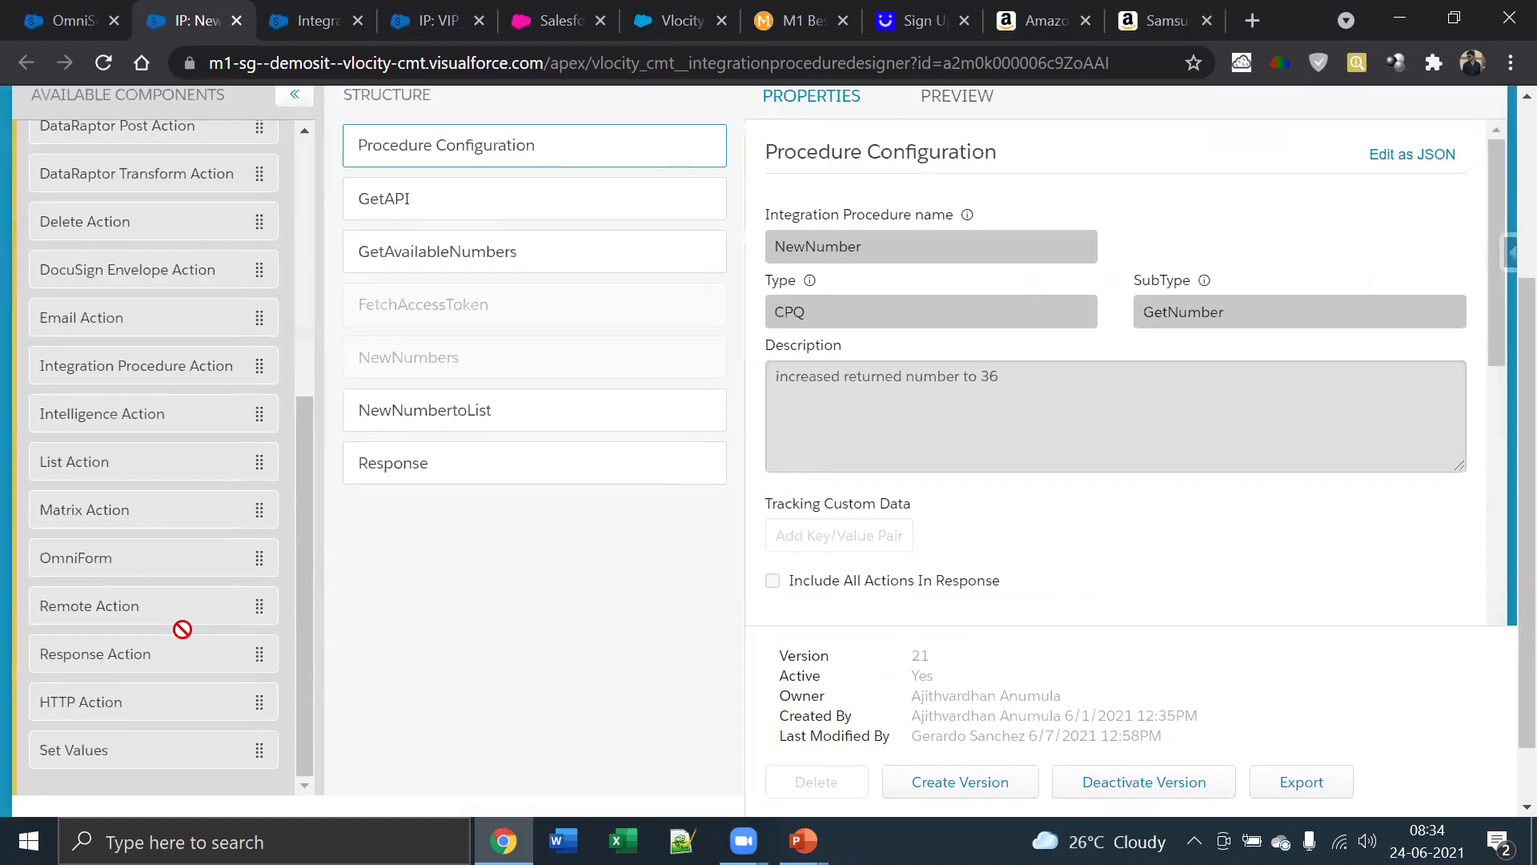
{"action": "scroll", "coordinate": [573, 449], "scroll_direction": "up", "scroll_amount": 3}
{"action": "scroll", "coordinate": [574, 449], "scroll_direction": "down", "scroll_amount": 3}
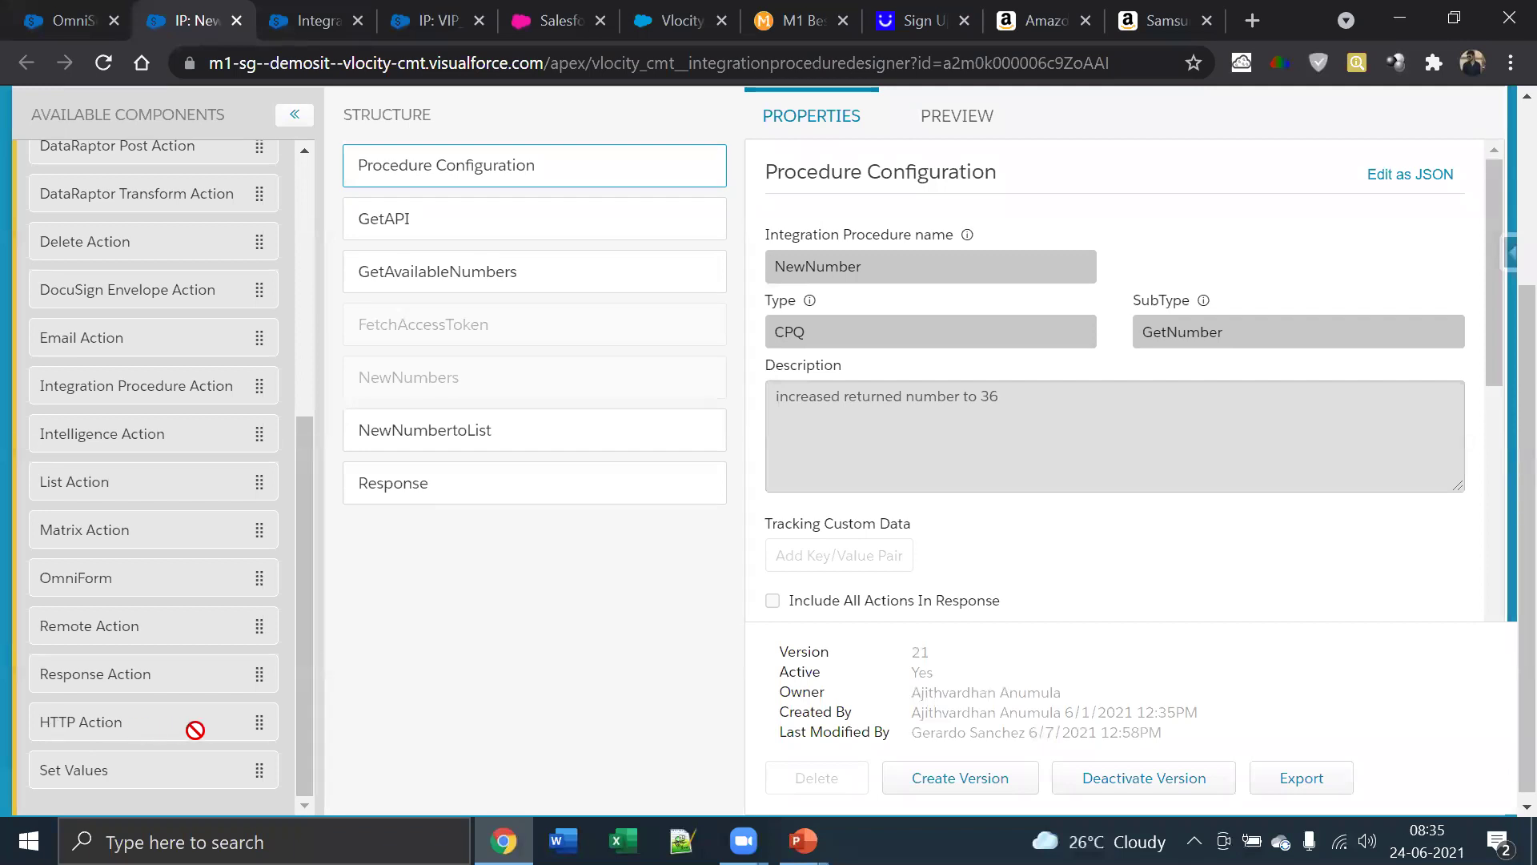
Review GetAvailableNumbers' HTTP Path %GetAPI:Endpoint% and its GET HTTP method
{"action": "left_click", "coordinate": [430, 288]}
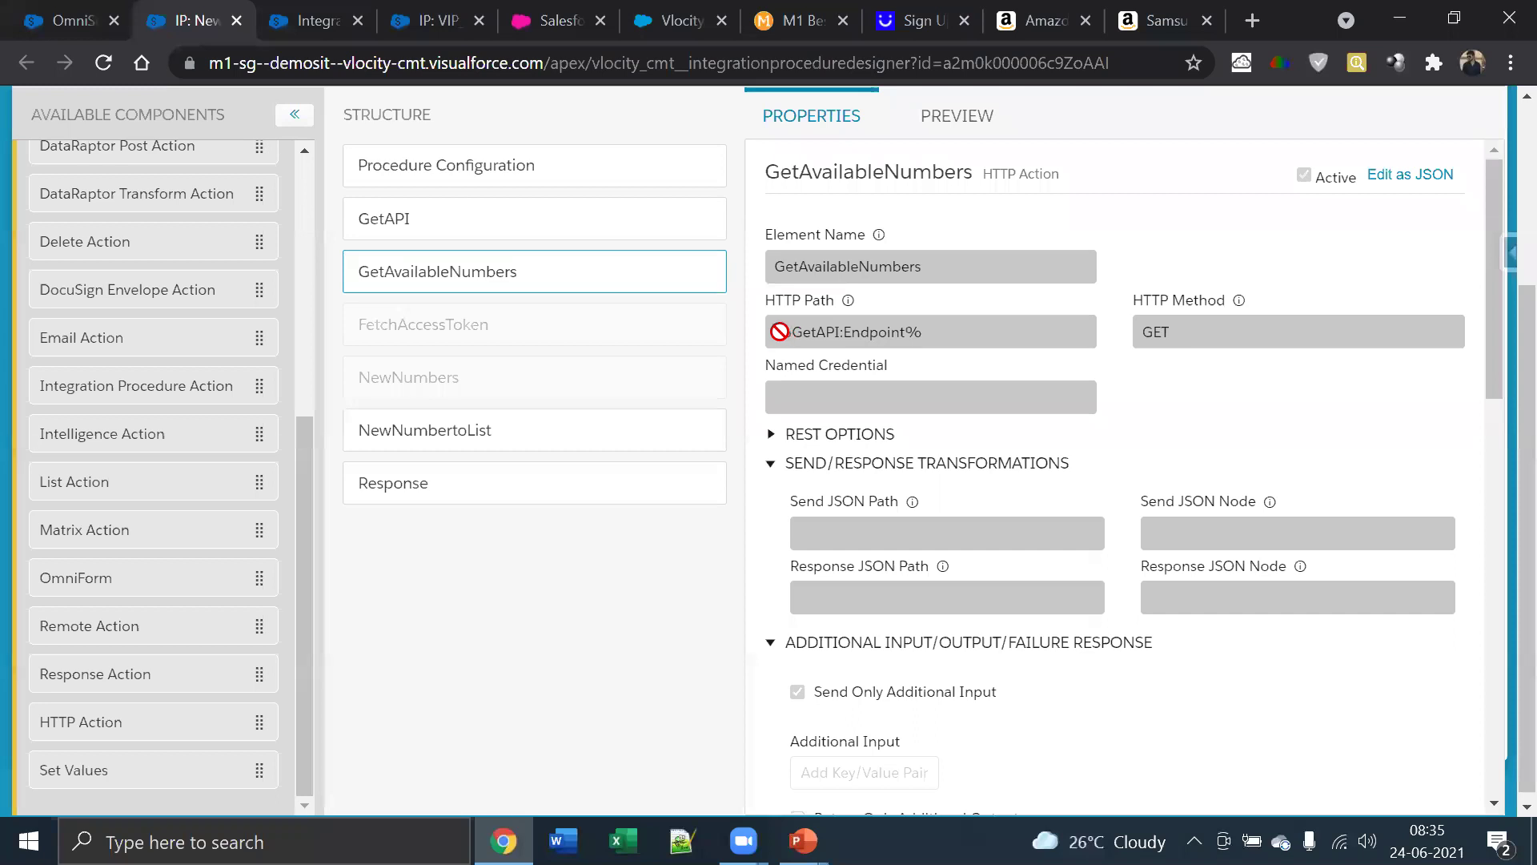
{"action": "left_click_drag", "start_coordinate": [779, 331], "coordinate": [926, 332]}
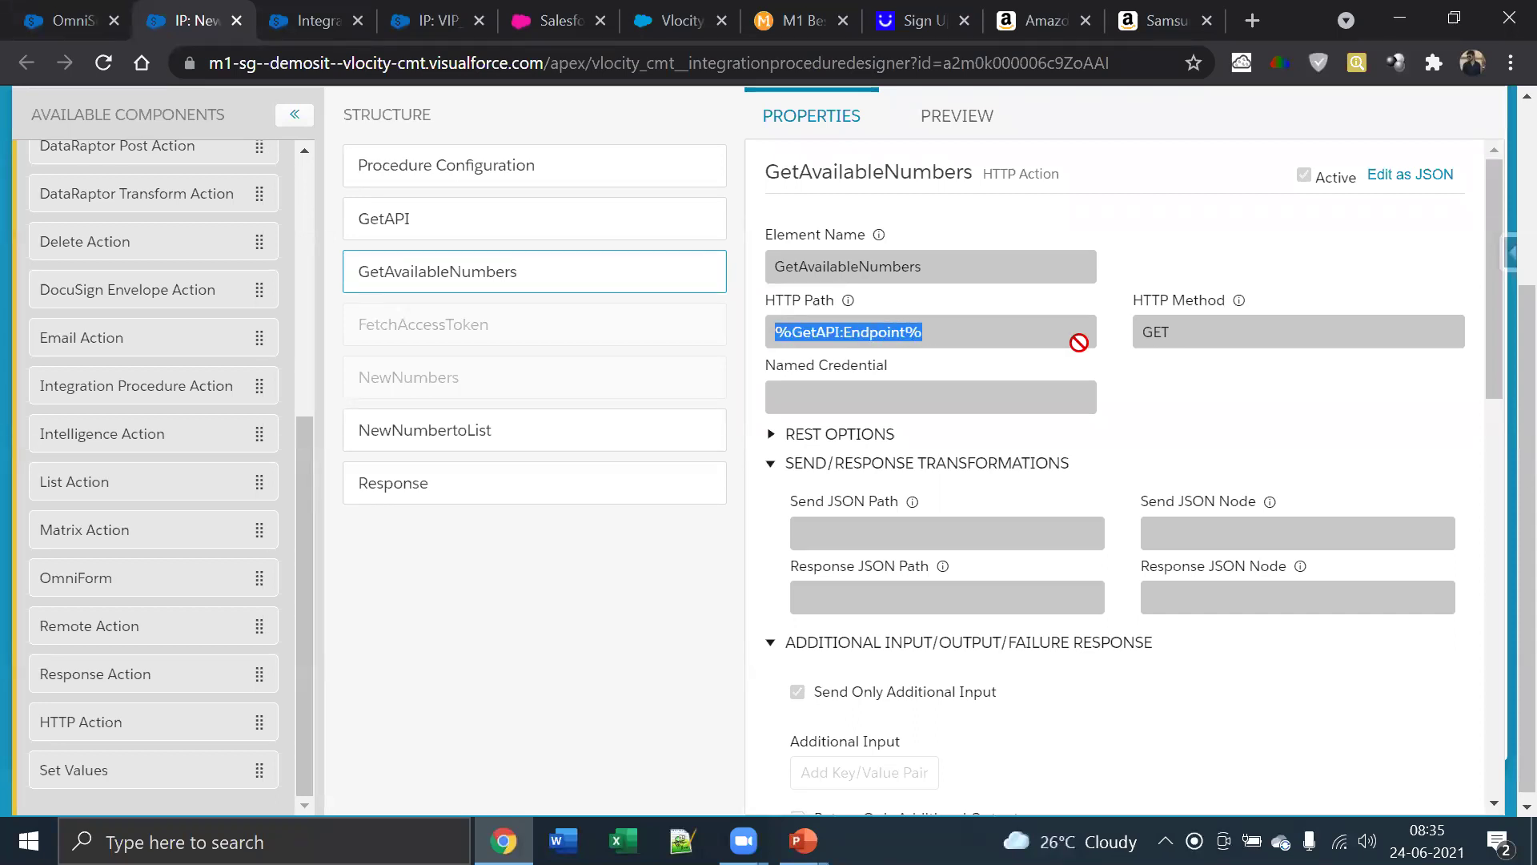
{"action": "left_click", "coordinate": [979, 337]}
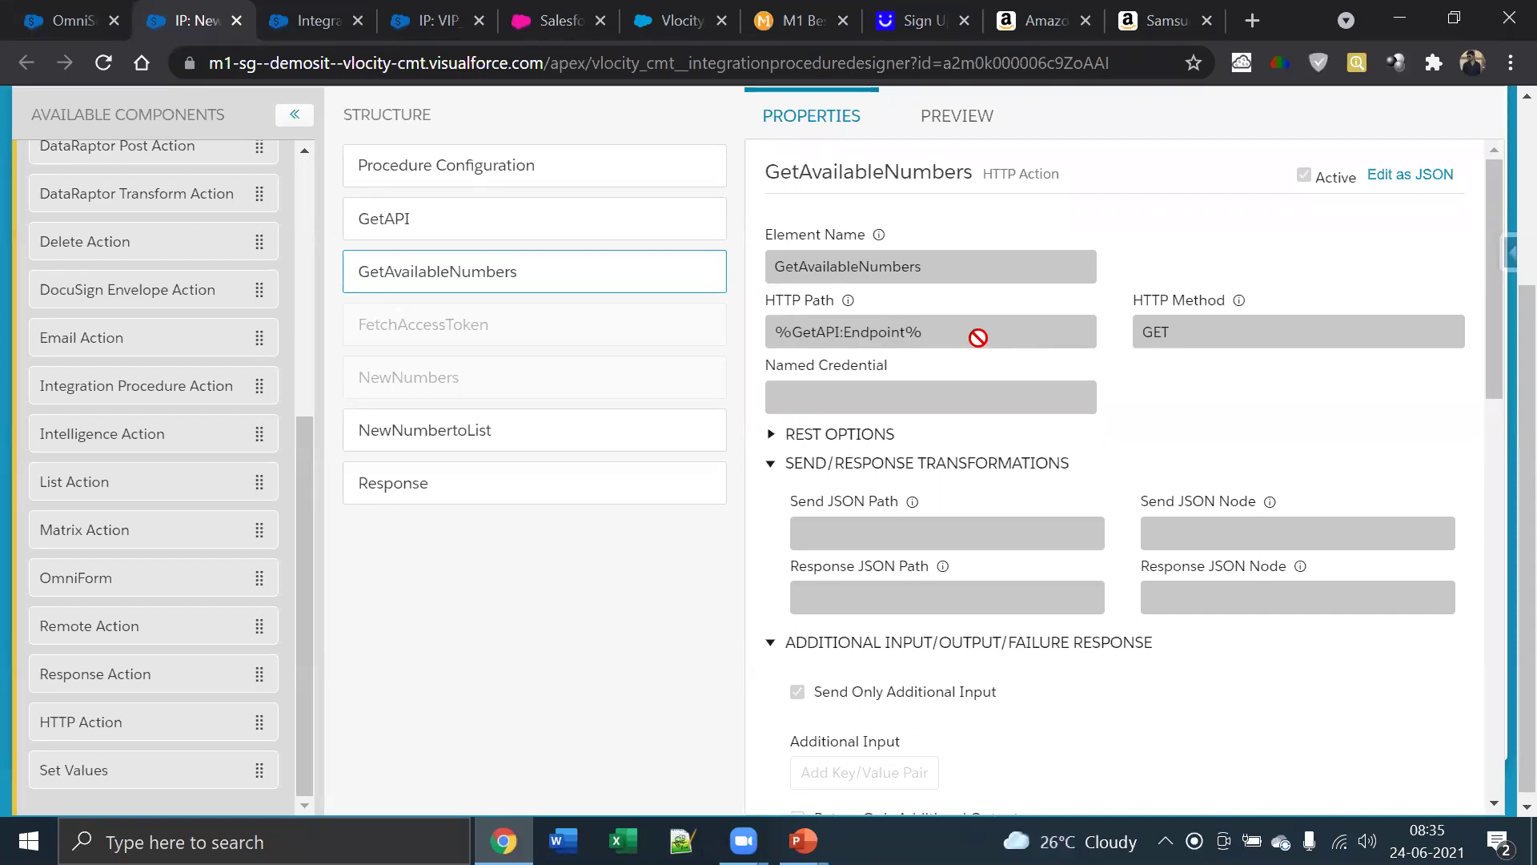
{"action": "left_click_drag", "start_coordinate": [774, 331], "coordinate": [998, 336]}
{"action": "left_click_drag", "start_coordinate": [1143, 329], "coordinate": [1205, 331]}
{"action": "scroll", "coordinate": [1133, 481], "scroll_direction": "down", "scroll_amount": 2}
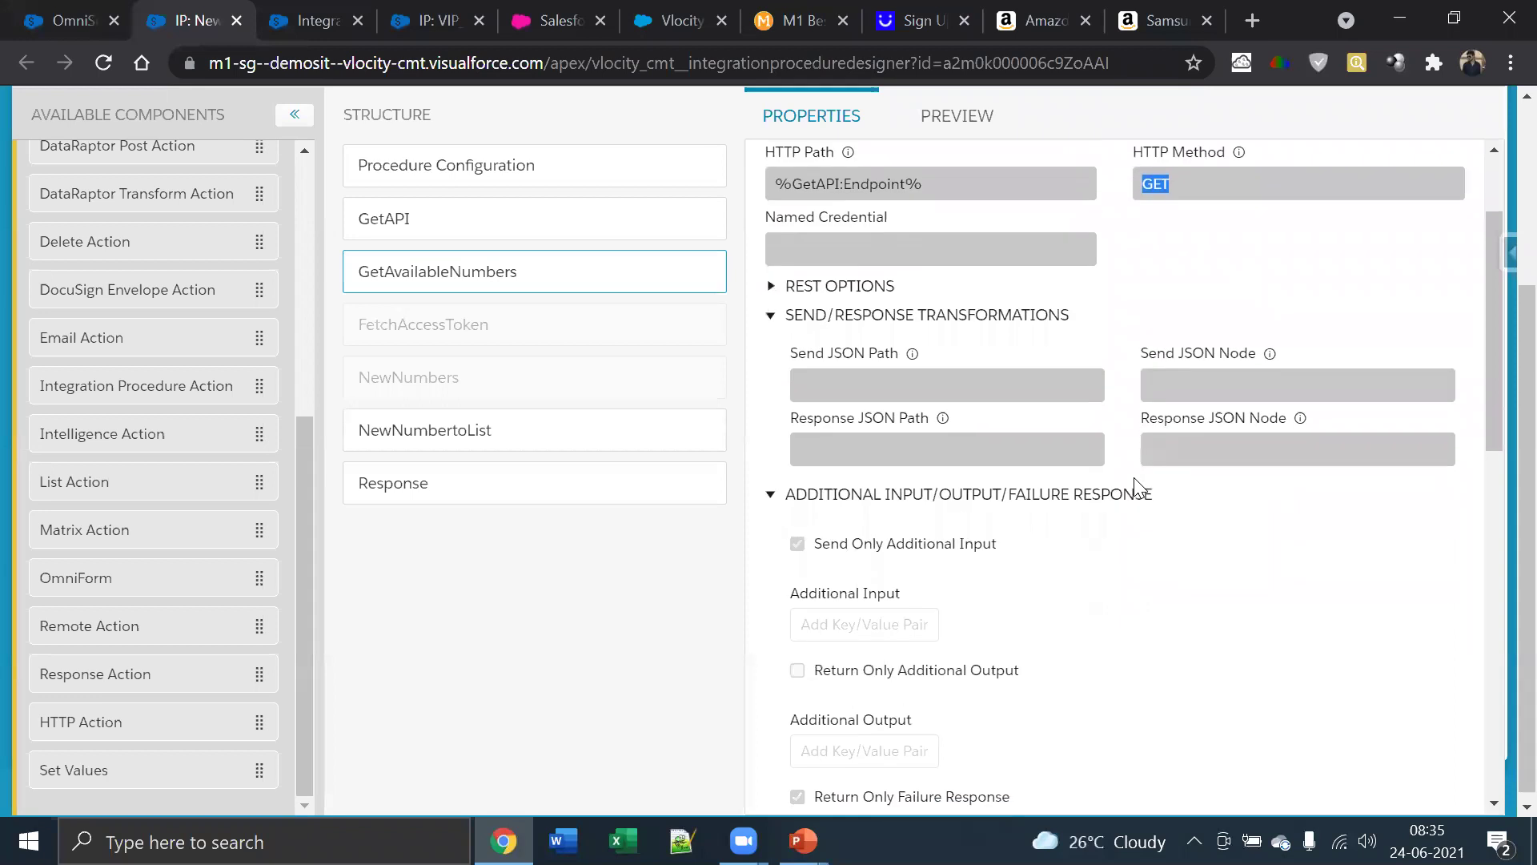
Expand GetAvailableNumbers' REST options to review headers and params, then switch to VIP_MACD_CreateAndSubmitOrder
{"action": "left_click", "coordinate": [801, 288]}
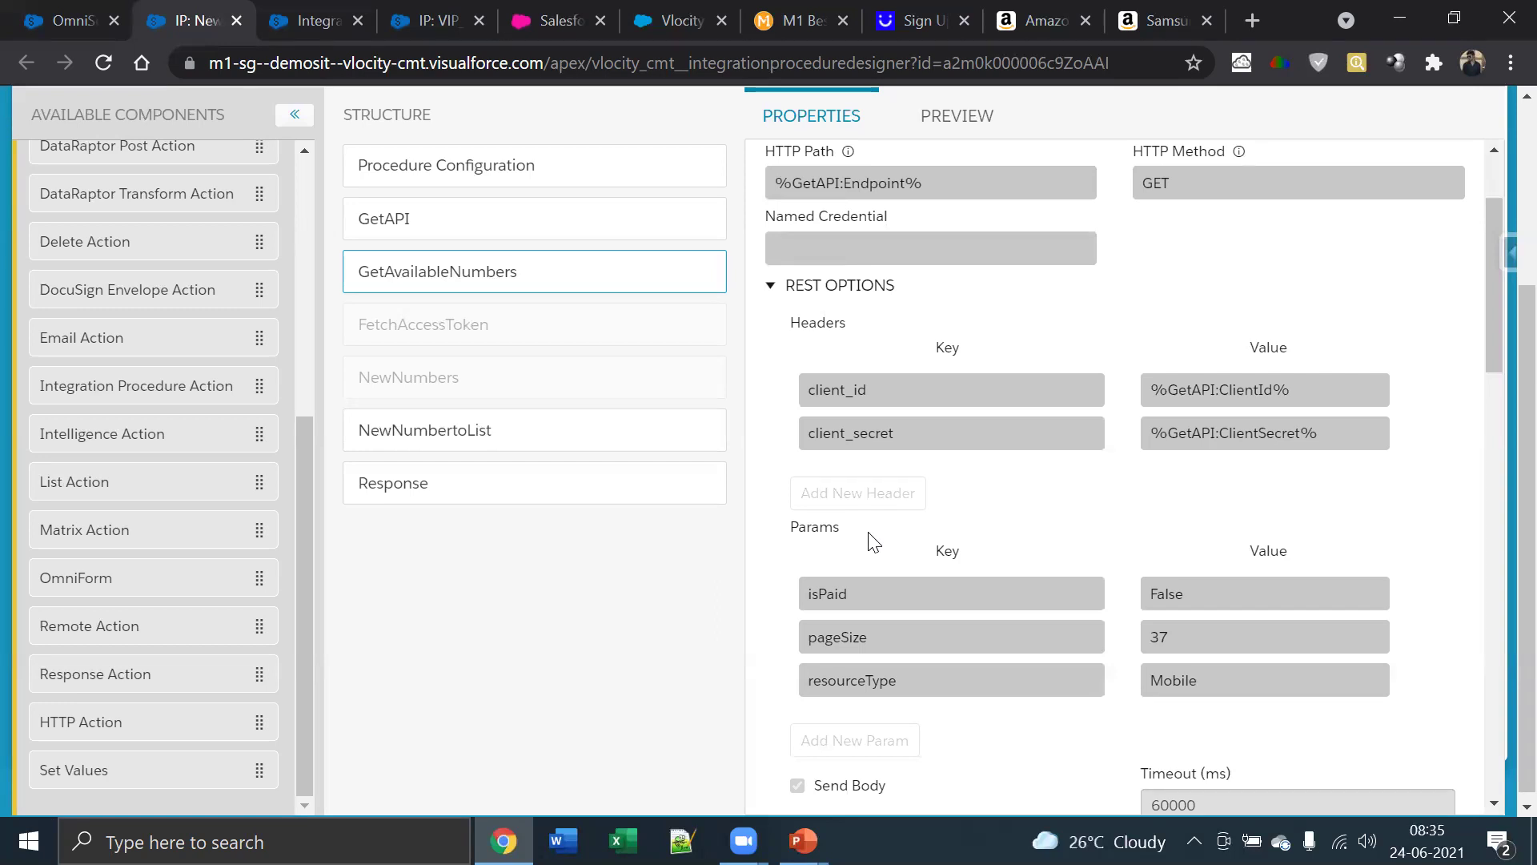
{"action": "left_click_drag", "start_coordinate": [780, 184], "coordinate": [962, 190]}
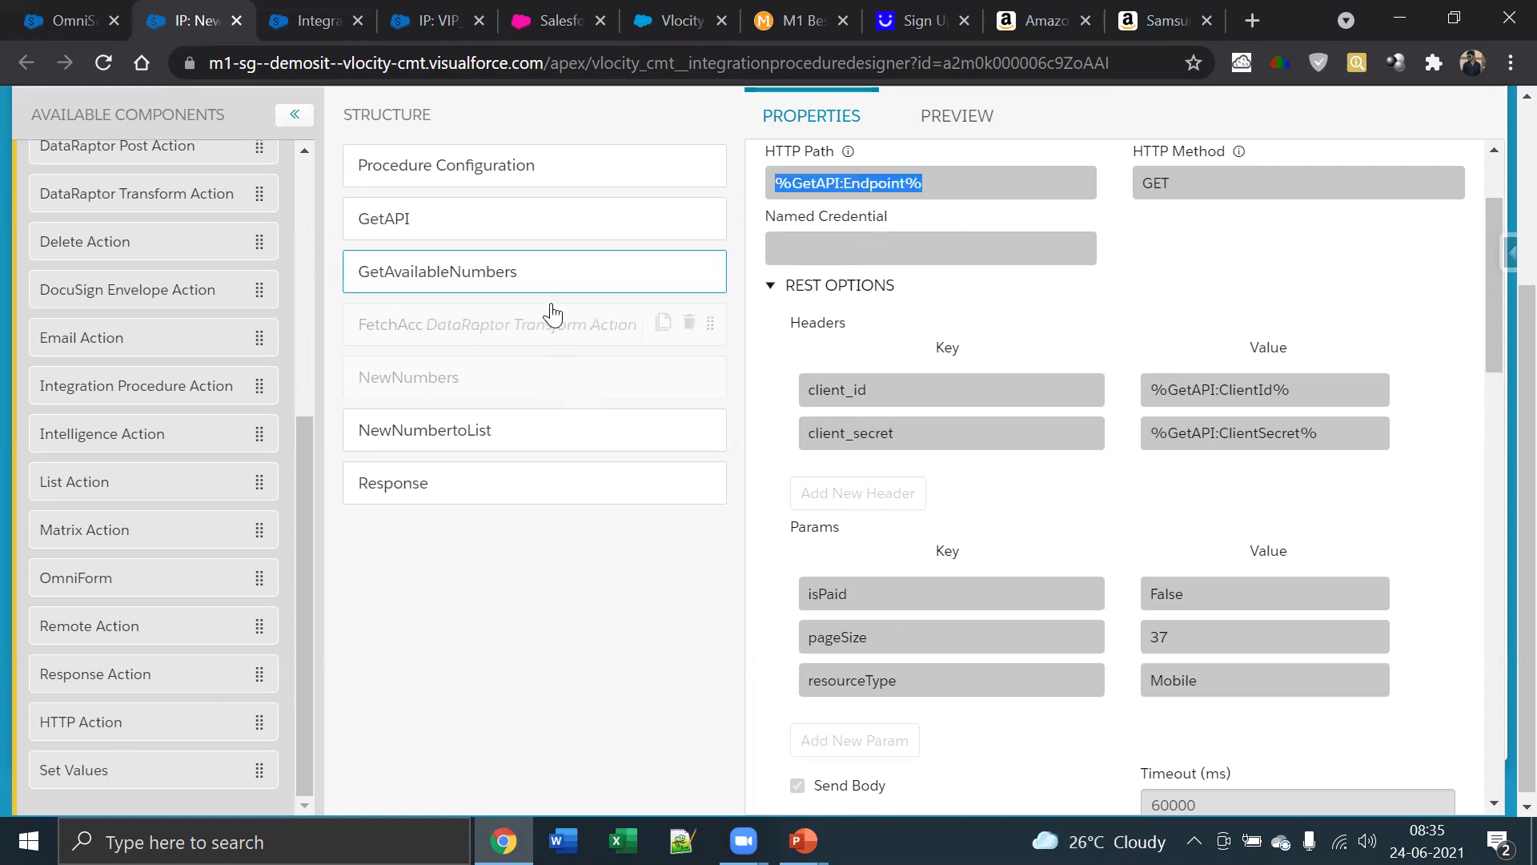
{"action": "scroll", "coordinate": [951, 303], "scroll_direction": "up", "scroll_amount": 3}
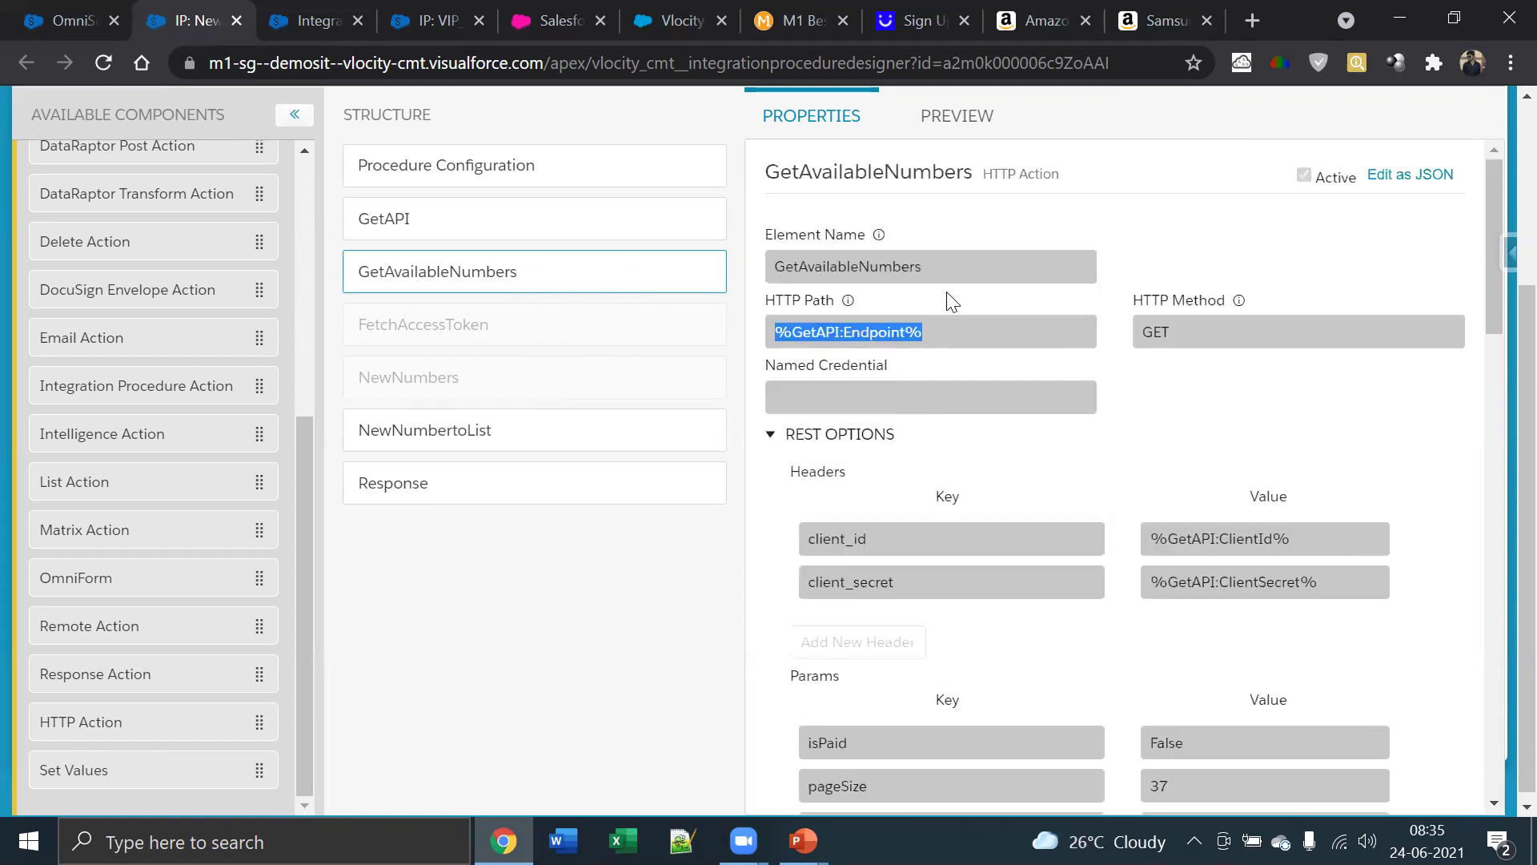
{"action": "left_click_drag", "start_coordinate": [783, 265], "coordinate": [951, 333]}
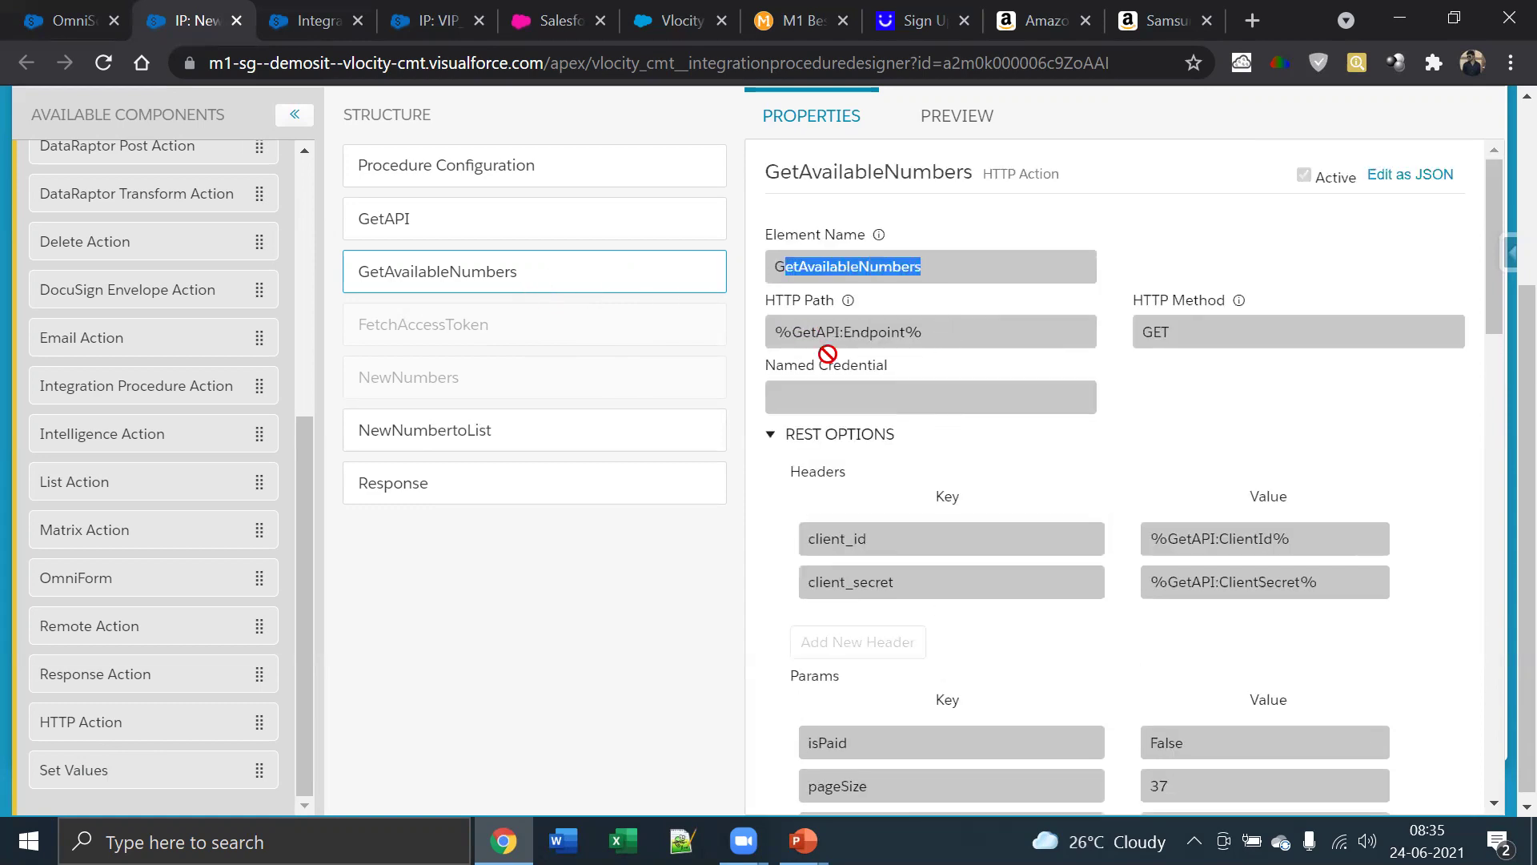
{"action": "scroll", "coordinate": [985, 445], "scroll_direction": "down", "scroll_amount": 3}
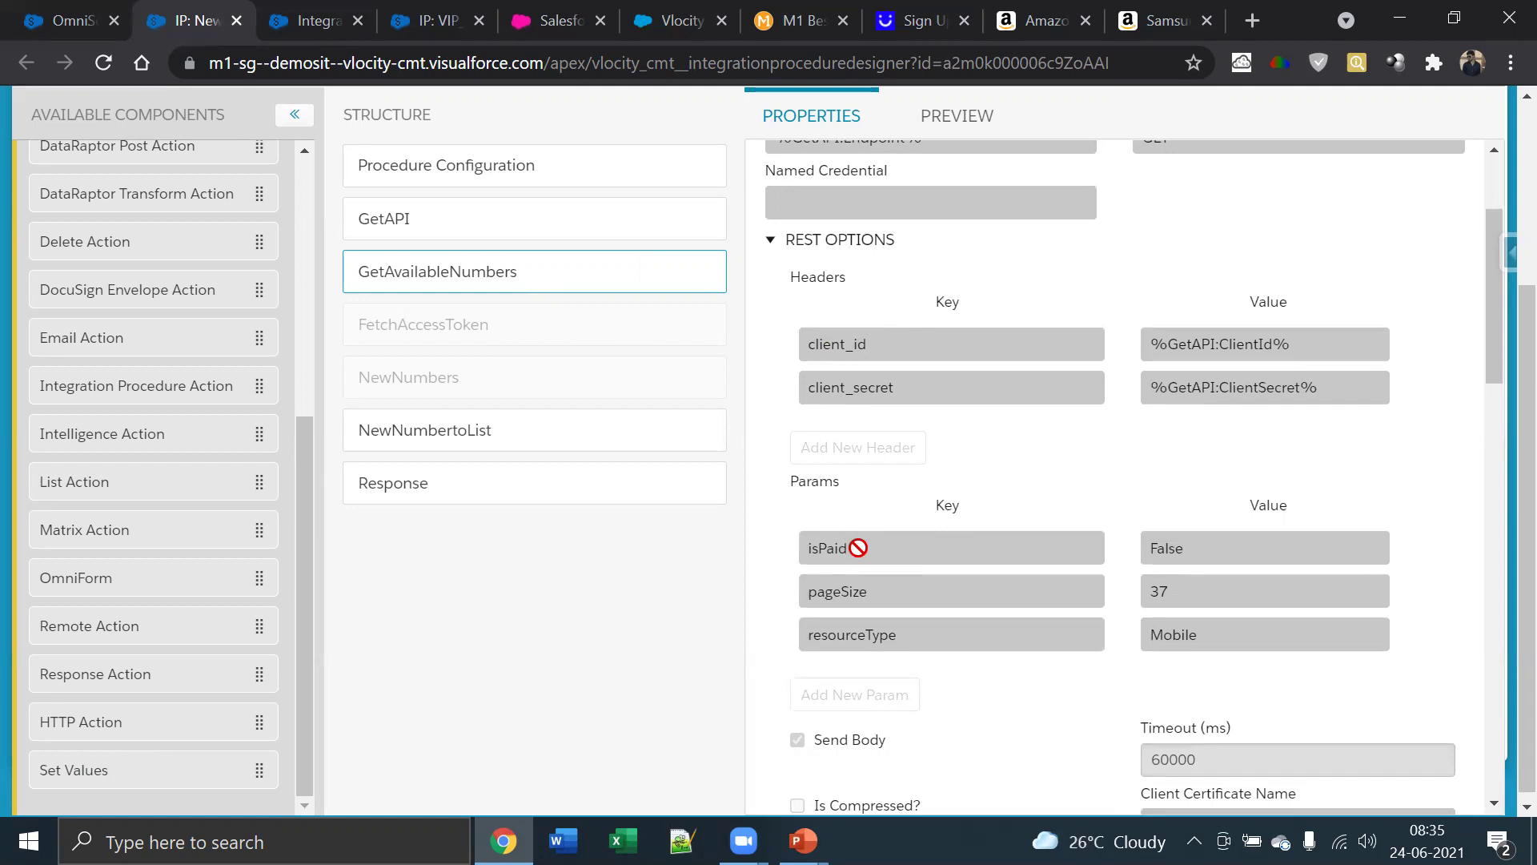
{"action": "left_click", "coordinate": [433, 20]}
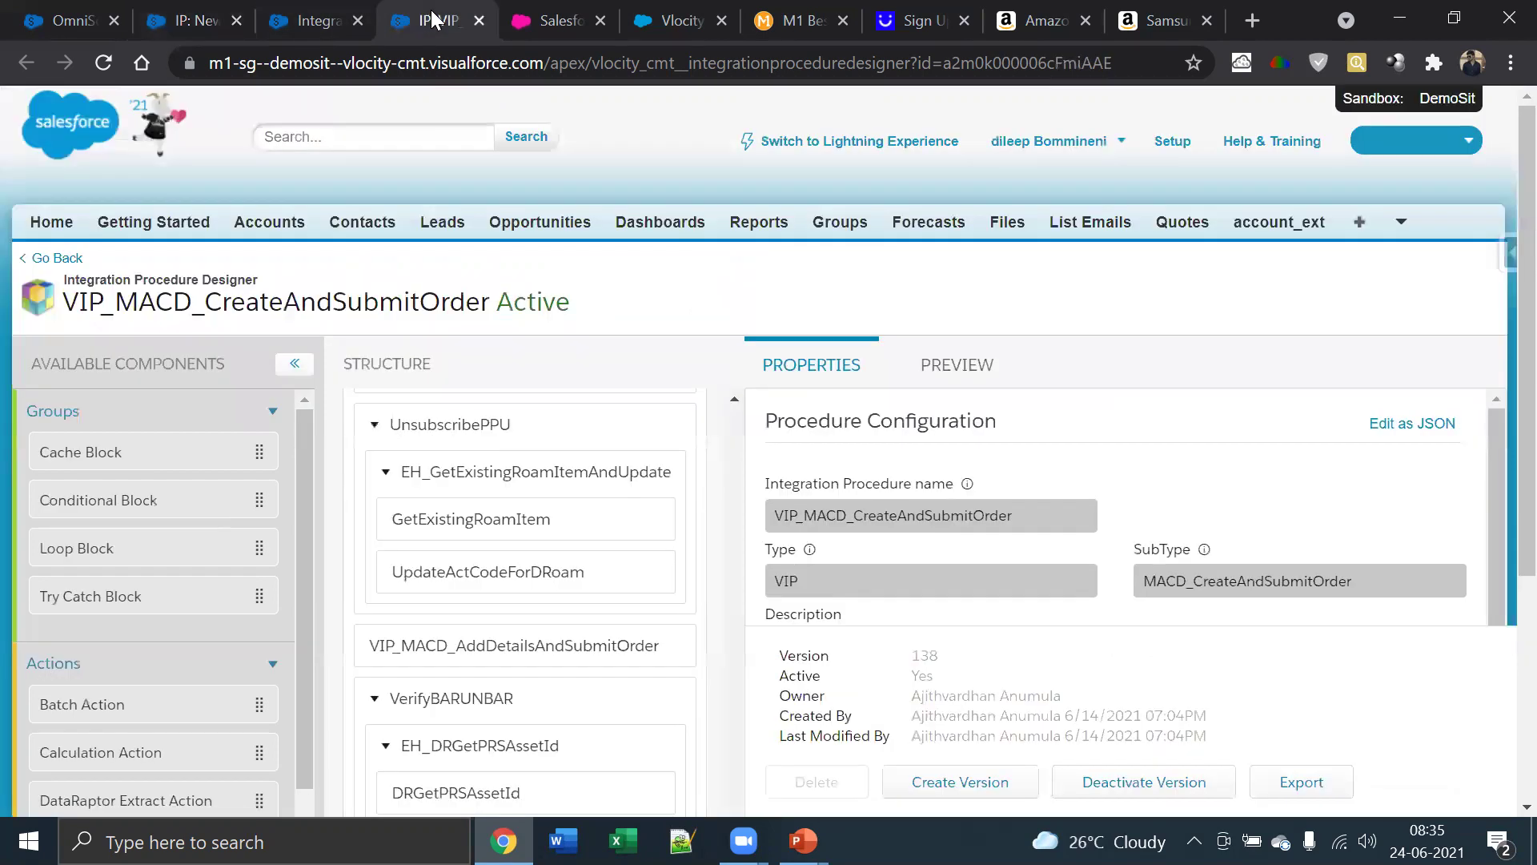
Scroll VIP_MACD_CreateAndSubmitOrder down to the UnsubscribePPU block, then switch to the M1 review page
{"action": "scroll", "coordinate": [581, 312], "scroll_direction": "down", "scroll_amount": 3}
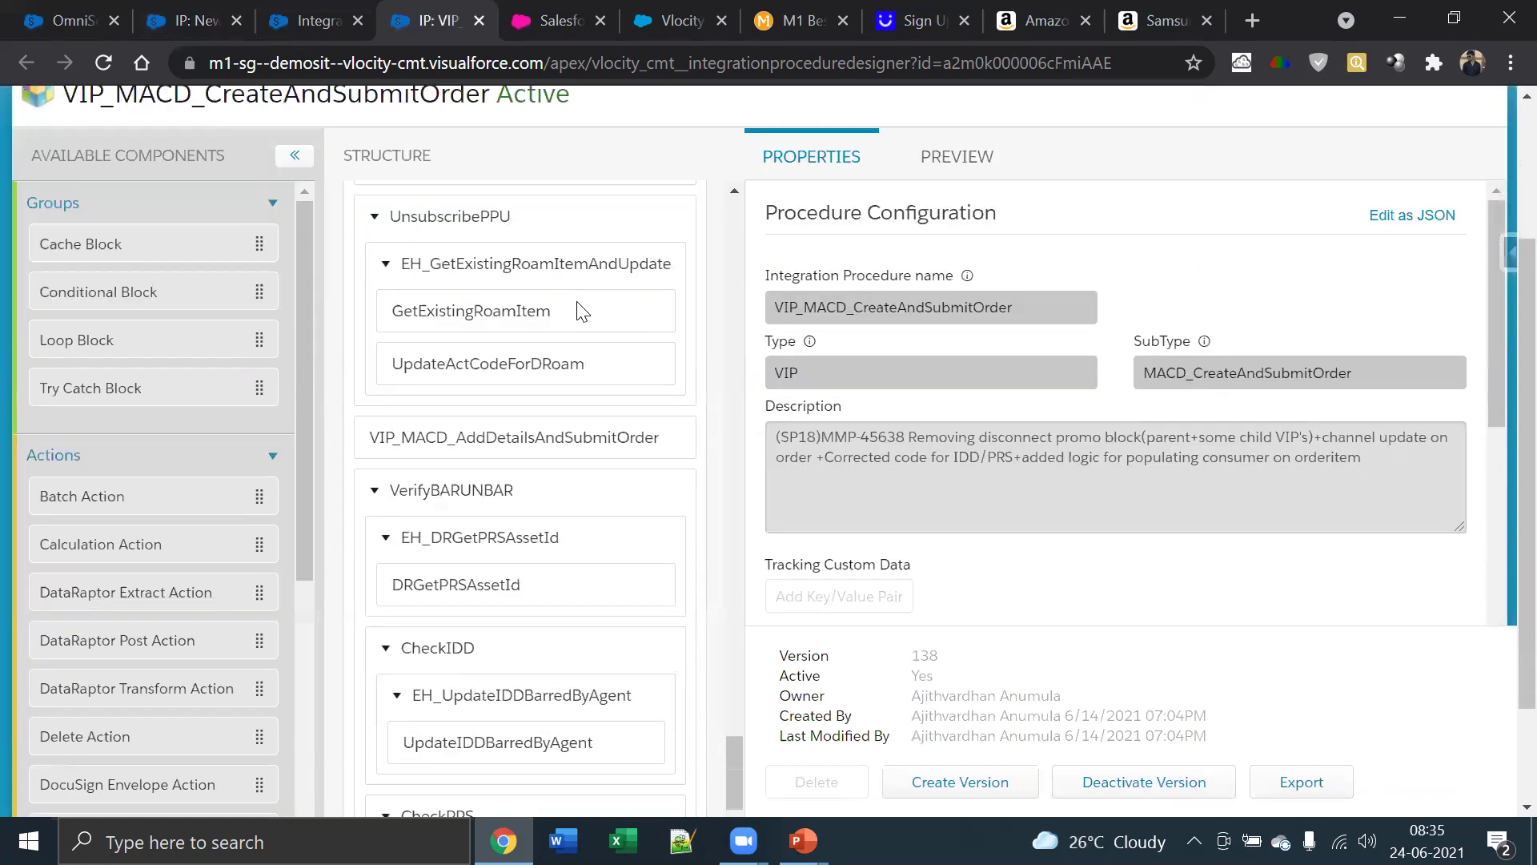
{"action": "scroll", "coordinate": [578, 312], "scroll_direction": "down", "scroll_amount": 5}
{"action": "scroll", "coordinate": [578, 312], "scroll_direction": "up", "scroll_amount": 15}
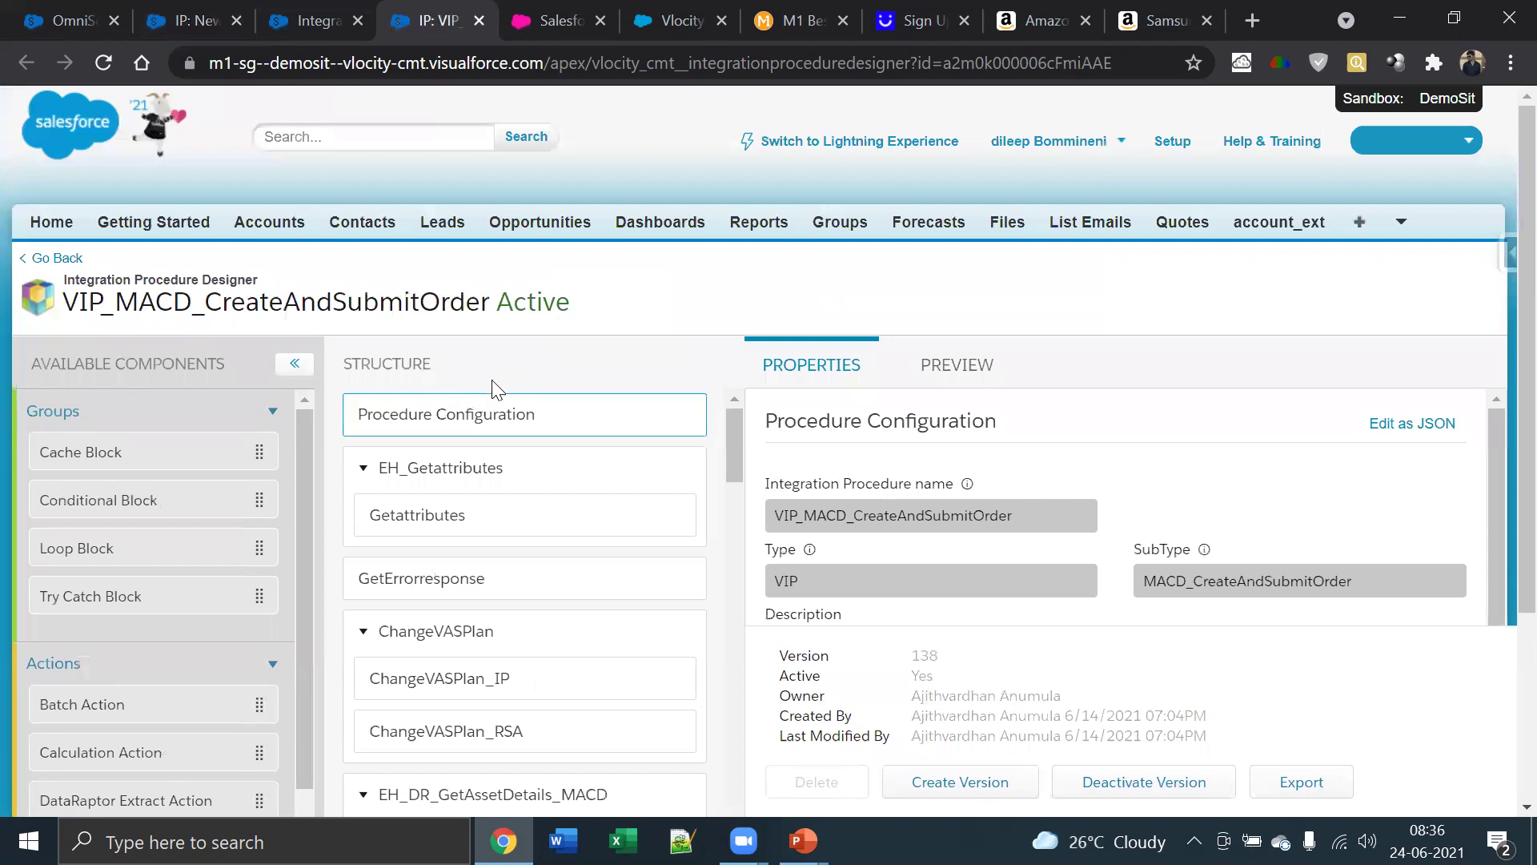
{"action": "scroll", "coordinate": [542, 708], "scroll_direction": "down", "scroll_amount": 2}
{"action": "scroll", "coordinate": [542, 707], "scroll_direction": "down", "scroll_amount": 10}
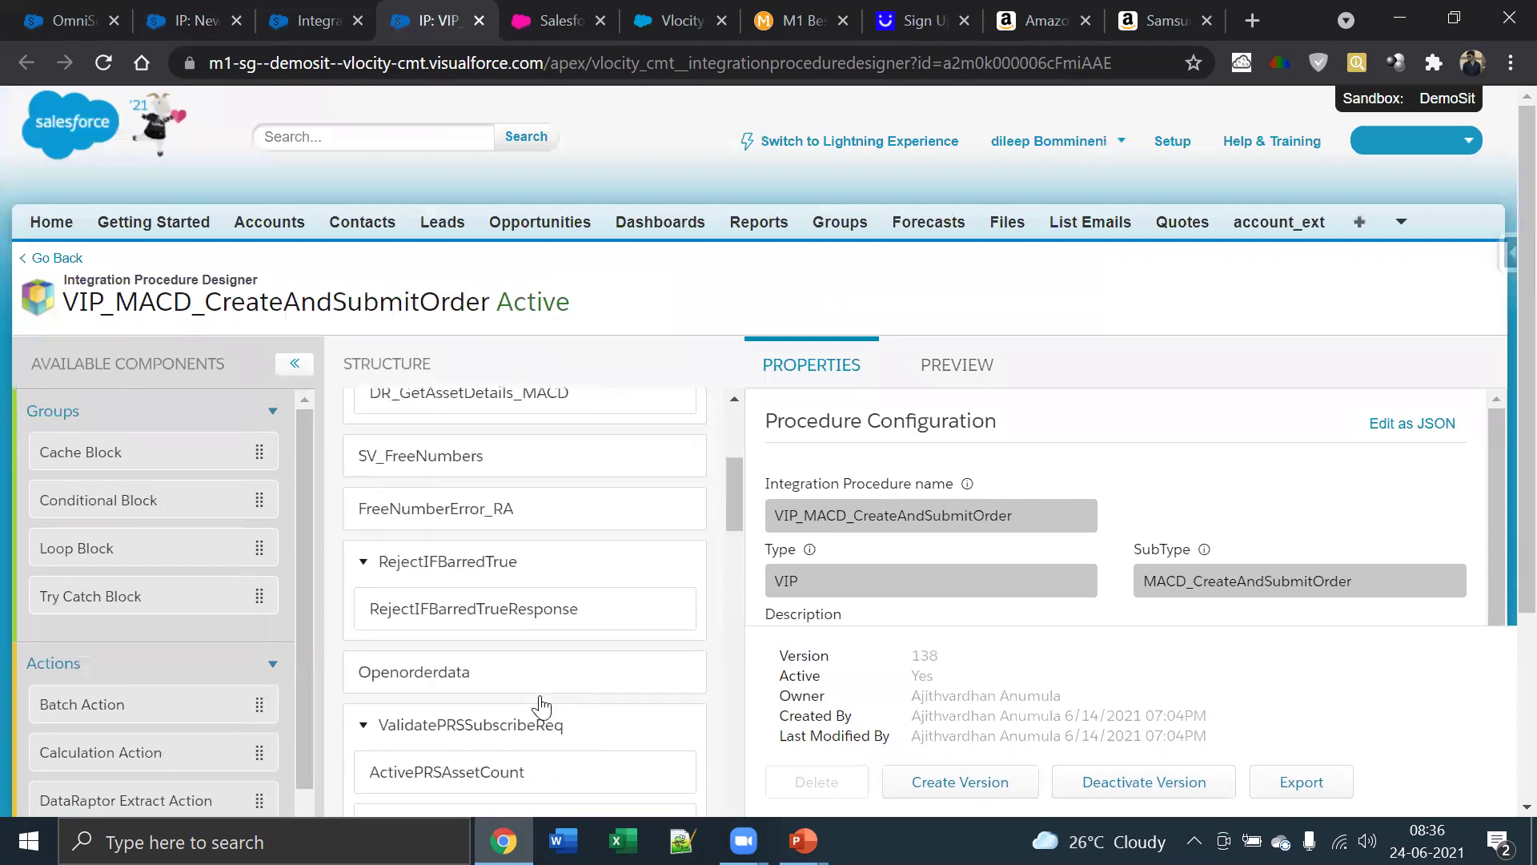
{"action": "scroll", "coordinate": [542, 708], "scroll_direction": "down", "scroll_amount": 10}
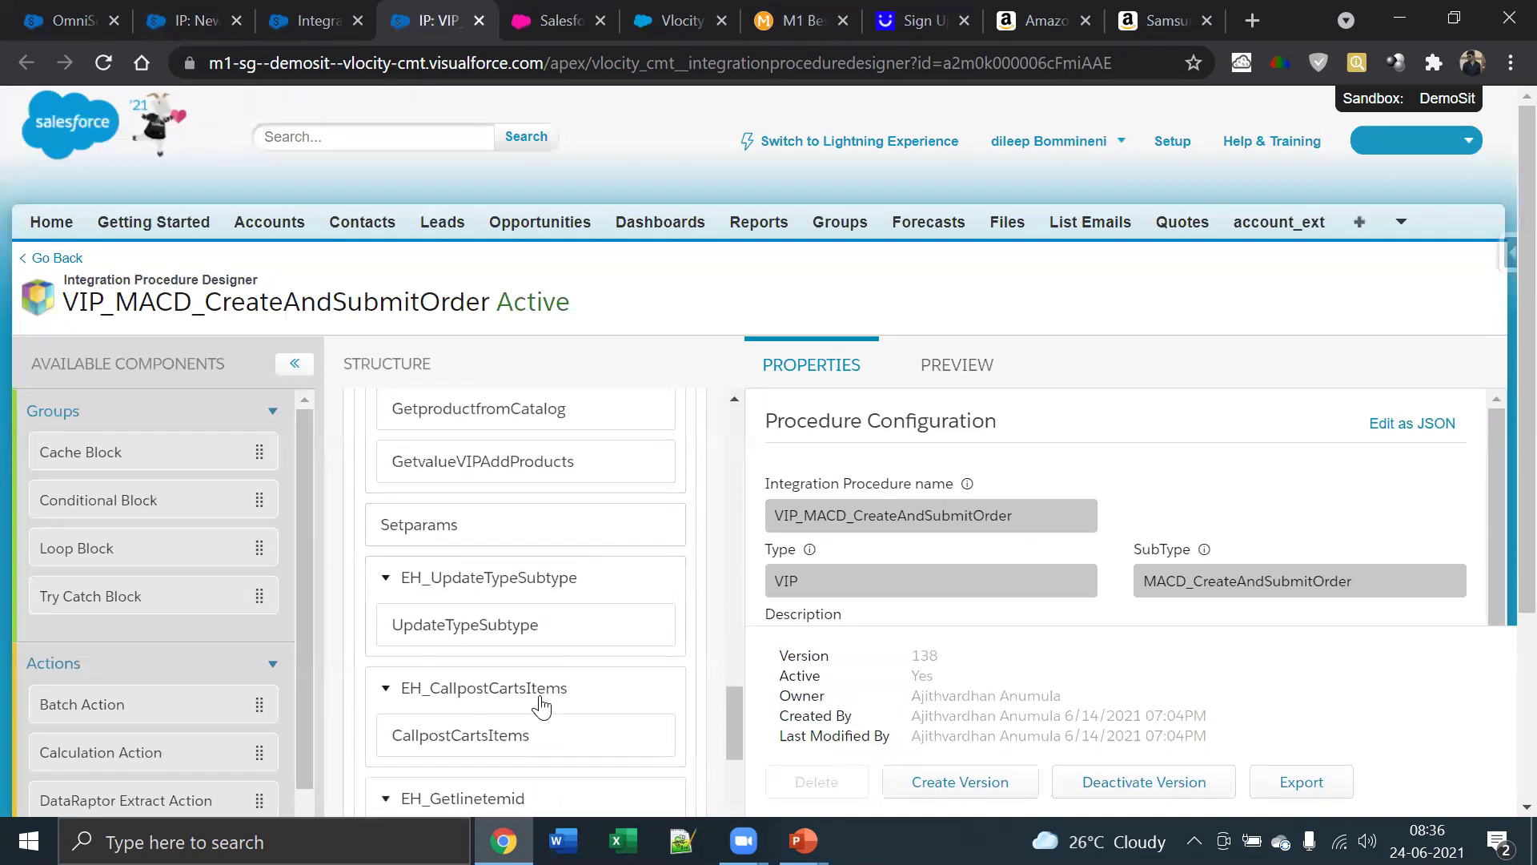
{"action": "scroll", "coordinate": [542, 707], "scroll_direction": "down", "scroll_amount": 7}
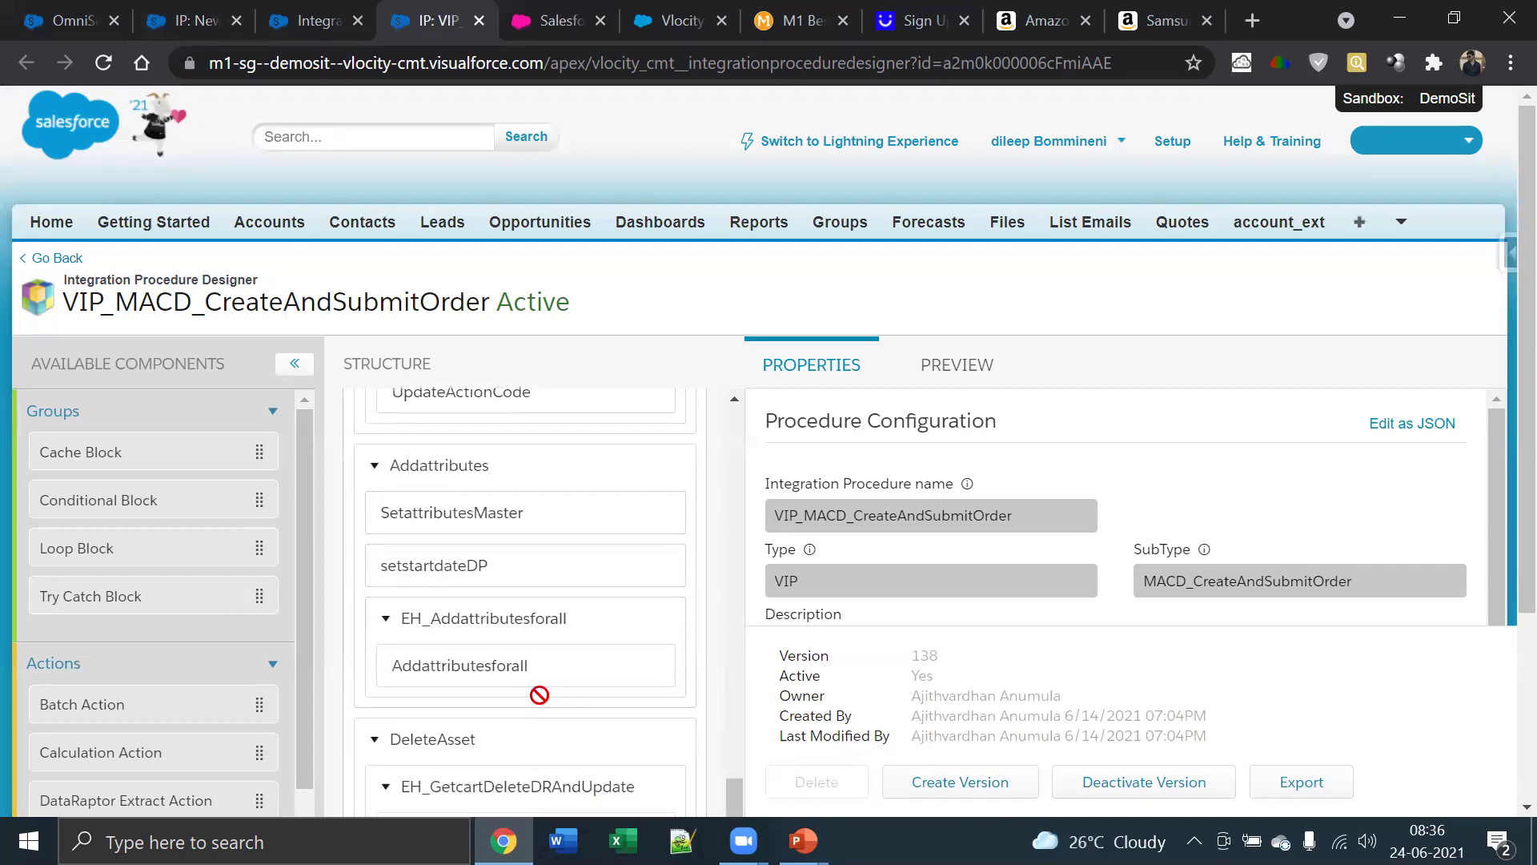
{"action": "scroll", "coordinate": [520, 309], "scroll_direction": "down", "scroll_amount": 1}
{"action": "scroll", "coordinate": [520, 312], "scroll_direction": "down", "scroll_amount": 3}
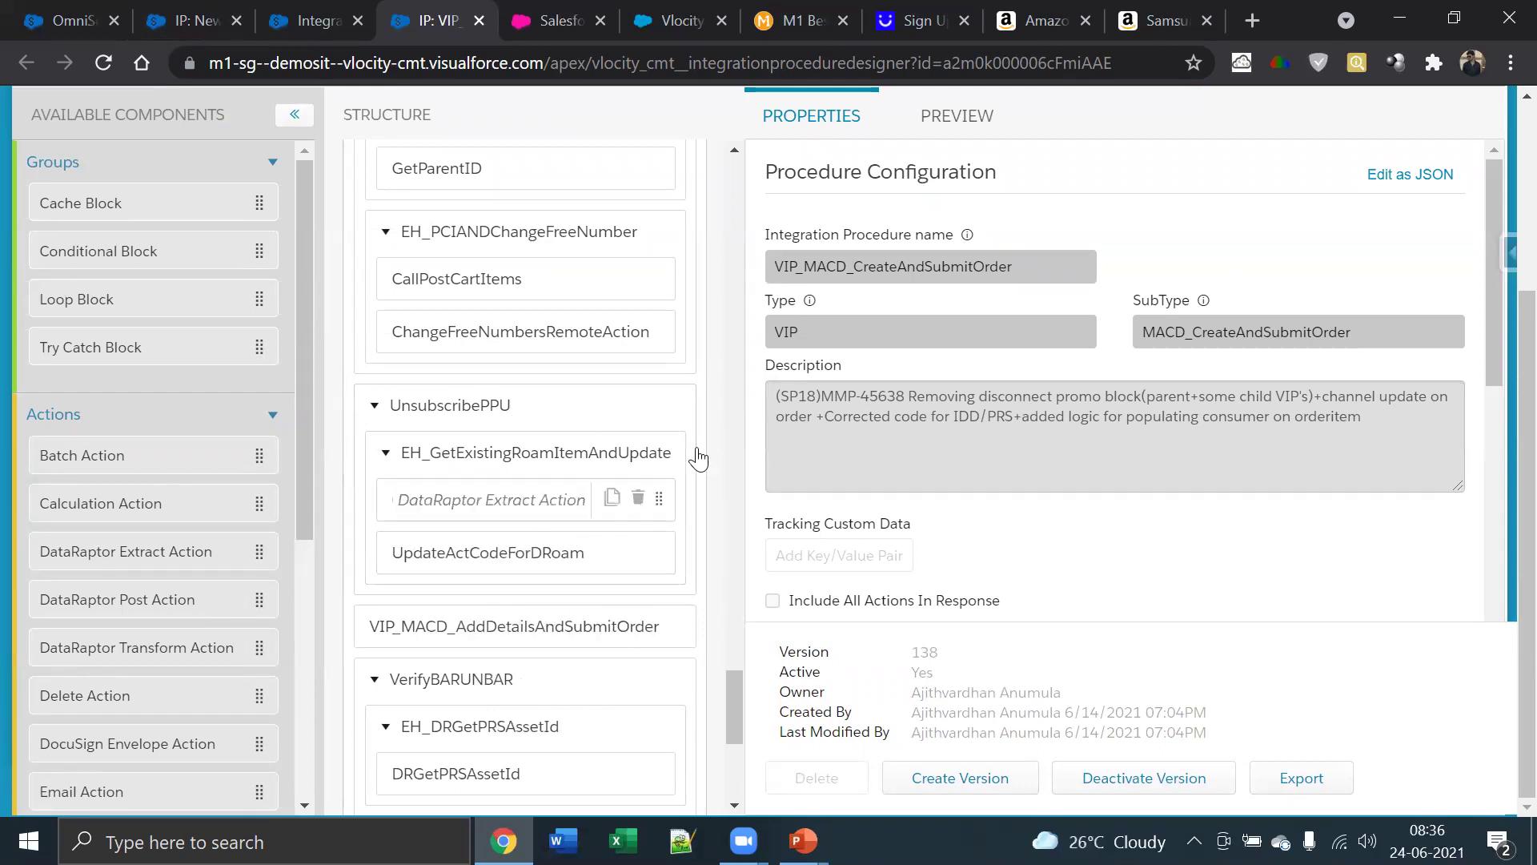
{"action": "scroll", "coordinate": [796, 448], "scroll_direction": "up", "scroll_amount": 3}
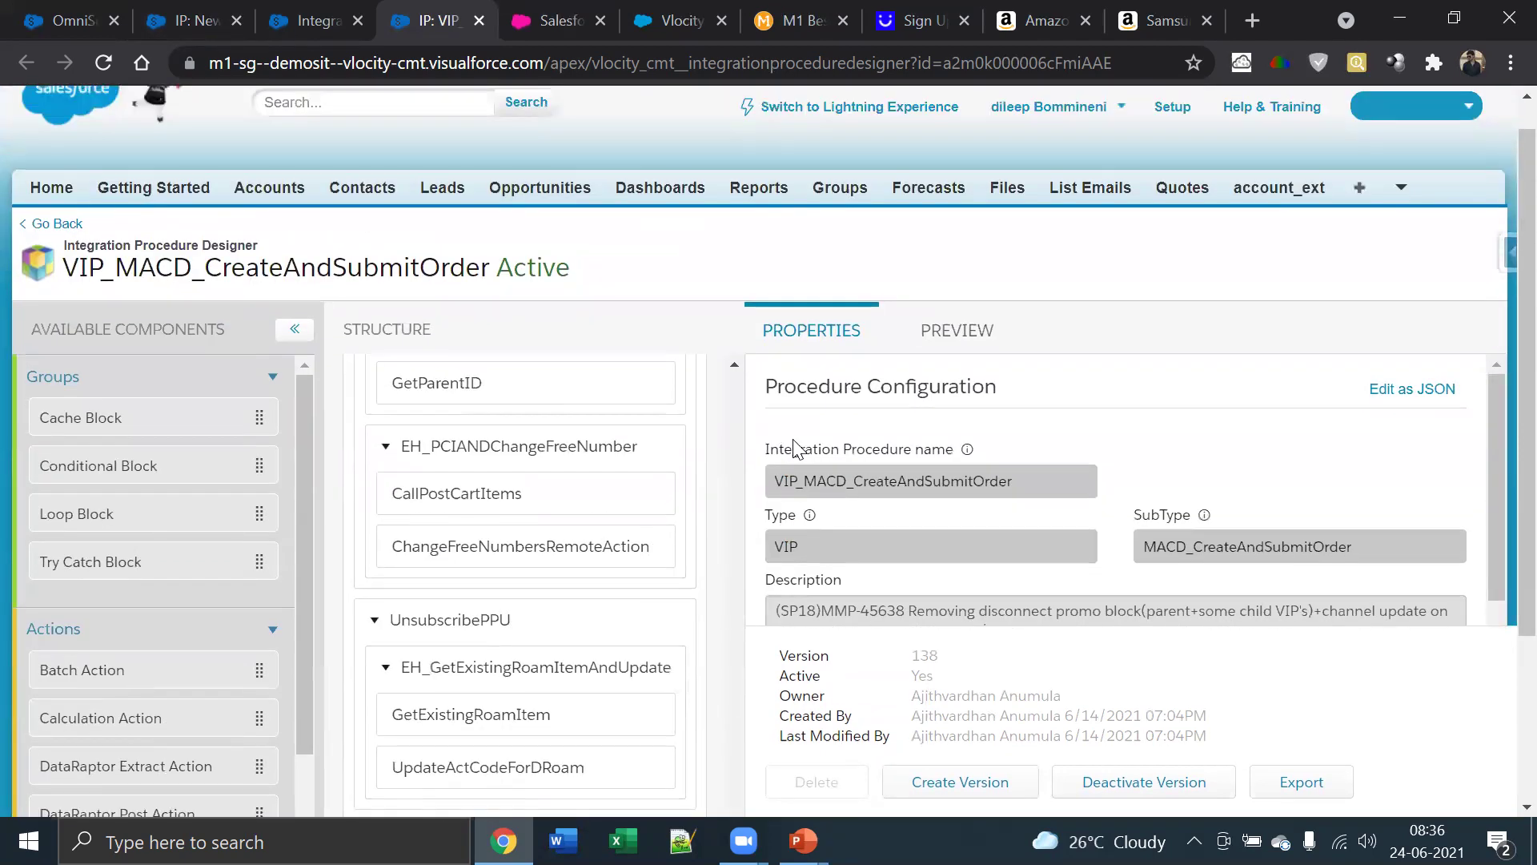
{"action": "left_click", "coordinate": [775, 22]}
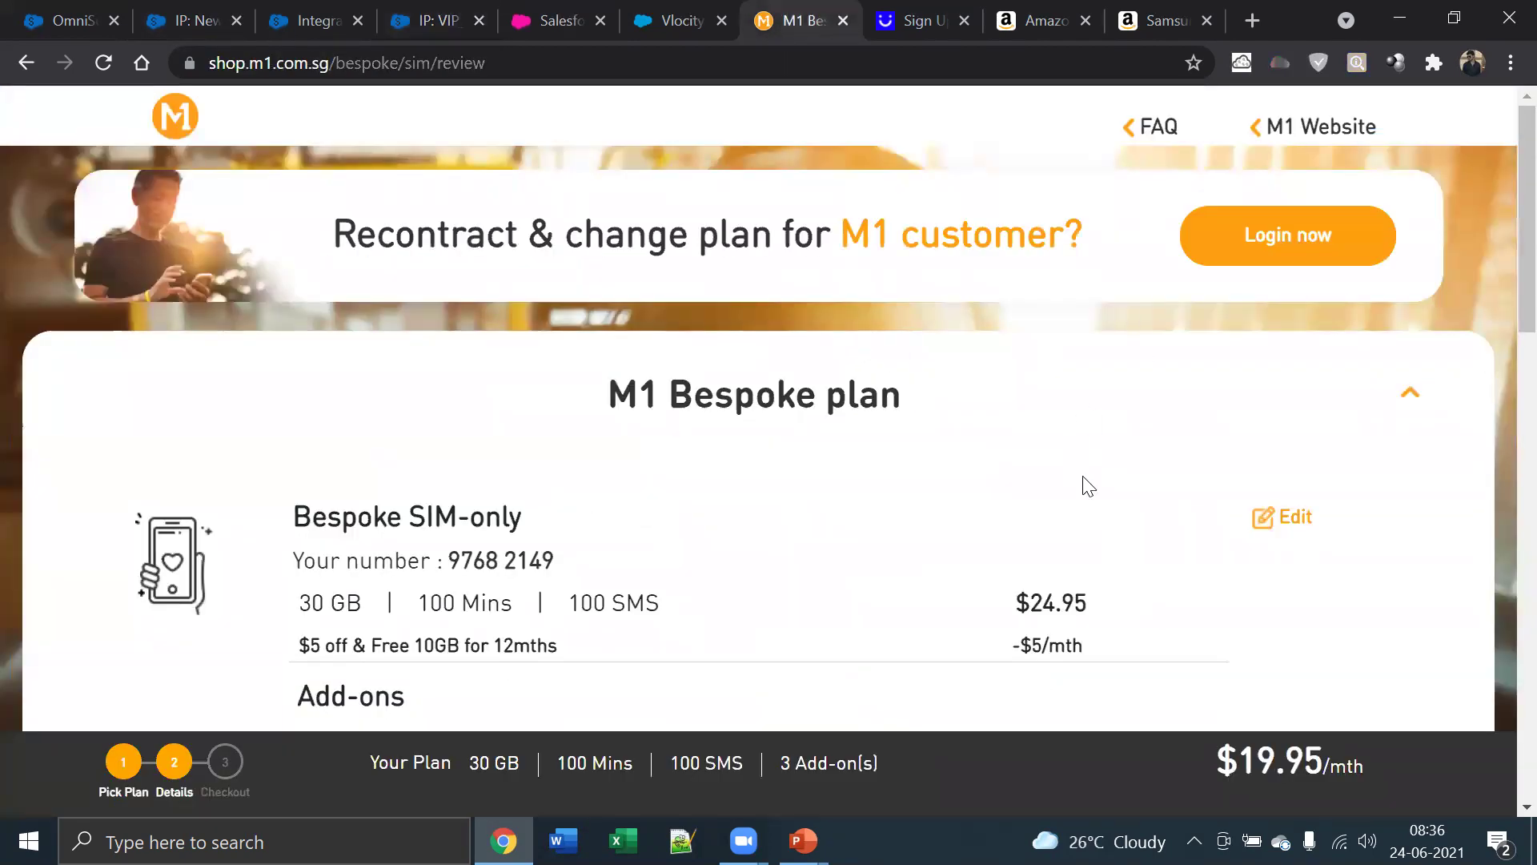
Edit the Bespoke SIM-only plan to reopen its plan builder with 40GB and 100 mins
{"action": "left_click", "coordinate": [1286, 517]}
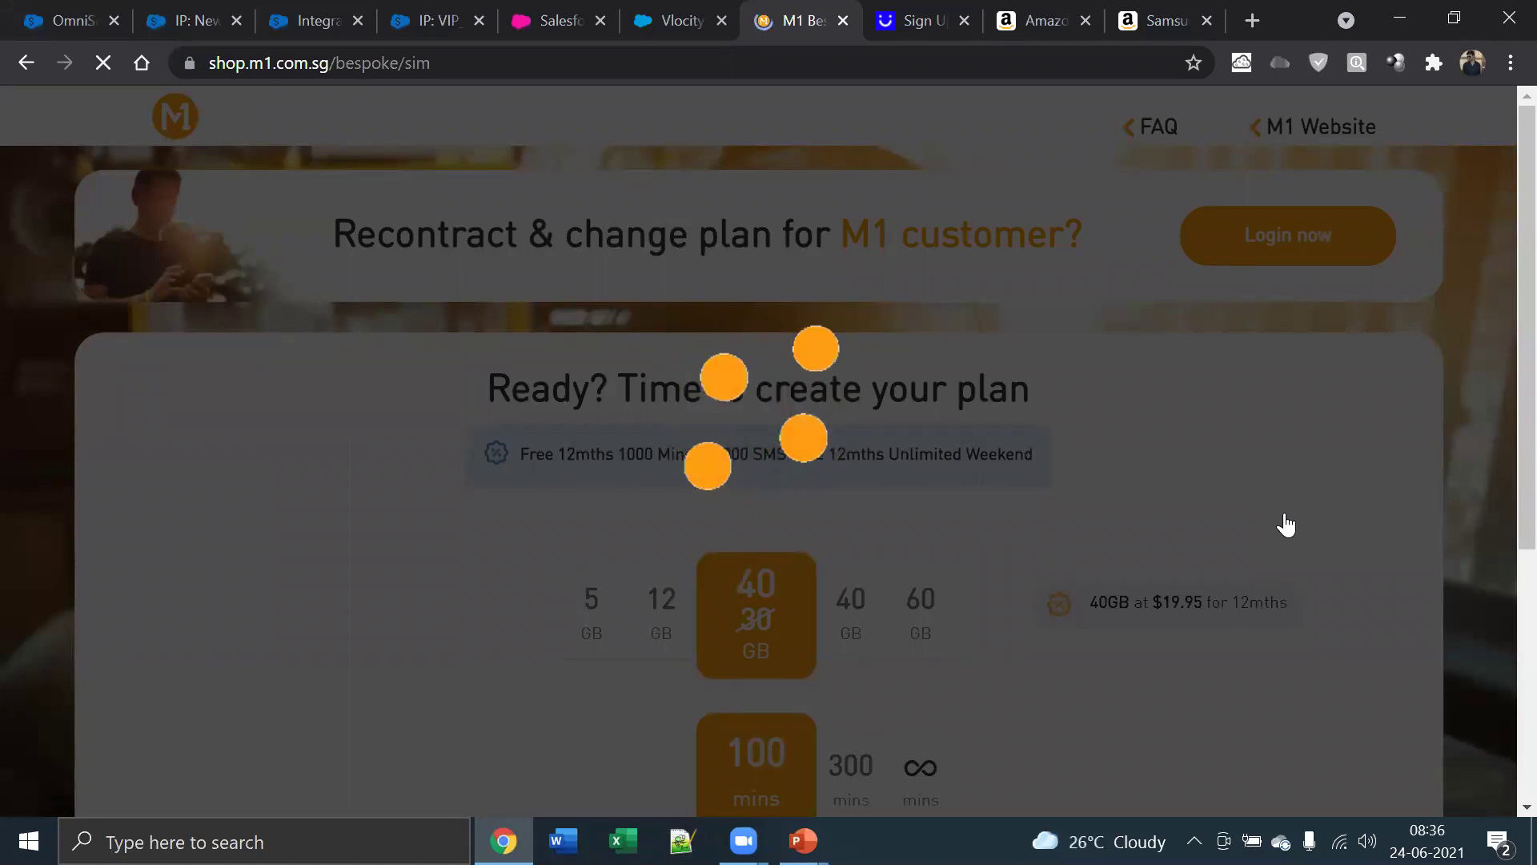
Browse VIP_MACD_CreateAndSubmitOrder's Structure list, then return to the M1 plan priced at $24.95/mth
{"action": "left_click", "coordinate": [439, 18]}
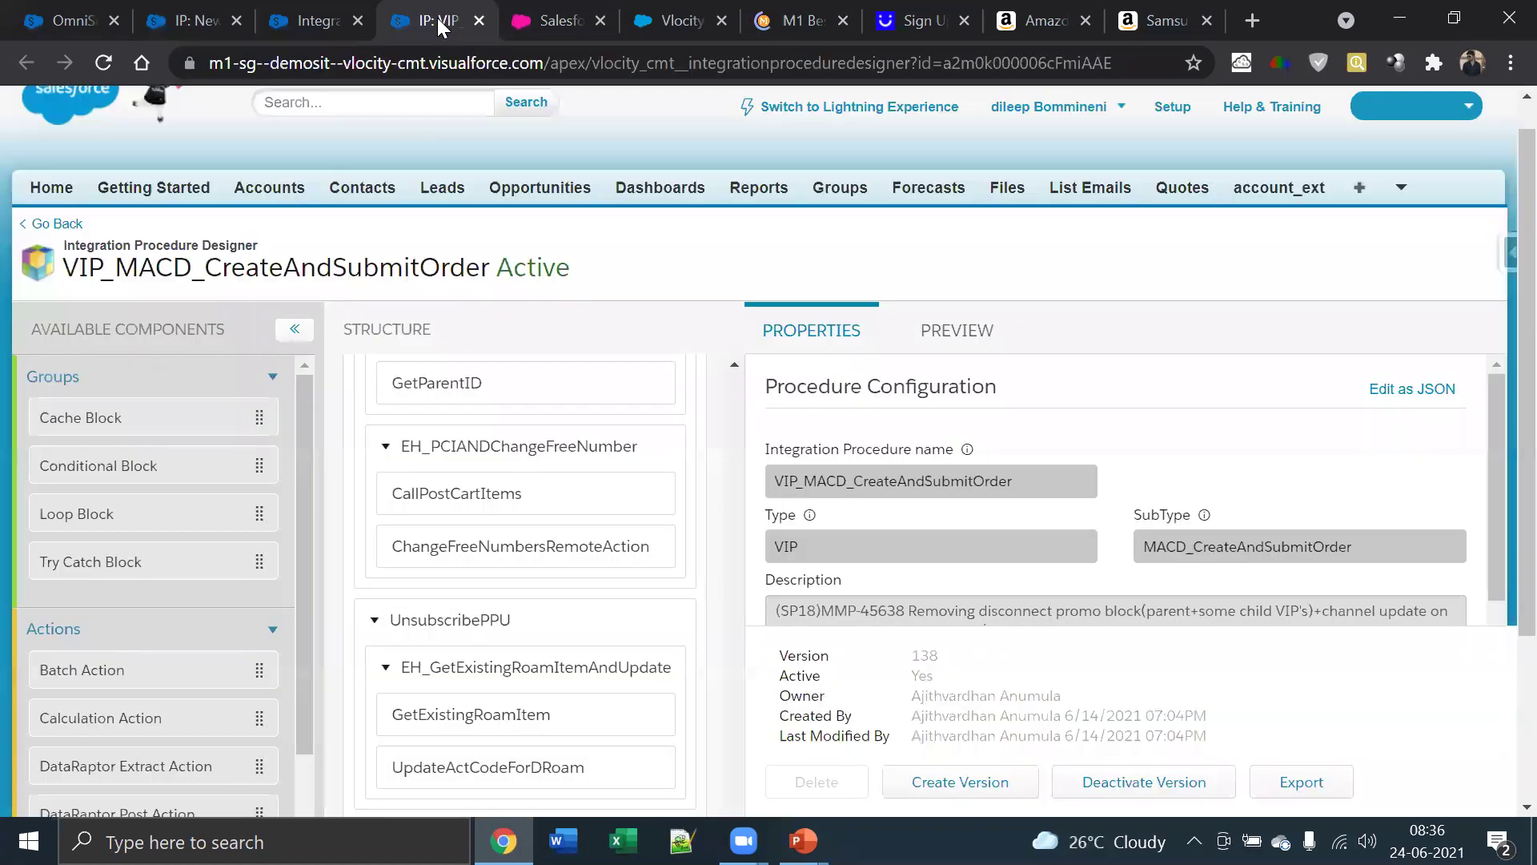
{"action": "scroll", "coordinate": [519, 553], "scroll_direction": "down", "scroll_amount": 5}
{"action": "scroll", "coordinate": [519, 552], "scroll_direction": "down", "scroll_amount": 10}
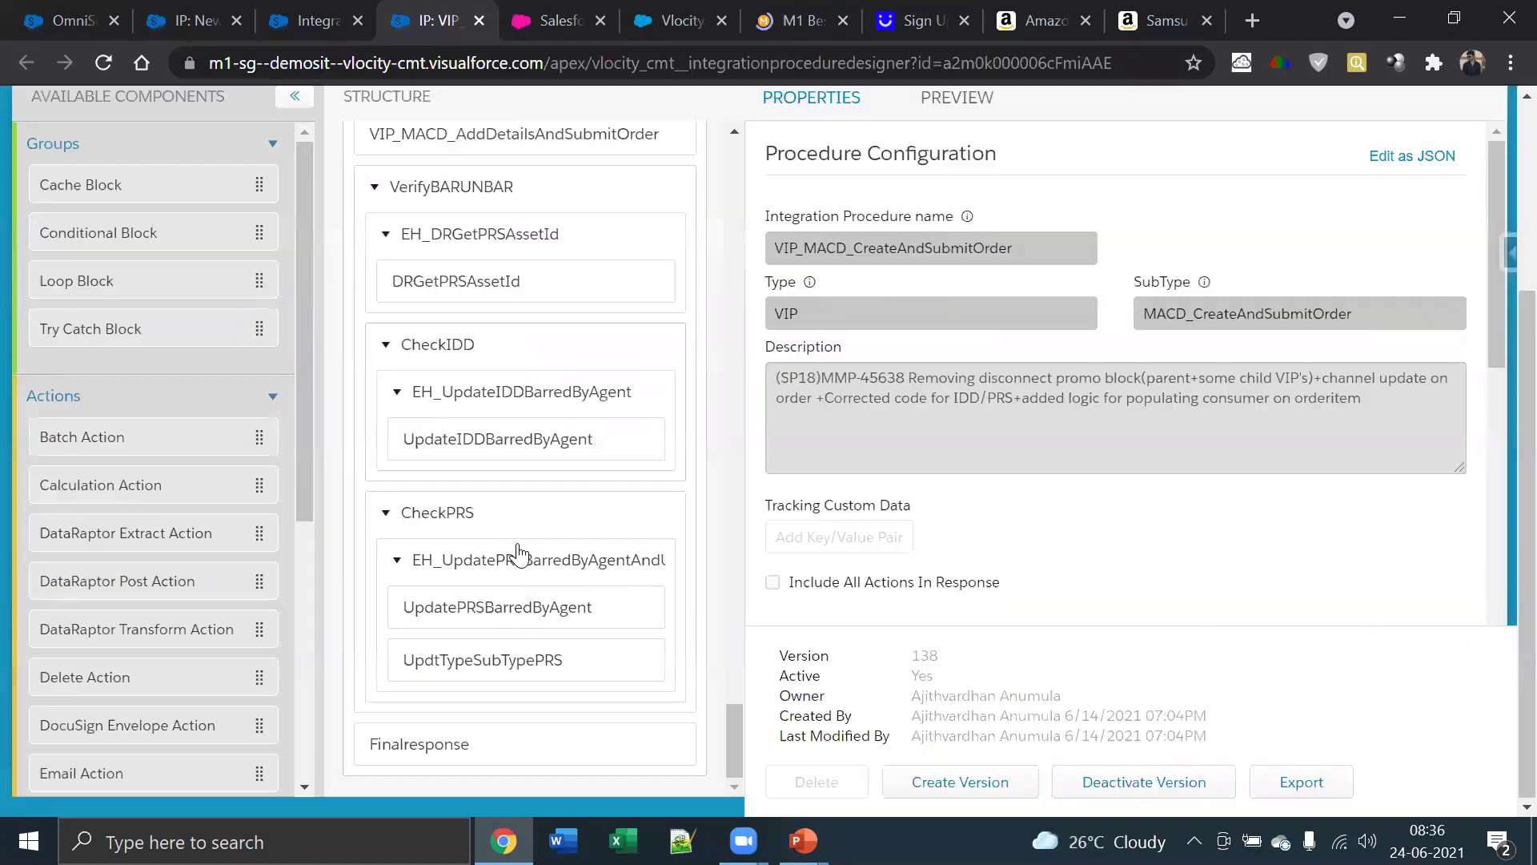
{"action": "scroll", "coordinate": [519, 552], "scroll_direction": "up", "scroll_amount": 15}
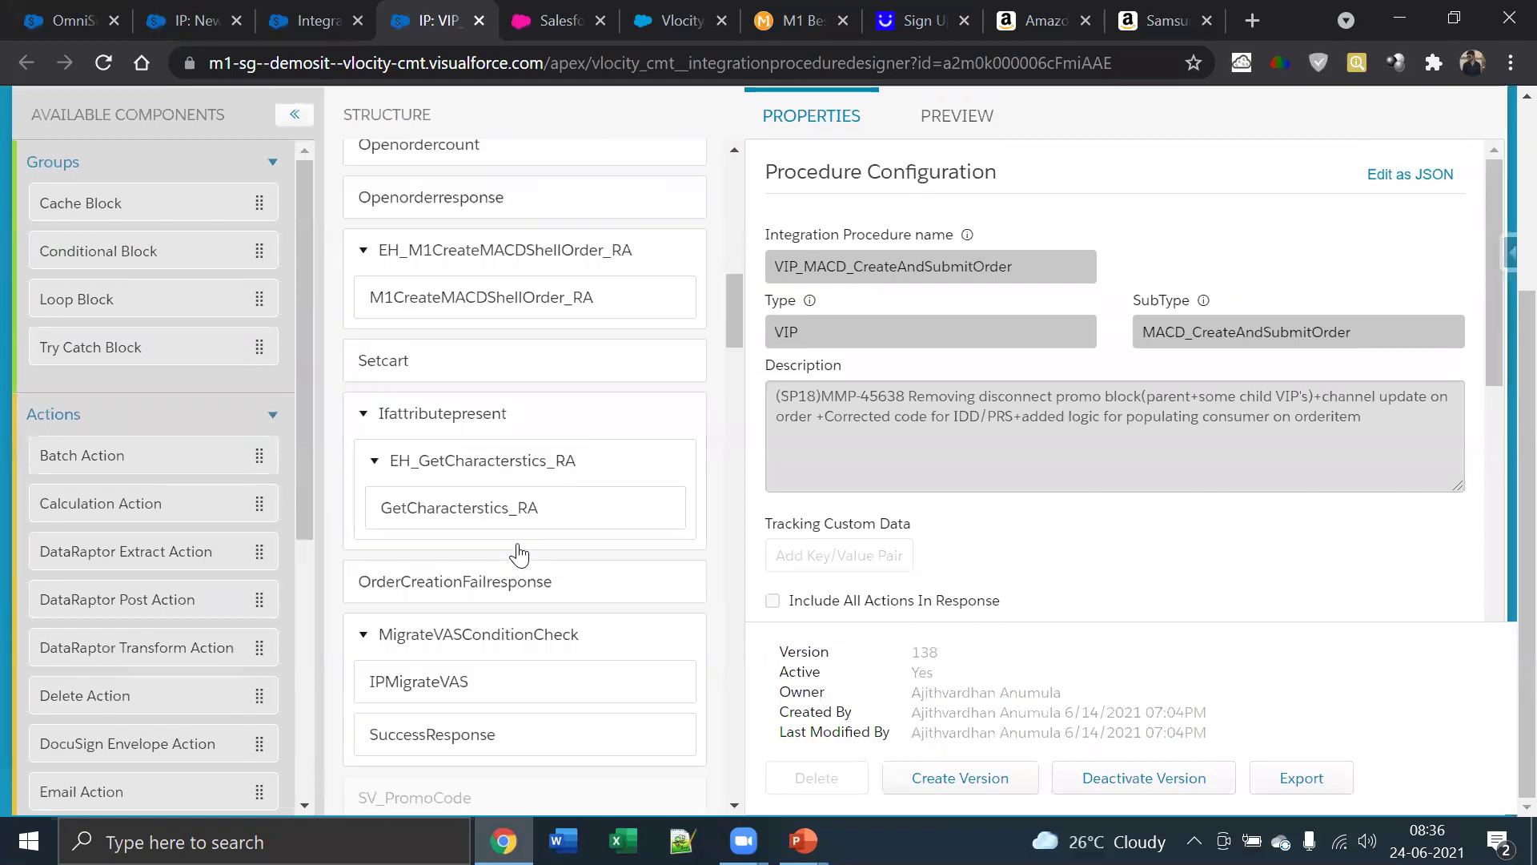
{"action": "scroll", "coordinate": [516, 550], "scroll_direction": "up", "scroll_amount": 5}
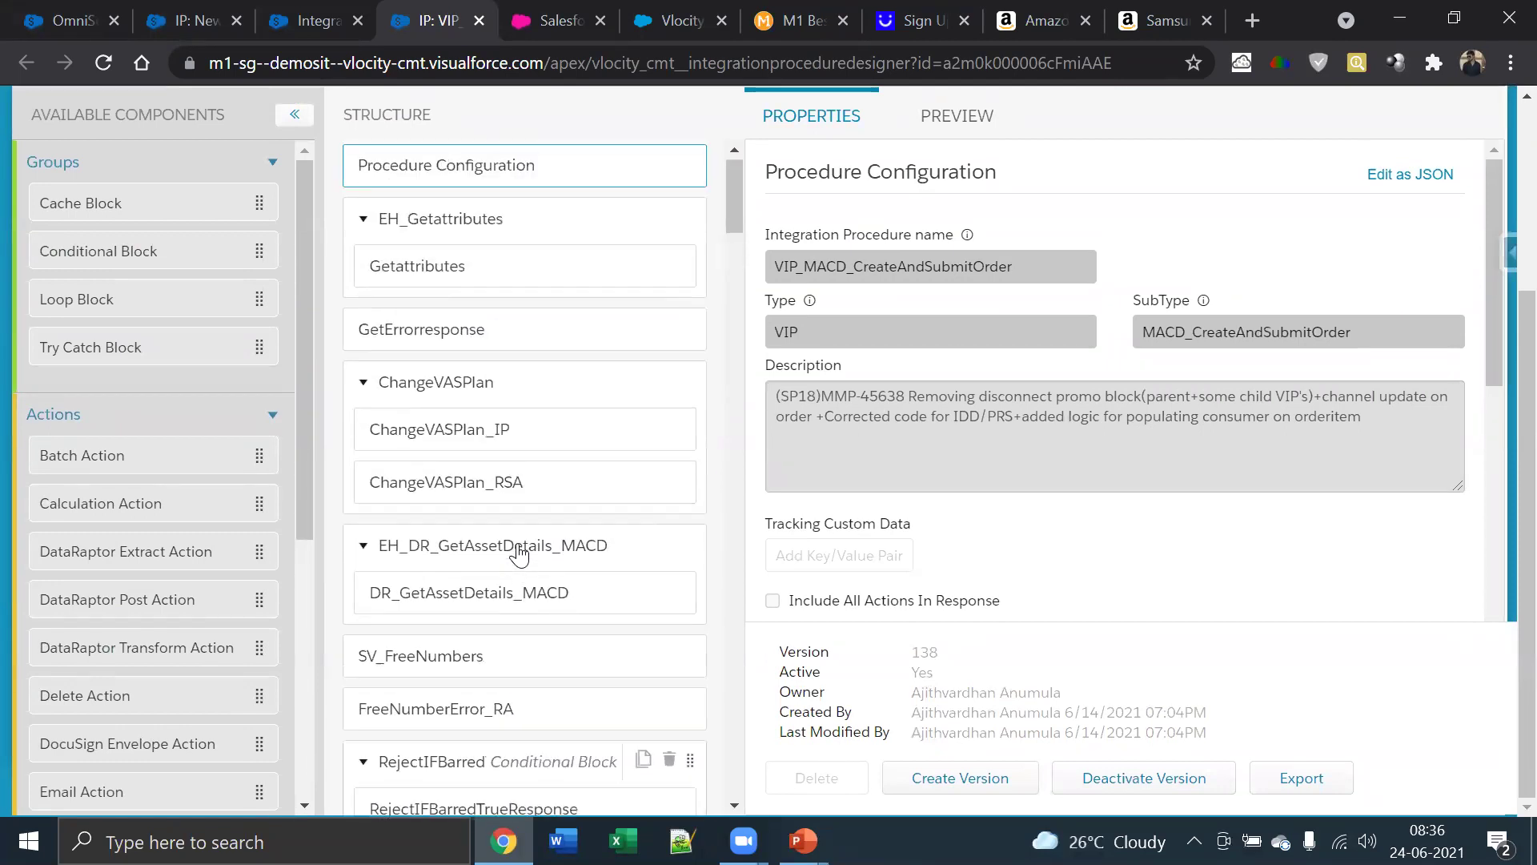
{"action": "scroll", "coordinate": [508, 590], "scroll_direction": "down", "scroll_amount": 5}
{"action": "scroll", "coordinate": [459, 593], "scroll_direction": "down", "scroll_amount": 8}
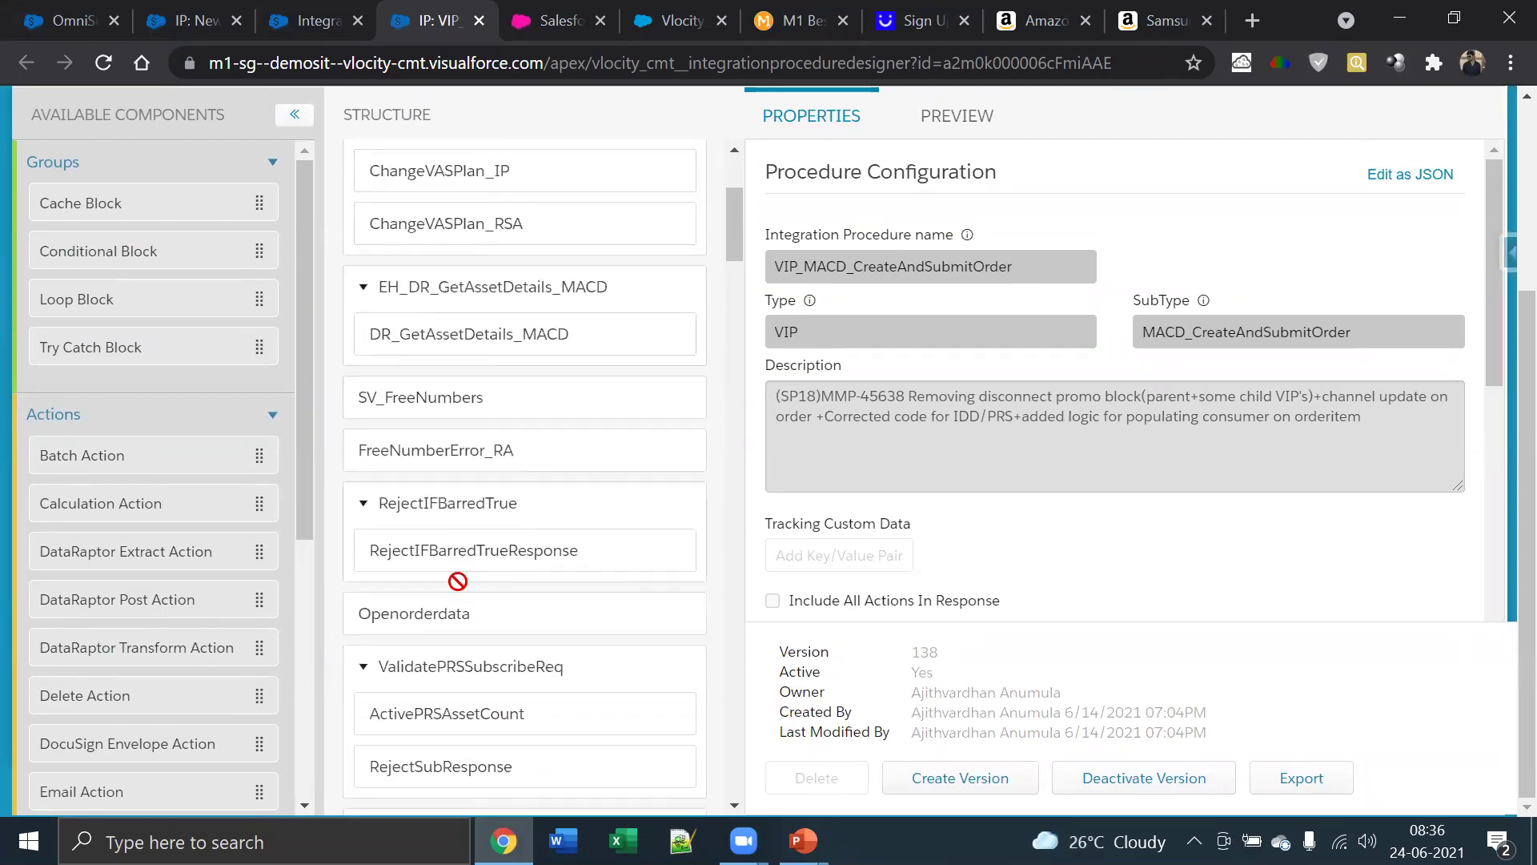
{"action": "scroll", "coordinate": [459, 593], "scroll_direction": "down", "scroll_amount": 10}
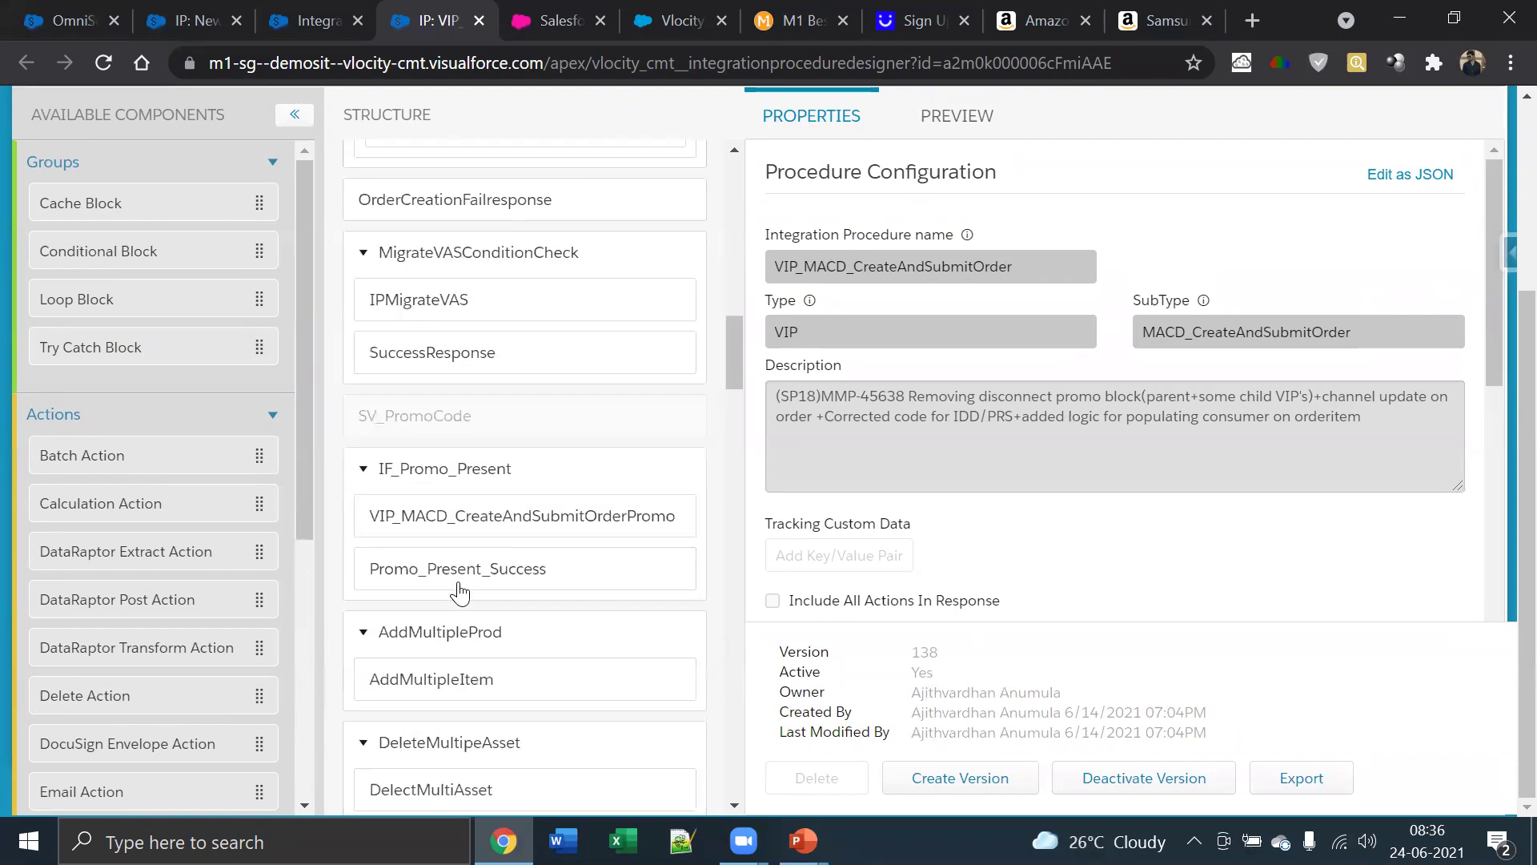
{"action": "scroll", "coordinate": [459, 592], "scroll_direction": "down", "scroll_amount": 10}
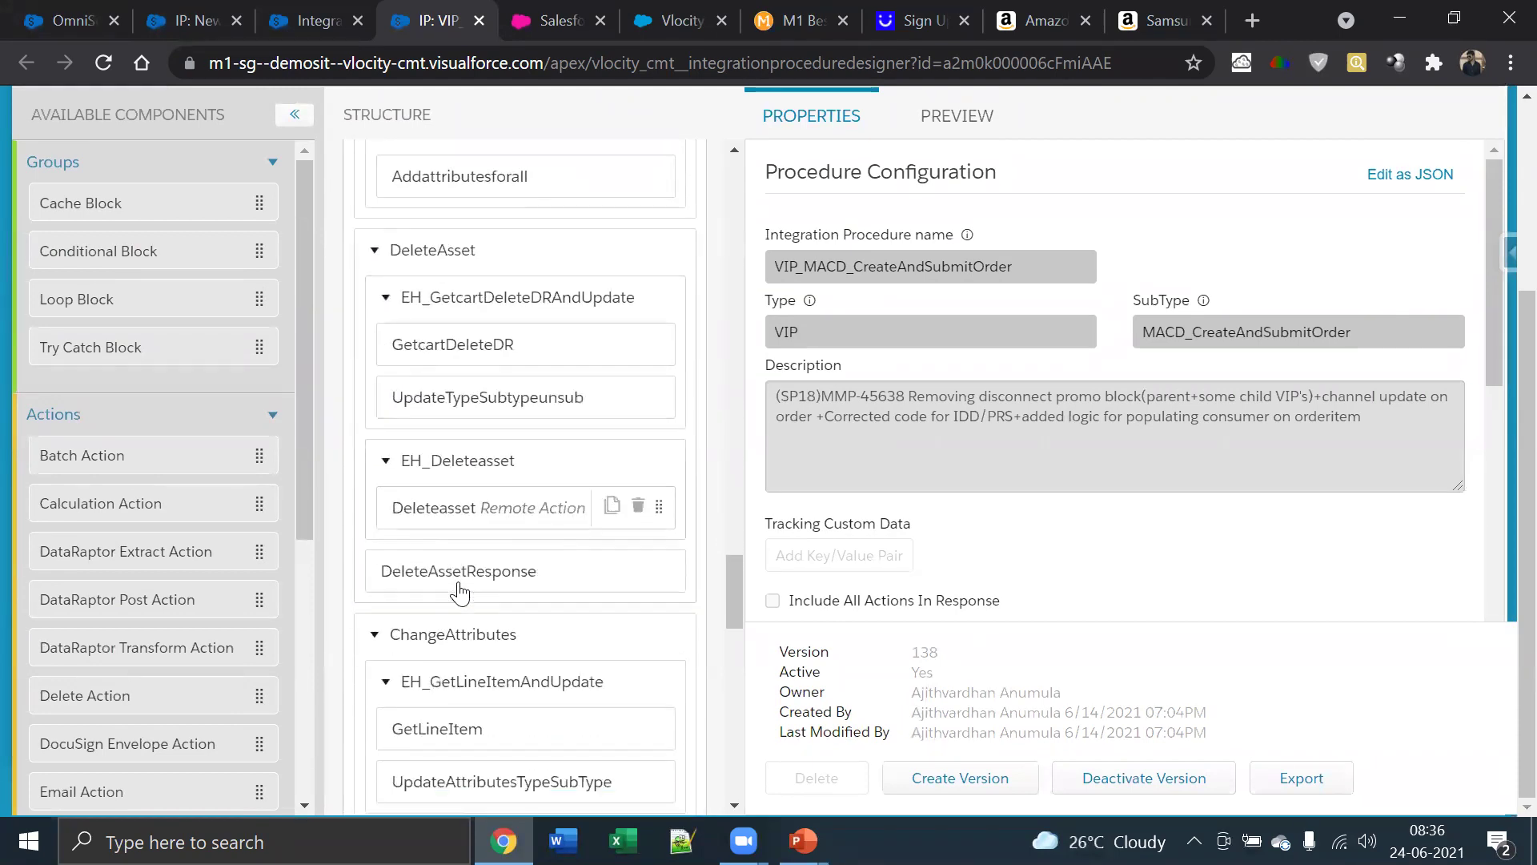
{"action": "scroll", "coordinate": [459, 593], "scroll_direction": "down", "scroll_amount": 8}
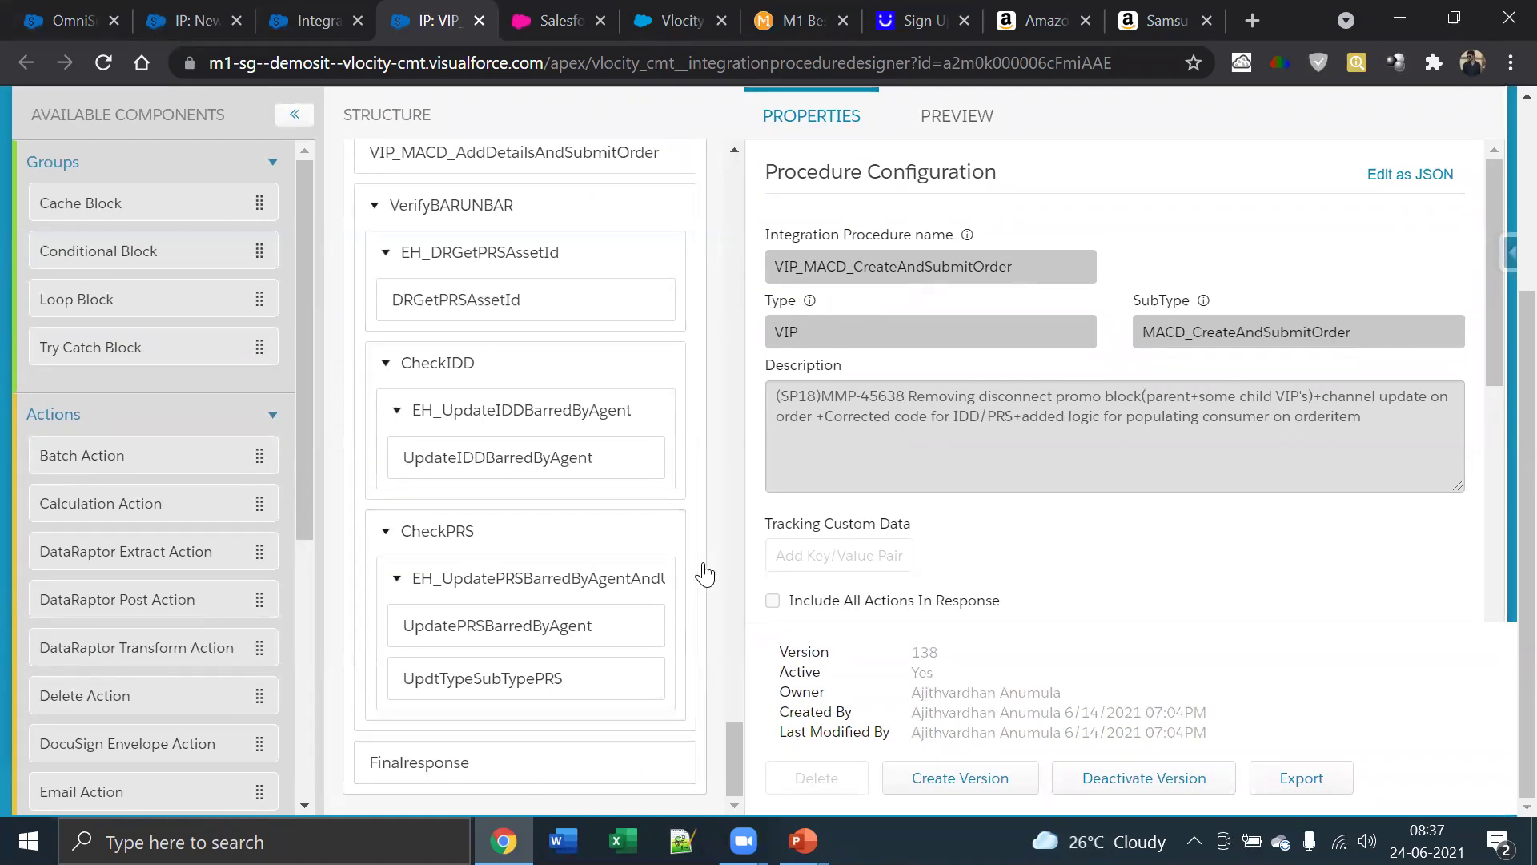
{"action": "scroll", "coordinate": [704, 575], "scroll_direction": "up", "scroll_amount": 20}
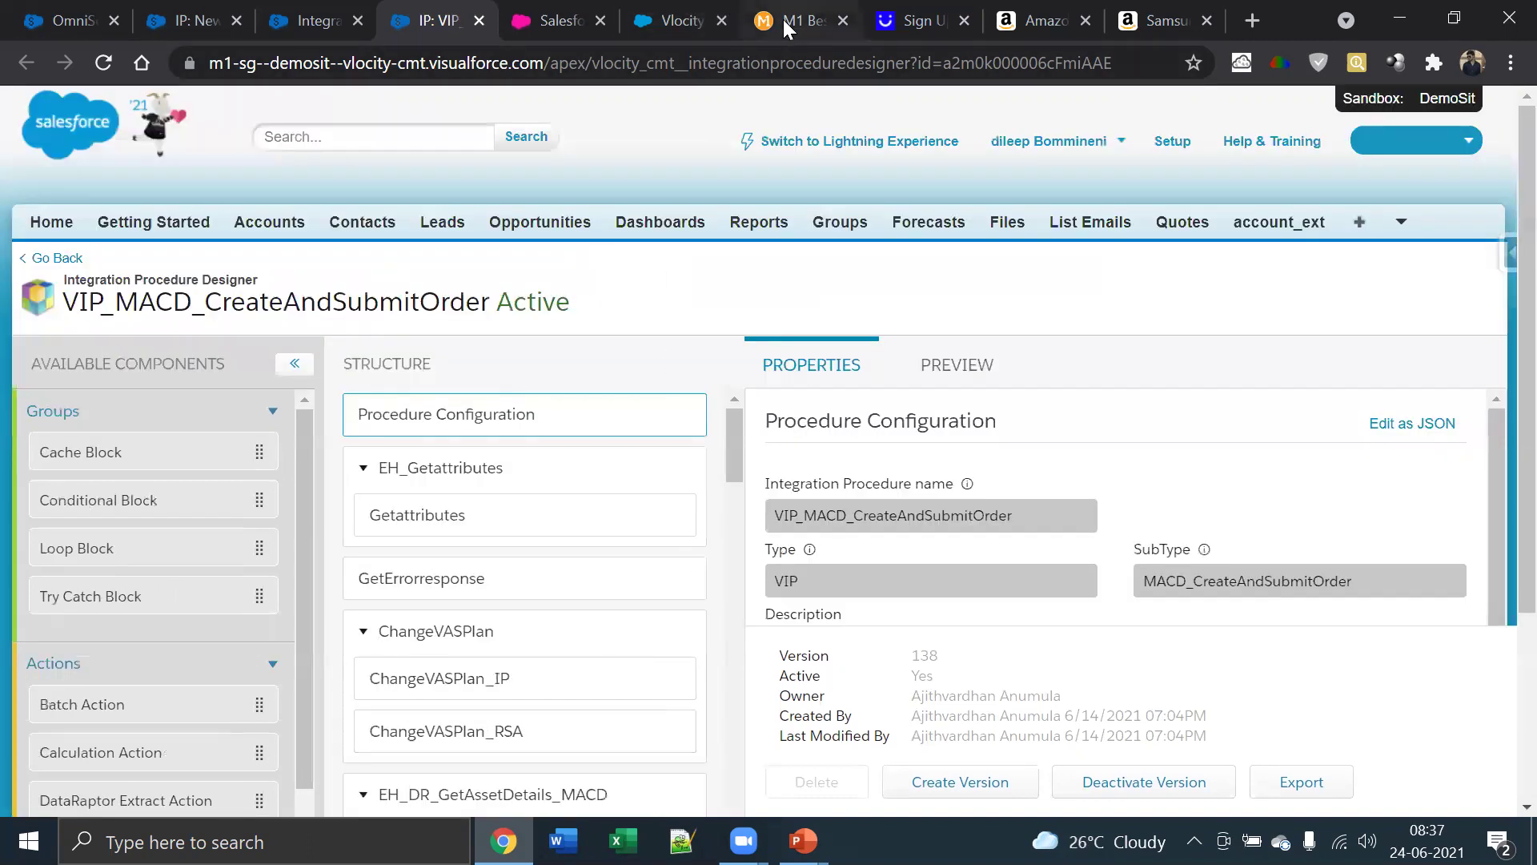
{"action": "left_click", "coordinate": [784, 29]}
{"action": "scroll", "coordinate": [587, 655], "scroll_direction": "down", "scroll_amount": 5}
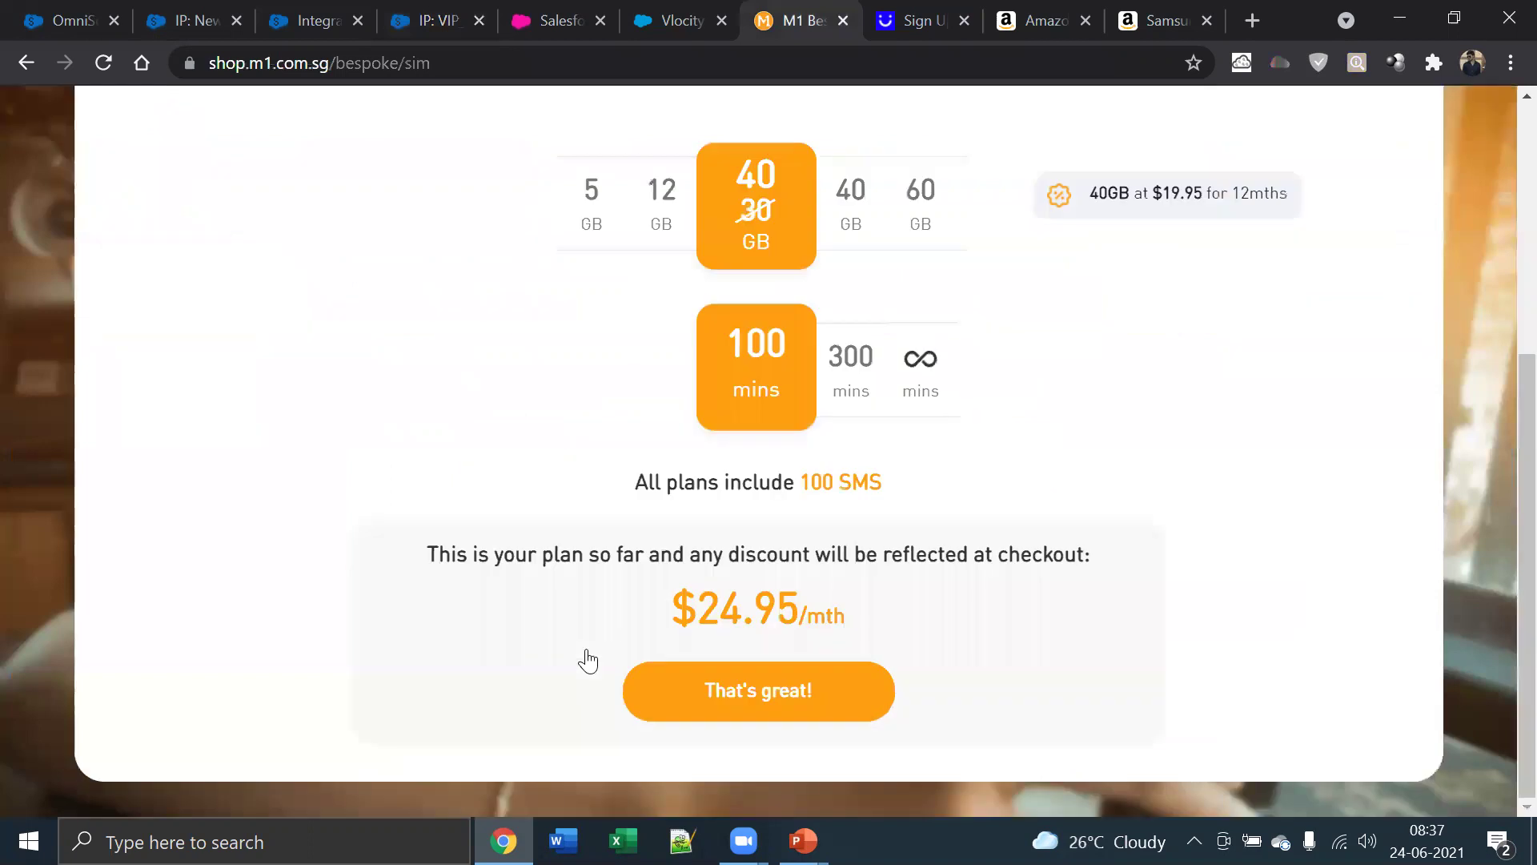
Accept the Bespoke plan to reach its add-ons, then return to the VIP_MACD_CreateAndSubmitOrder designer
{"action": "left_click", "coordinate": [763, 687]}
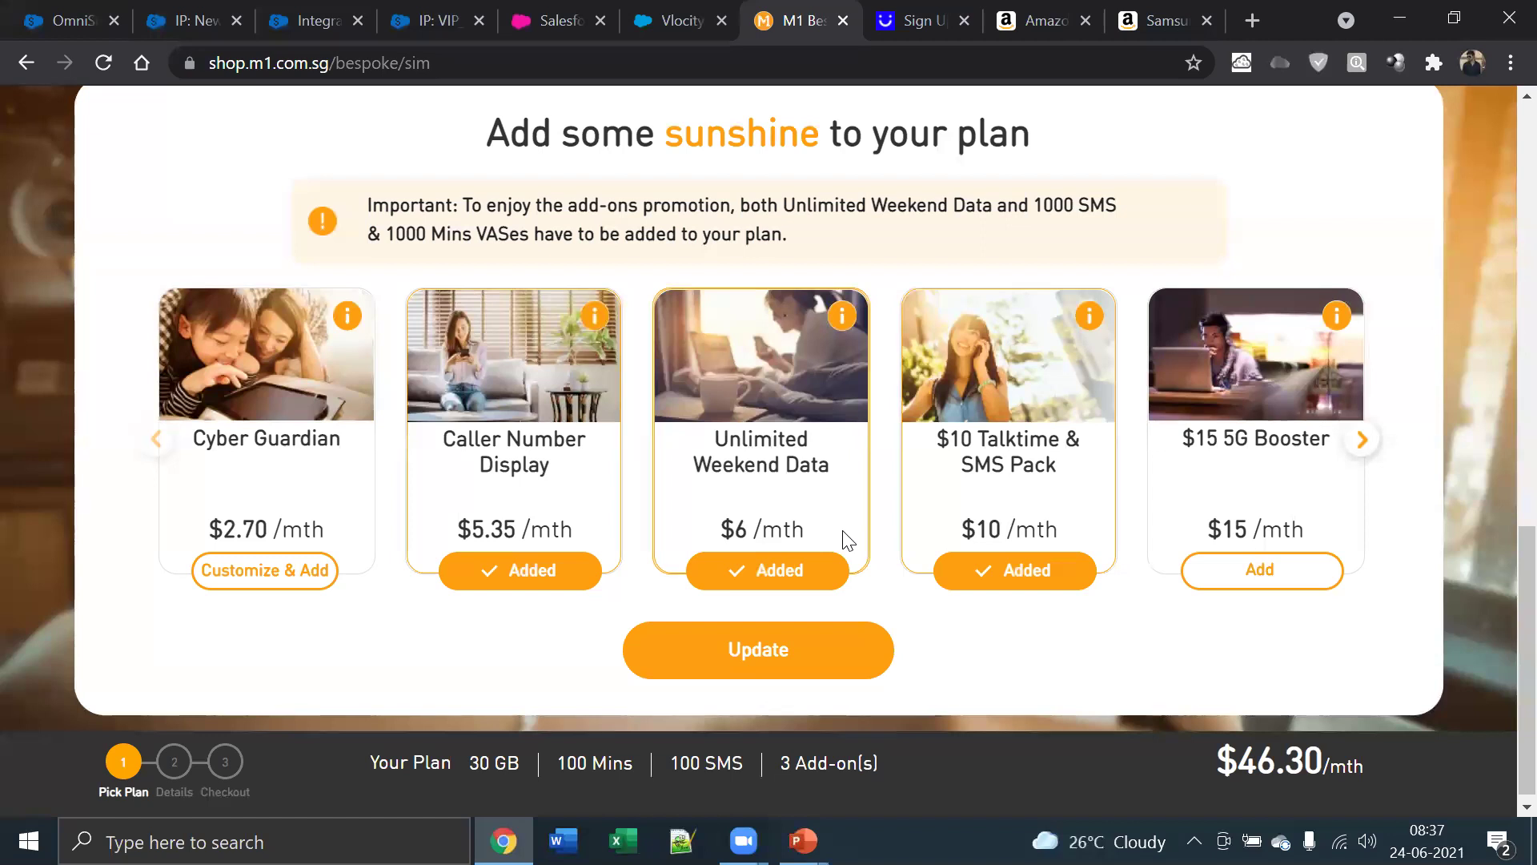
{"action": "left_click", "coordinate": [426, 20]}
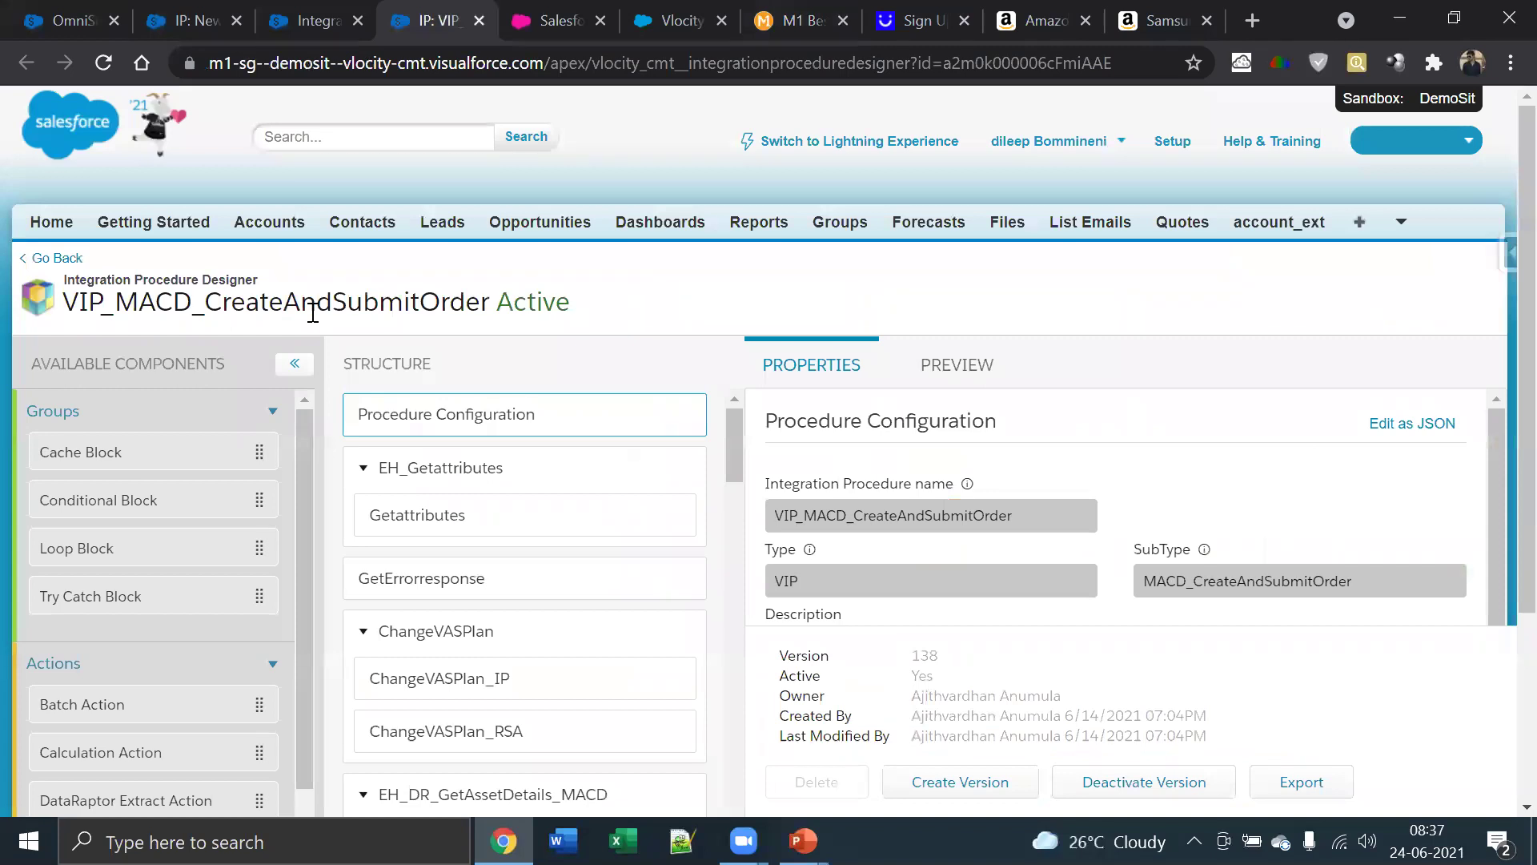
Review ChangeVASPlan_RSA's properties through the Execution Conditional Formula, then show the Vlocity Components slide
{"action": "left_click", "coordinate": [473, 682]}
{"action": "left_click", "coordinate": [505, 746]}
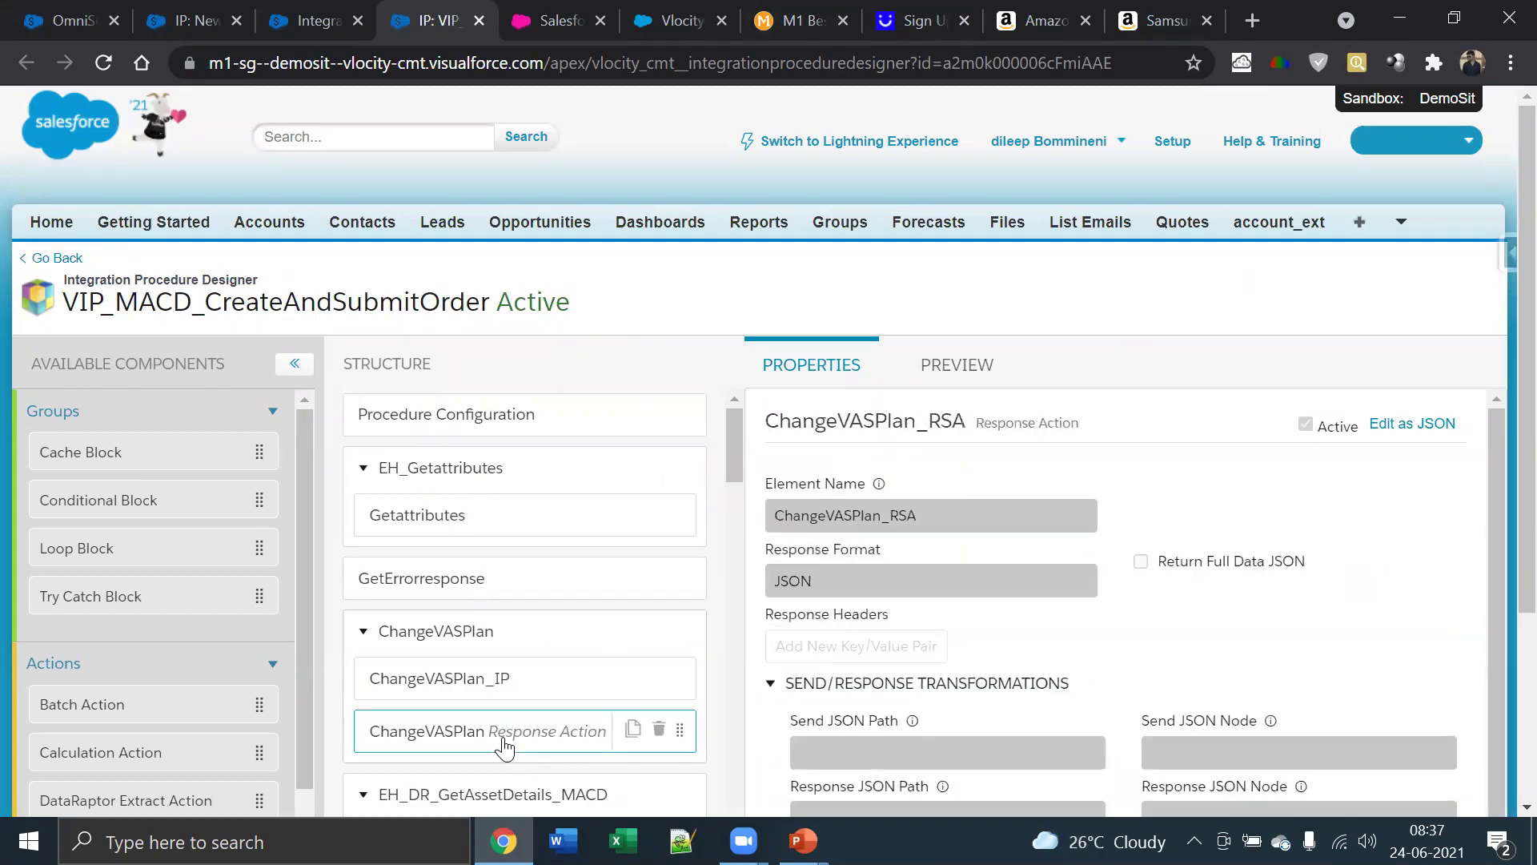
{"action": "scroll", "coordinate": [503, 741], "scroll_direction": "down", "scroll_amount": 3}
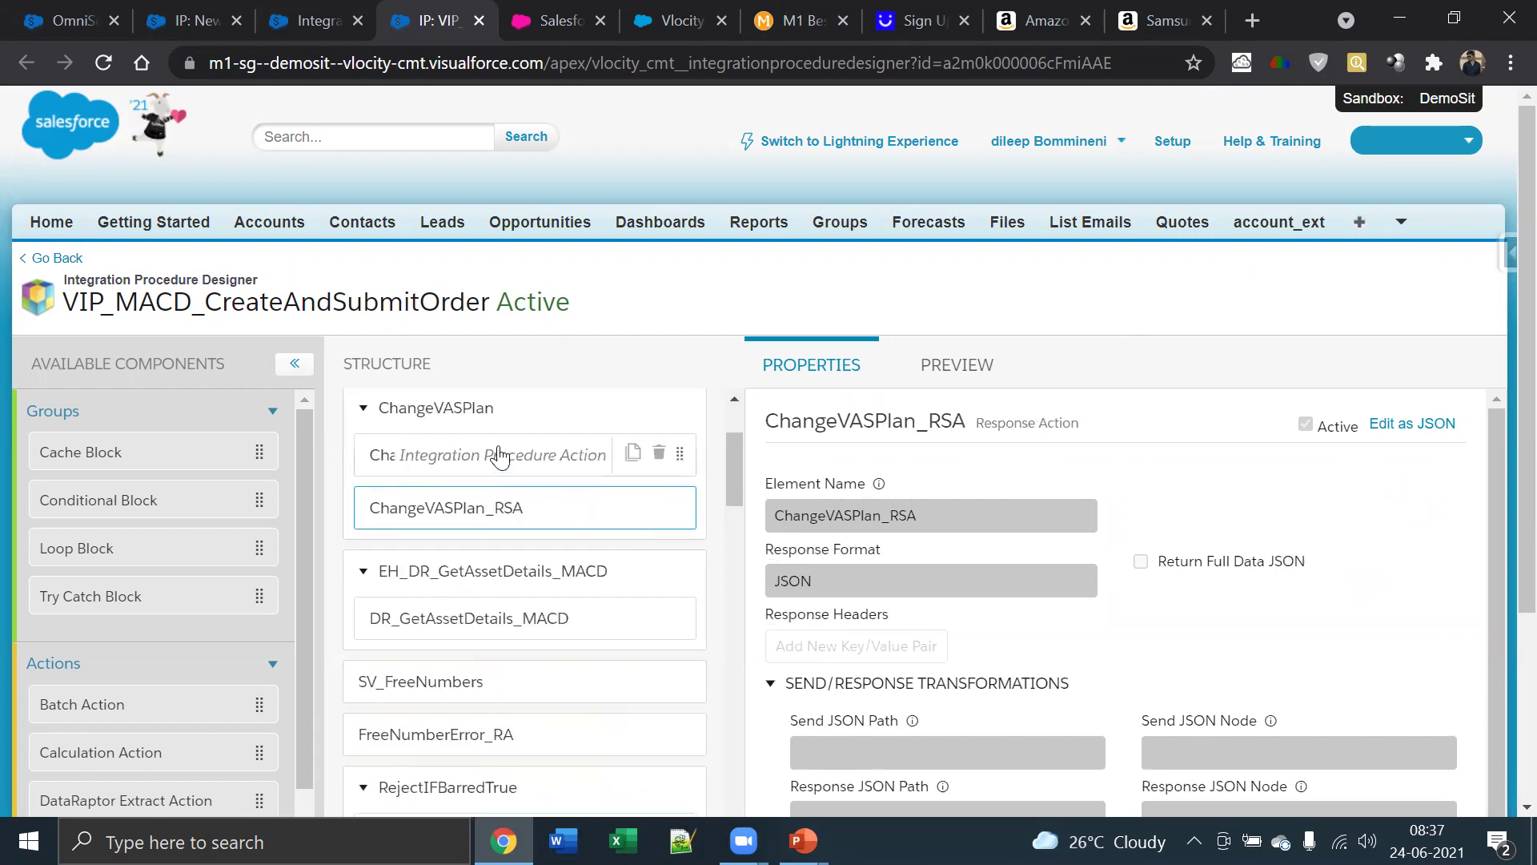
{"action": "left_click_drag", "start_coordinate": [276, 478], "coordinate": [539, 501]}
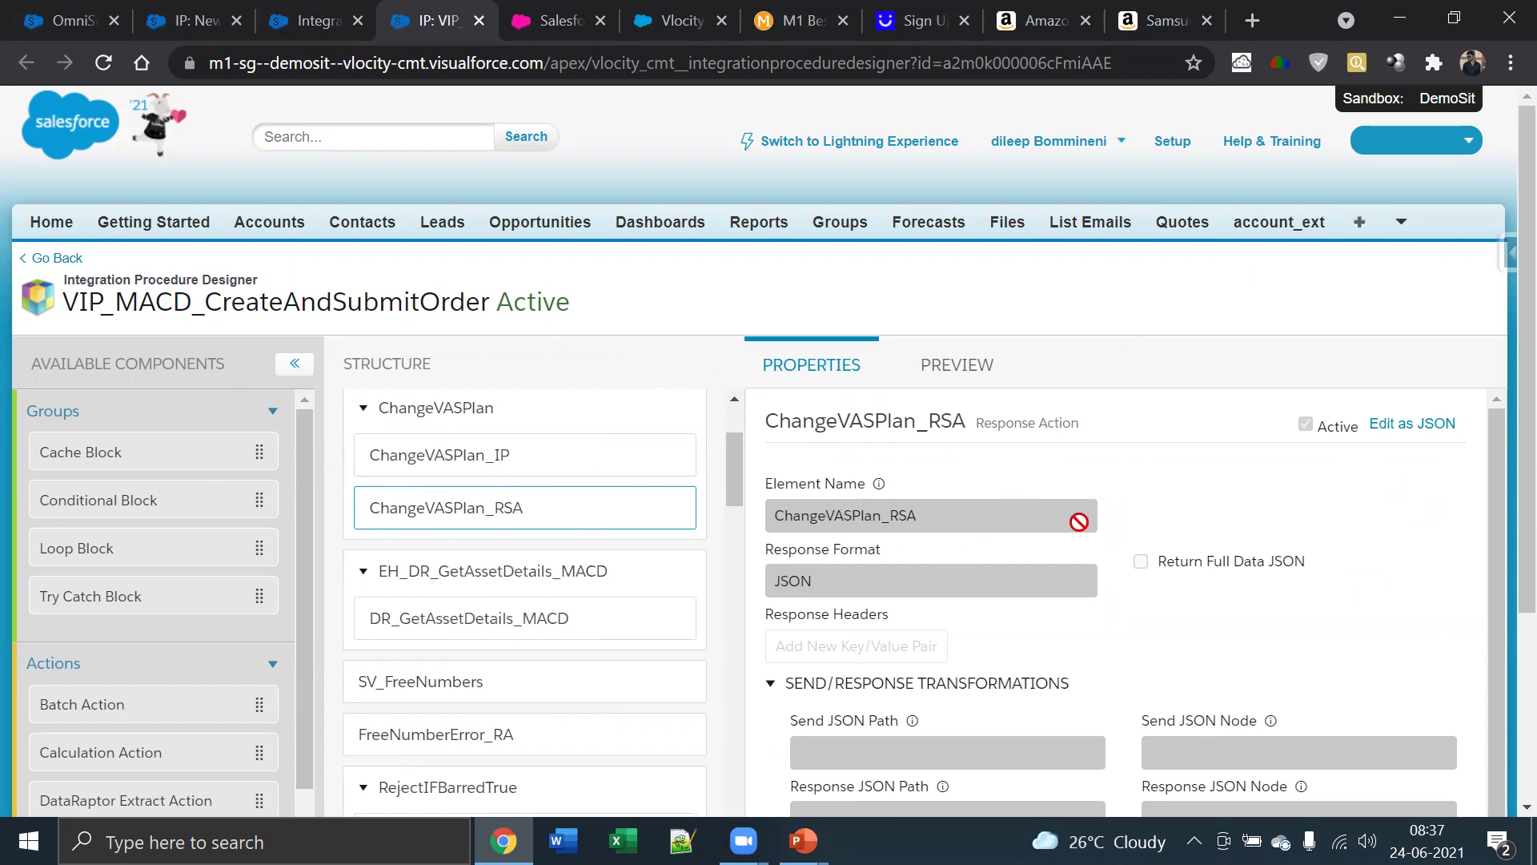
{"action": "scroll", "coordinate": [1021, 655], "scroll_direction": "down", "scroll_amount": 3}
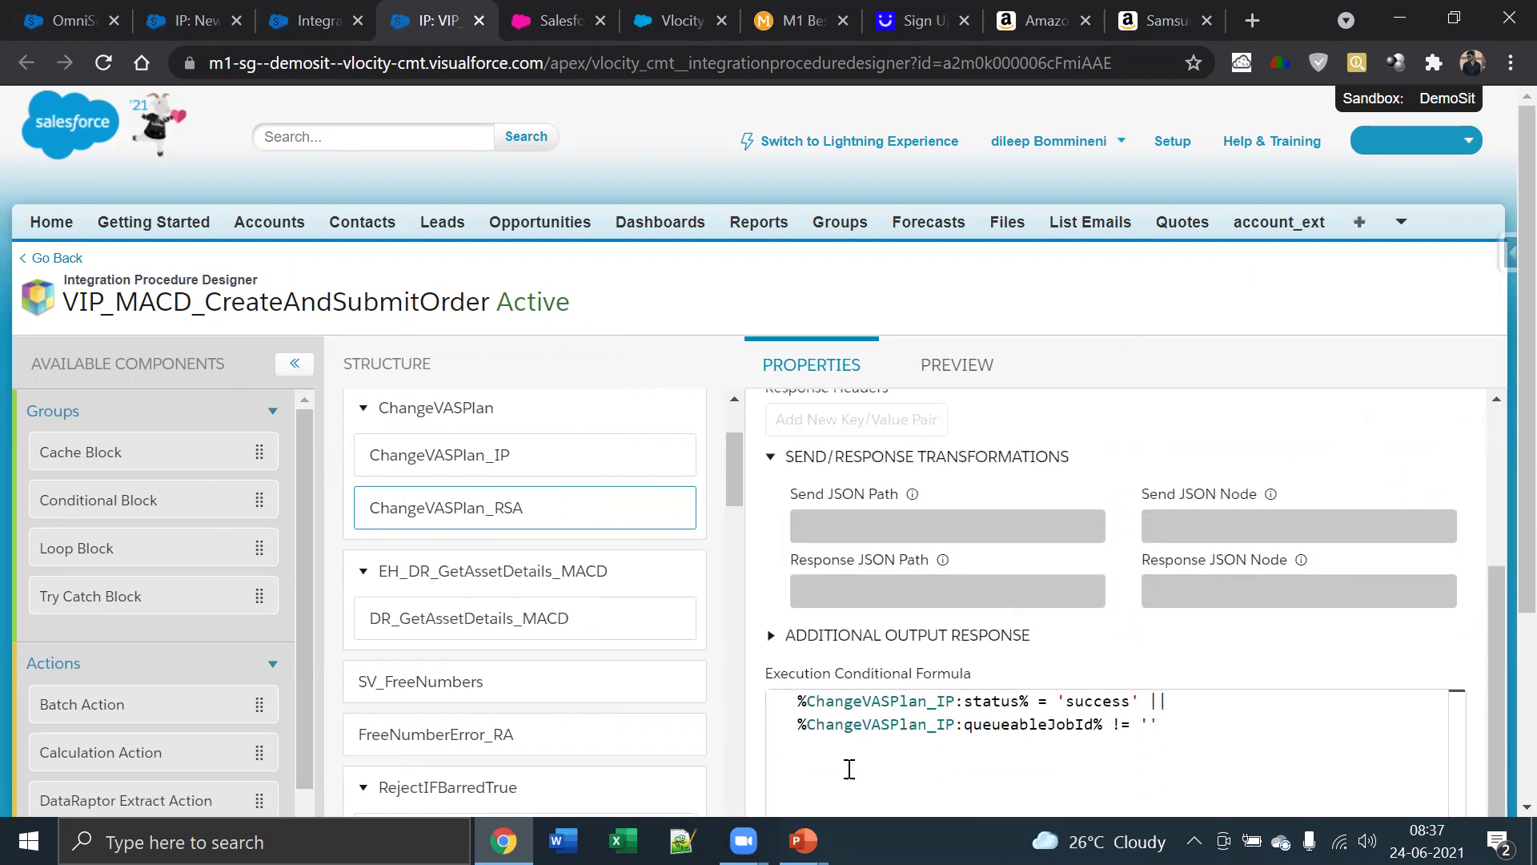
{"action": "left_click", "coordinate": [803, 841]}
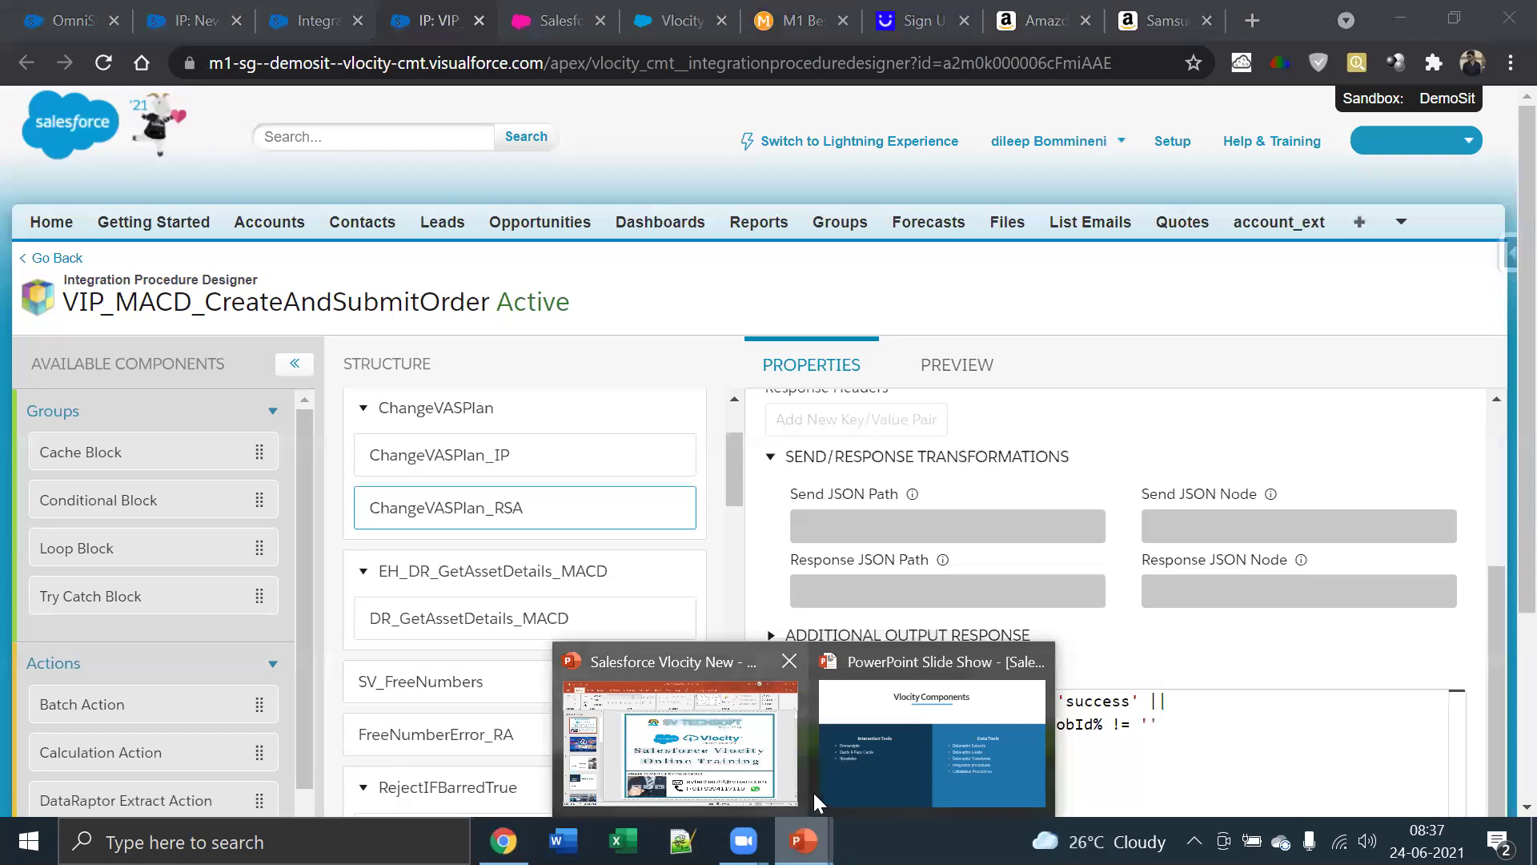
{"action": "left_click", "coordinate": [869, 768]}
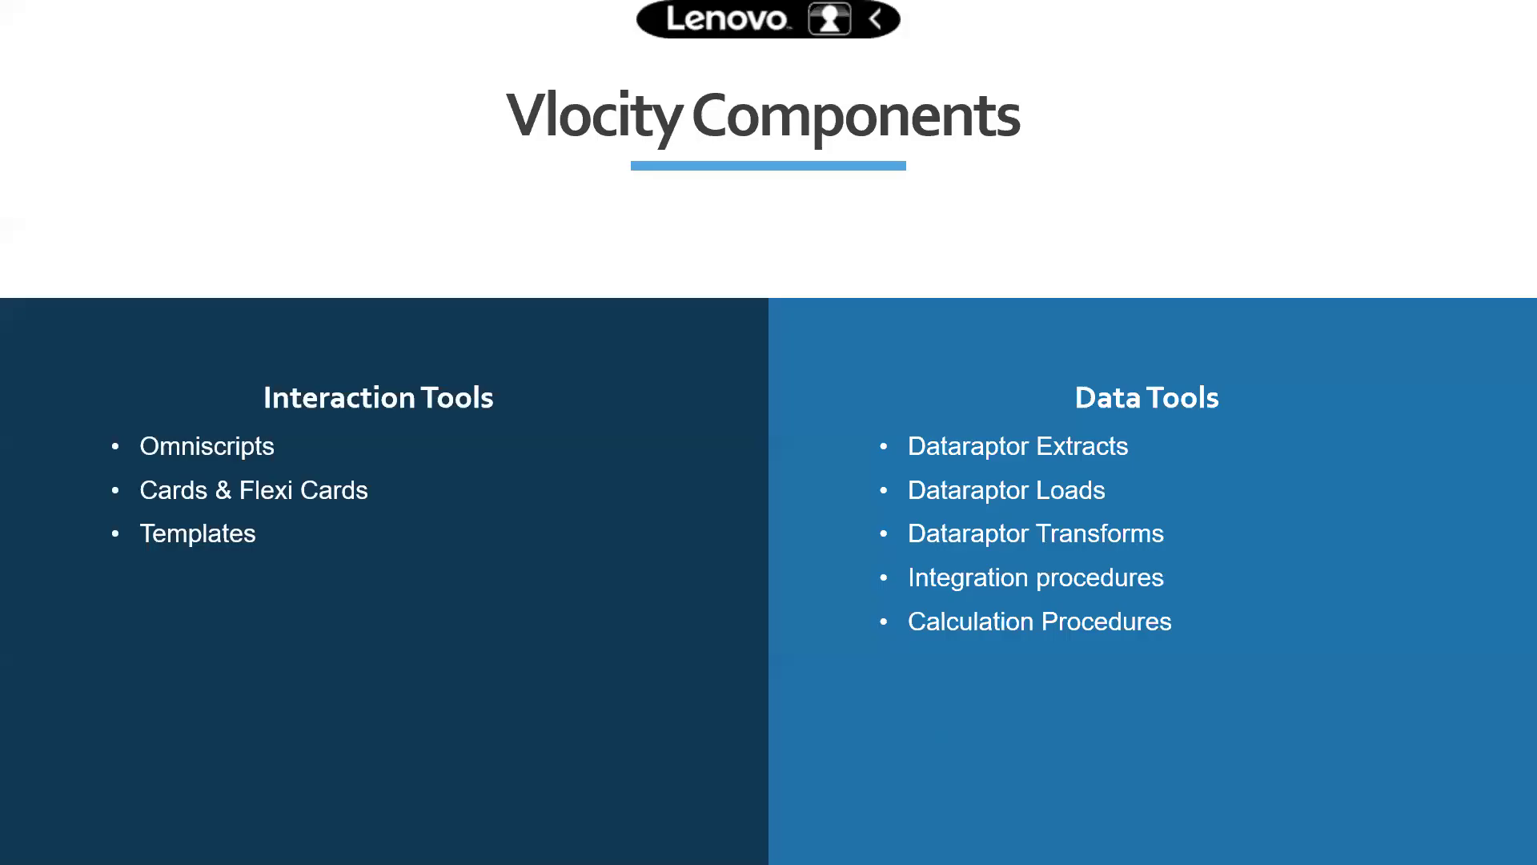